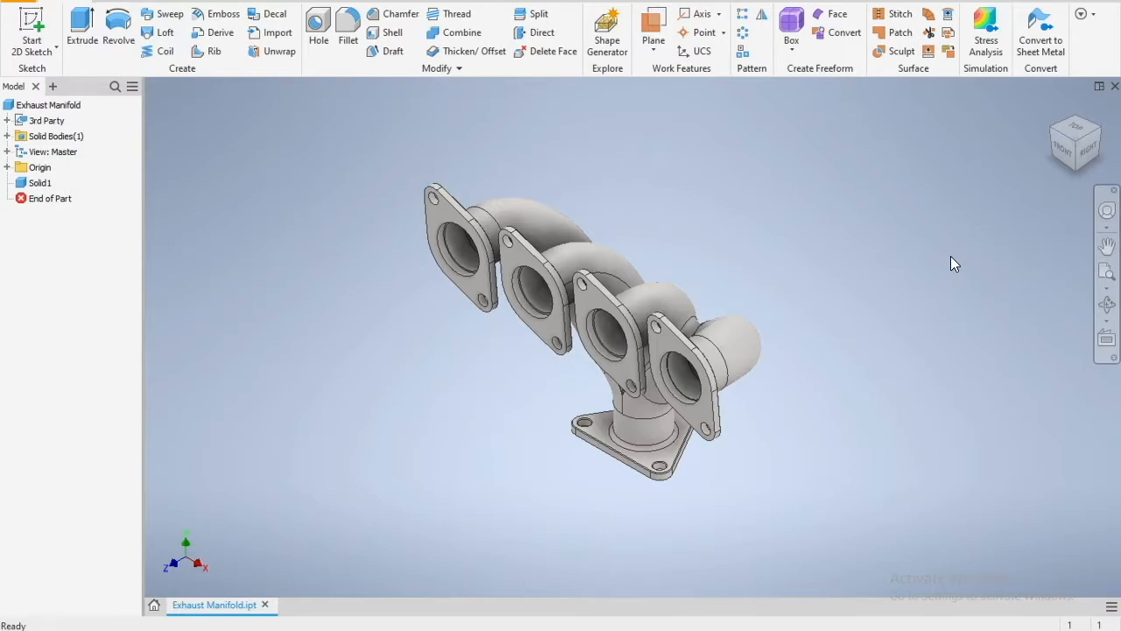
Examine the exhaust manifold part from the side, the front and below, including its inlet and outlet flanges
{"action": "left_click", "coordinate": [1107, 304]}
{"action": "left_click_drag", "start_coordinate": [763, 342], "coordinate": [779, 418]}
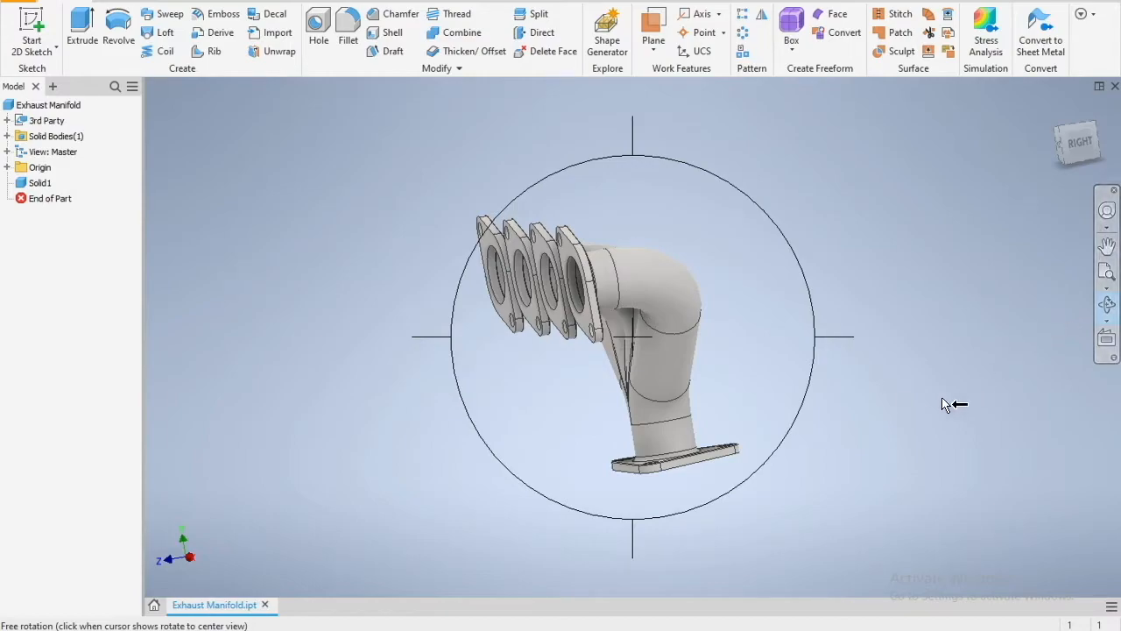
{"action": "left_click_drag", "start_coordinate": [798, 365], "coordinate": [863, 251]}
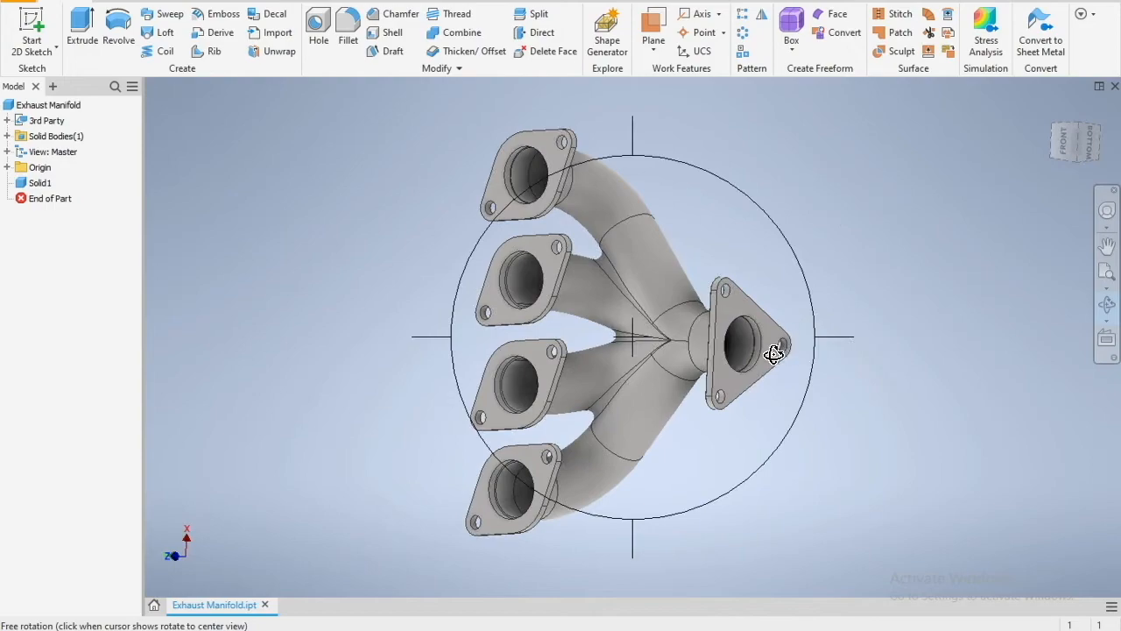
{"action": "left_click_drag", "start_coordinate": [771, 263], "coordinate": [766, 370]}
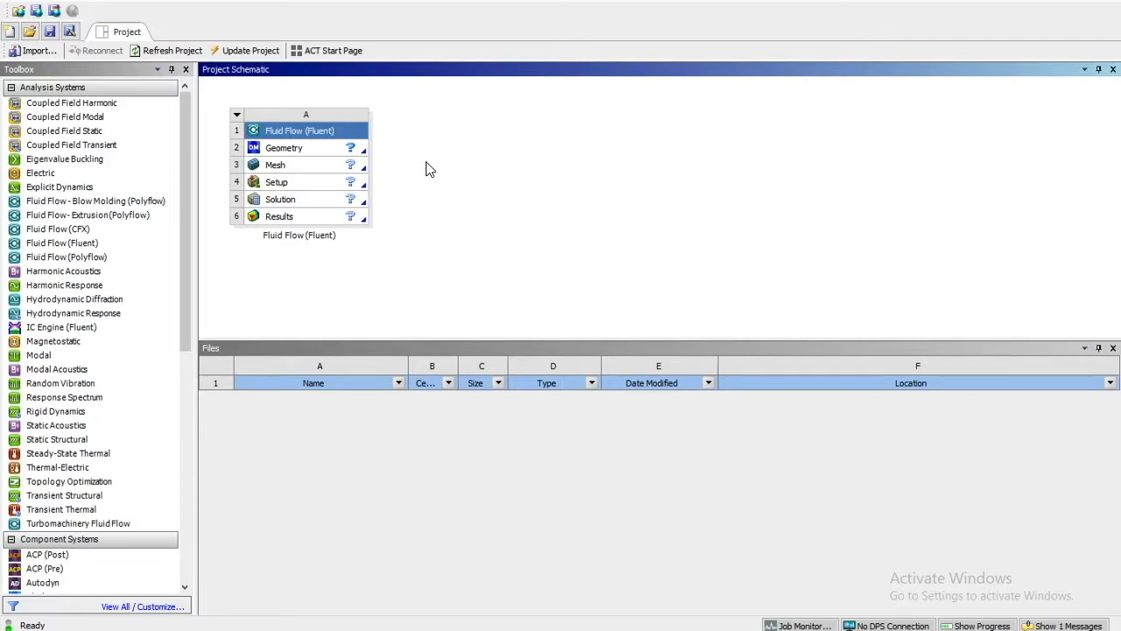
In Ansys Workbench, import Exhaust Manifold.stp as the geometry of the Fluid Flow (Fluent) system
{"action": "left_click", "coordinate": [298, 151]}
{"action": "right_click", "coordinate": [300, 152]}
{"action": "mouse_move", "coordinate": [392, 199]}
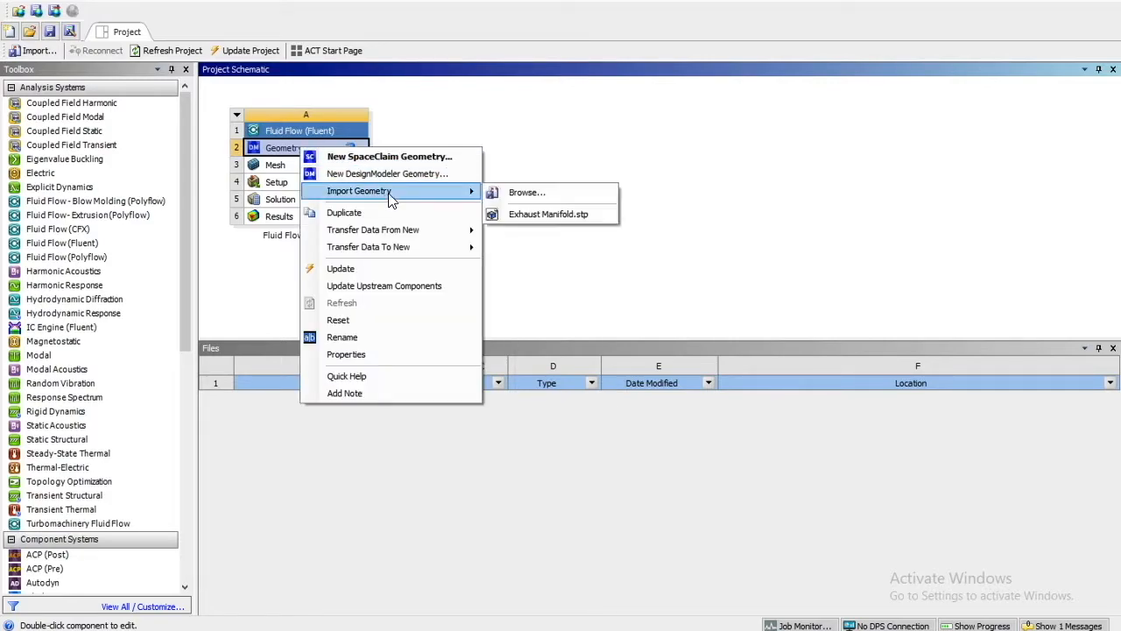
{"action": "left_click", "coordinate": [530, 214]}
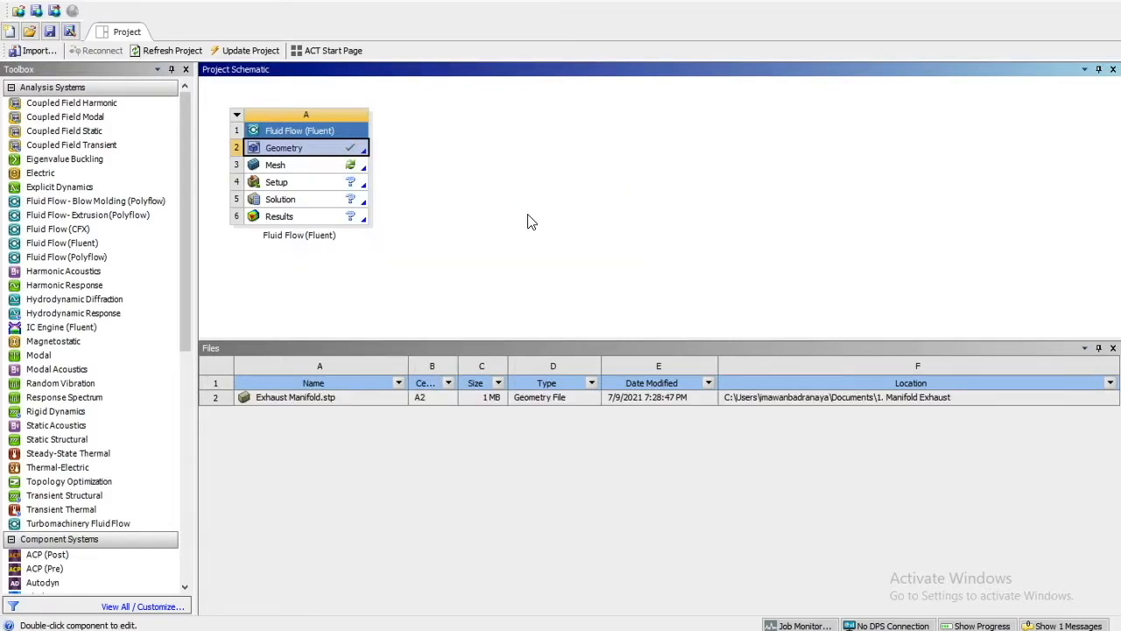
Open the imported geometry in DesignModeler and generate the import feature so the manifold body is created
{"action": "right_click", "coordinate": [314, 155]}
{"action": "left_click", "coordinate": [377, 180]}
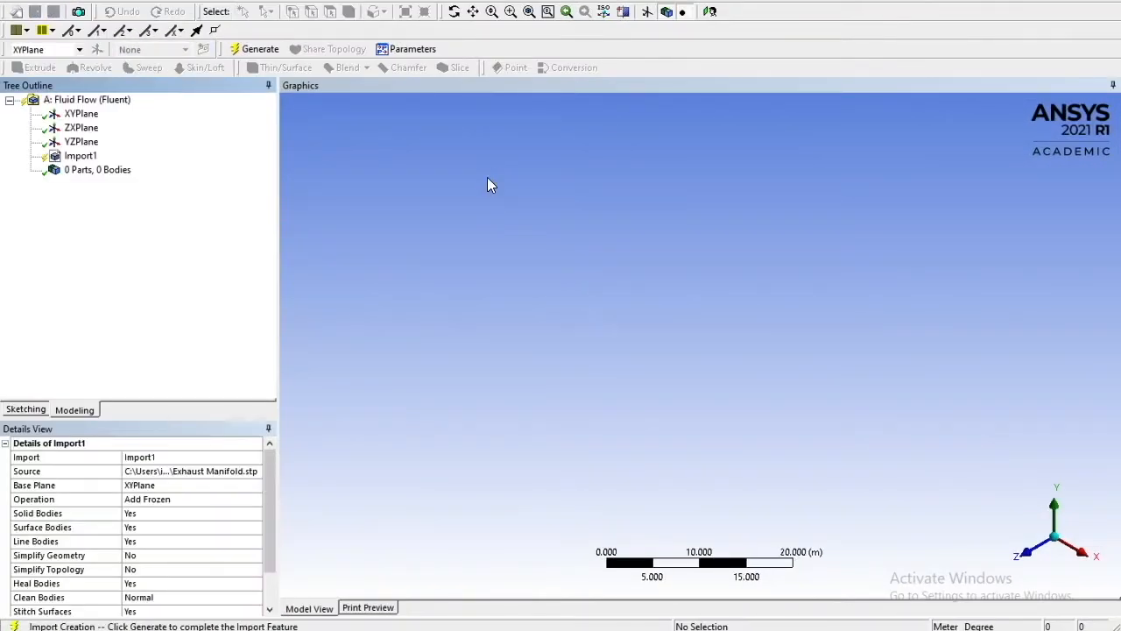
{"action": "left_click", "coordinate": [246, 49]}
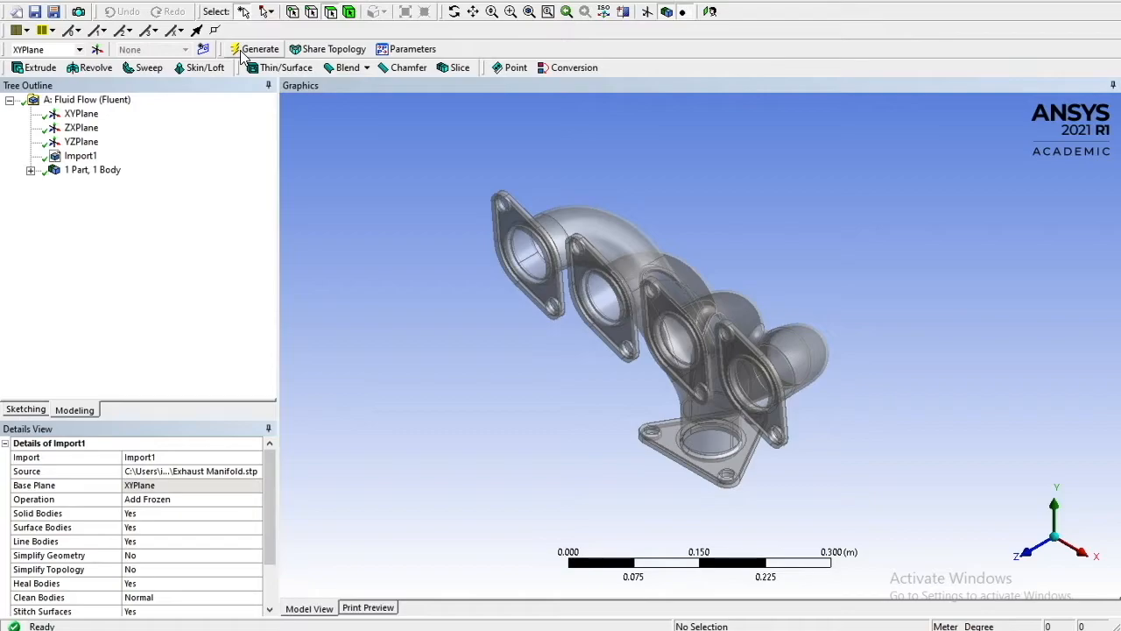
Start a Fill feature extracted by cavity and select the inner bore faces at the first inlet flange
{"action": "middle_click_drag", "start_coordinate": [651, 335], "coordinate": [650, 293]}
{"action": "middle_click_drag", "start_coordinate": [774, 283], "coordinate": [700, 406]}
{"action": "middle_click_drag", "start_coordinate": [738, 210], "coordinate": [668, 329]}
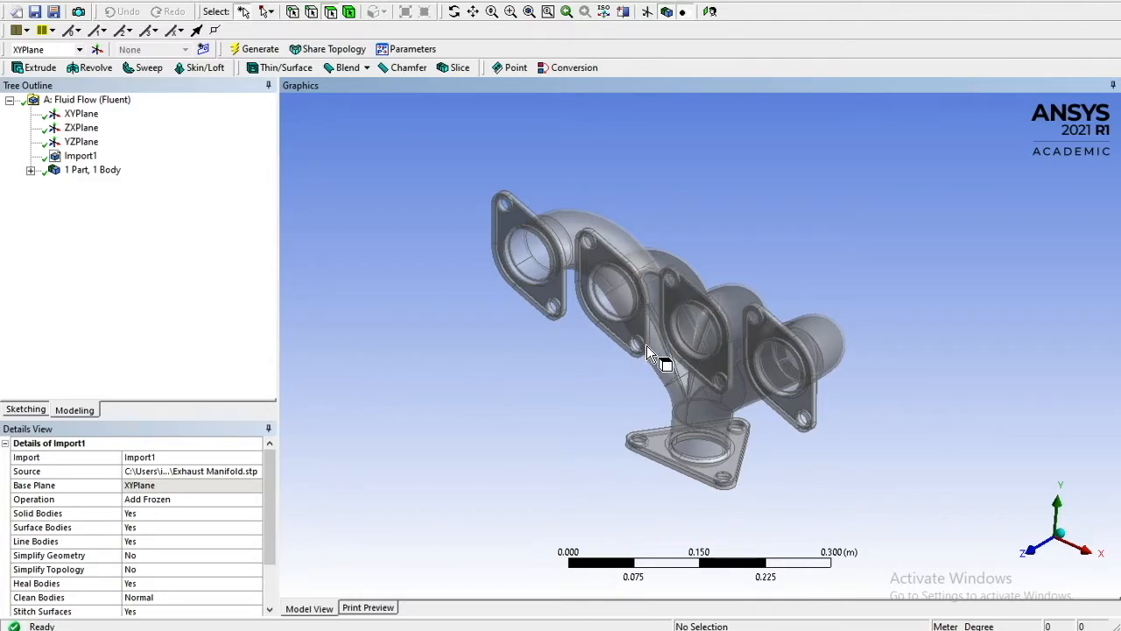
{"action": "middle_click_drag", "start_coordinate": [665, 351], "coordinate": [675, 325]}
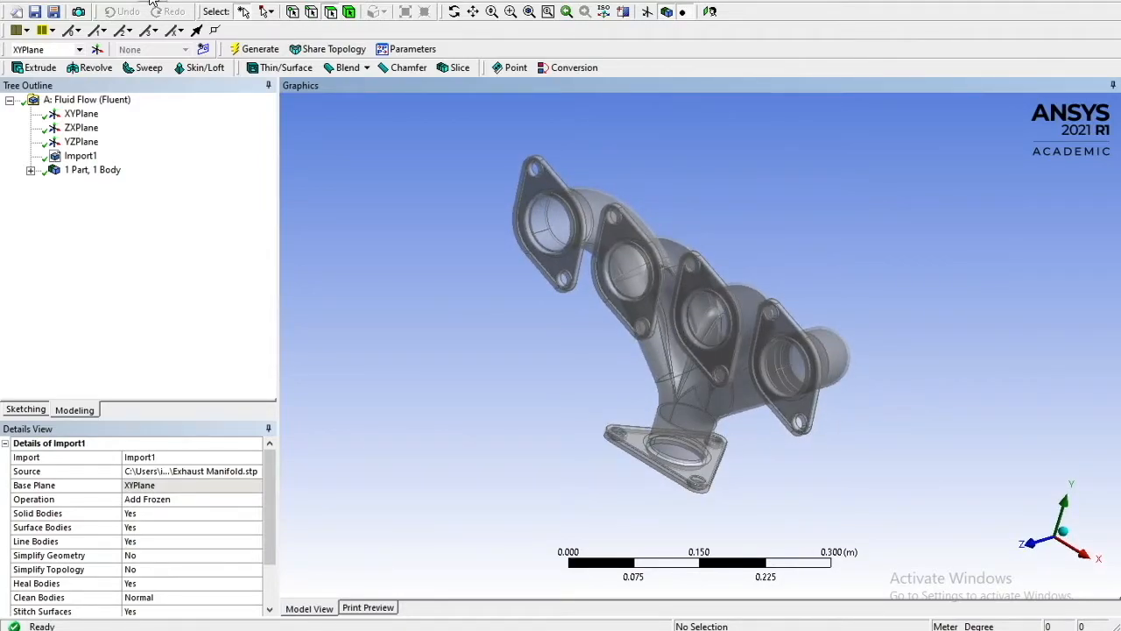
{"action": "left_click", "coordinate": [140, 2]}
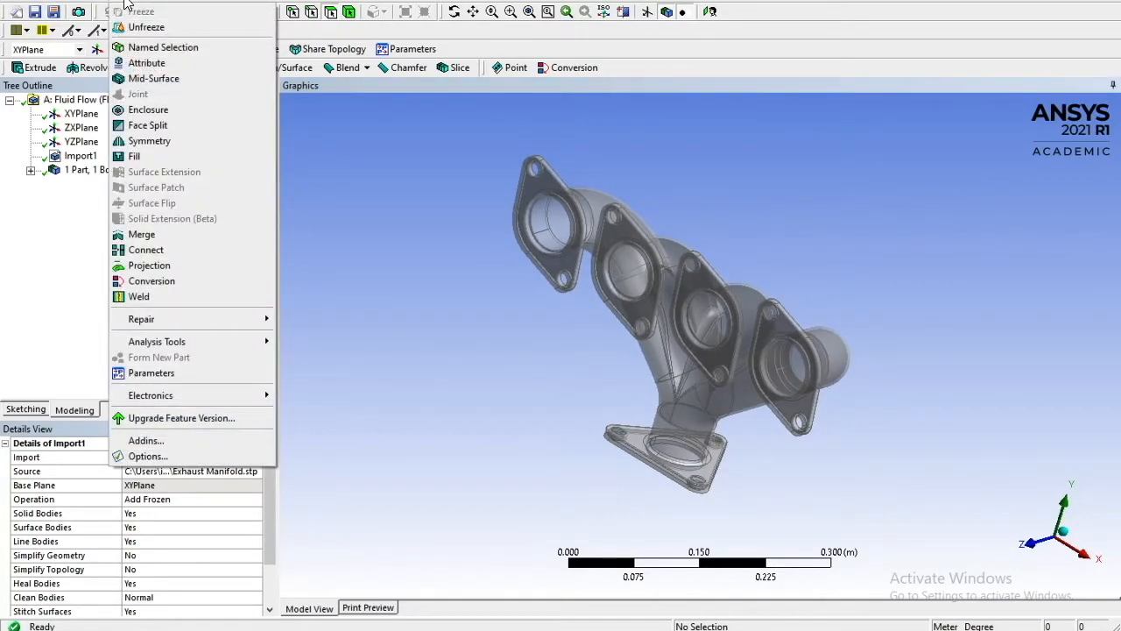
{"action": "left_click", "coordinate": [176, 156]}
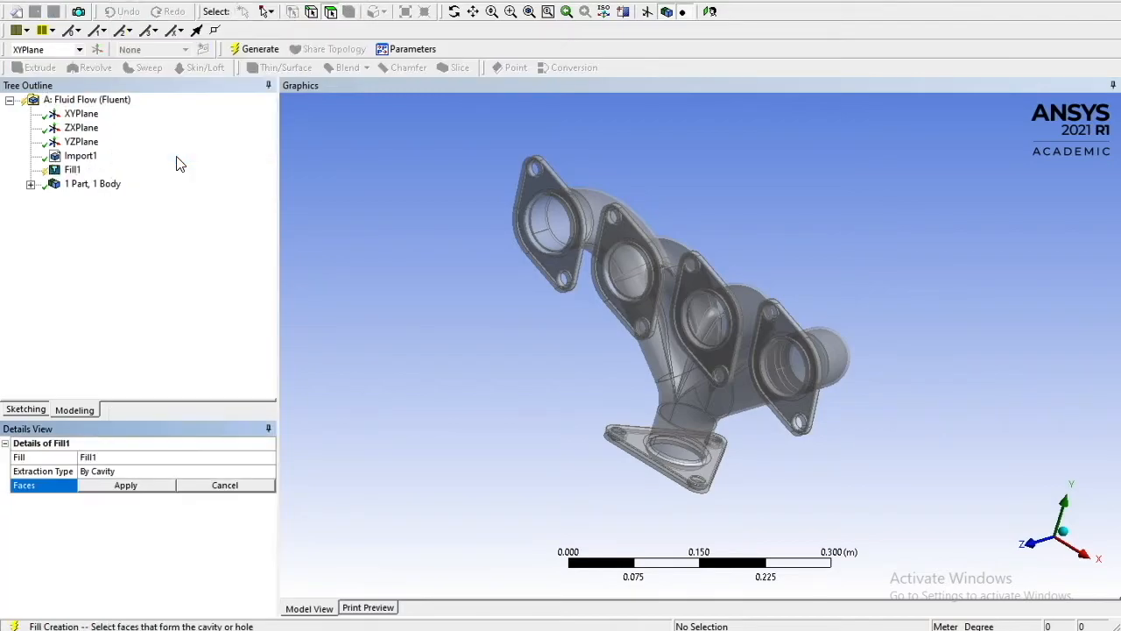
{"action": "left_click", "coordinate": [539, 226]}
{"action": "scroll", "coordinate": [534, 225], "scroll_direction": "up", "scroll_amount": 5}
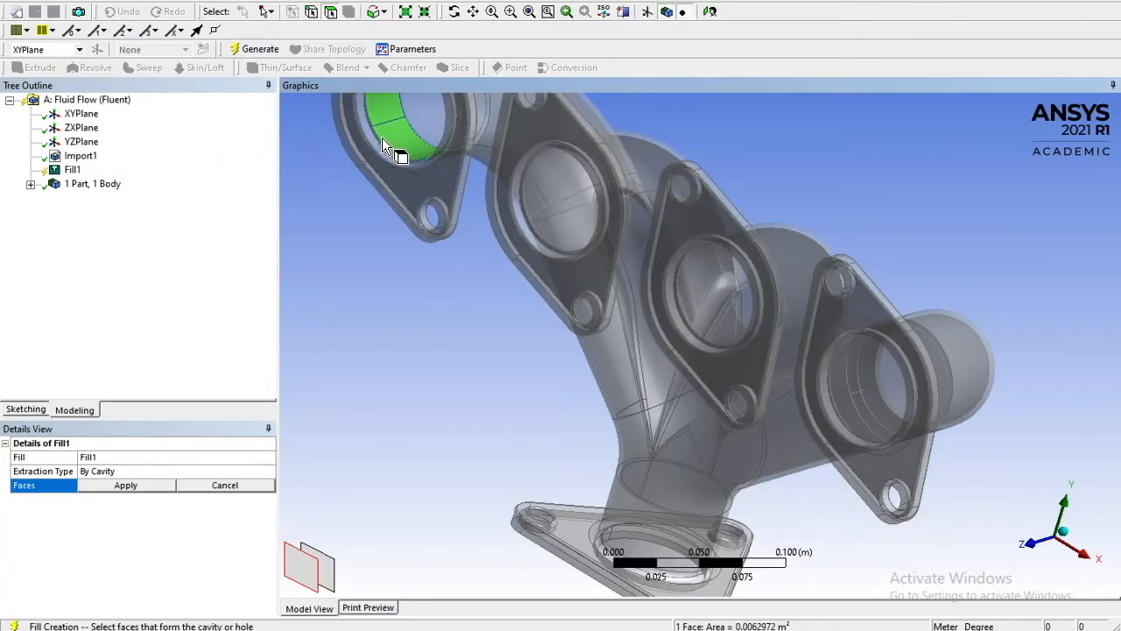
{"action": "left_click", "coordinate": [379, 142], "text": "ctrl"}
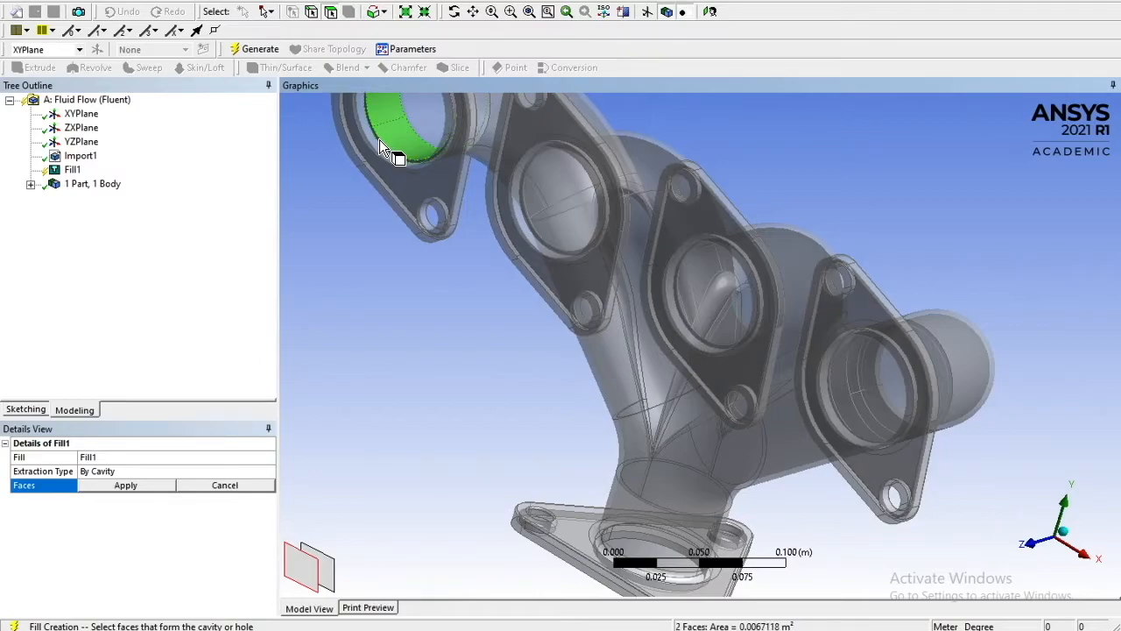
{"action": "left_click", "coordinate": [380, 145], "text": "ctrl"}
Add the inner bore faces of the other three inlets to the Fill face selection
{"action": "left_click", "coordinate": [549, 199], "text": "ctrl"}
{"action": "left_click", "coordinate": [521, 205], "text": "ctrl"}
{"action": "left_click", "coordinate": [519, 206], "text": "ctrl"}
{"action": "left_click", "coordinate": [685, 310], "text": "ctrl"}
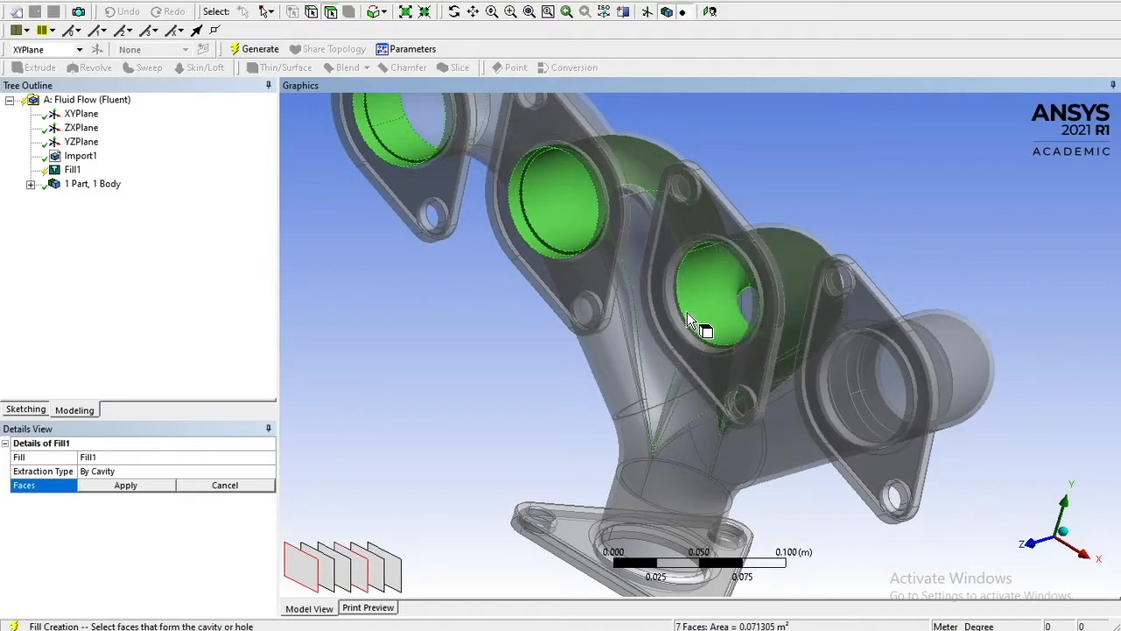
{"action": "left_click", "coordinate": [680, 325], "text": "ctrl"}
{"action": "left_click", "coordinate": [694, 322], "text": "ctrl"}
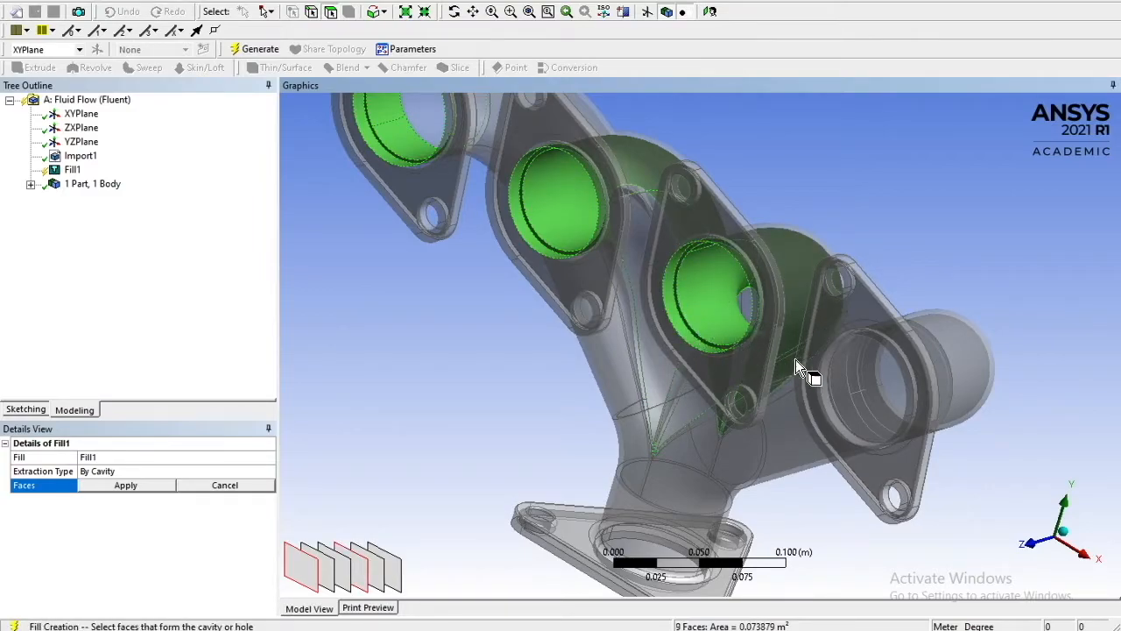
{"action": "left_click", "coordinate": [854, 390], "text": "ctrl"}
{"action": "left_click", "coordinate": [833, 412], "text": "ctrl"}
{"action": "left_click", "coordinate": [837, 410], "text": "ctrl"}
{"action": "left_click", "coordinate": [746, 307], "text": "ctrl"}
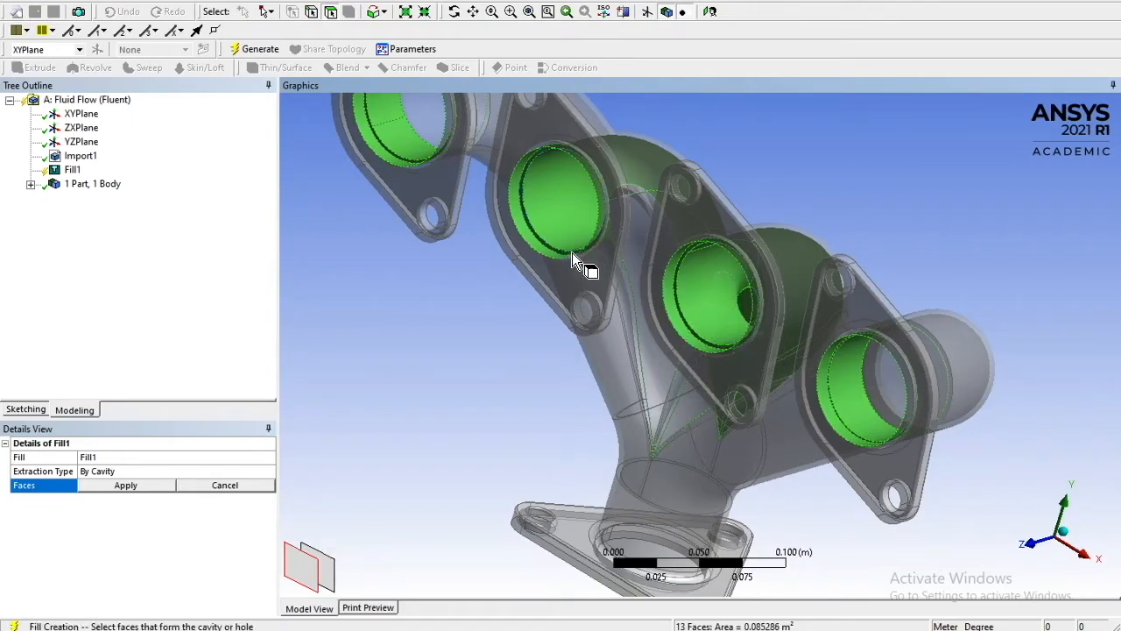
Extend the Fill face selection with the remaining inner walls of the four runner pipes, working towards the outlet
{"action": "middle_click_drag", "start_coordinate": [622, 278], "coordinate": [669, 232]}
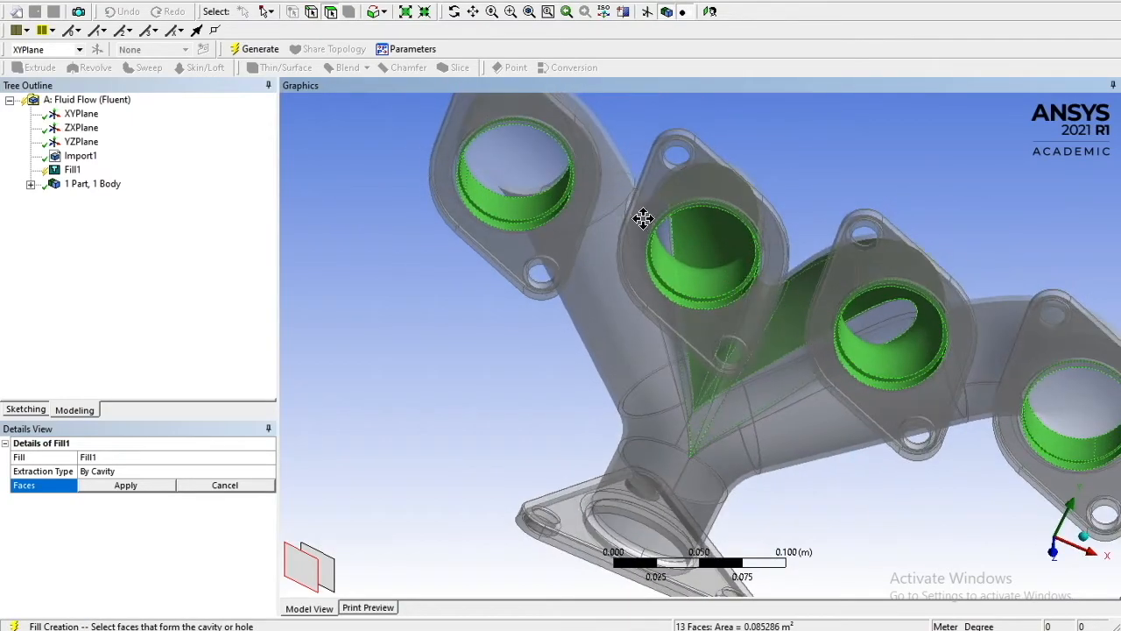
{"action": "left_click", "coordinate": [519, 165], "text": "ctrl"}
{"action": "left_click", "coordinate": [668, 238], "text": "ctrl"}
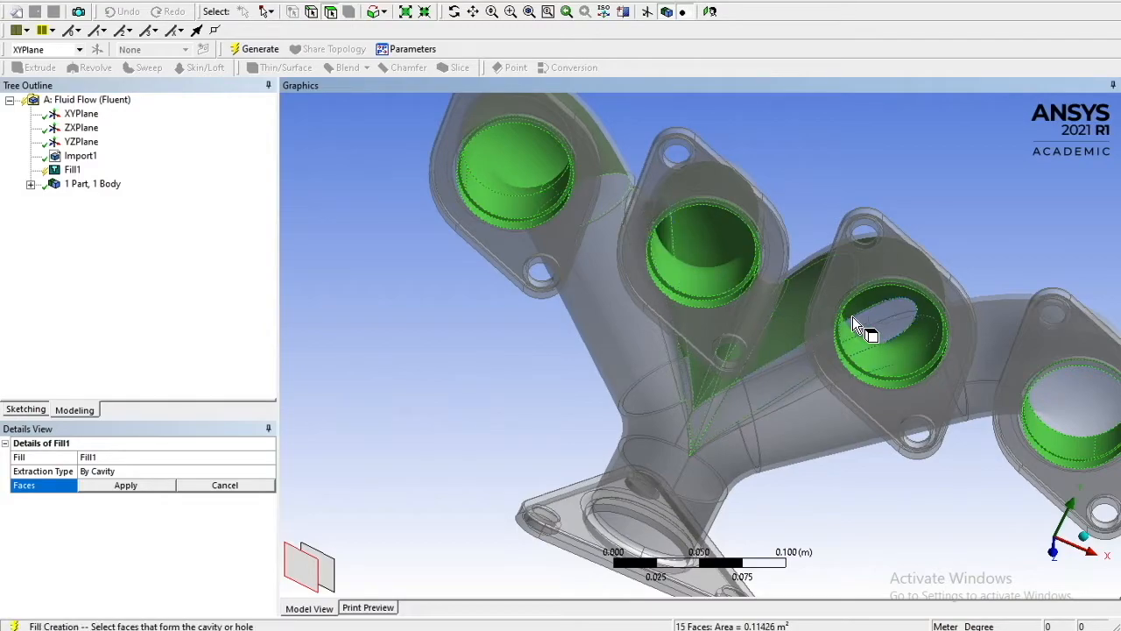
{"action": "left_click", "coordinate": [854, 317], "text": "ctrl"}
{"action": "left_click", "coordinate": [1063, 381], "text": "ctrl"}
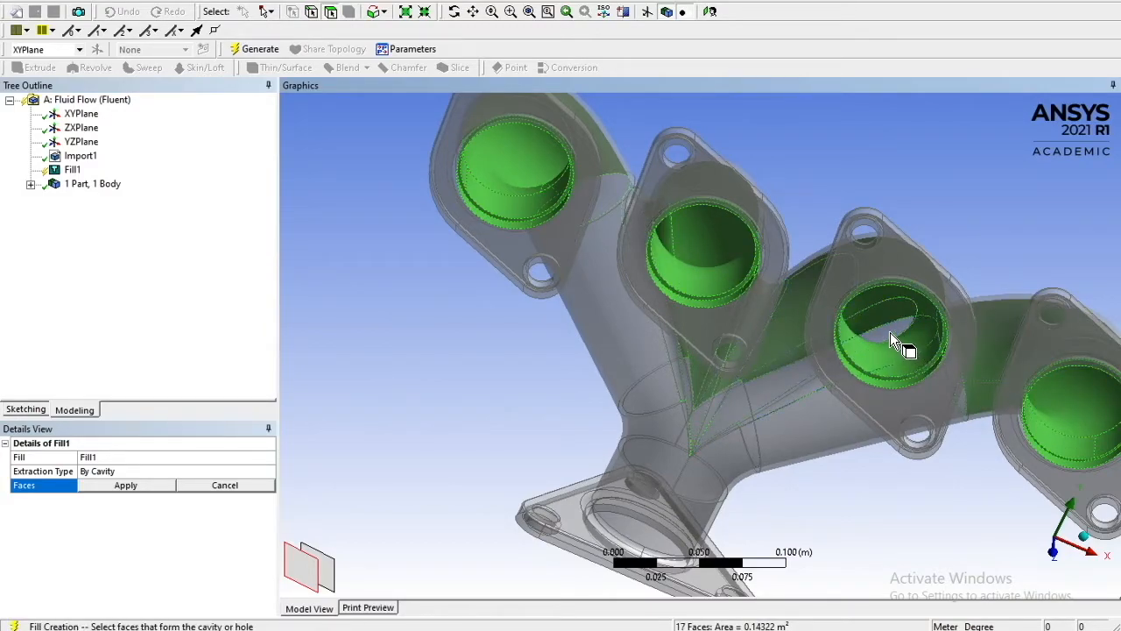
{"action": "left_click", "coordinate": [861, 396], "text": "ctrl"}
{"action": "middle_click_drag", "start_coordinate": [862, 396], "coordinate": [948, 270]}
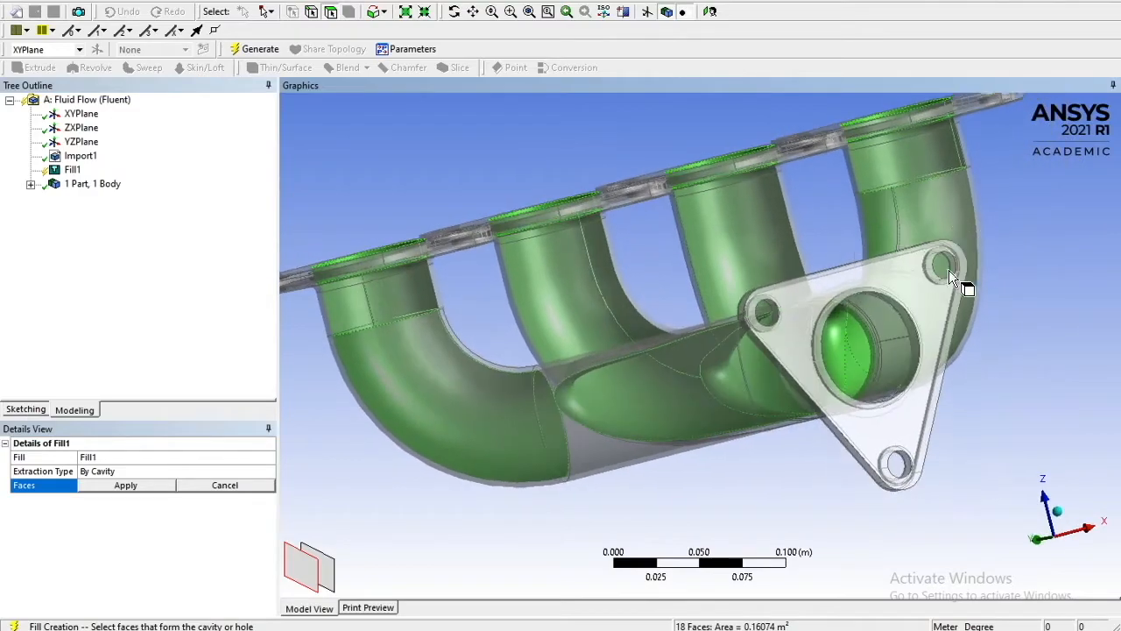
{"action": "left_click", "coordinate": [895, 361], "text": "ctrl"}
{"action": "middle_click_drag", "start_coordinate": [886, 365], "coordinate": [748, 337]}
{"action": "left_click", "coordinate": [664, 391], "text": "ctrl"}
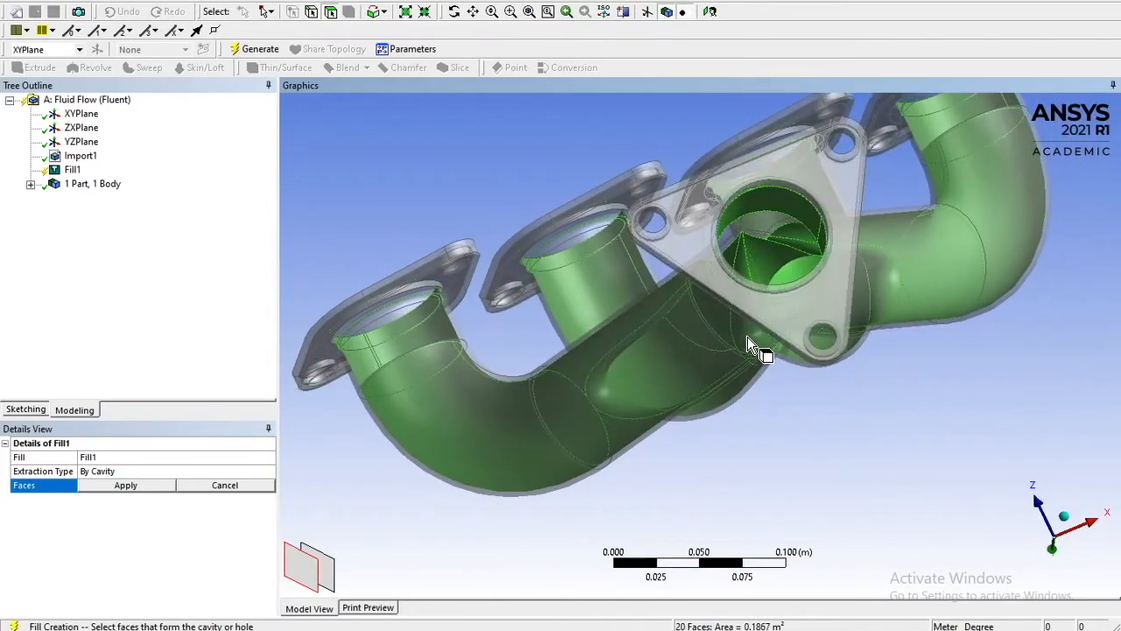
Add the inner faces of the collector junction and the triangular flange's outlet bore to the Fill selection
{"action": "left_click", "coordinate": [736, 234], "text": "ctrl"}
{"action": "left_click", "coordinate": [734, 238], "text": "ctrl"}
{"action": "left_click", "coordinate": [734, 239], "text": "ctrl"}
{"action": "left_click", "coordinate": [758, 236], "text": "ctrl"}
{"action": "middle_click_drag", "start_coordinate": [794, 253], "coordinate": [776, 379]}
{"action": "scroll", "coordinate": [783, 420], "scroll_direction": "up", "scroll_amount": 3}
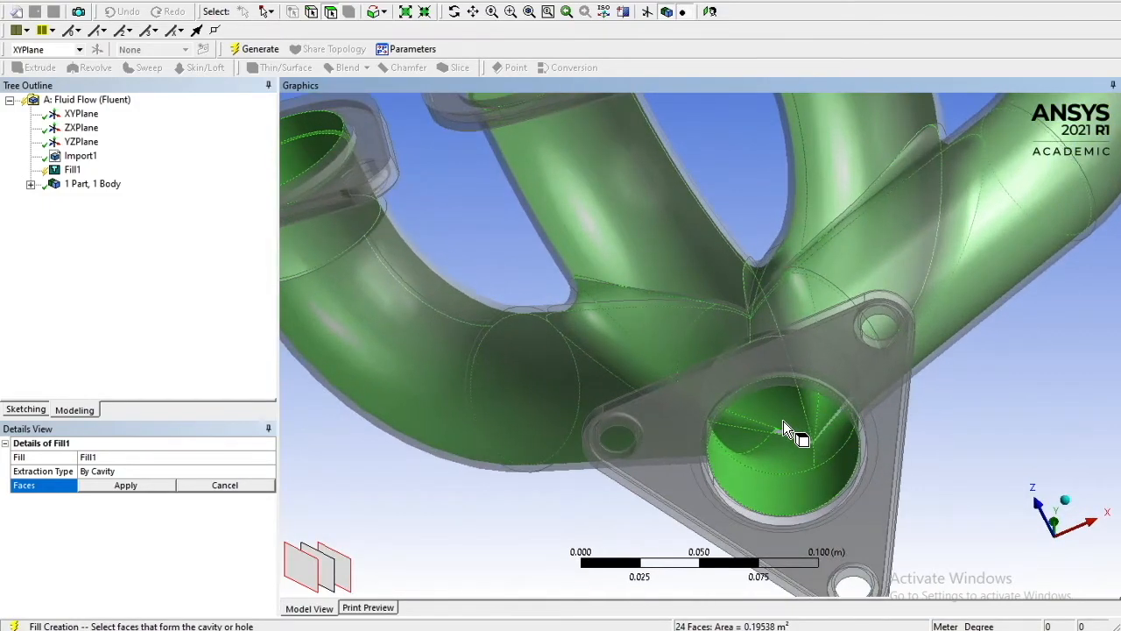
{"action": "left_click", "coordinate": [794, 435], "text": "ctrl"}
{"action": "left_click", "coordinate": [830, 423], "text": "ctrl"}
{"action": "middle_click_drag", "start_coordinate": [831, 423], "coordinate": [969, 374]}
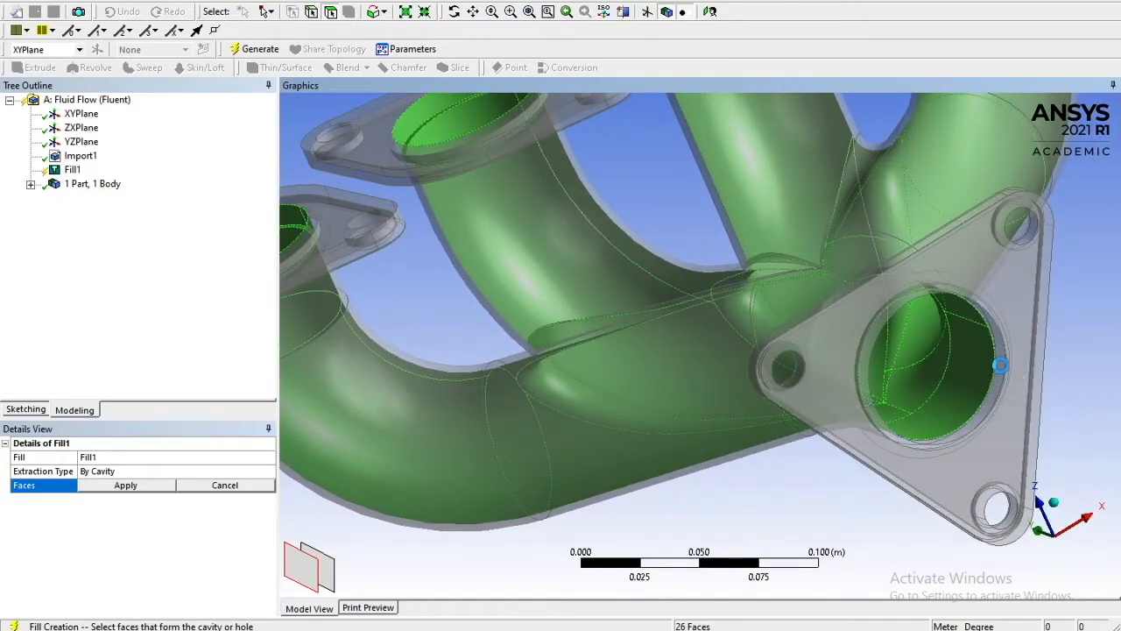
{"action": "left_click", "coordinate": [1000, 366], "text": "ctrl"}
Check the selected cavity faces over the whole manifold, apply them to the Fill and try to generate it
{"action": "middle_click_drag", "start_coordinate": [955, 375], "coordinate": [707, 353]}
{"action": "scroll", "coordinate": [708, 359], "scroll_direction": "up", "scroll_amount": 2}
{"action": "scroll", "coordinate": [708, 359], "scroll_direction": "down", "scroll_amount": 6}
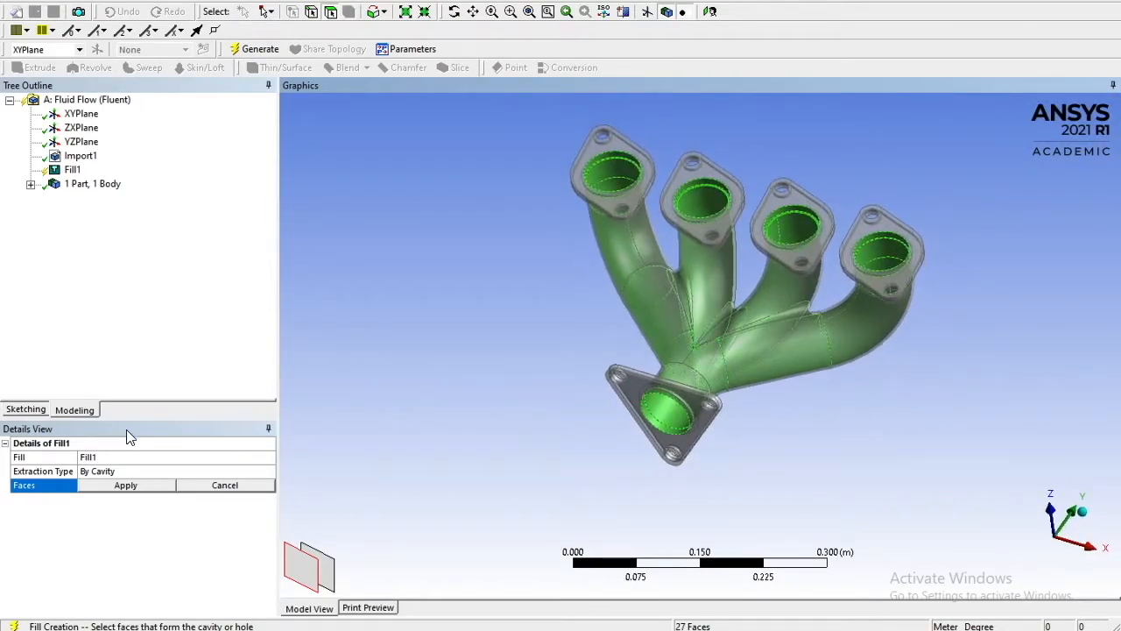
{"action": "left_click", "coordinate": [121, 486]}
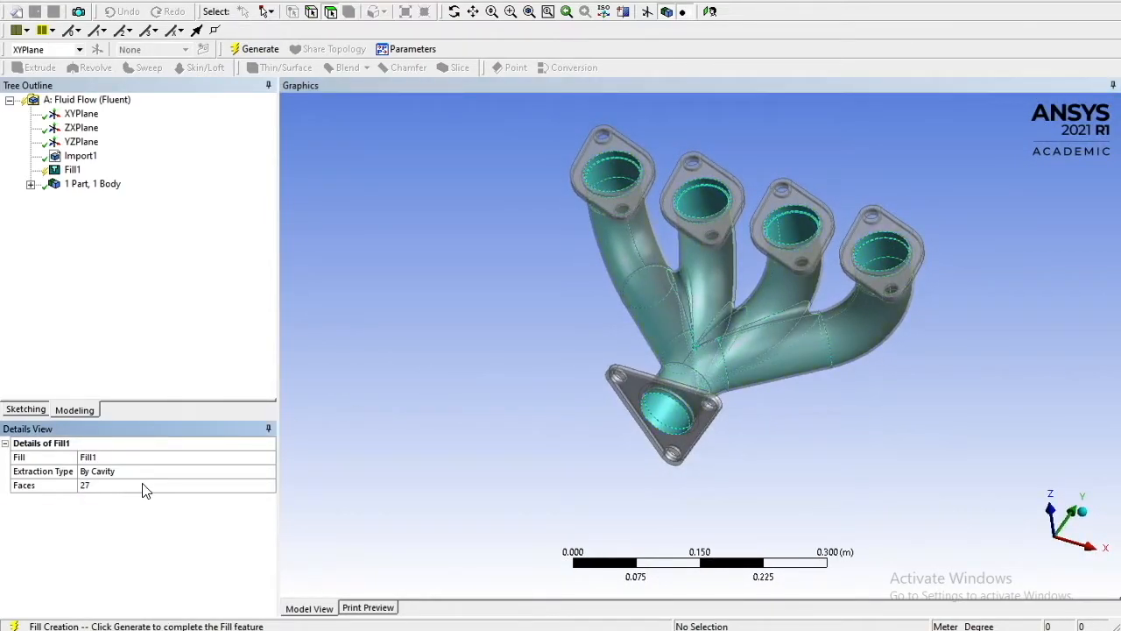
{"action": "left_click", "coordinate": [254, 49]}
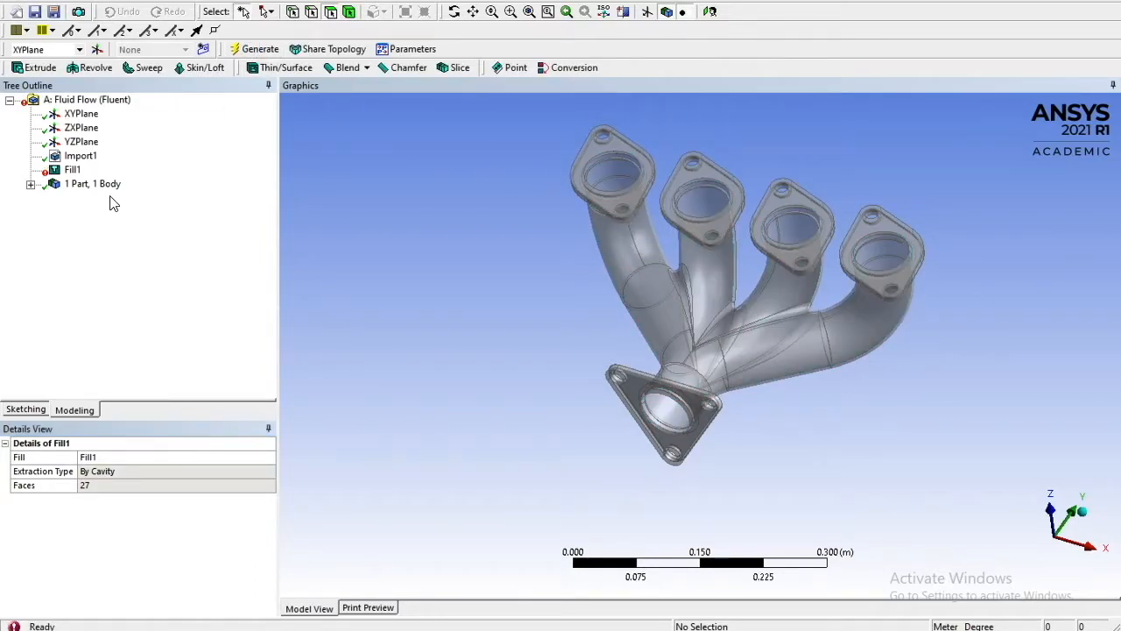
Show the problematic geometry of Fill1 and inspect the flagged face in the outlet bore
{"action": "middle_click_drag", "start_coordinate": [841, 416], "coordinate": [856, 325]}
{"action": "left_click", "coordinate": [72, 172]}
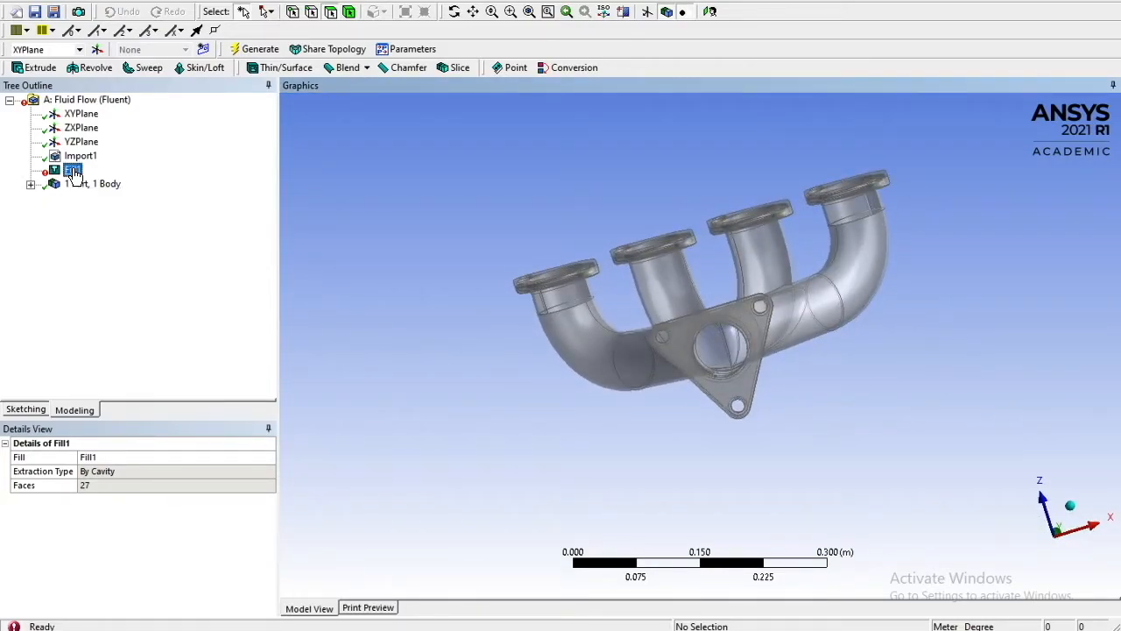
{"action": "right_click", "coordinate": [72, 171]}
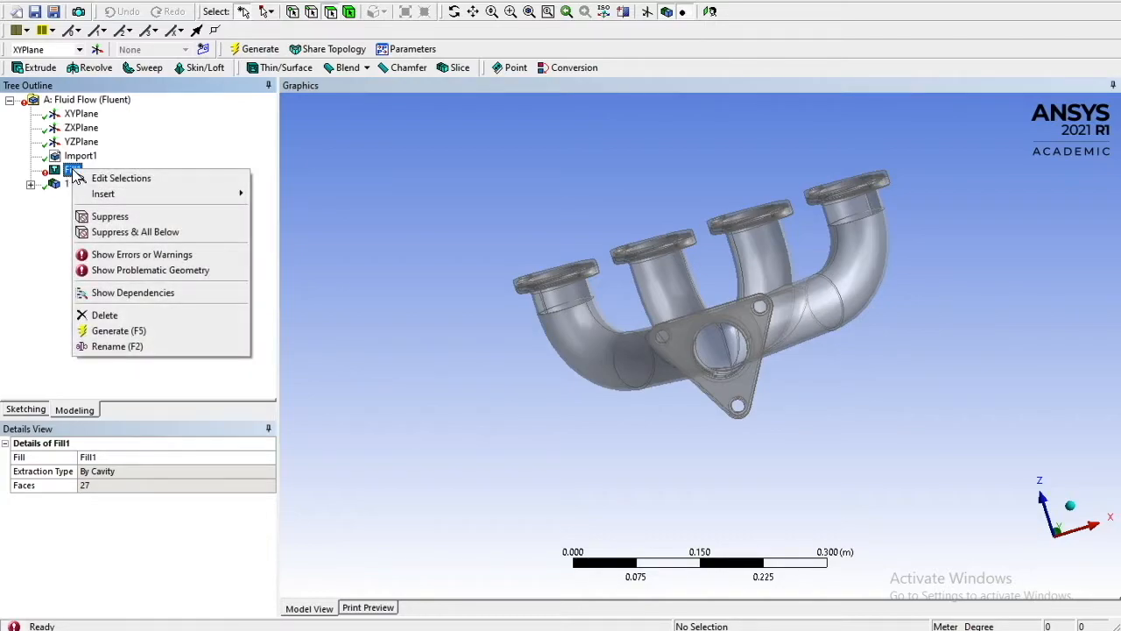
{"action": "left_click", "coordinate": [175, 272]}
{"action": "mouse_move", "coordinate": [605, 400]}
{"action": "middle_mouse_down"}
{"action": "mouse_move", "coordinate": [697, 419]}
{"action": "mouse_move", "coordinate": [808, 390]}
{"action": "middle_mouse_up"}
{"action": "scroll", "coordinate": [817, 383], "scroll_direction": "up", "scroll_amount": 3}
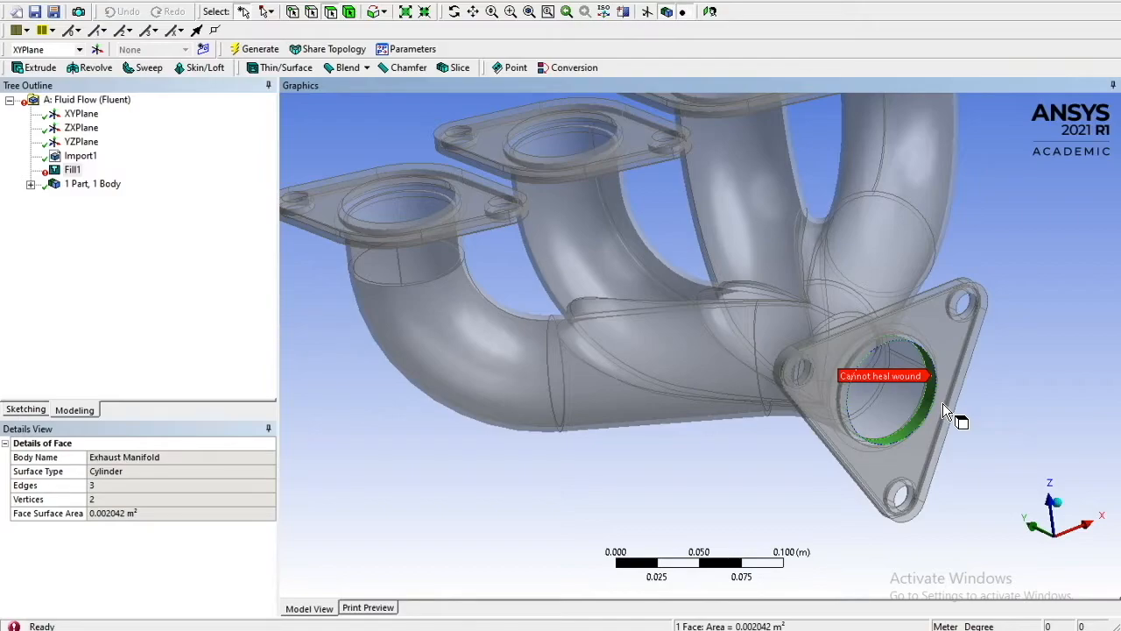
{"action": "middle_click_drag", "start_coordinate": [942, 403], "coordinate": [463, 315]}
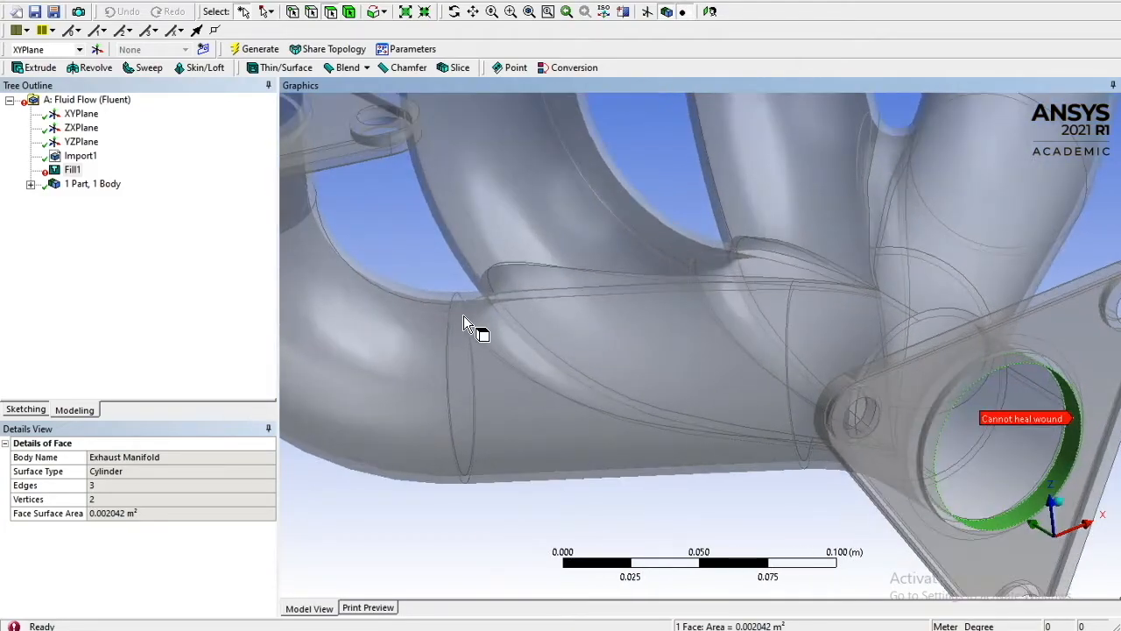
Reopen the face selection of Fill1 and add the missed thin ring face inside the outlet bore
{"action": "left_click", "coordinate": [70, 172]}
{"action": "right_click", "coordinate": [70, 172]}
{"action": "left_click", "coordinate": [132, 176]}
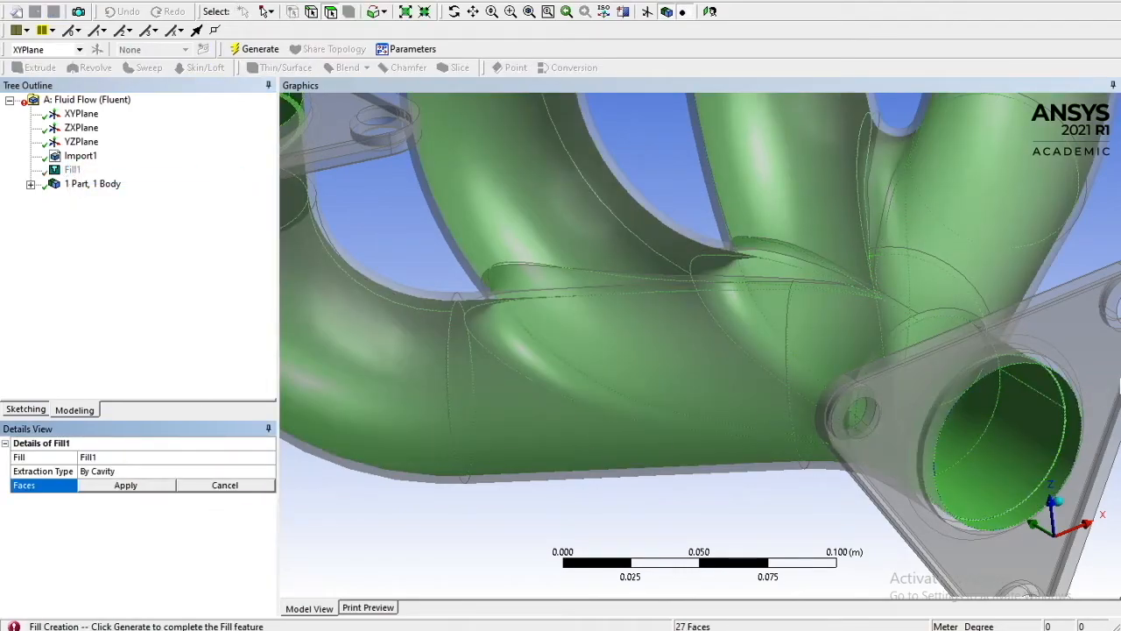
{"action": "scroll", "coordinate": [1060, 460], "scroll_direction": "up", "scroll_amount": 2}
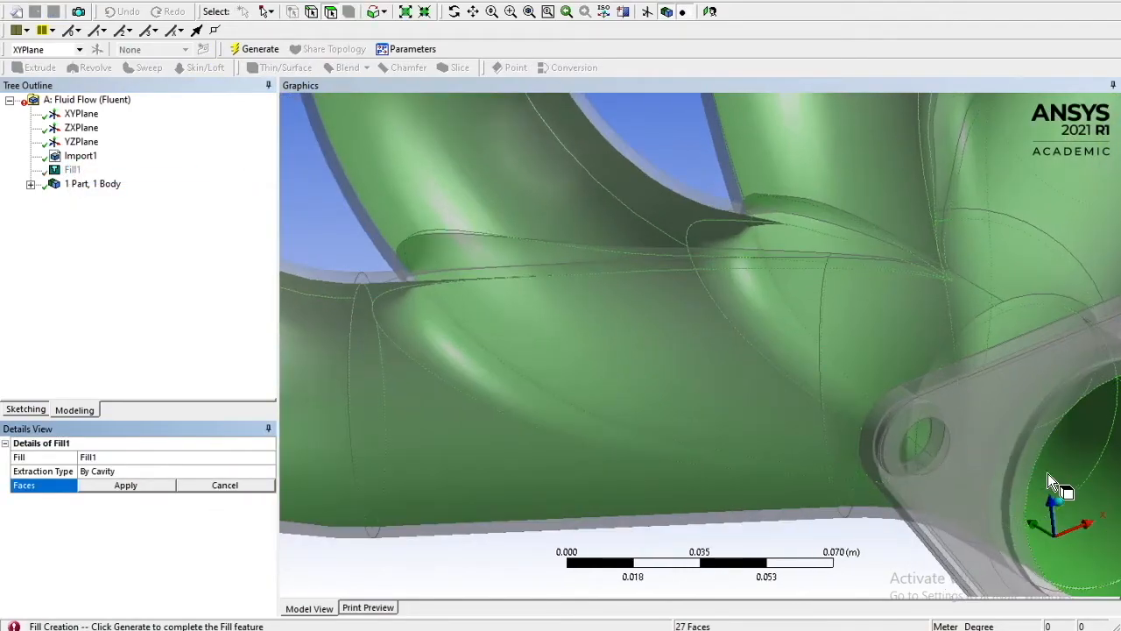
{"action": "middle_click_drag", "start_coordinate": [1033, 481], "coordinate": [631, 294], "text": "ctrl"}
{"action": "scroll", "coordinate": [784, 363], "scroll_direction": "up", "scroll_amount": 4}
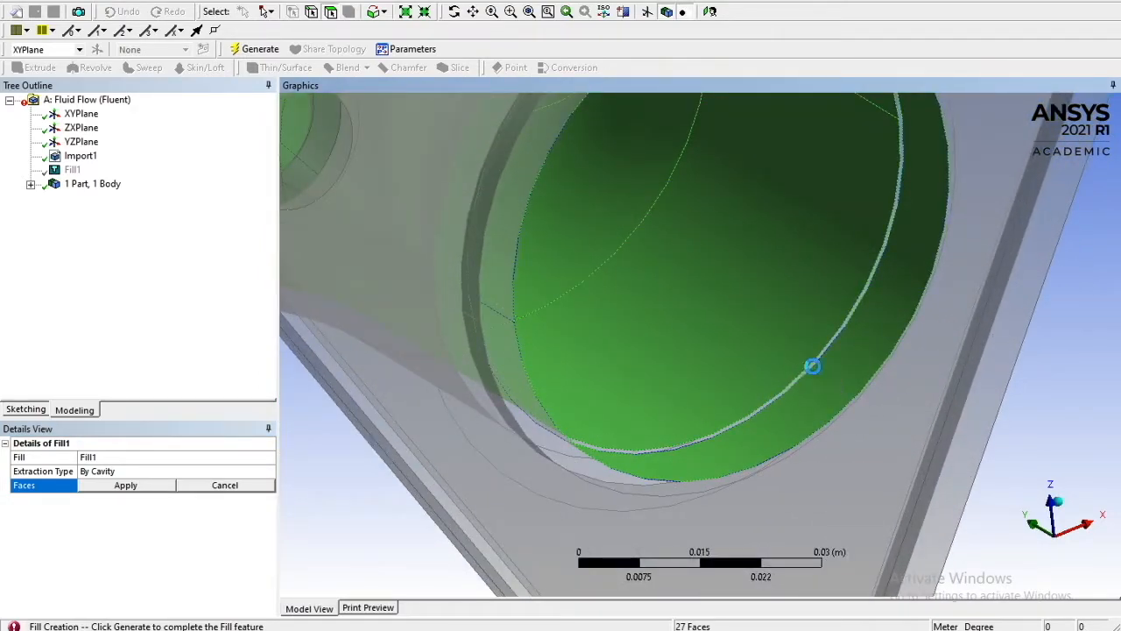
{"action": "left_click", "coordinate": [813, 366], "text": "ctrl"}
{"action": "left_click", "coordinate": [812, 365], "text": "ctrl"}
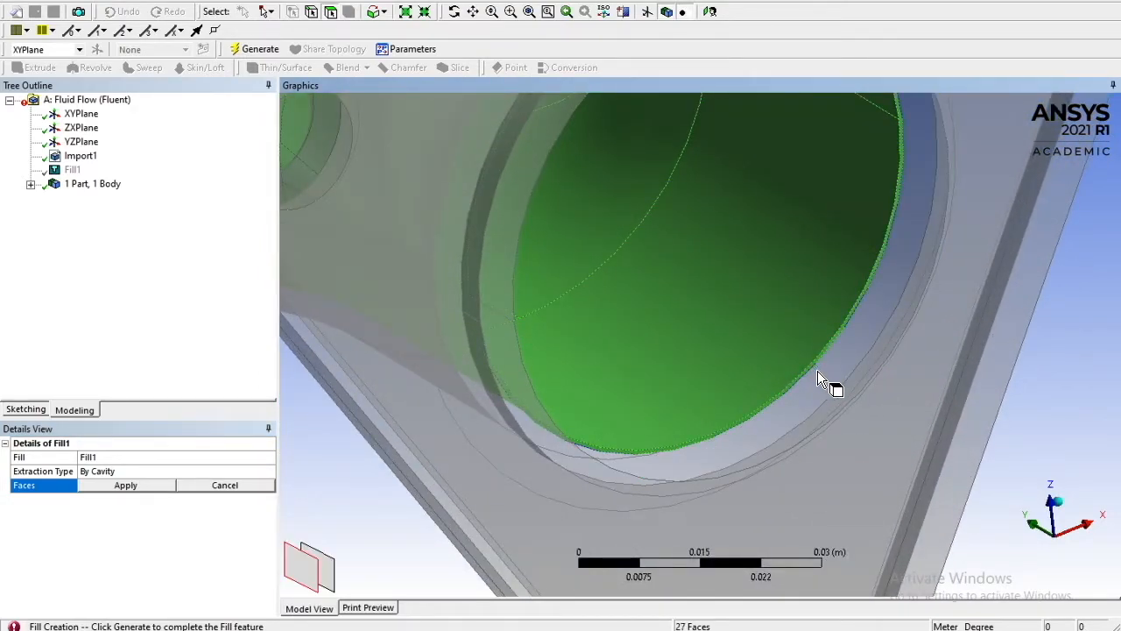
{"action": "left_click", "coordinate": [818, 370], "text": "ctrl"}
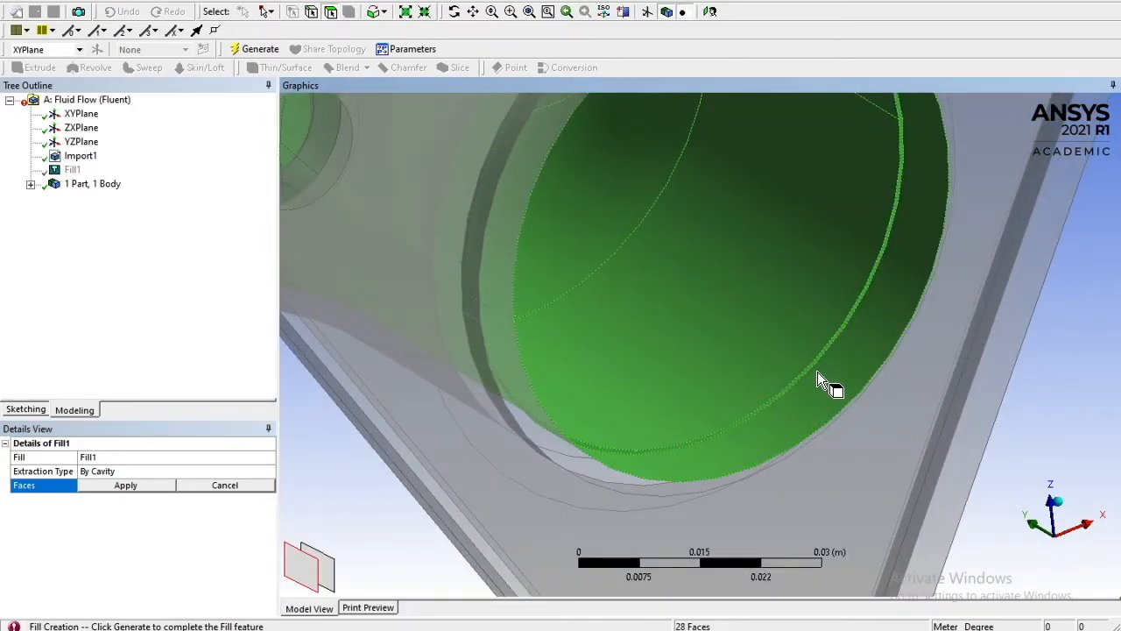
Apply the completed cavity face selection to Fill1 and generate the fill
{"action": "left_click", "coordinate": [125, 487]}
{"action": "scroll", "coordinate": [752, 384], "scroll_direction": "down", "scroll_amount": 5}
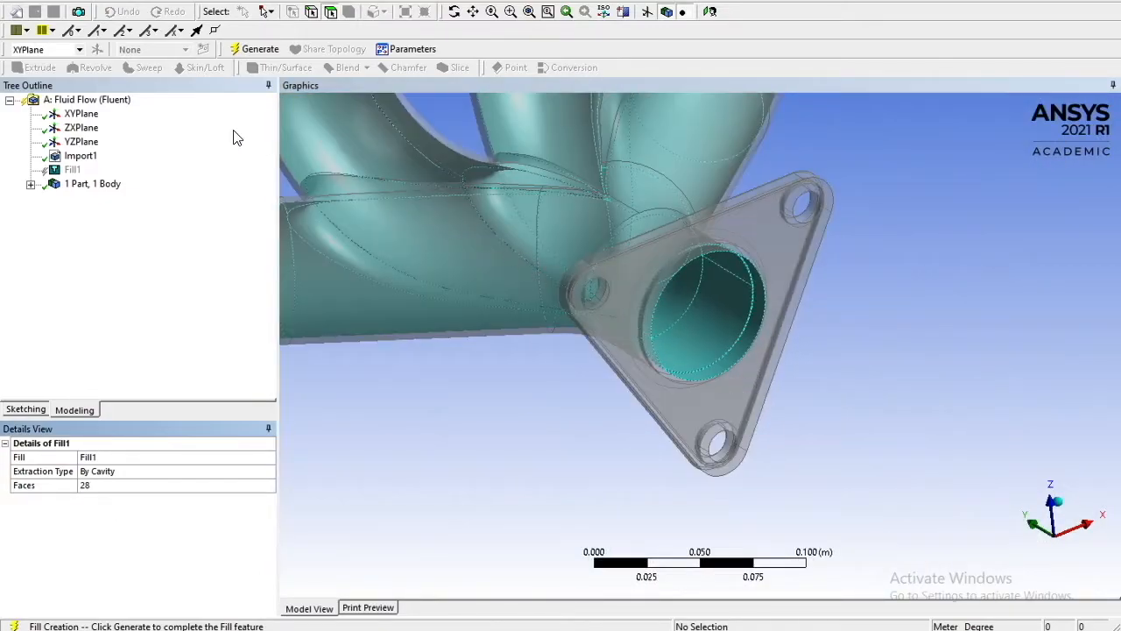
{"action": "left_click", "coordinate": [259, 50]}
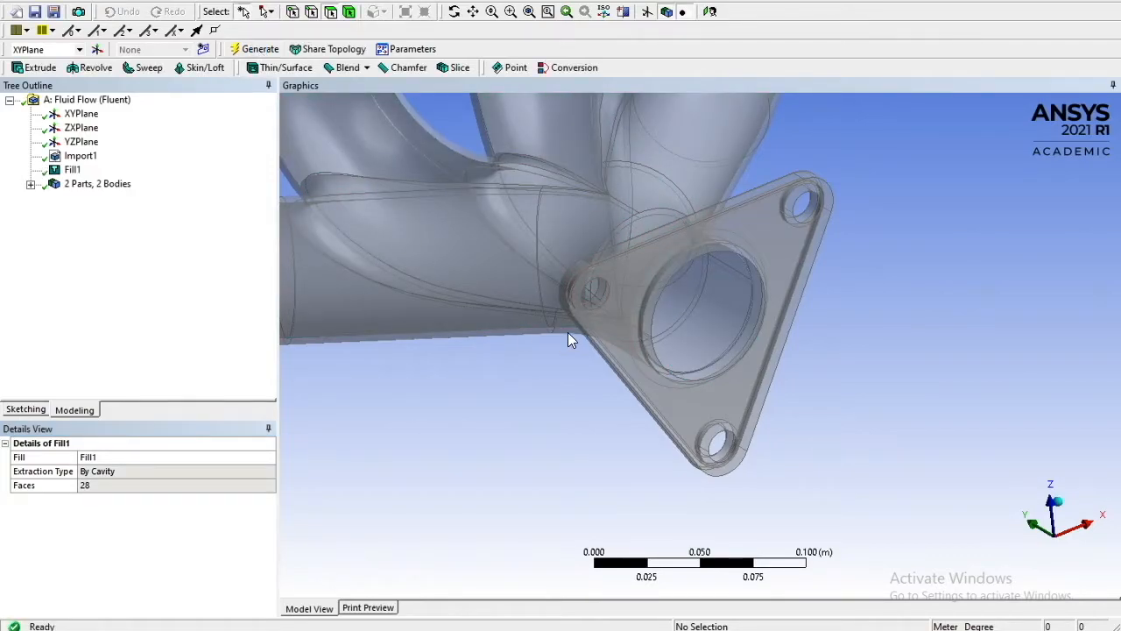
List the model's bodies and inspect the newly filled Solid body inside the manifold from several angles
{"action": "scroll", "coordinate": [578, 338], "scroll_direction": "up", "scroll_amount": 2}
{"action": "scroll", "coordinate": [588, 331], "scroll_direction": "down", "scroll_amount": 6}
{"action": "middle_click_drag", "start_coordinate": [503, 303], "coordinate": [307, 166]}
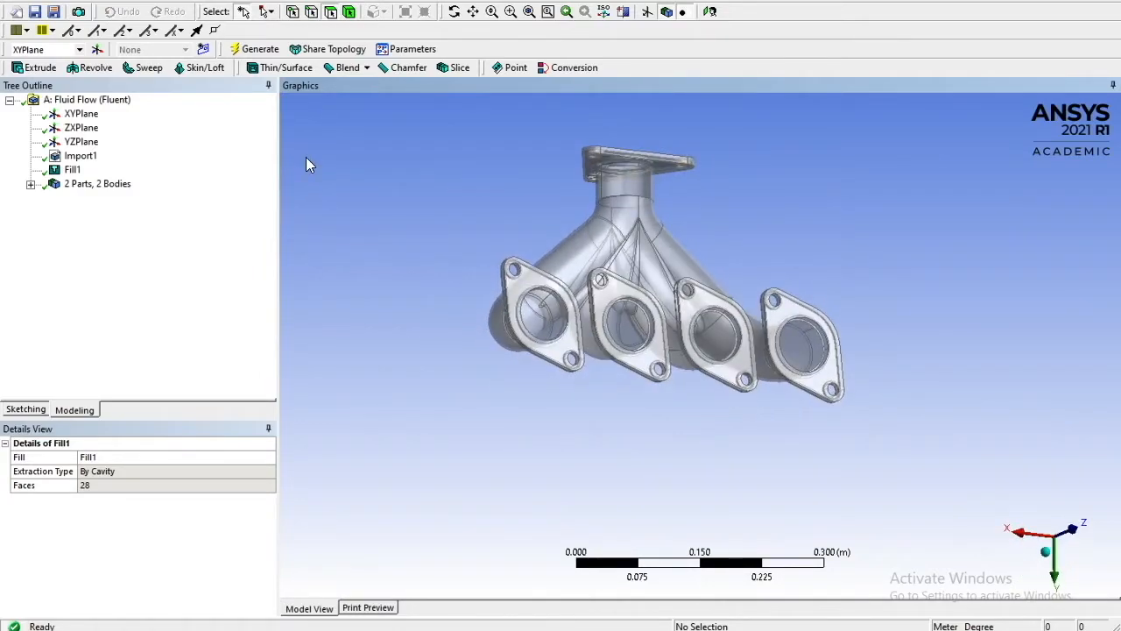
{"action": "left_click", "coordinate": [30, 184]}
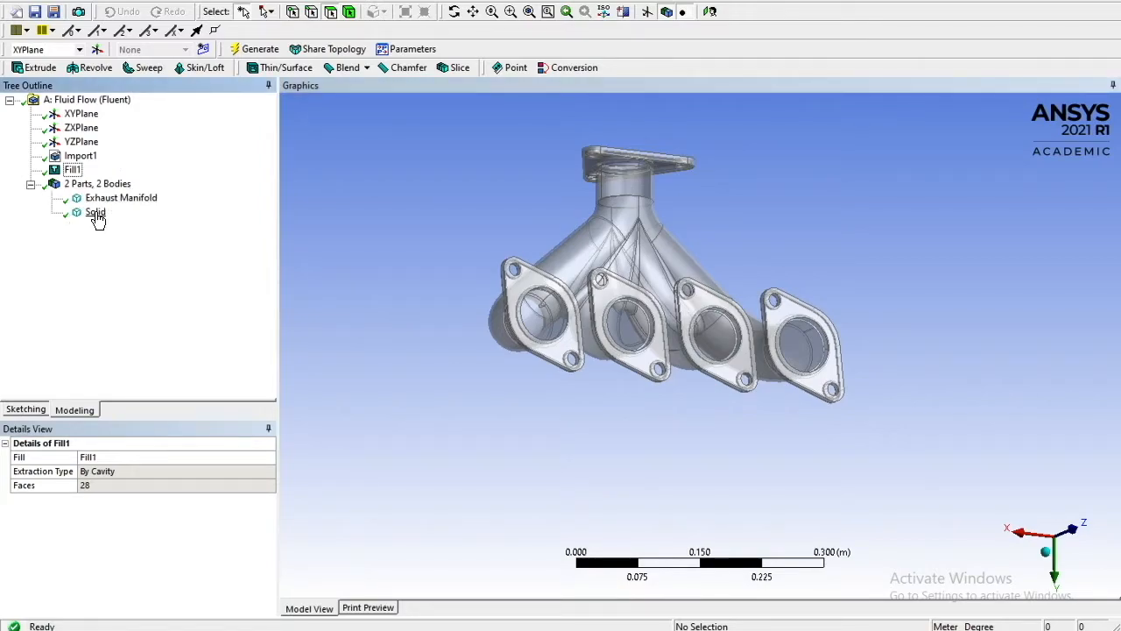
{"action": "left_click", "coordinate": [96, 213]}
{"action": "middle_click_drag", "start_coordinate": [336, 290], "coordinate": [619, 321]}
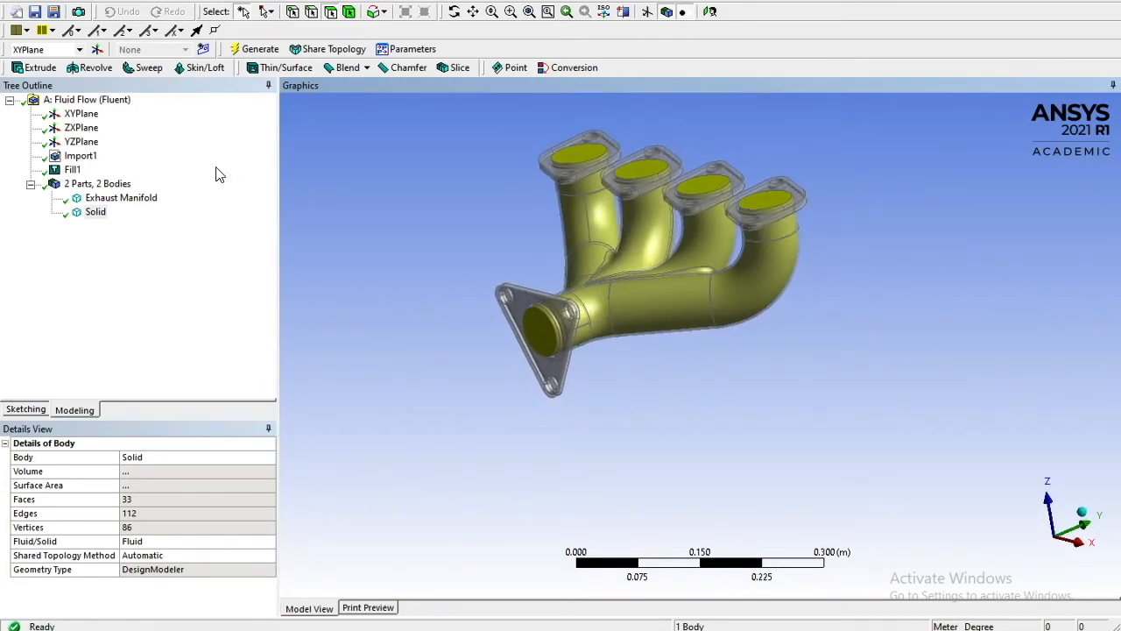
Rename the filled Solid body as Fluid
{"action": "right_click", "coordinate": [94, 214]}
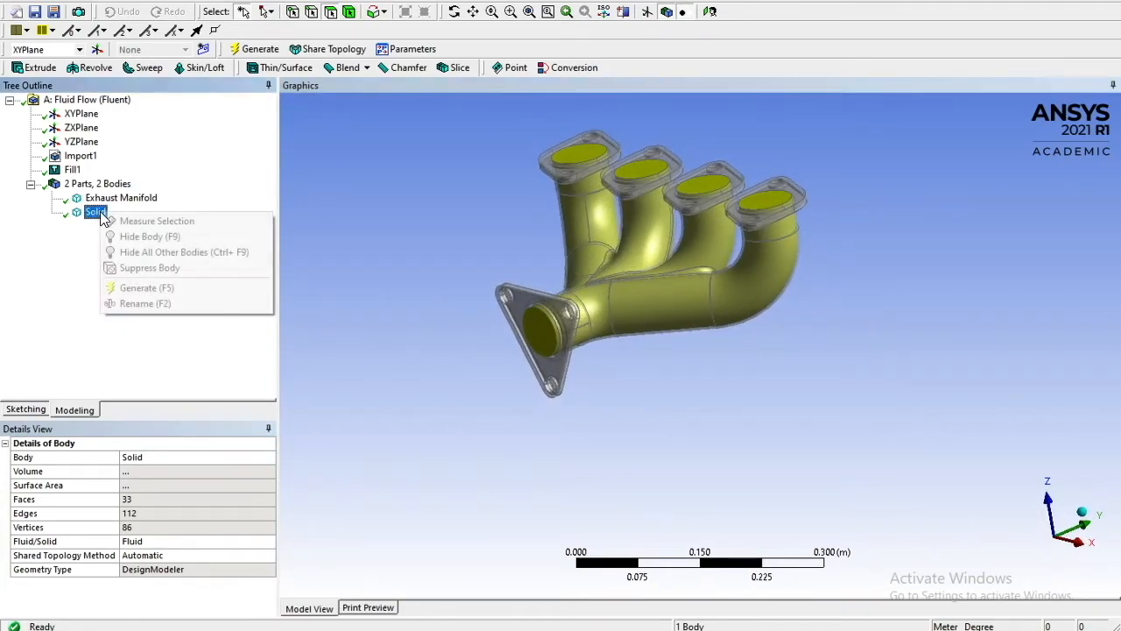
{"action": "left_click", "coordinate": [156, 303]}
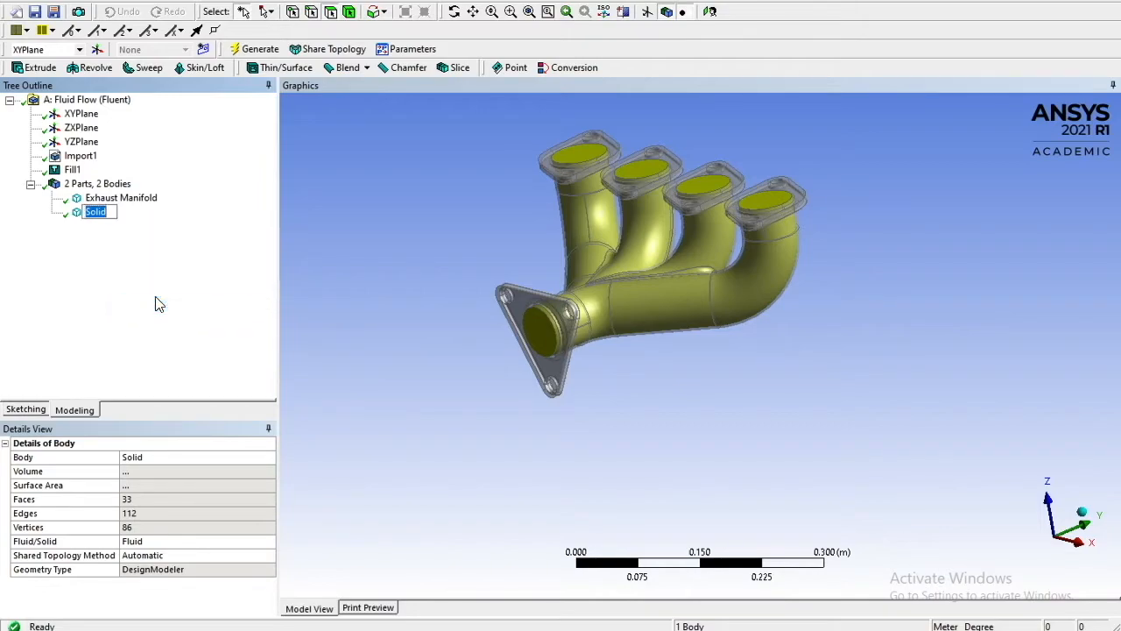
{"action": "type", "text": "Fluid"}
{"action": "key", "text": "Return"}
Rename the Exhaust Manifold body as solid
{"action": "left_click", "coordinate": [147, 202]}
{"action": "right_click", "coordinate": [150, 205]}
{"action": "left_click", "coordinate": [216, 290]}
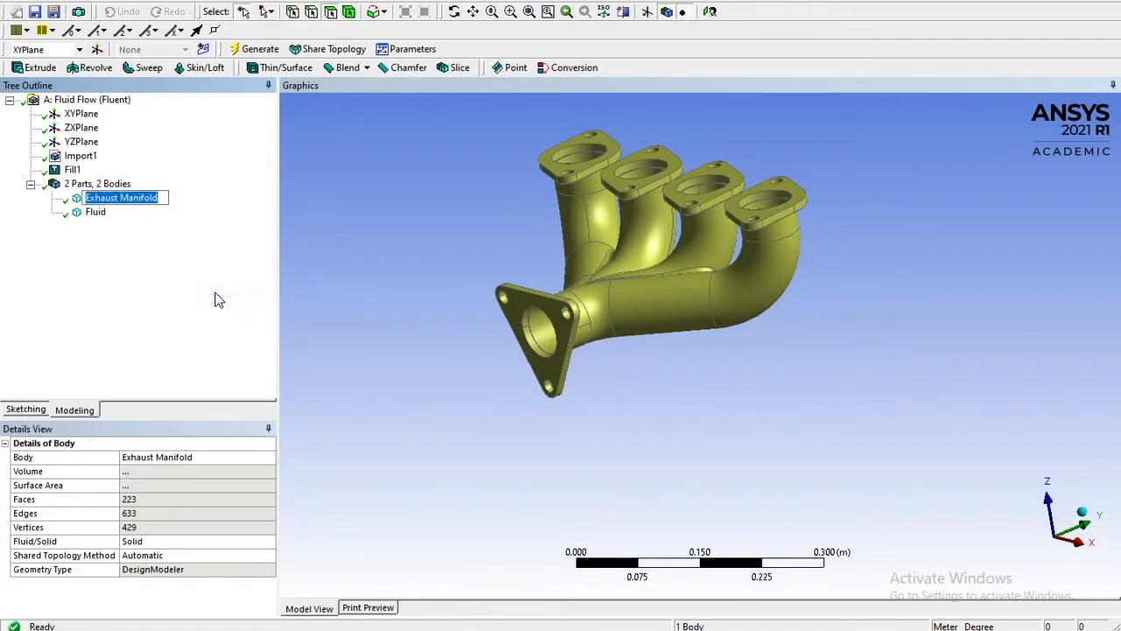
{"action": "type", "text": "solid"}
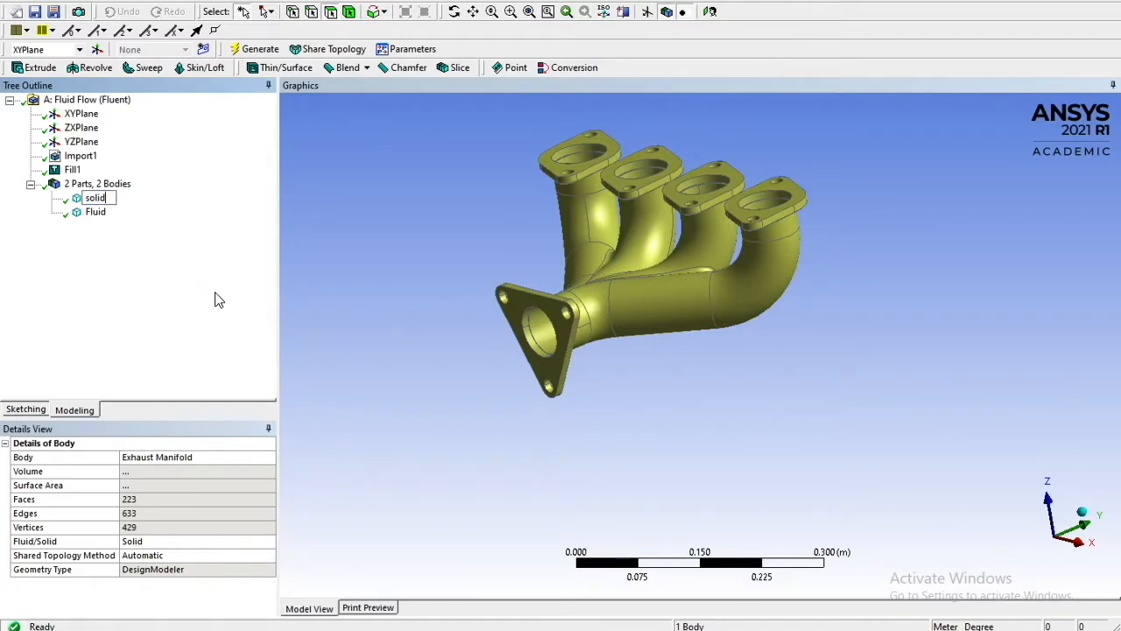
{"action": "key", "text": "Return"}
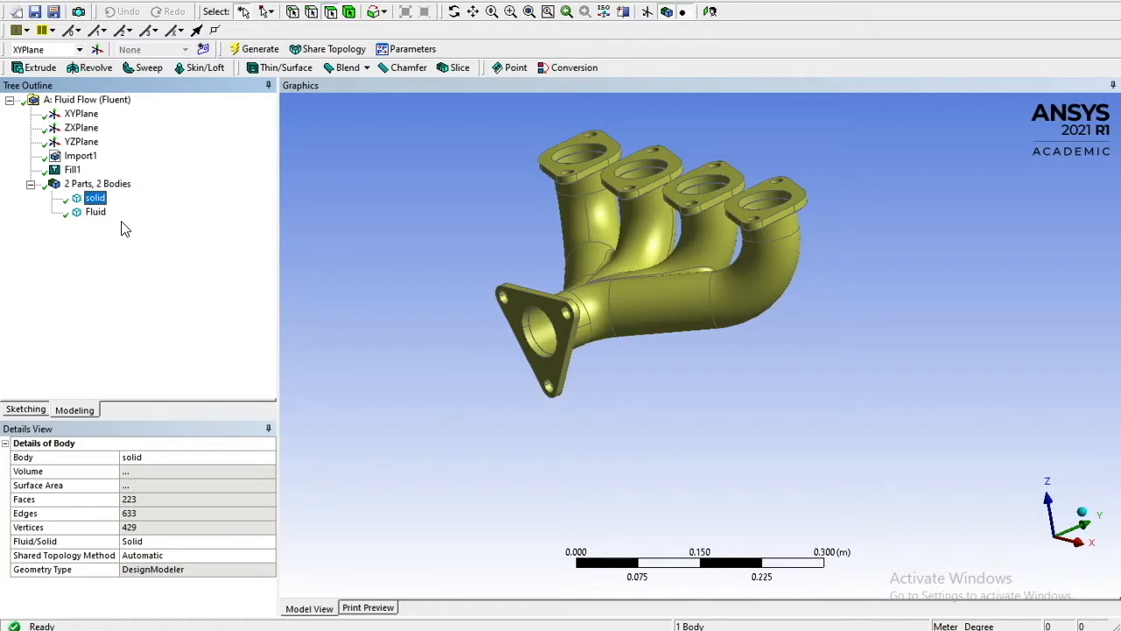
Check the Fluid/Solid property of the Fluid body and the solid body
{"action": "left_click", "coordinate": [92, 213]}
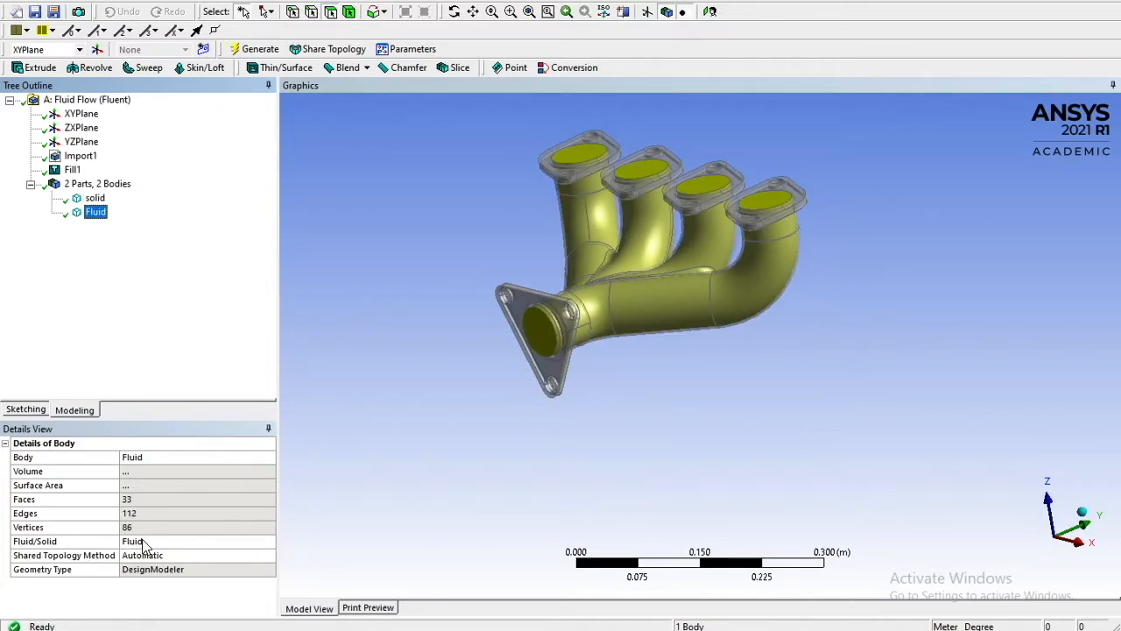
{"action": "left_click", "coordinate": [164, 541]}
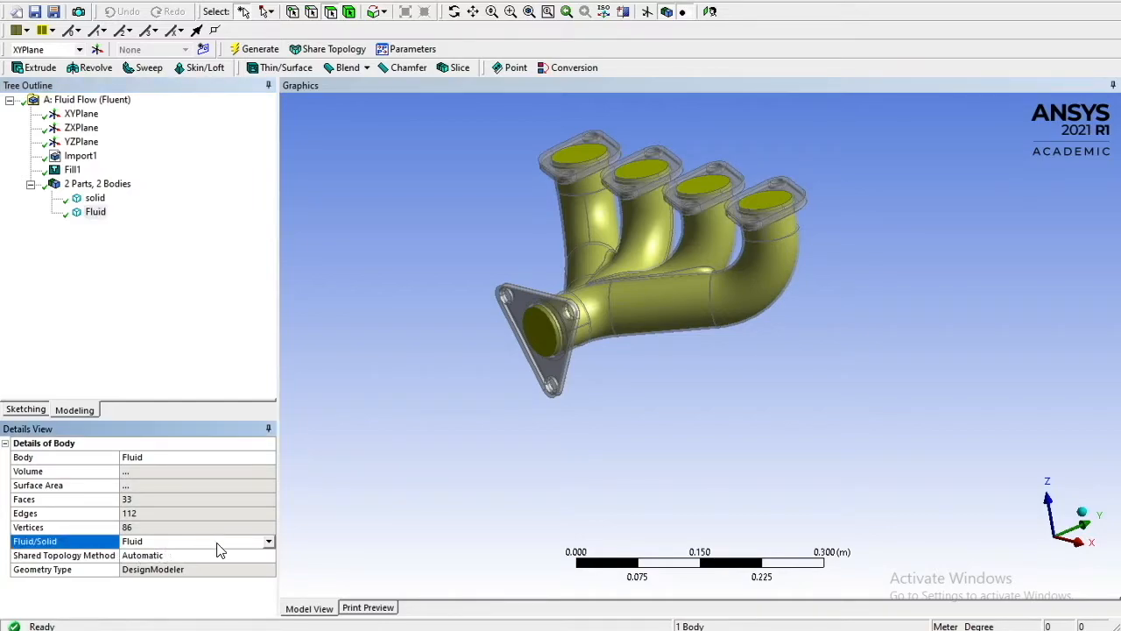
{"action": "mouse_move", "coordinate": [573, 345]}
{"action": "middle_mouse_down"}
{"action": "mouse_move", "coordinate": [576, 380]}
{"action": "mouse_move", "coordinate": [646, 356]}
{"action": "mouse_move", "coordinate": [636, 370]}
{"action": "mouse_move", "coordinate": [585, 347]}
{"action": "middle_mouse_up"}
{"action": "middle_click_drag", "start_coordinate": [573, 175], "coordinate": [565, 152]}
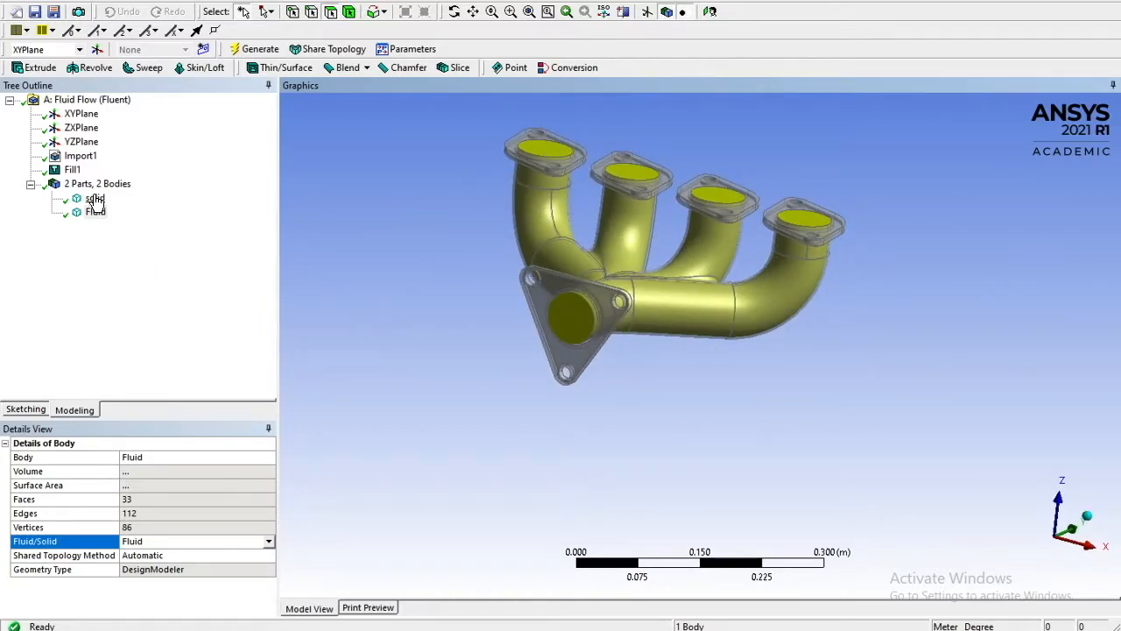
{"action": "left_click", "coordinate": [93, 199]}
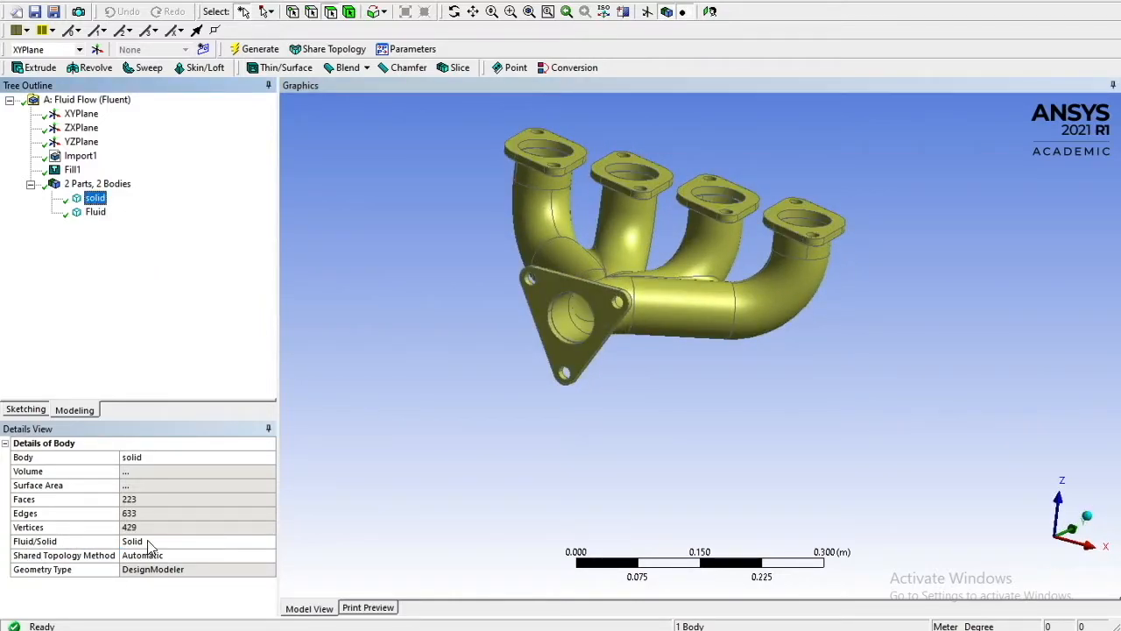
{"action": "middle_click_drag", "start_coordinate": [514, 316], "coordinate": [604, 298]}
Return to the Workbench project and open the Mesh cell of the Fluid Flow (Fluent) system for editing
{"action": "left_click", "coordinate": [944, 250]}
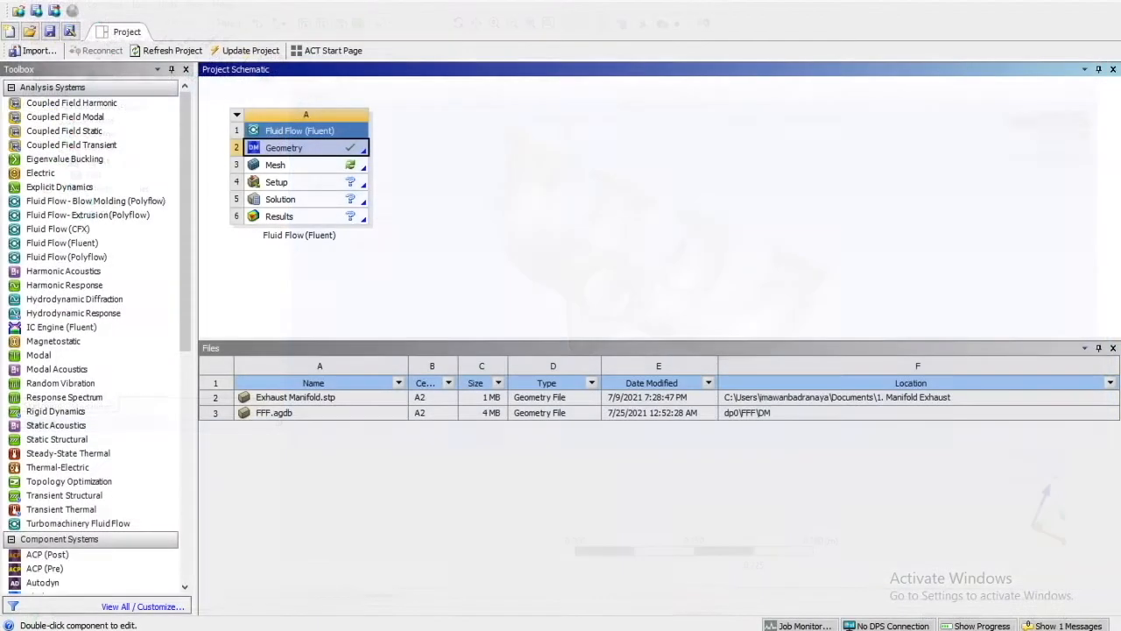
{"action": "left_click", "coordinate": [333, 167]}
{"action": "right_click", "coordinate": [338, 173]}
{"action": "left_click", "coordinate": [368, 176]}
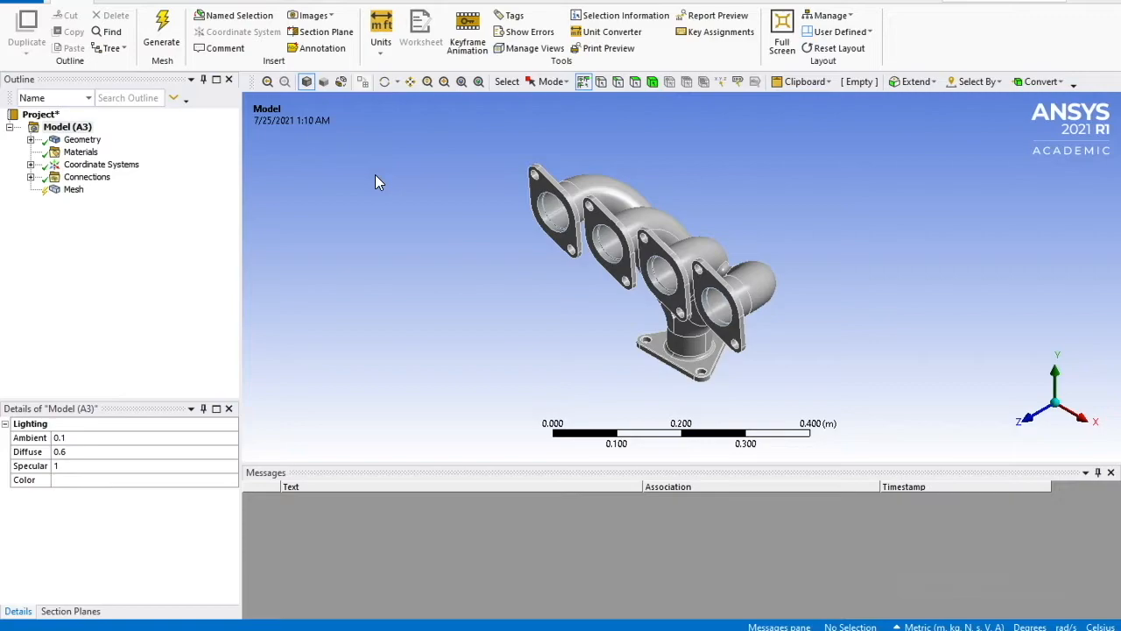
Create a named selection "Inlet 1" from the circular fluid face in the end port farthest from the outlet flange
{"action": "left_click", "coordinate": [635, 83]}
{"action": "left_click", "coordinate": [556, 217]}
{"action": "right_click", "coordinate": [556, 219]}
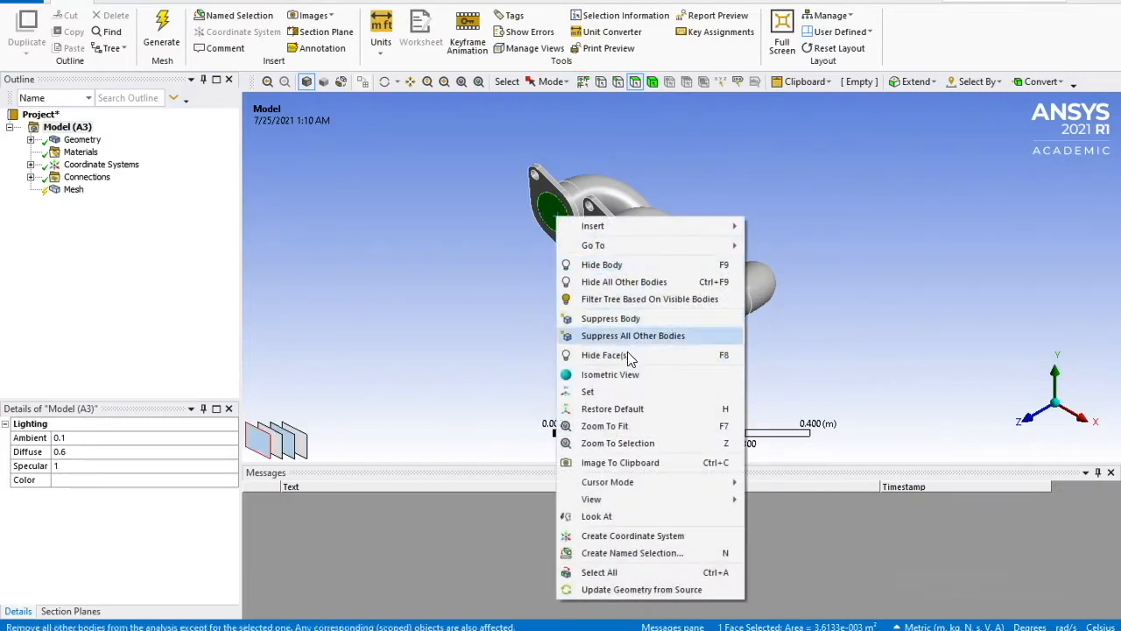
{"action": "left_click", "coordinate": [672, 553]}
{"action": "type", "text": "Inlet"}
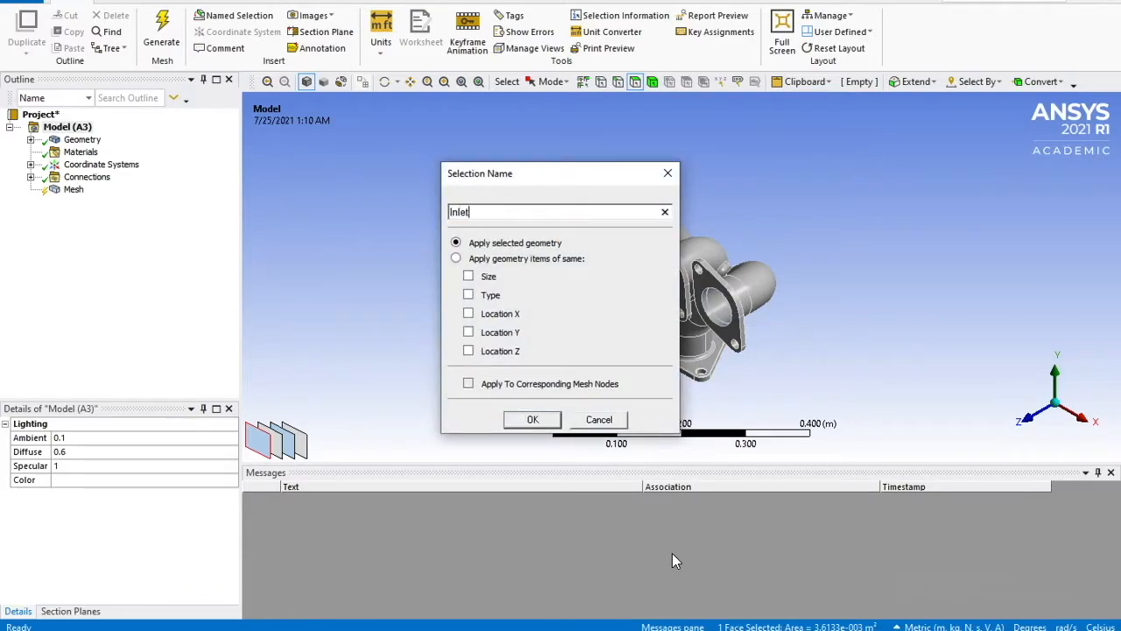
{"action": "type", "text": " 1"}
{"action": "left_click", "coordinate": [533, 420]}
Create a named selection "Inlet 2" from the circular fluid face in the port next to Inlet 1
{"action": "left_click", "coordinate": [610, 240]}
{"action": "right_click", "coordinate": [611, 240]}
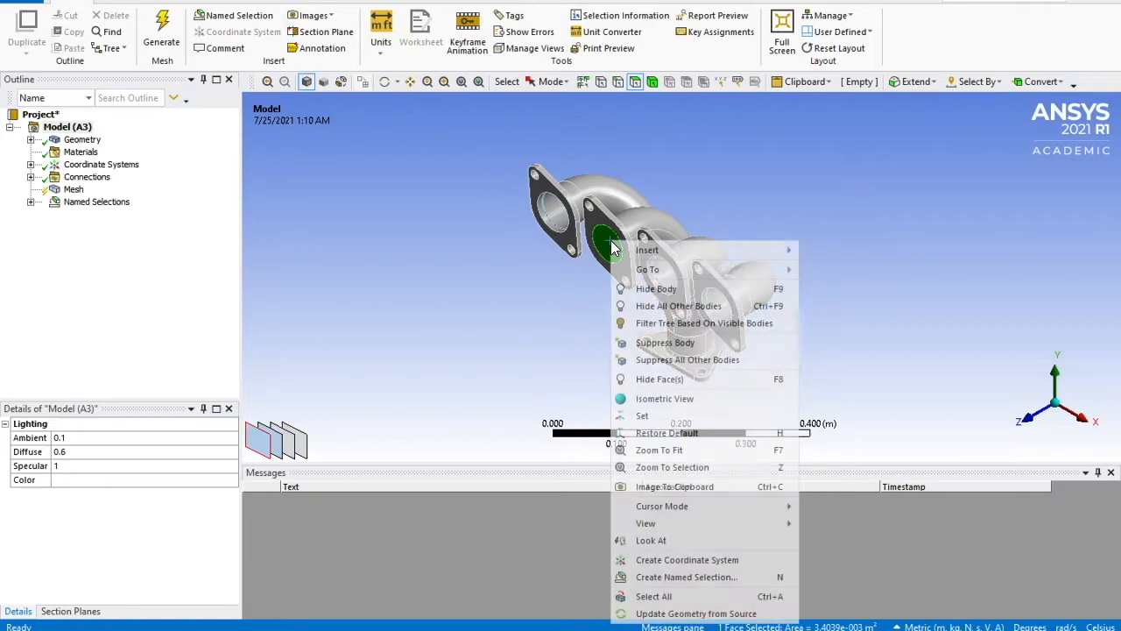
{"action": "left_click", "coordinate": [702, 578]}
{"action": "type", "text": "Inl"}
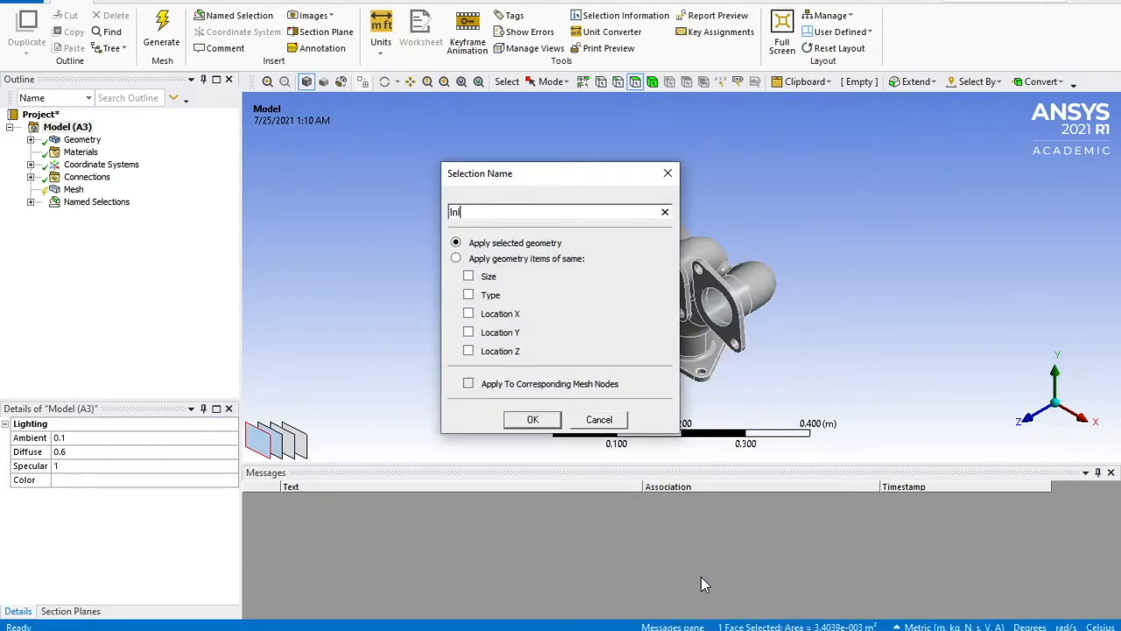
{"action": "type", "text": "et 2"}
{"action": "left_click", "coordinate": [528, 419]}
Create a named selection "Inlet 3" from the circular fluid face in the third inlet port
{"action": "left_click", "coordinate": [661, 278]}
{"action": "right_click", "coordinate": [662, 278]}
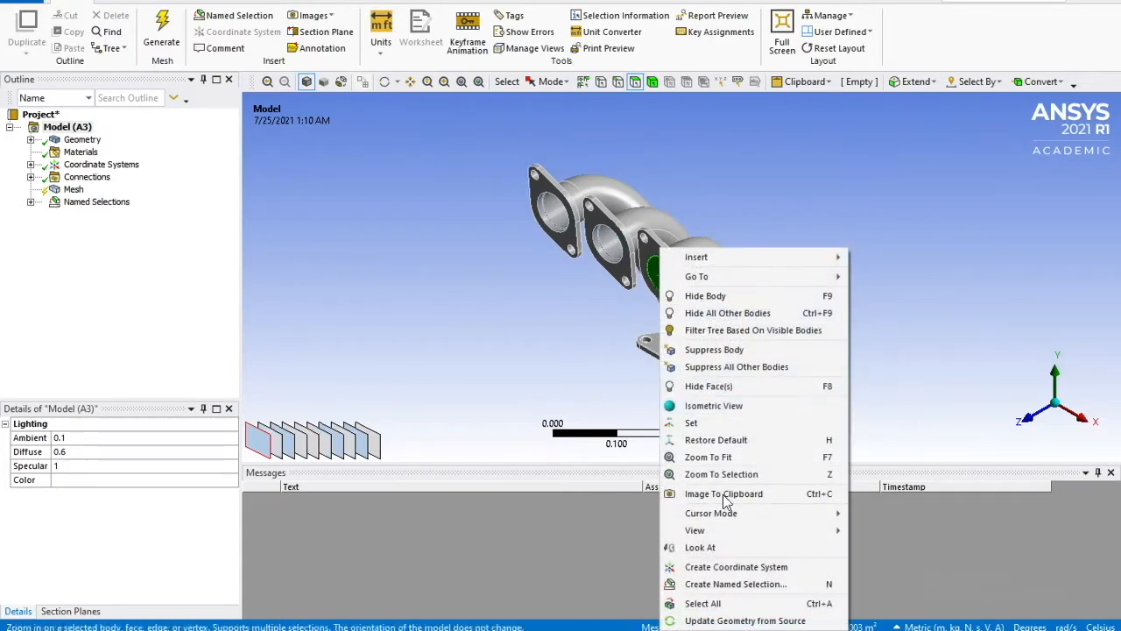
{"action": "left_click", "coordinate": [730, 584]}
{"action": "type", "text": "Inlet 3"}
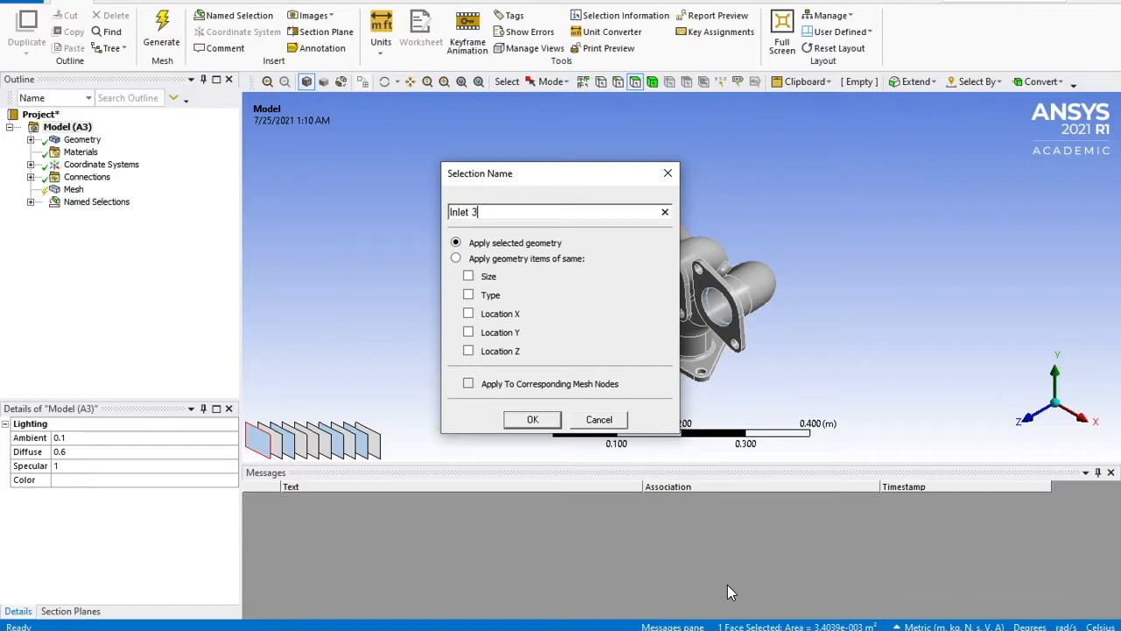
{"action": "left_click", "coordinate": [531, 419]}
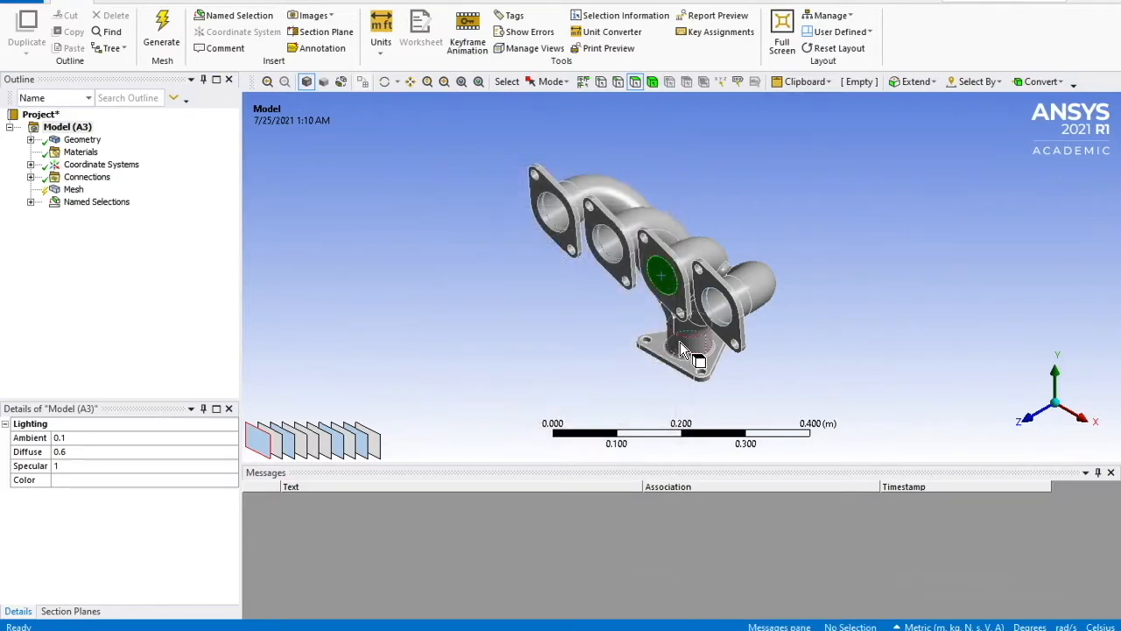
Create a named selection "Inlet 4" from the circular fluid face in the last inlet port
{"action": "right_click", "coordinate": [715, 310]}
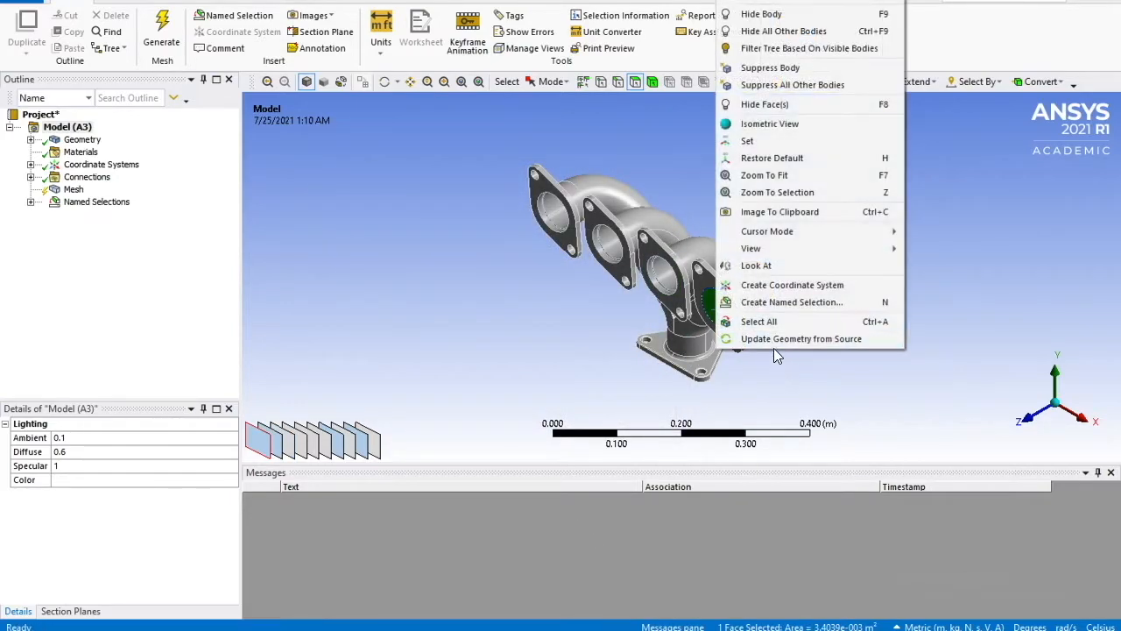
{"action": "left_click", "coordinate": [800, 303]}
{"action": "type", "text": "Inle"}
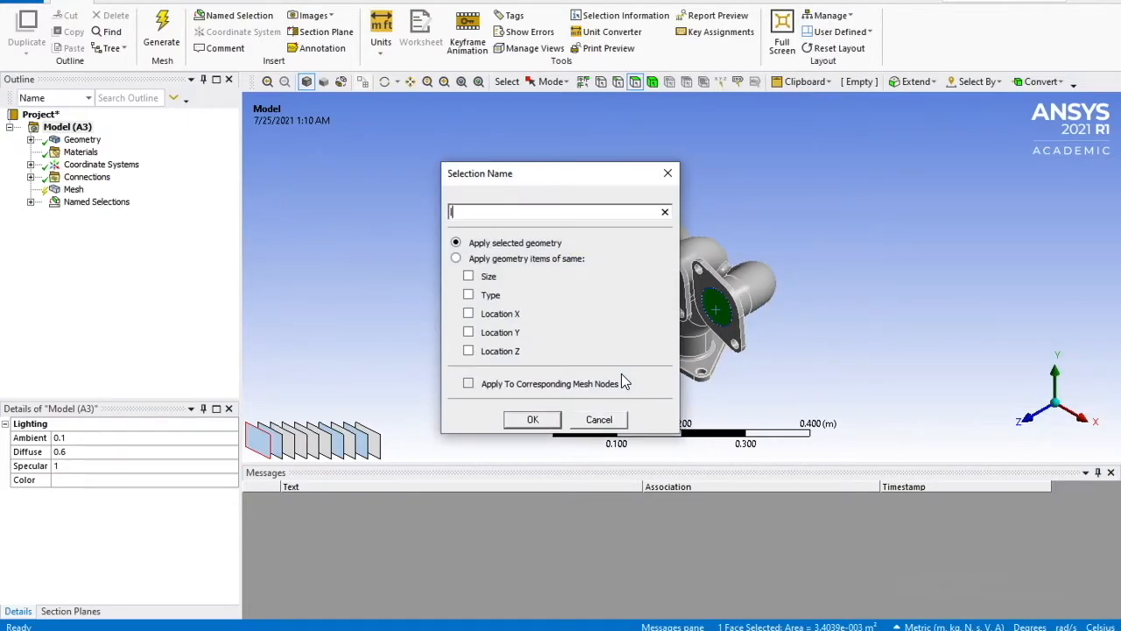
{"action": "type", "text": "t 4"}
{"action": "left_click", "coordinate": [533, 420]}
Create a named selection "Outlet" from the circular fluid face in the triangular flange's bore
{"action": "middle_click_drag", "start_coordinate": [587, 376], "coordinate": [693, 356]}
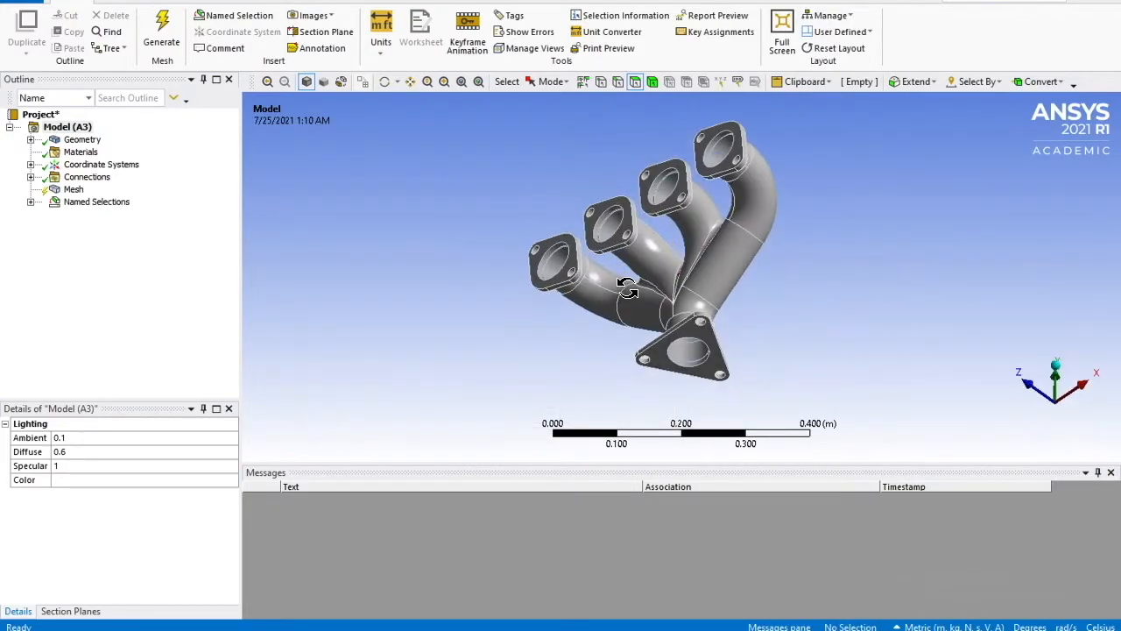
{"action": "left_click", "coordinate": [694, 354]}
{"action": "right_click", "coordinate": [694, 354]}
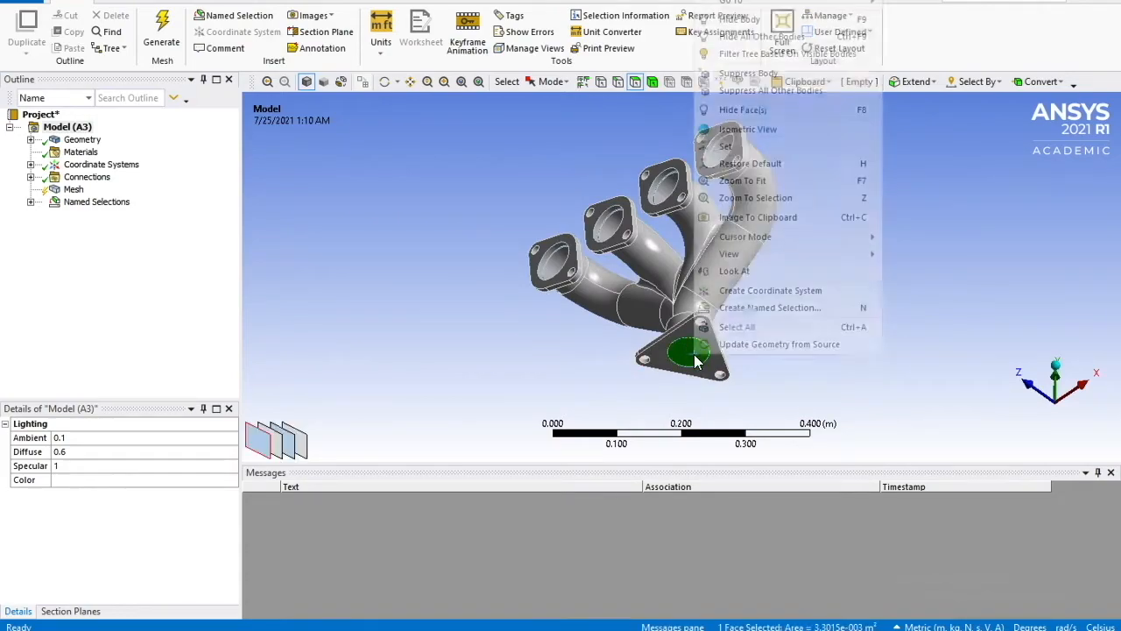
{"action": "left_click", "coordinate": [735, 309]}
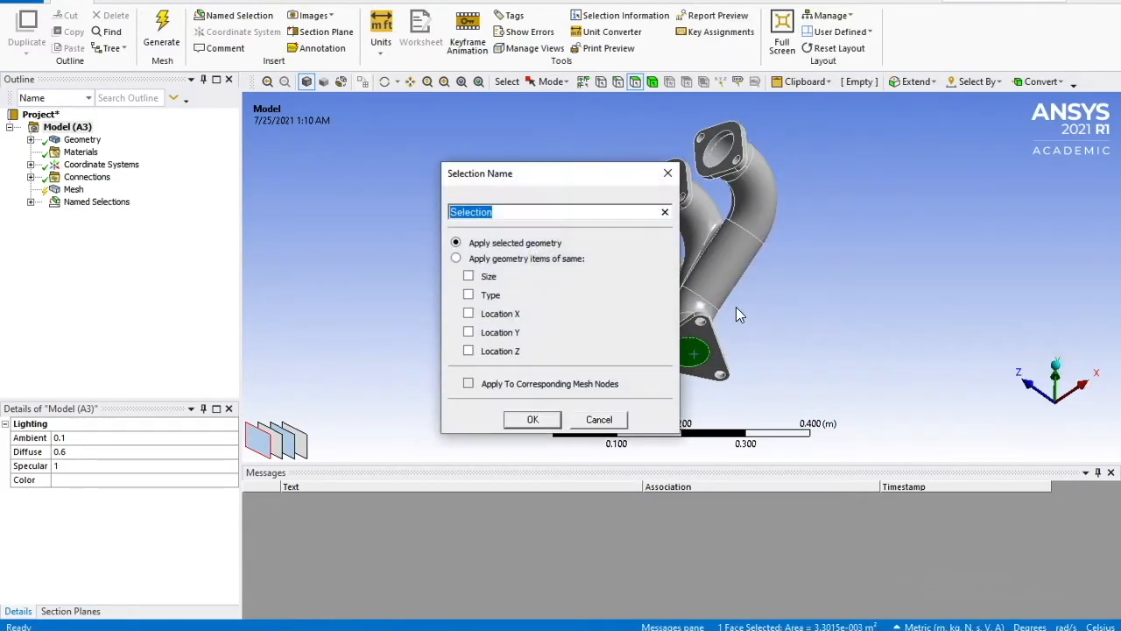
{"action": "type", "text": "Outlet"}
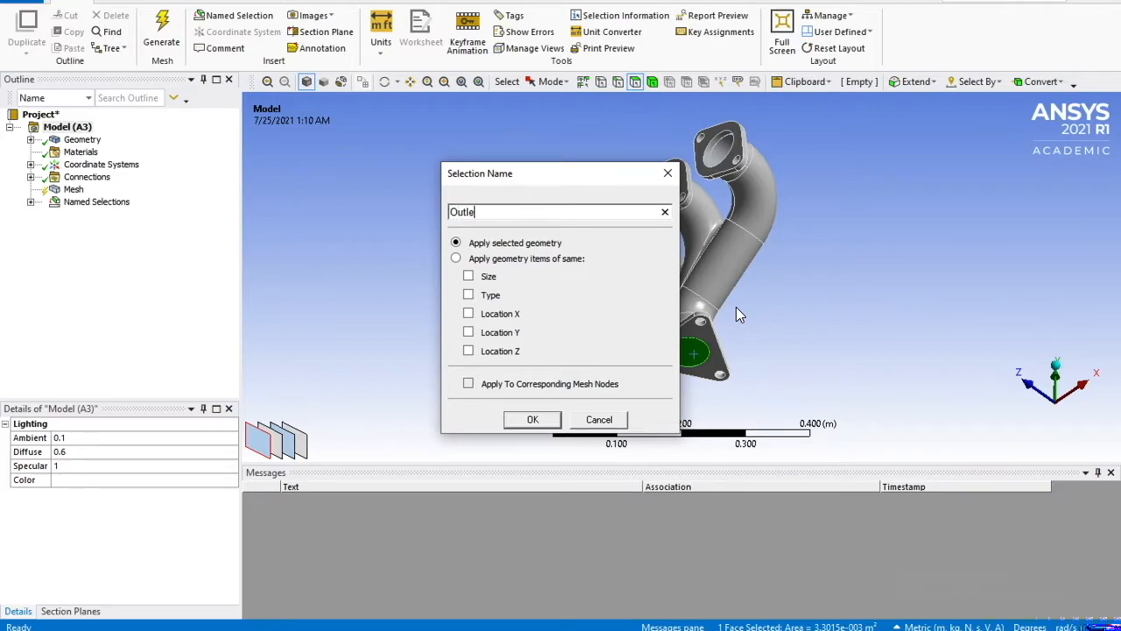
{"action": "left_click", "coordinate": [534, 421]}
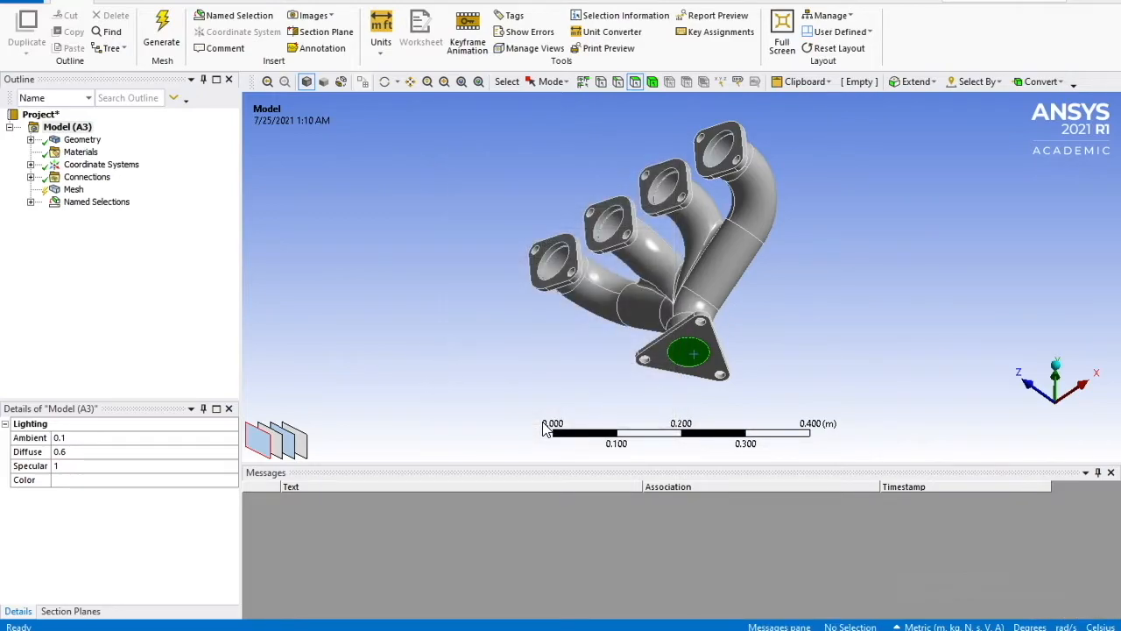
Create a named selection "Solid Body" from the outer exhaust manifold body
{"action": "middle_click_drag", "start_coordinate": [727, 346], "coordinate": [763, 349]}
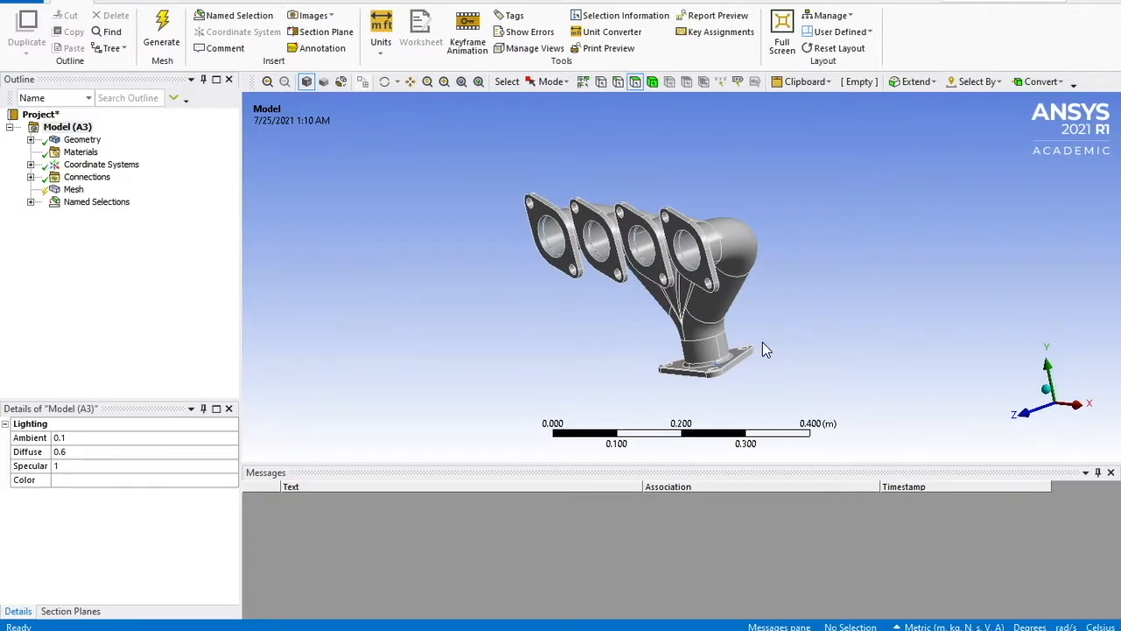
{"action": "middle_click_drag", "start_coordinate": [814, 181], "coordinate": [793, 206]}
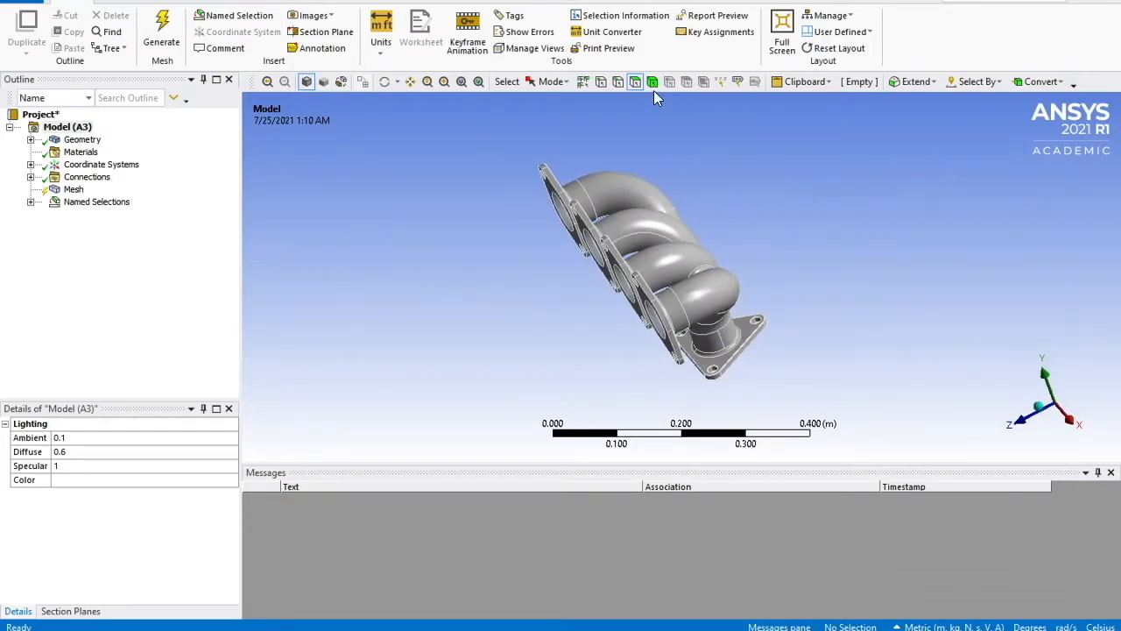
{"action": "left_click", "coordinate": [692, 237]}
{"action": "right_click", "coordinate": [691, 236]}
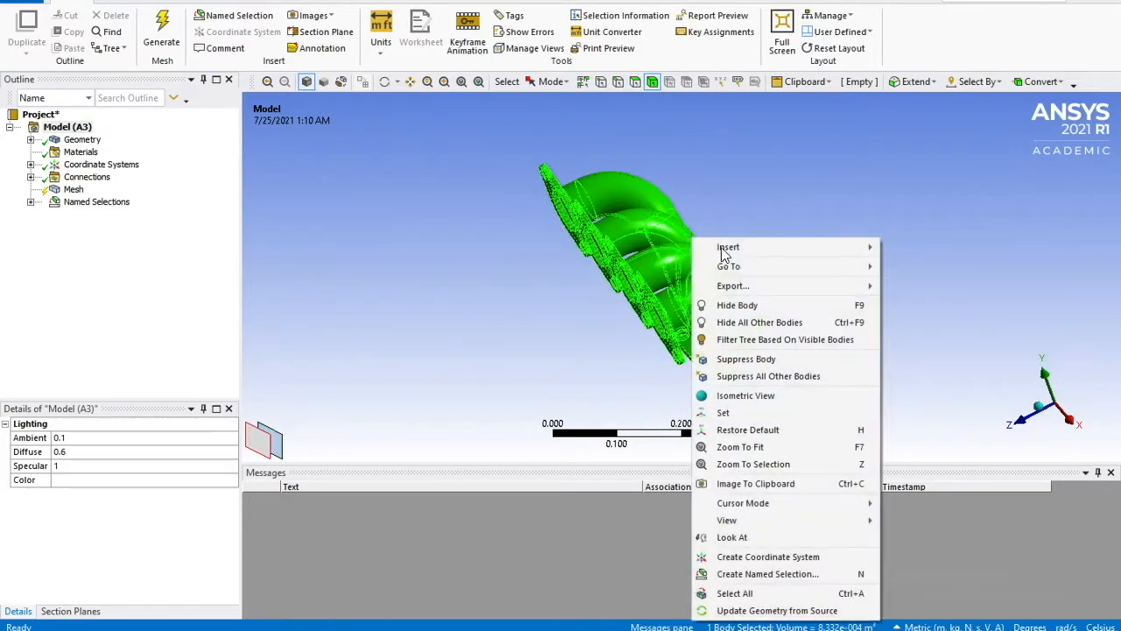
{"action": "left_click", "coordinate": [808, 573]}
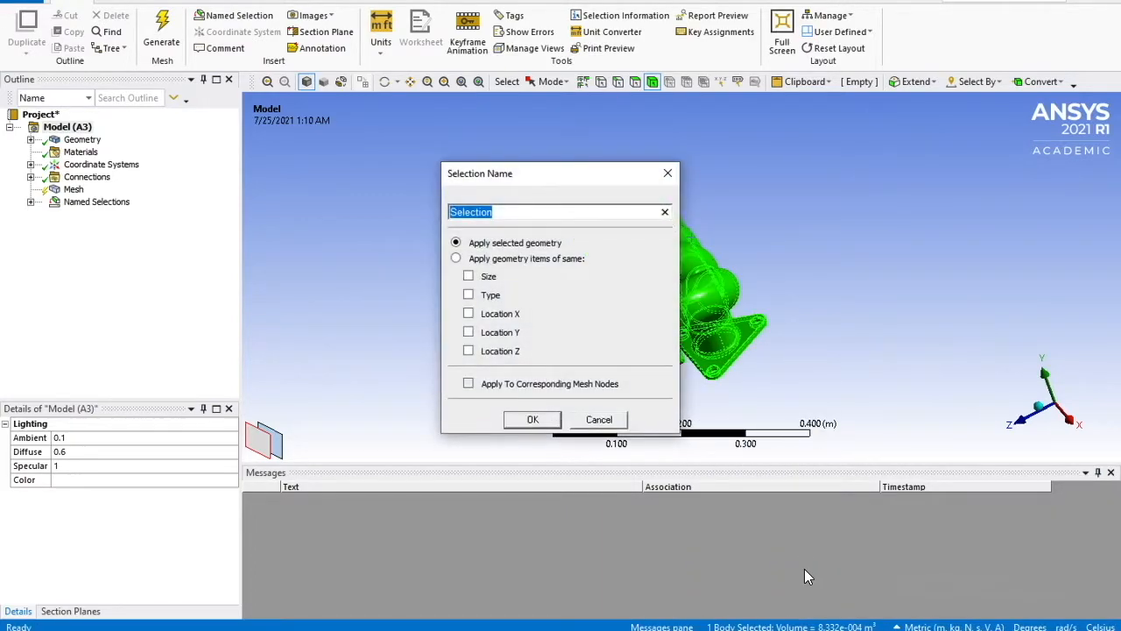
{"action": "type", "text": "Solid"}
{"action": "type", "text": "Body"}
{"action": "left_click", "coordinate": [531, 420]}
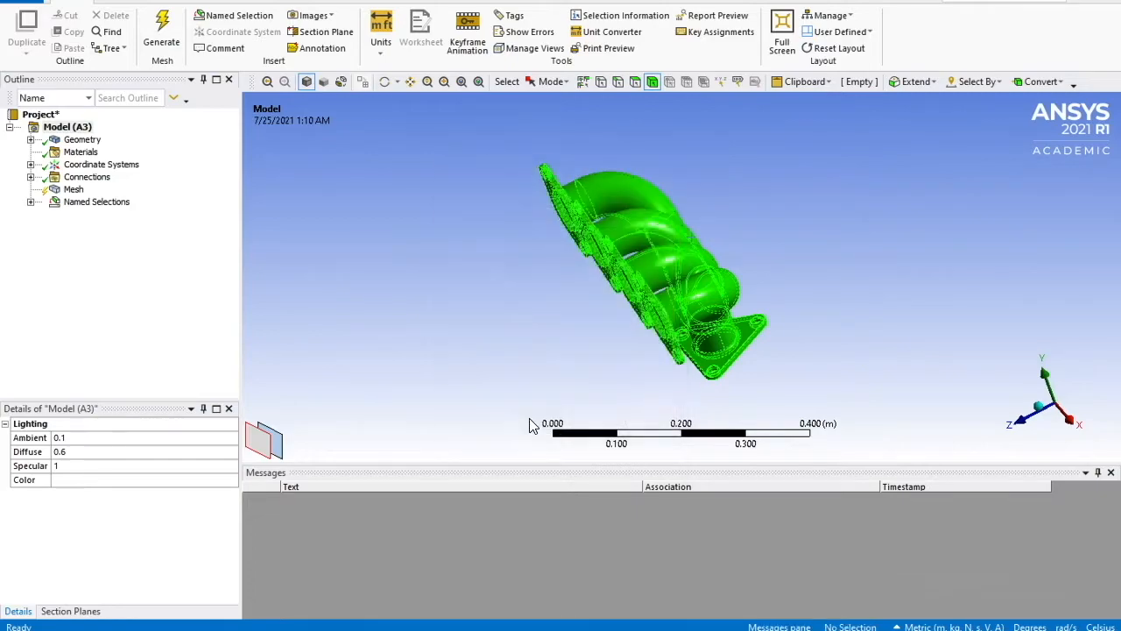
Hide the outer solid body so only the fluid volume is displayed
{"action": "middle_click_drag", "start_coordinate": [428, 305], "coordinate": [674, 149]}
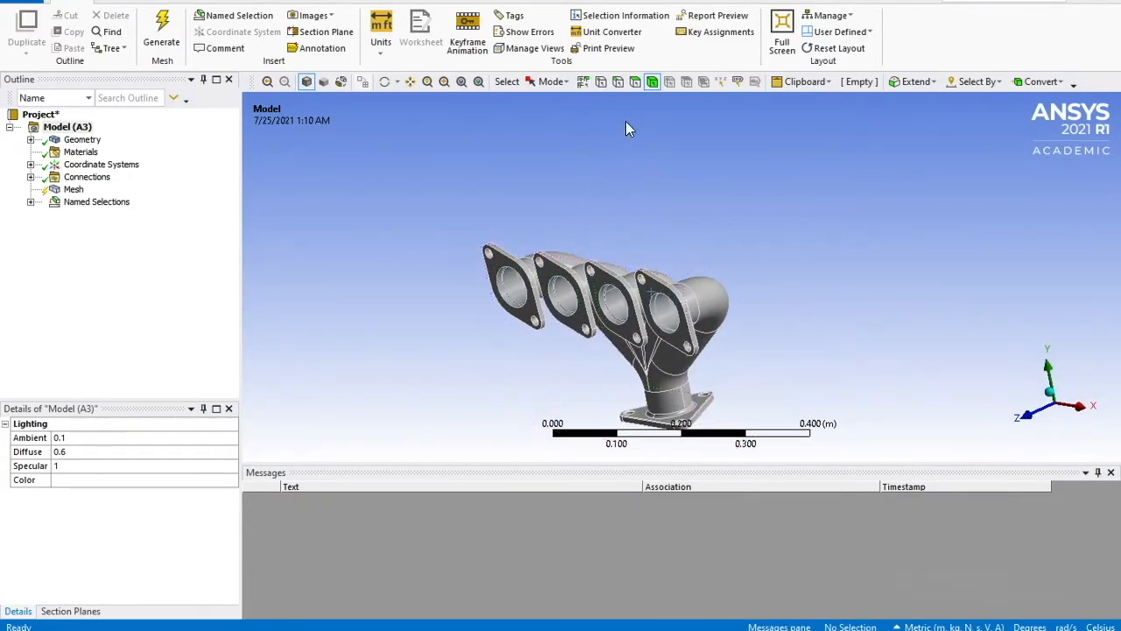
{"action": "left_click", "coordinate": [31, 140]}
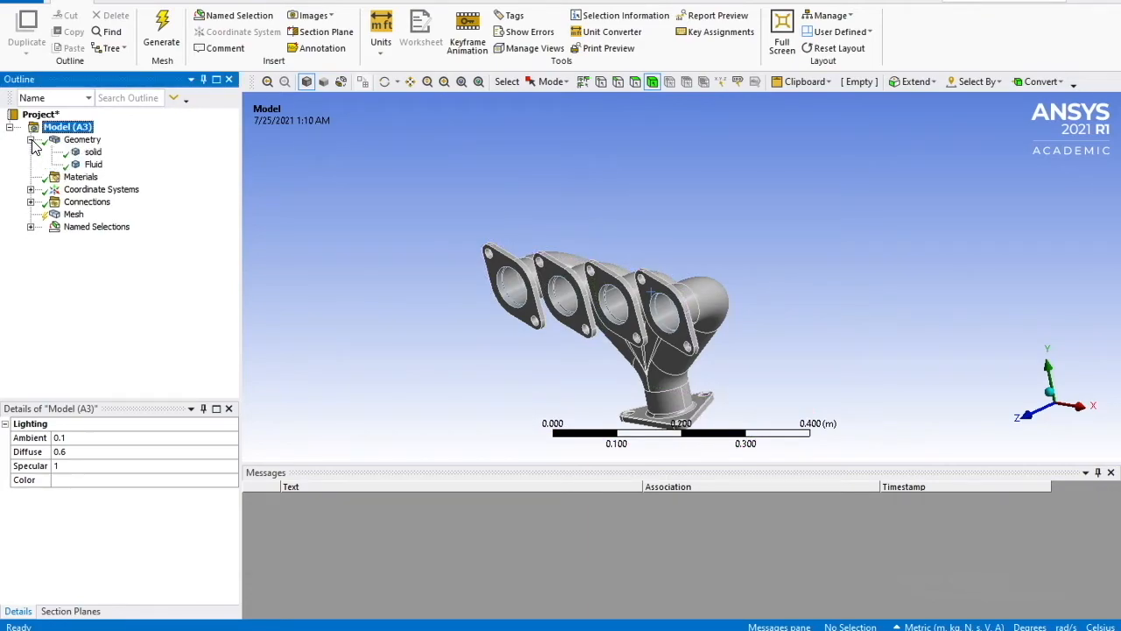
{"action": "left_click", "coordinate": [88, 155]}
{"action": "right_click", "coordinate": [88, 154]}
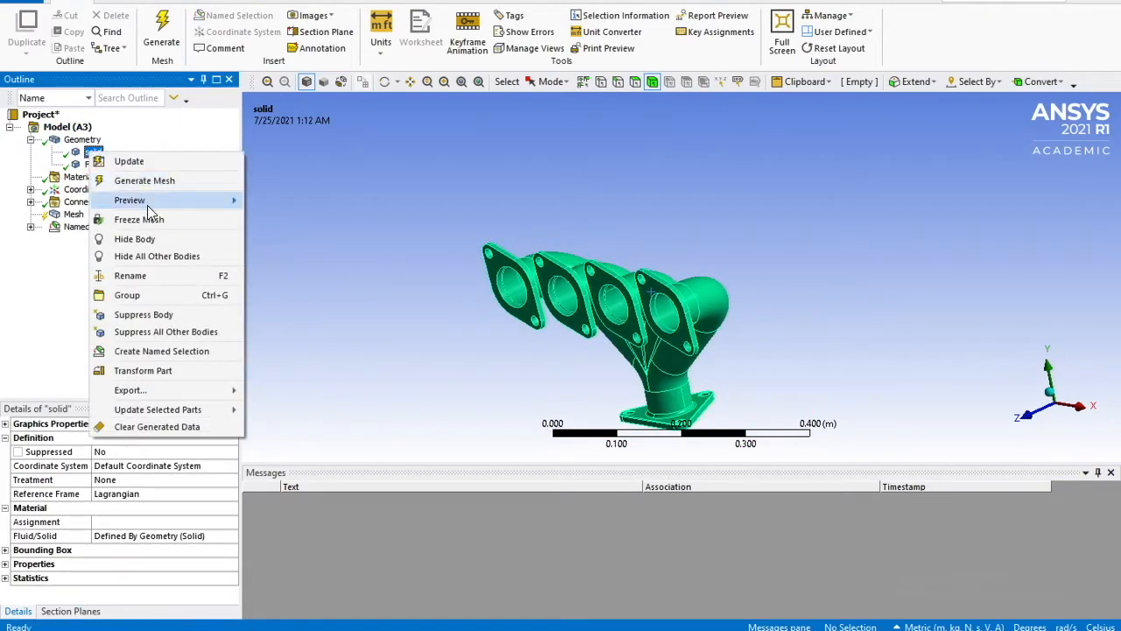
{"action": "left_click", "coordinate": [160, 239]}
Create a named selection "Fluid Body" from the fluid volume and expand the list of named selections
{"action": "right_click", "coordinate": [524, 287]}
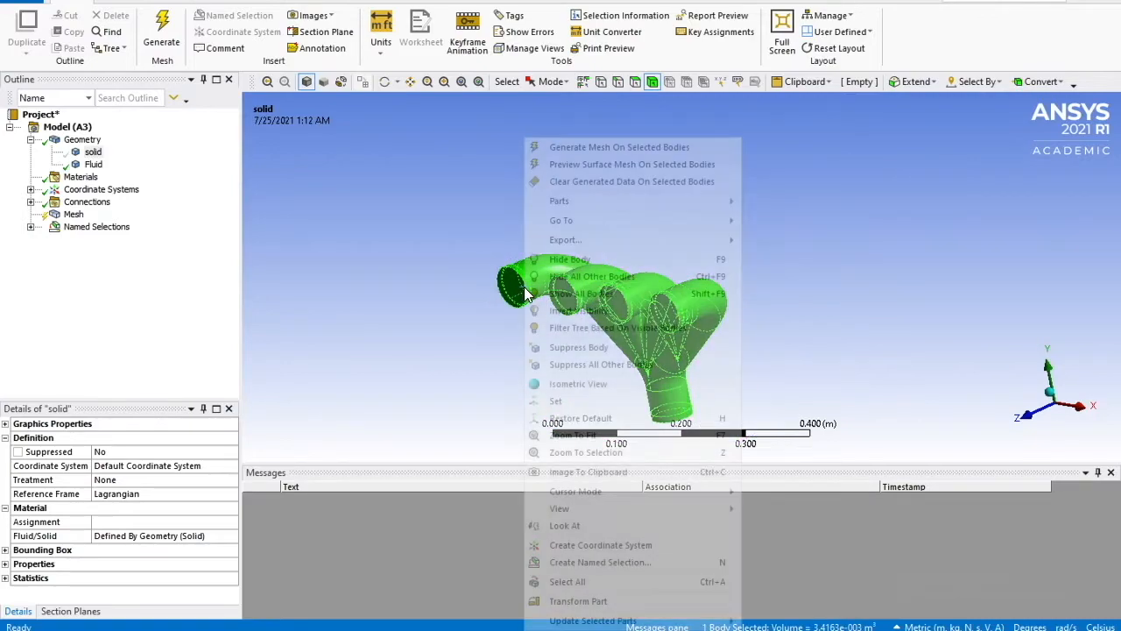
{"action": "left_click", "coordinate": [651, 562]}
{"action": "type", "text": "Flu"}
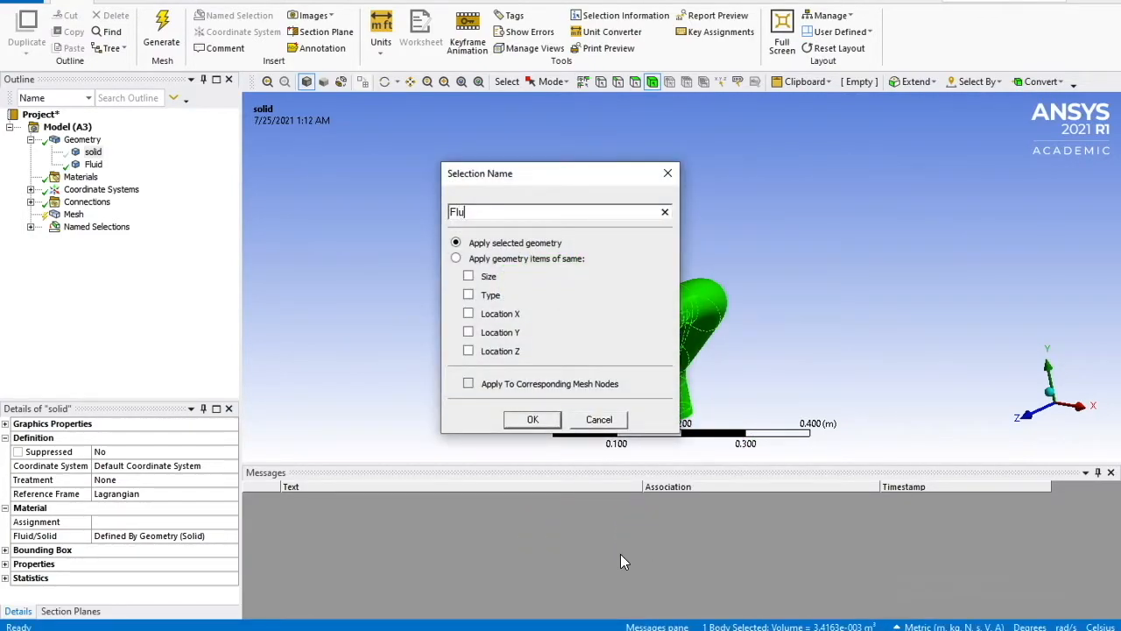
{"action": "type", "text": "id Body"}
{"action": "left_click", "coordinate": [536, 420]}
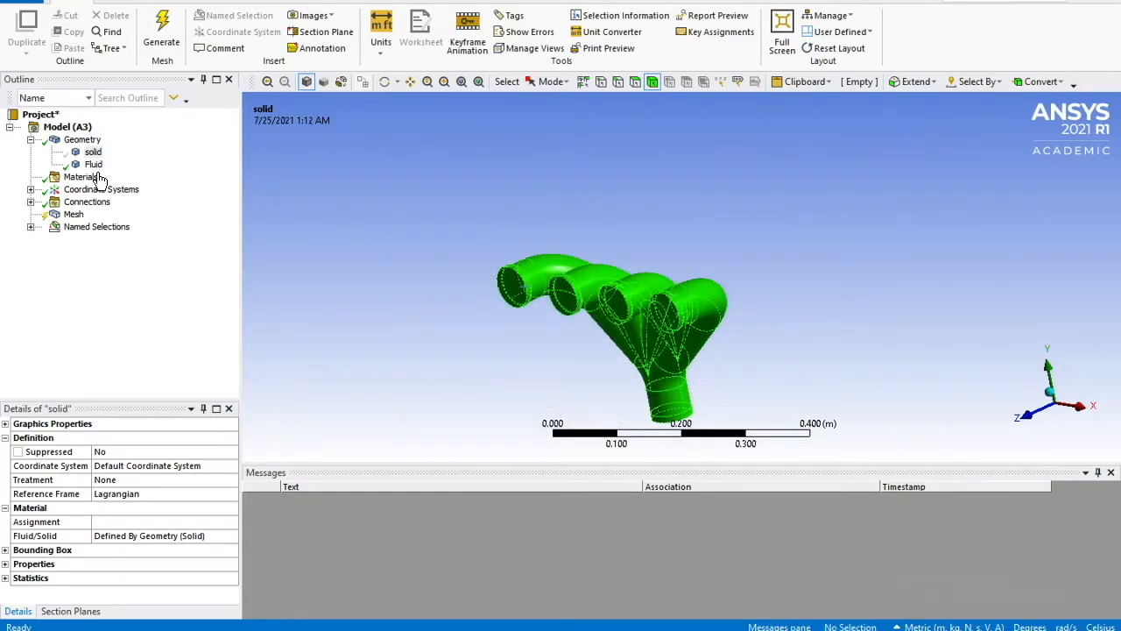
{"action": "left_click", "coordinate": [30, 227]}
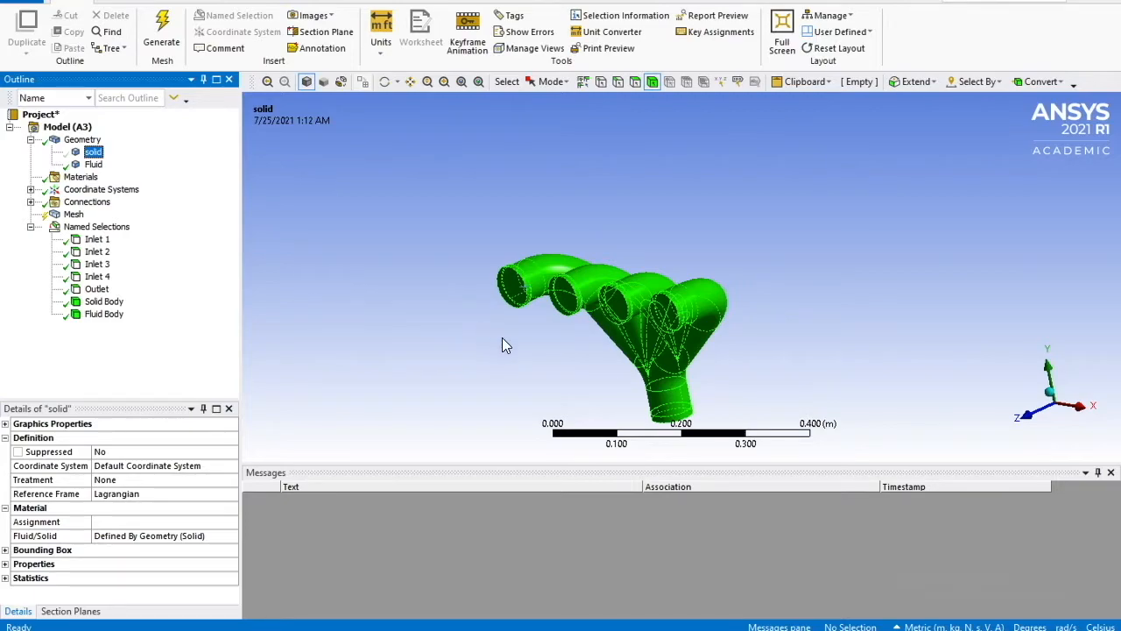
{"action": "mouse_move", "coordinate": [502, 344]}
{"action": "middle_mouse_down"}
{"action": "mouse_move", "coordinate": [534, 307]}
{"action": "mouse_move", "coordinate": [500, 394]}
{"action": "mouse_move", "coordinate": [408, 325]}
{"action": "mouse_move", "coordinate": [453, 350]}
{"action": "mouse_move", "coordinate": [446, 366]}
{"action": "mouse_move", "coordinate": [505, 356]}
{"action": "mouse_move", "coordinate": [487, 356]}
{"action": "middle_mouse_up"}
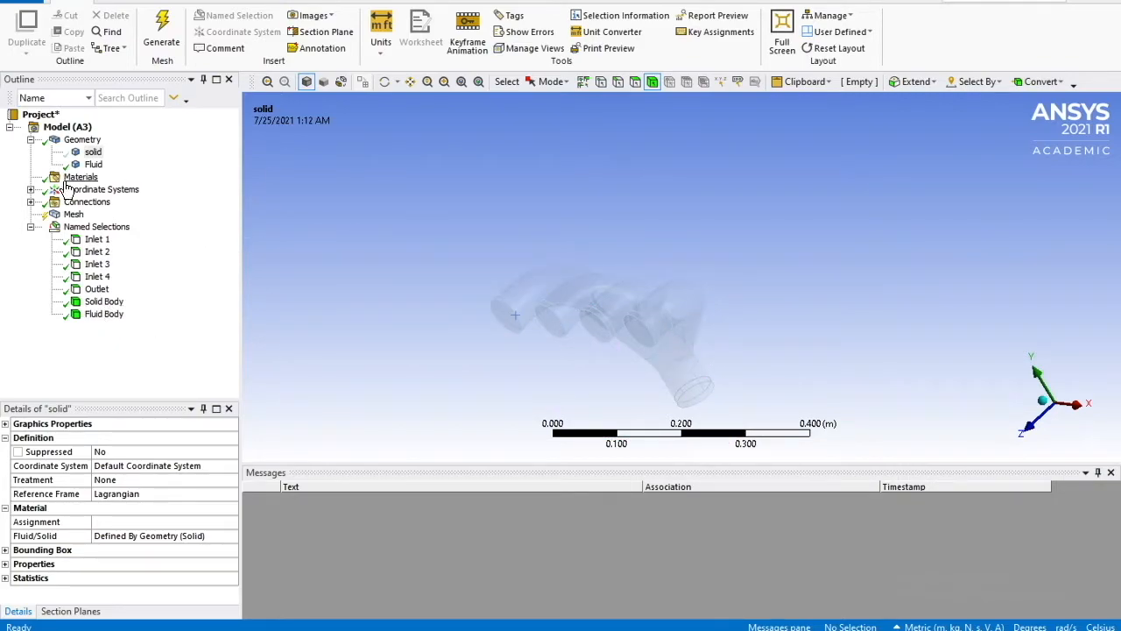
Set the global mesh element size to 5e-3 m
{"action": "left_click", "coordinate": [70, 214]}
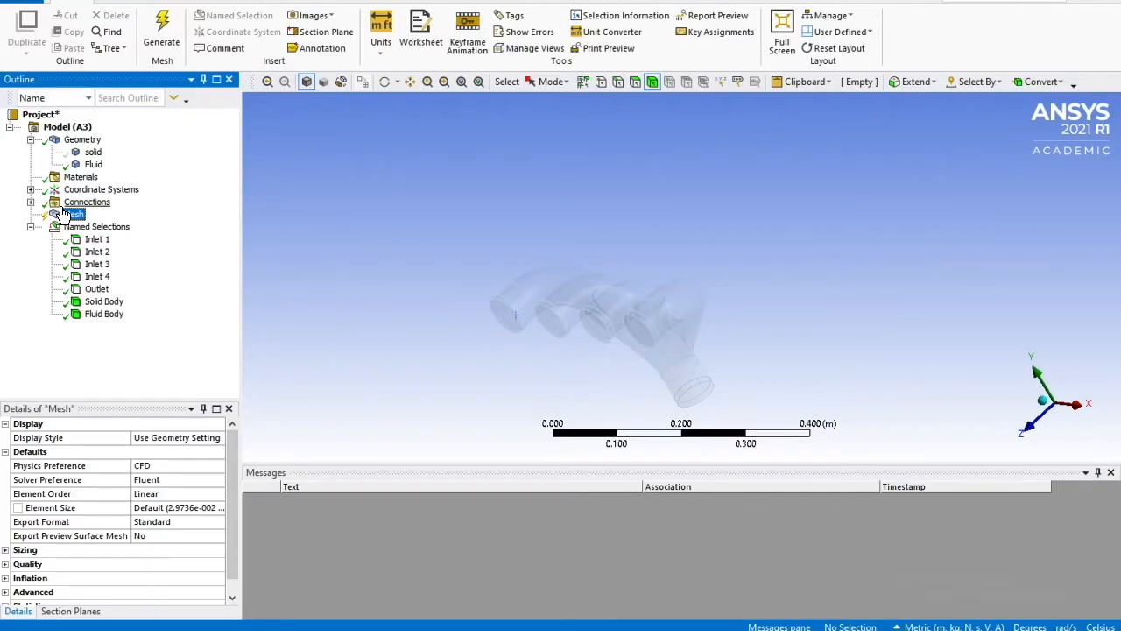
{"action": "left_click", "coordinate": [204, 508]}
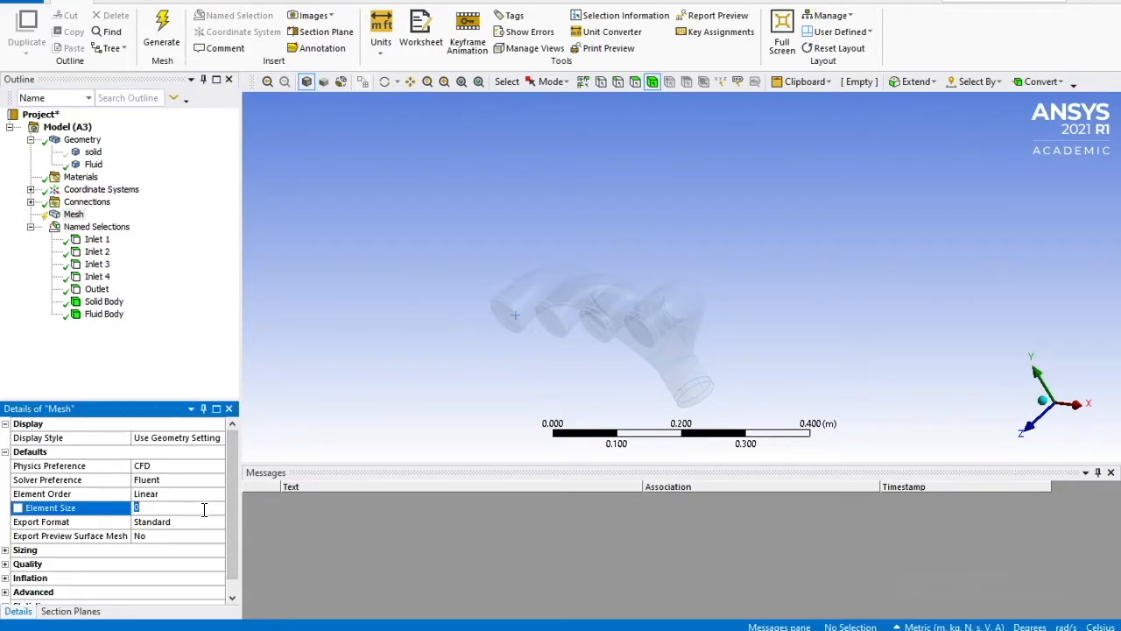
{"action": "type", "text": "5e-3"}
{"action": "scroll", "coordinate": [233, 567], "scroll_direction": "down", "scroll_amount": 1}
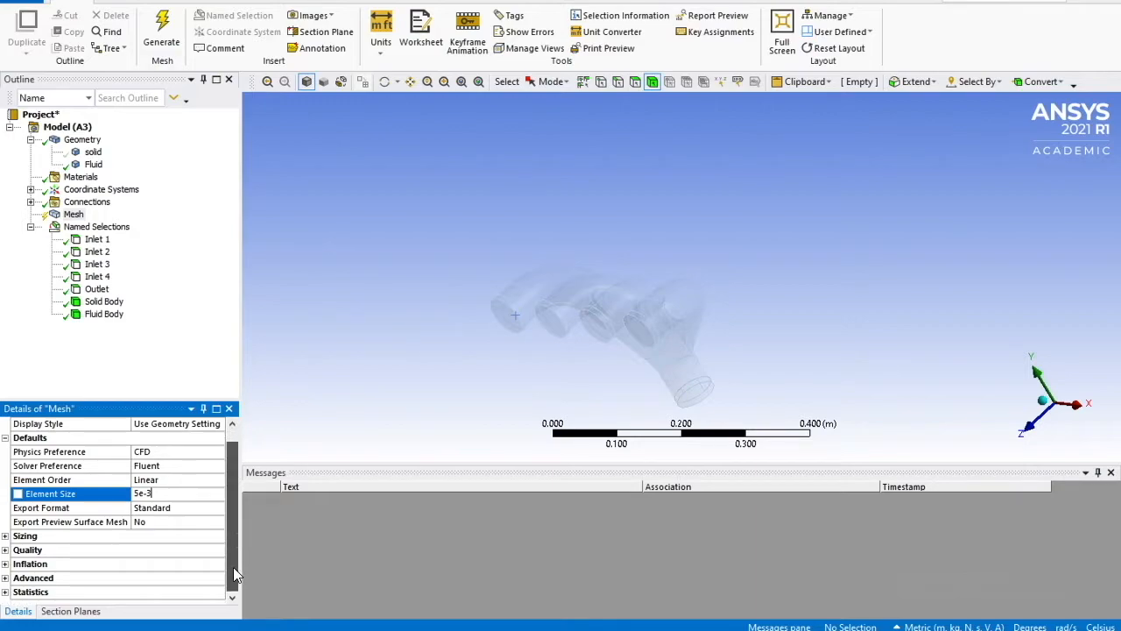
Expand the mesh sizing and quality settings and set the smoothing to High
{"action": "left_click", "coordinate": [5, 550]}
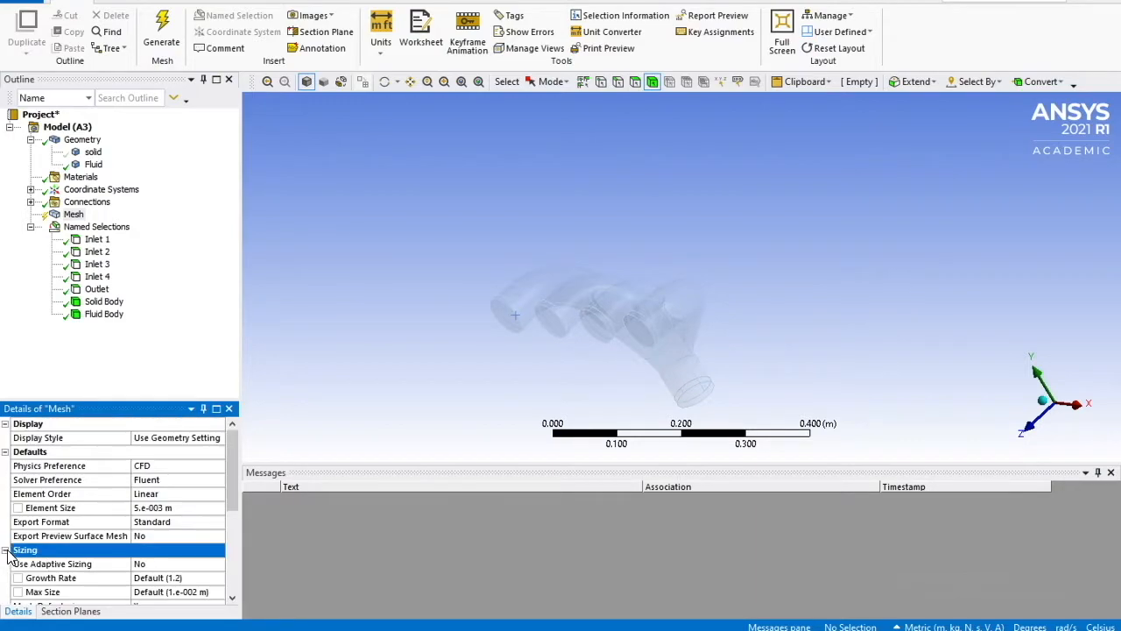
{"action": "left_click_drag", "start_coordinate": [231, 501], "coordinate": [233, 585]}
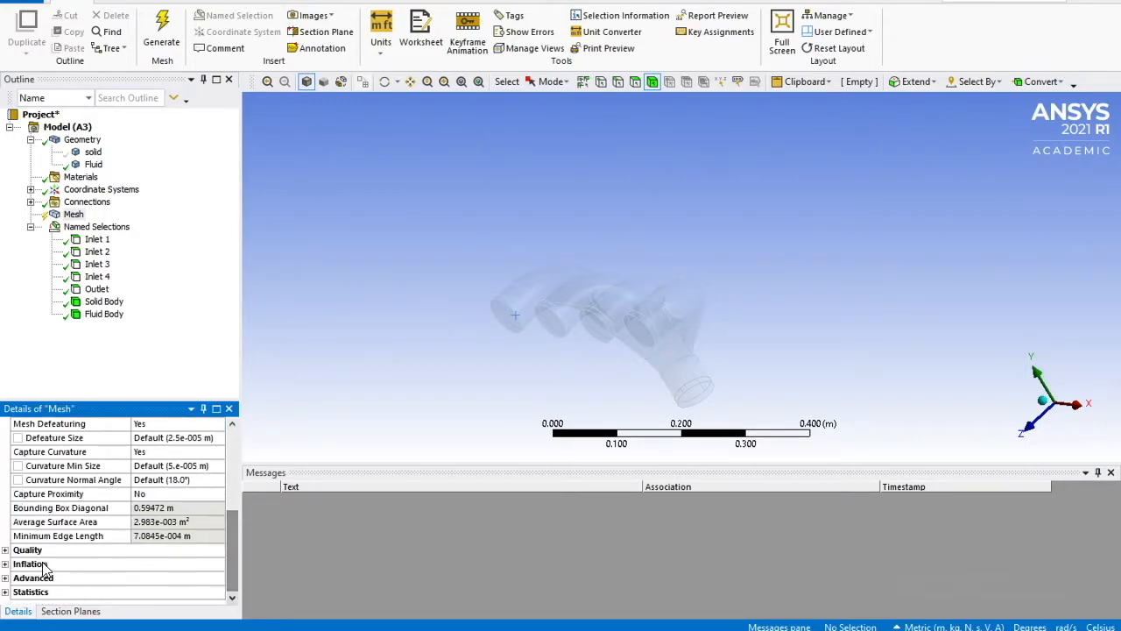
{"action": "left_click", "coordinate": [6, 551]}
{"action": "left_click_drag", "start_coordinate": [228, 538], "coordinate": [237, 564]}
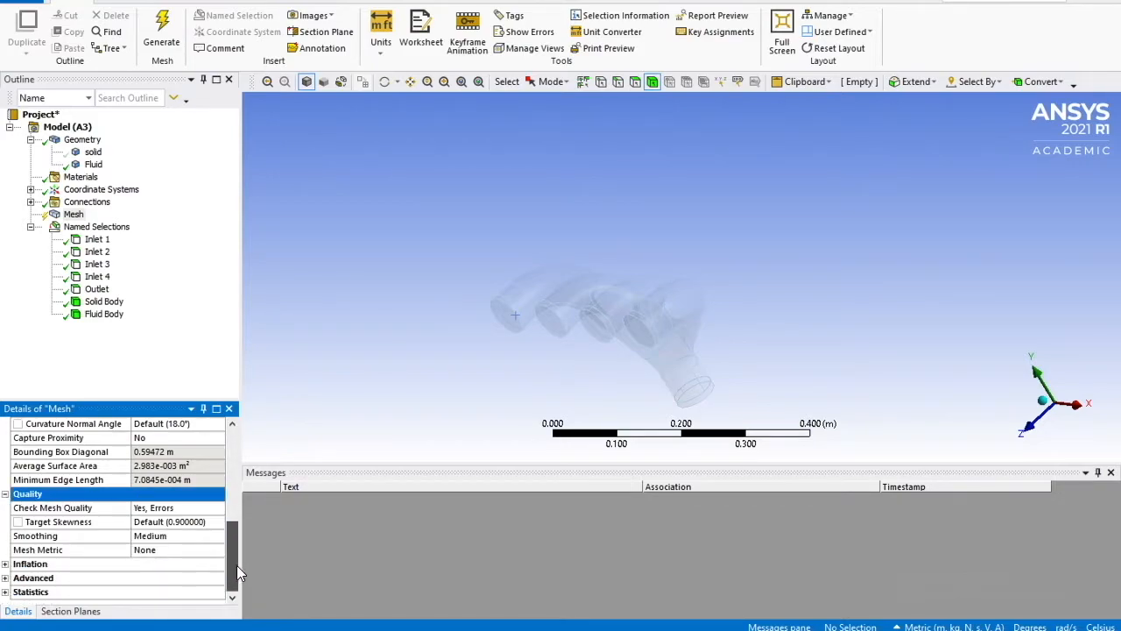
{"action": "left_click", "coordinate": [200, 535]}
{"action": "left_click", "coordinate": [217, 535]}
{"action": "left_click", "coordinate": [196, 575]}
{"action": "left_click", "coordinate": [148, 326]}
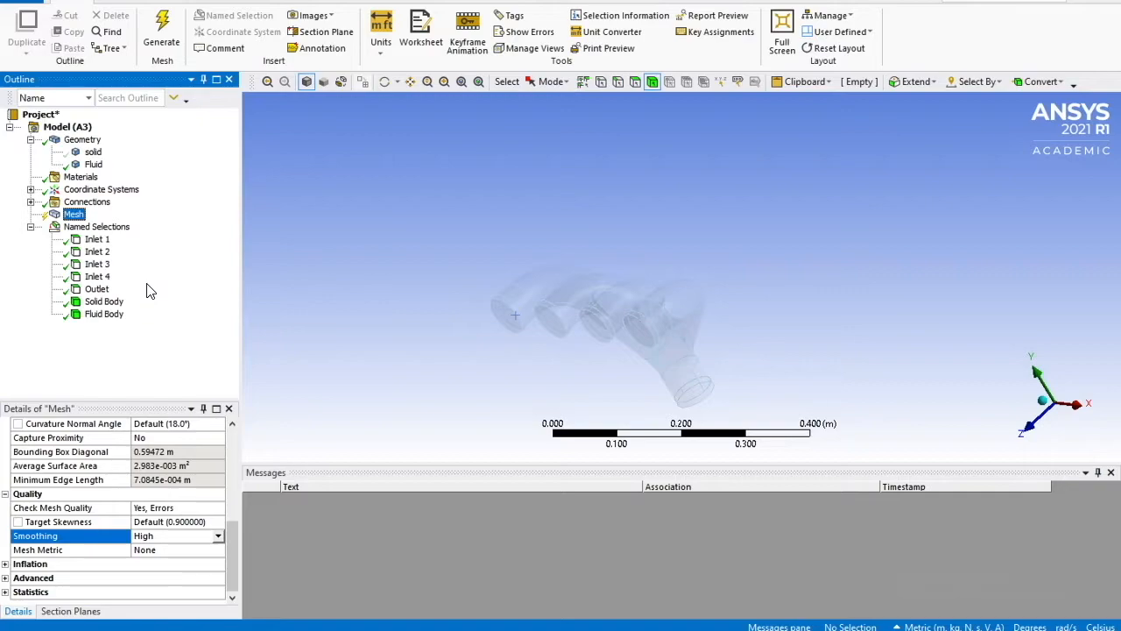
Insert an inflation control in the mesh and scope its geometry to the fluid body
{"action": "right_click", "coordinate": [73, 220]}
{"action": "mouse_move", "coordinate": [145, 225]}
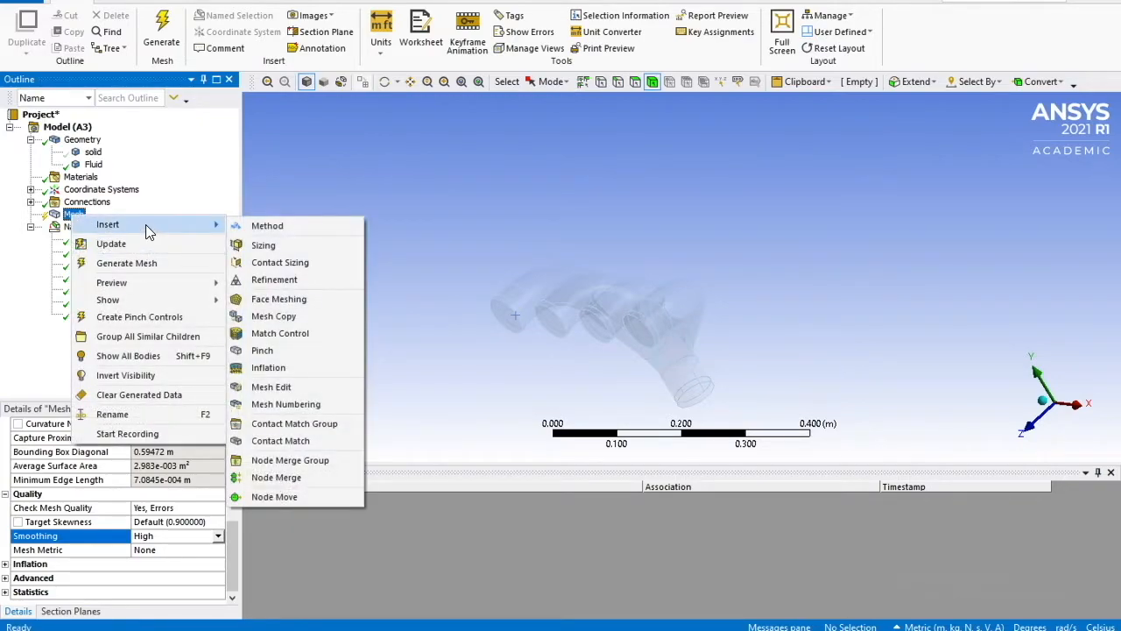
{"action": "left_click", "coordinate": [297, 367]}
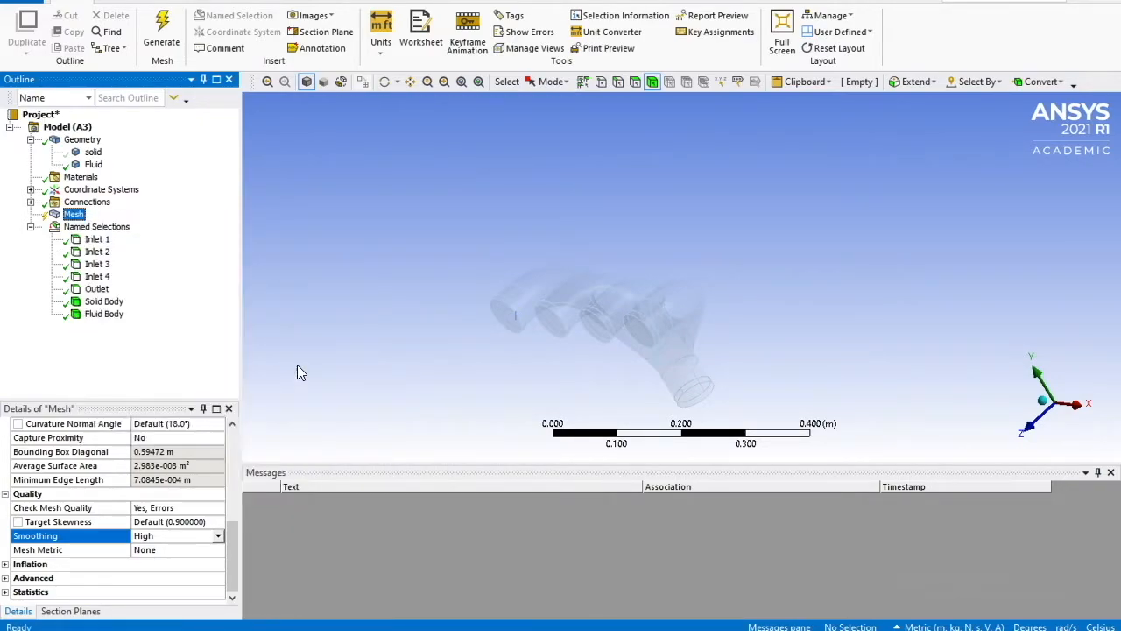
{"action": "left_click", "coordinate": [200, 452]}
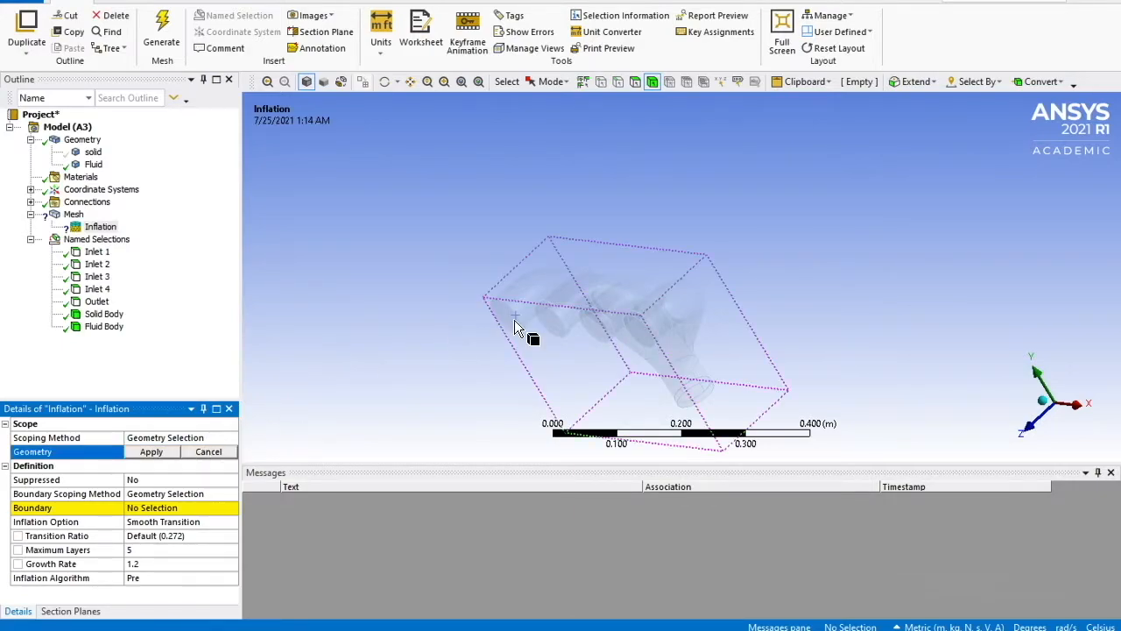
{"action": "left_click", "coordinate": [571, 311]}
{"action": "left_click", "coordinate": [152, 451]}
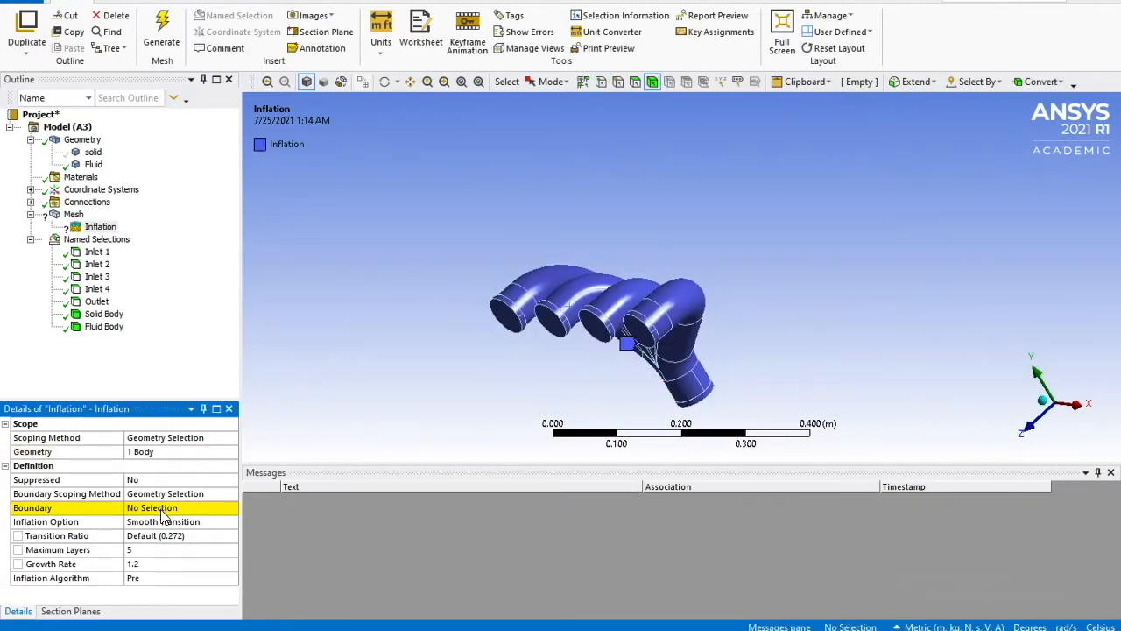
Box-select all faces of the fluid body for the inflation boundary
{"action": "left_click", "coordinate": [164, 508]}
{"action": "left_click", "coordinate": [551, 81]}
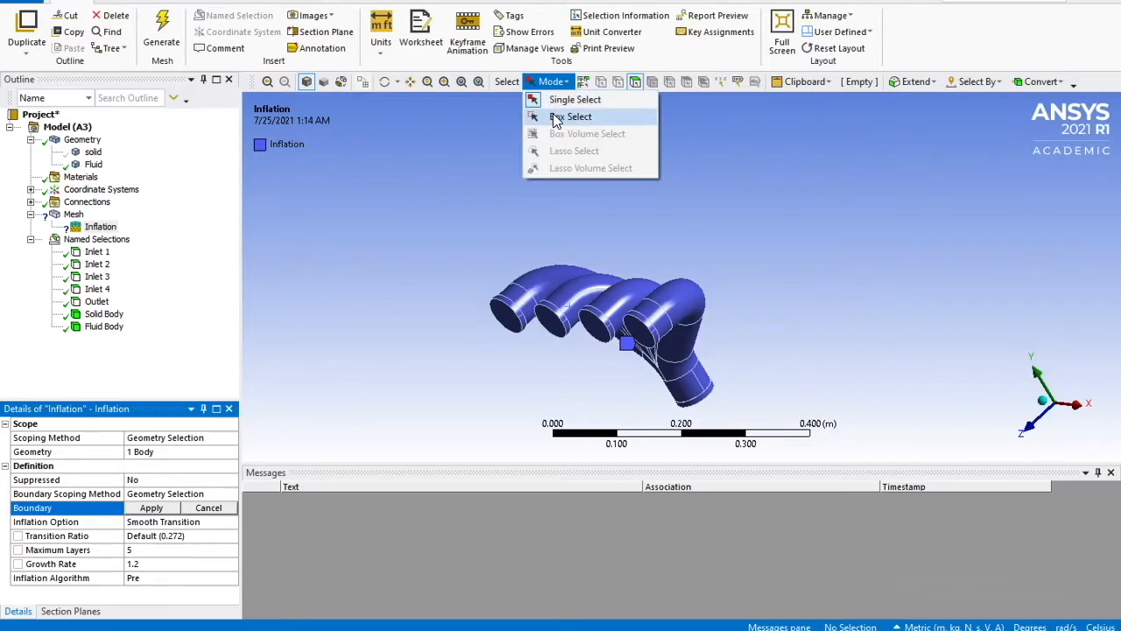
{"action": "left_click", "coordinate": [557, 117]}
{"action": "left_click_drag", "start_coordinate": [447, 219], "coordinate": [799, 449]}
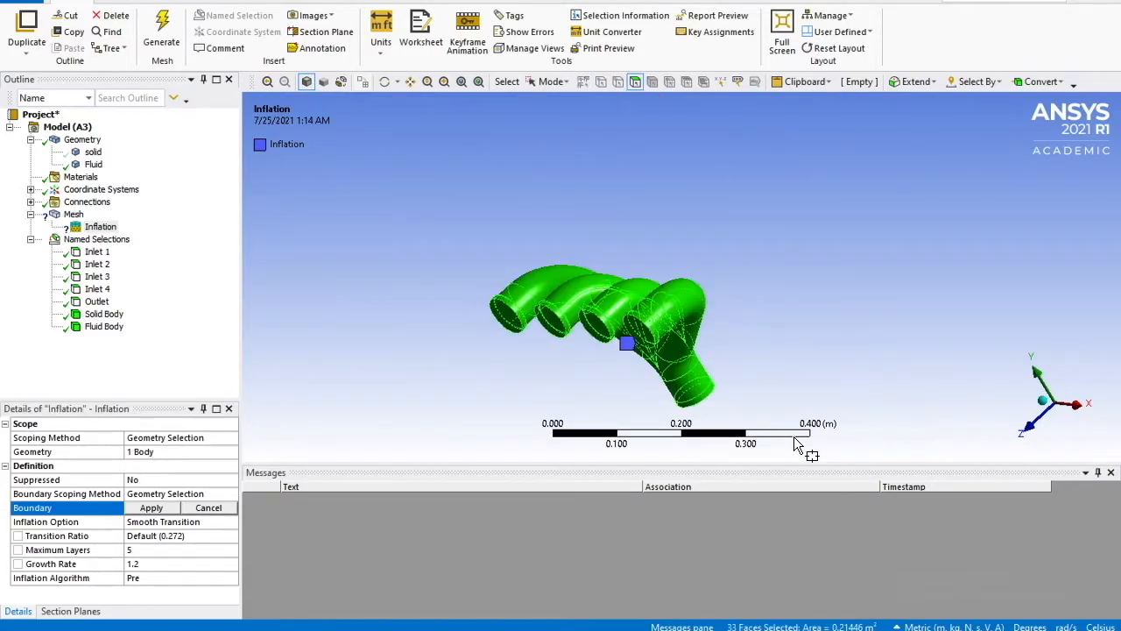
Remove the four inlet faces and the outlet face from the selection and apply the remaining faces as the inflation boundary
{"action": "left_click", "coordinate": [551, 81]}
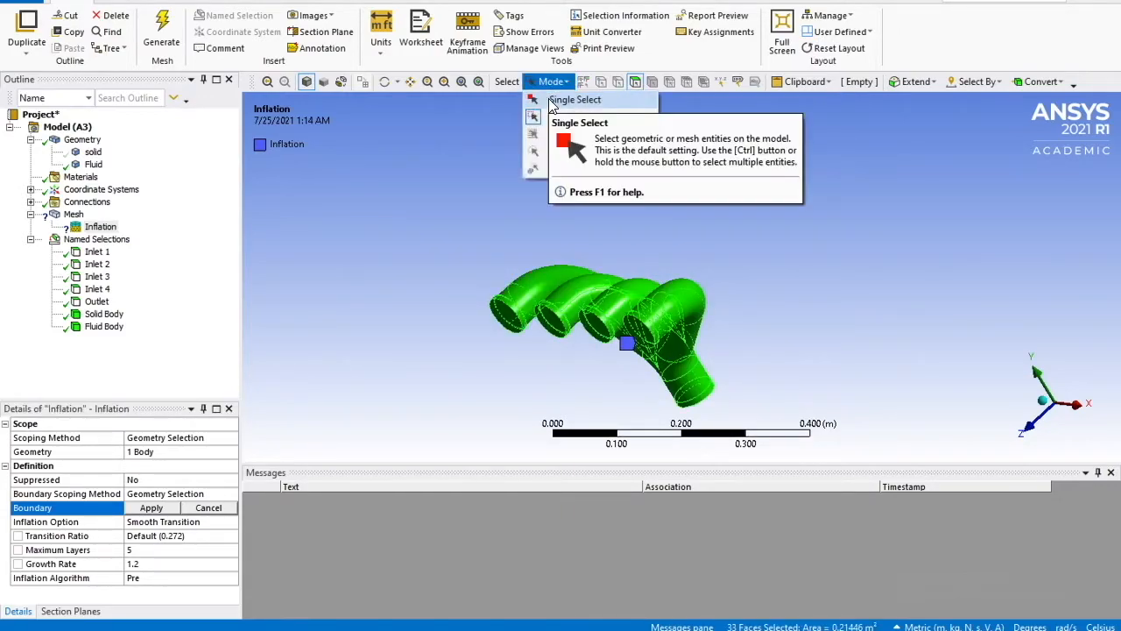
{"action": "left_click", "coordinate": [552, 99]}
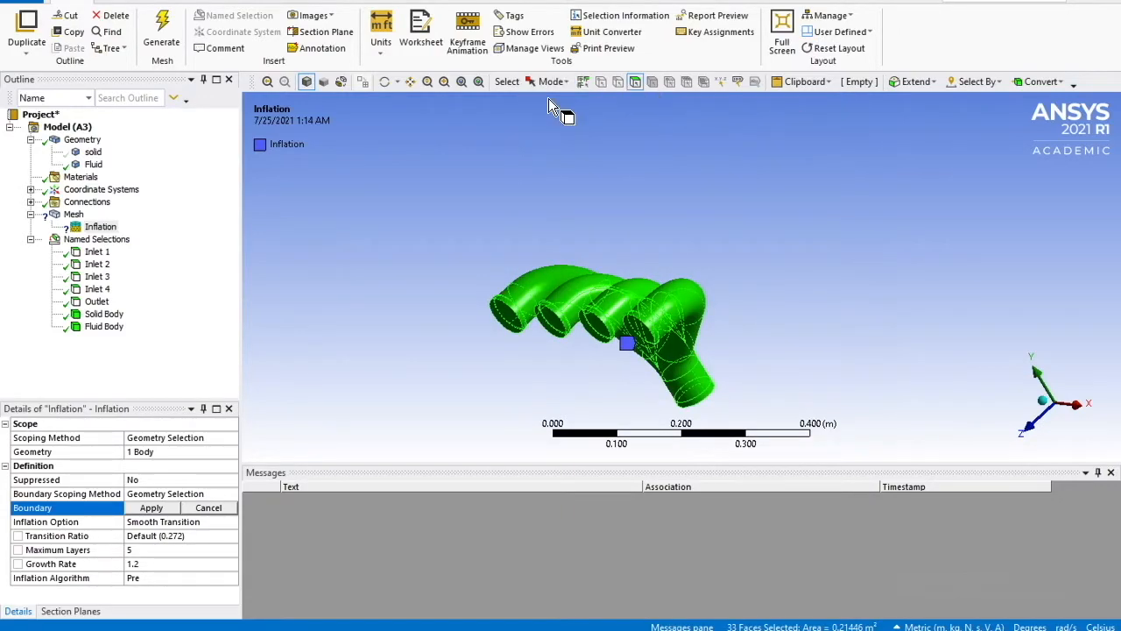
{"action": "left_click", "coordinate": [524, 330], "text": "ctrl"}
{"action": "left_click", "coordinate": [552, 326], "text": "ctrl"}
{"action": "left_click", "coordinate": [599, 326], "text": "ctrl"}
{"action": "left_click", "coordinate": [638, 332], "text": "ctrl"}
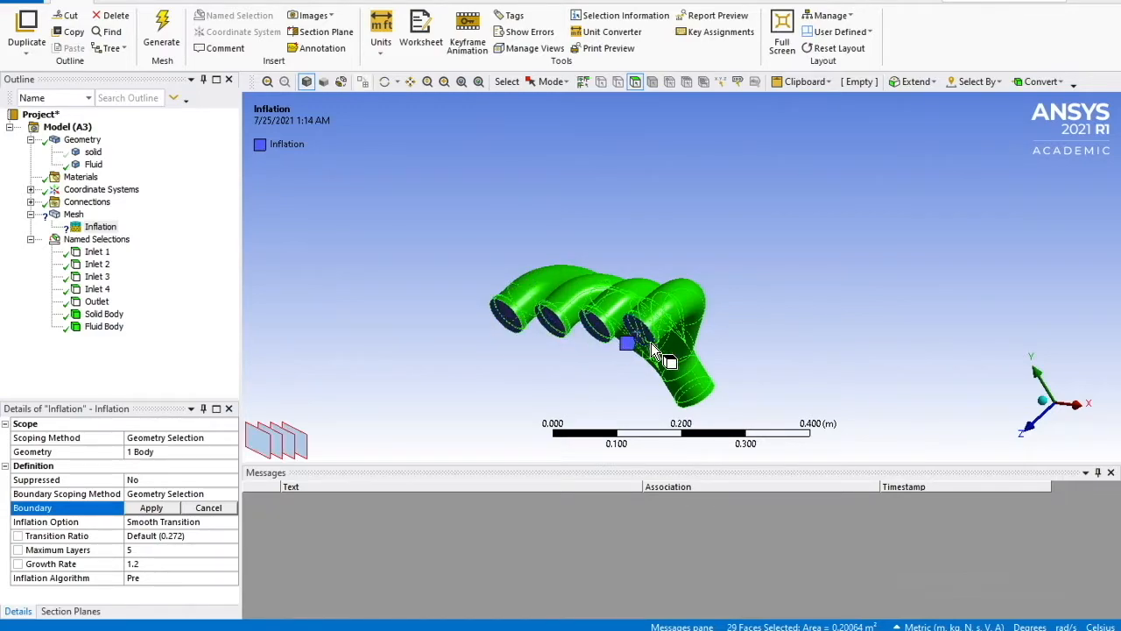
{"action": "middle_click_drag", "start_coordinate": [692, 368], "coordinate": [703, 348]}
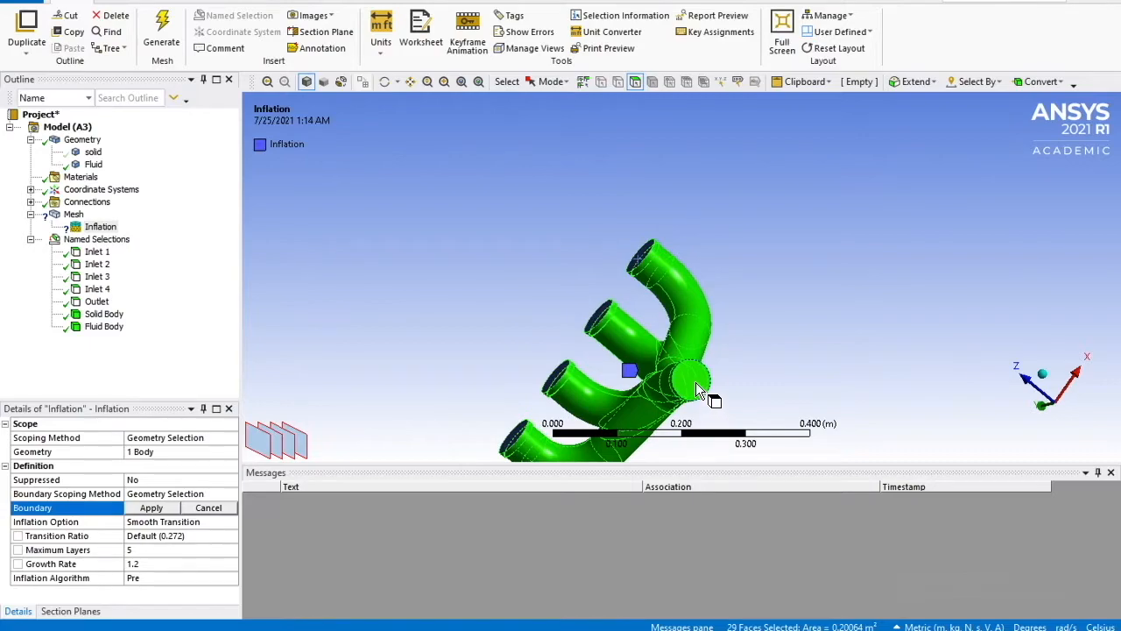
{"action": "left_click", "coordinate": [696, 382], "text": "ctrl"}
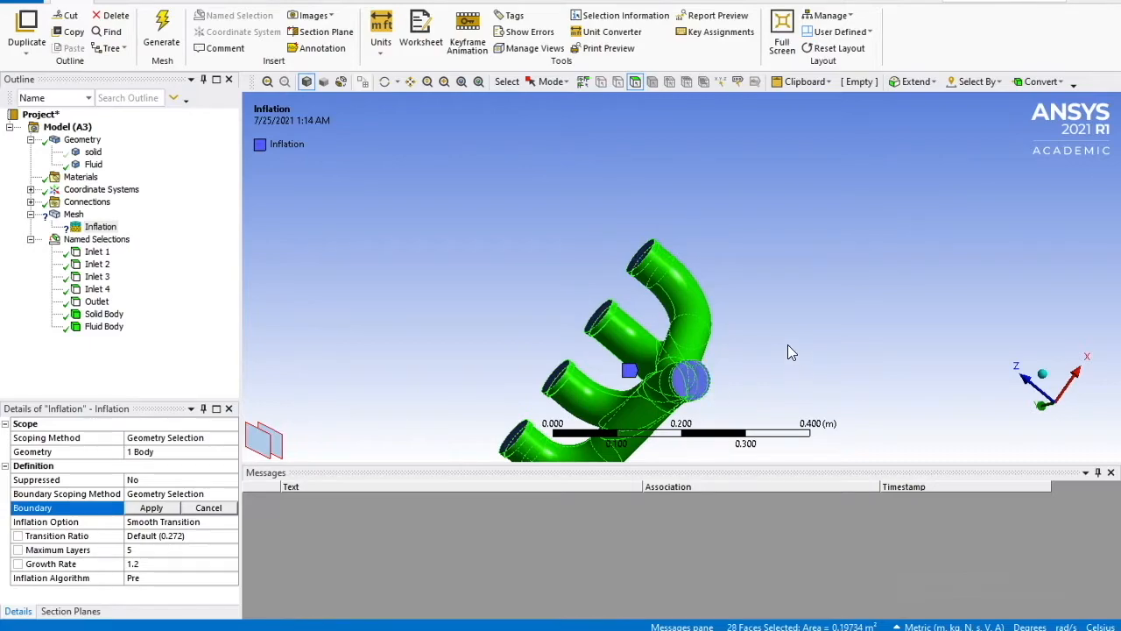
{"action": "left_click", "coordinate": [146, 552]}
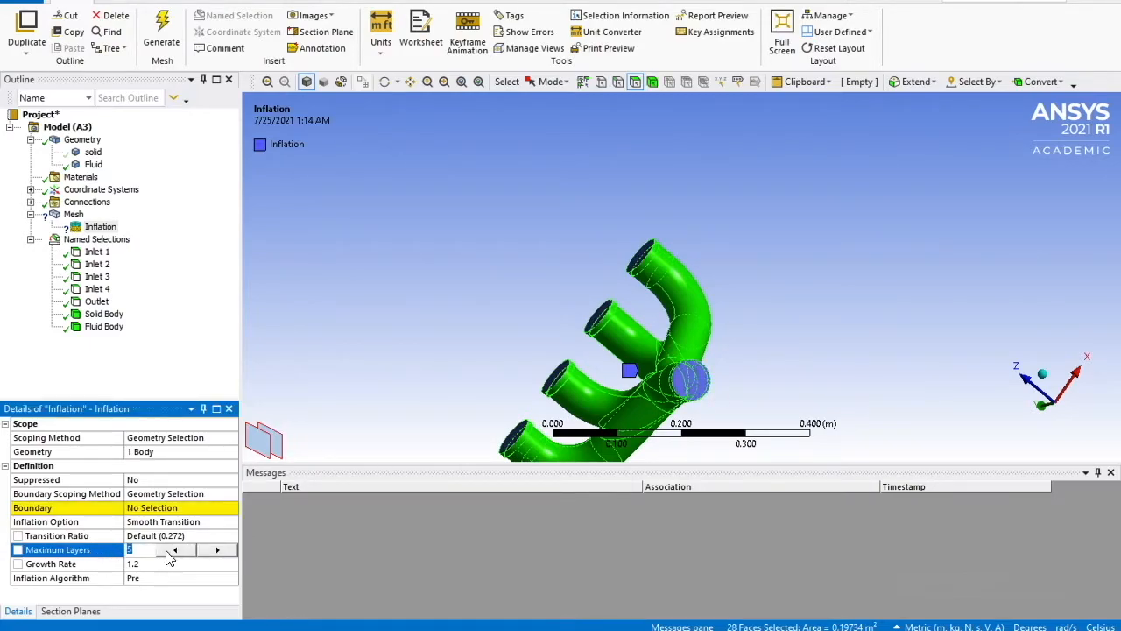
{"action": "left_click", "coordinate": [171, 511]}
{"action": "left_click", "coordinate": [159, 510]}
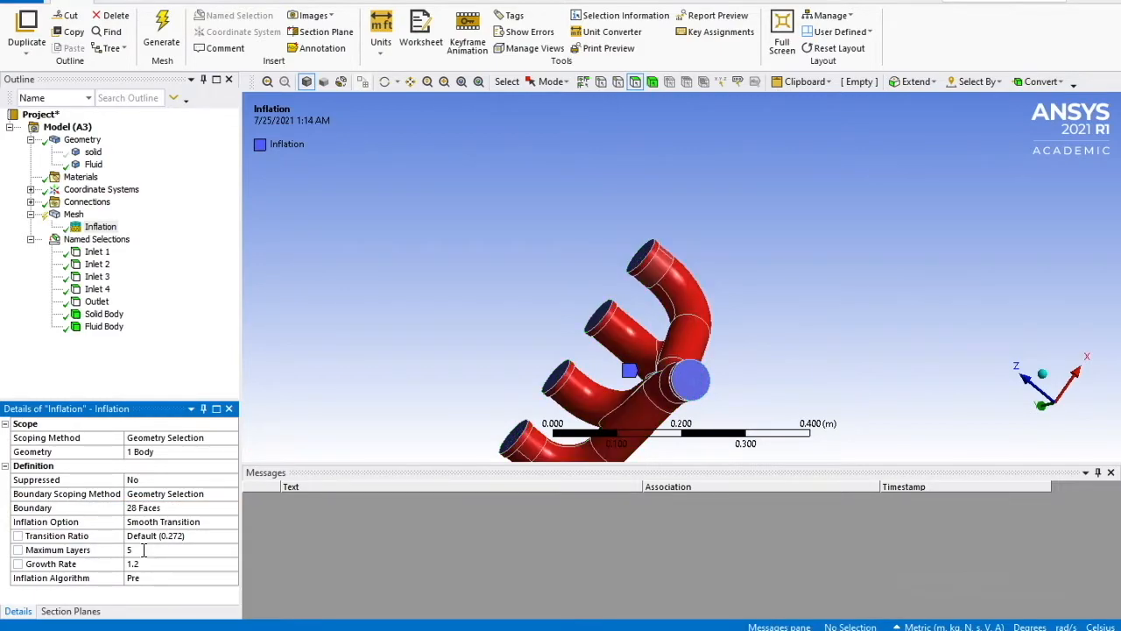
Set the inflation's maximum layers to 3 and generate the mesh
{"action": "left_click", "coordinate": [160, 552]}
{"action": "type", "text": "3"}
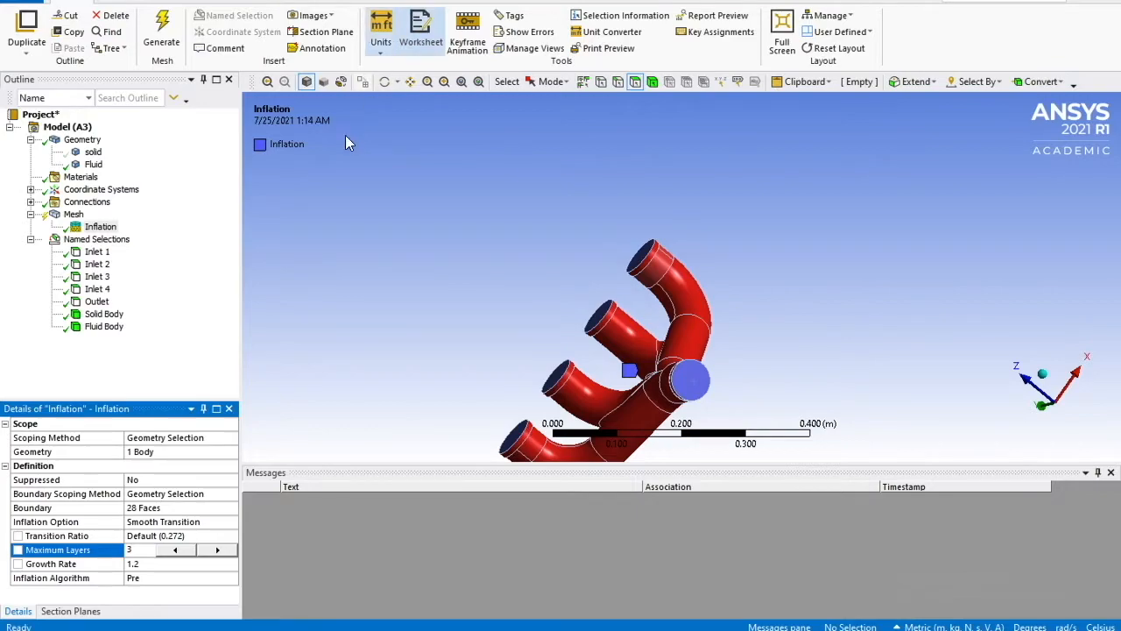
{"action": "left_click", "coordinate": [169, 33]}
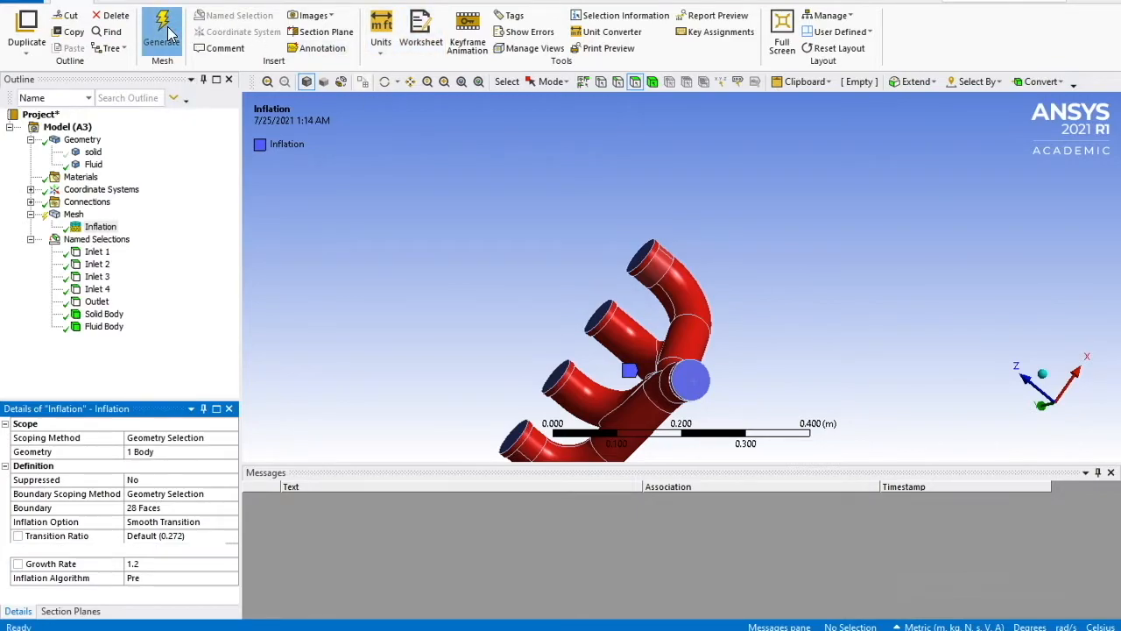
Show all bodies of the manifold again
{"action": "left_click", "coordinate": [93, 151]}
{"action": "right_click", "coordinate": [92, 151]}
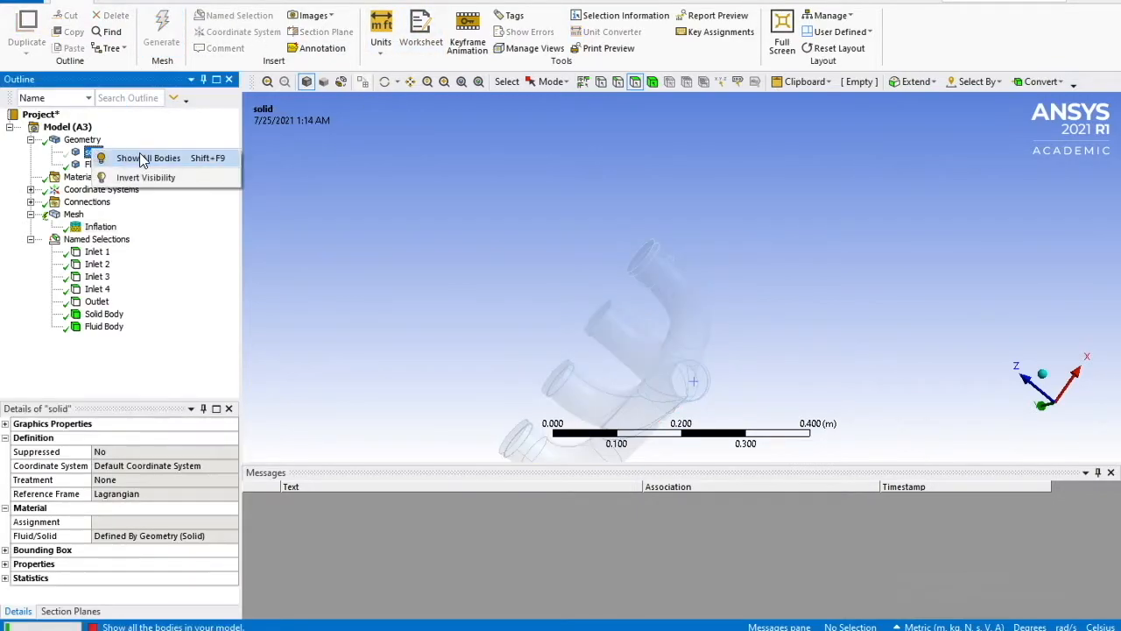
{"action": "left_click", "coordinate": [153, 158]}
Examine the generated mesh at the inlet flanges, including the inflation layers around the fluid faces
{"action": "middle_click_drag", "start_coordinate": [658, 354], "coordinate": [792, 348]}
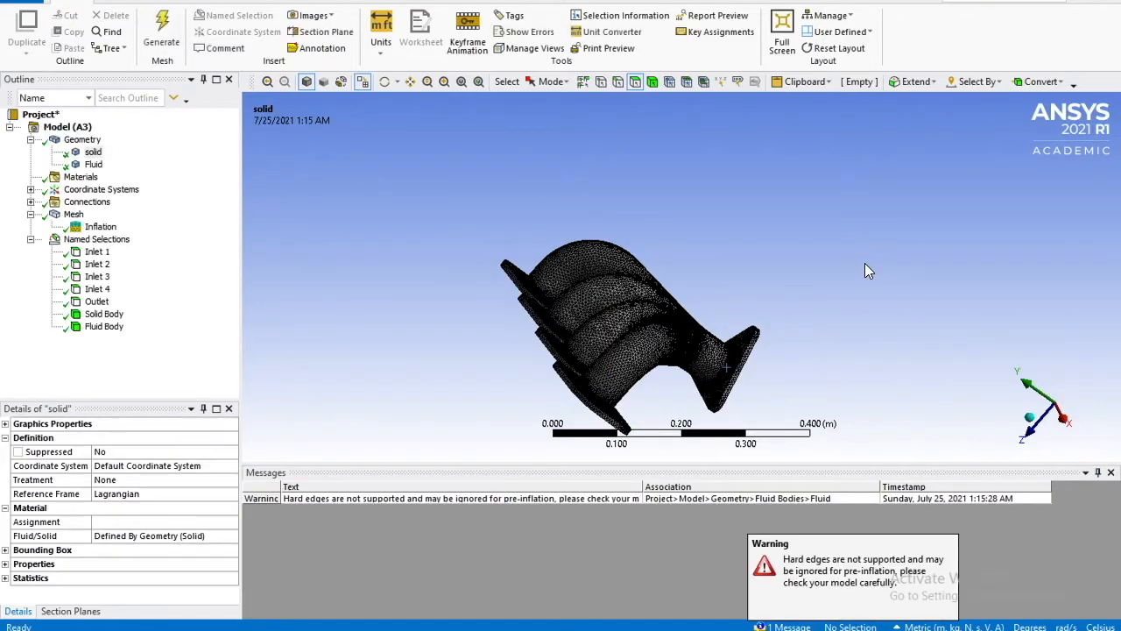
{"action": "middle_click_drag", "start_coordinate": [646, 321], "coordinate": [565, 222]}
{"action": "scroll", "coordinate": [565, 222], "scroll_direction": "up", "scroll_amount": 5}
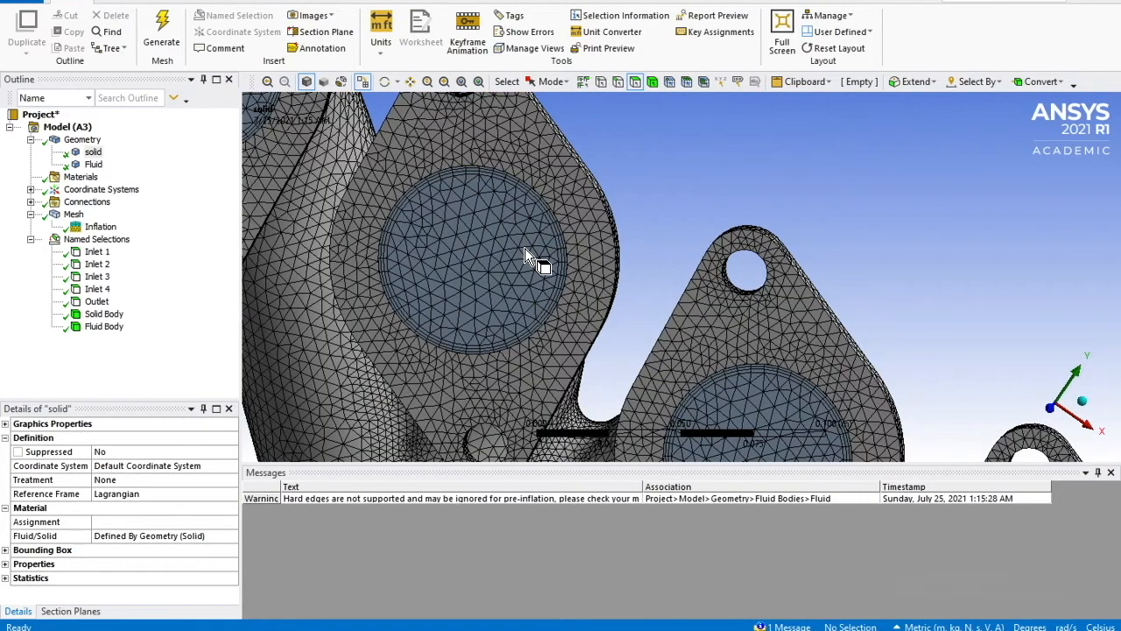
{"action": "scroll", "coordinate": [524, 248], "scroll_direction": "up", "scroll_amount": 2}
{"action": "middle_click_drag", "start_coordinate": [507, 249], "coordinate": [732, 270], "text": "ctrl"}
{"action": "scroll", "coordinate": [732, 271], "scroll_direction": "up", "scroll_amount": 2}
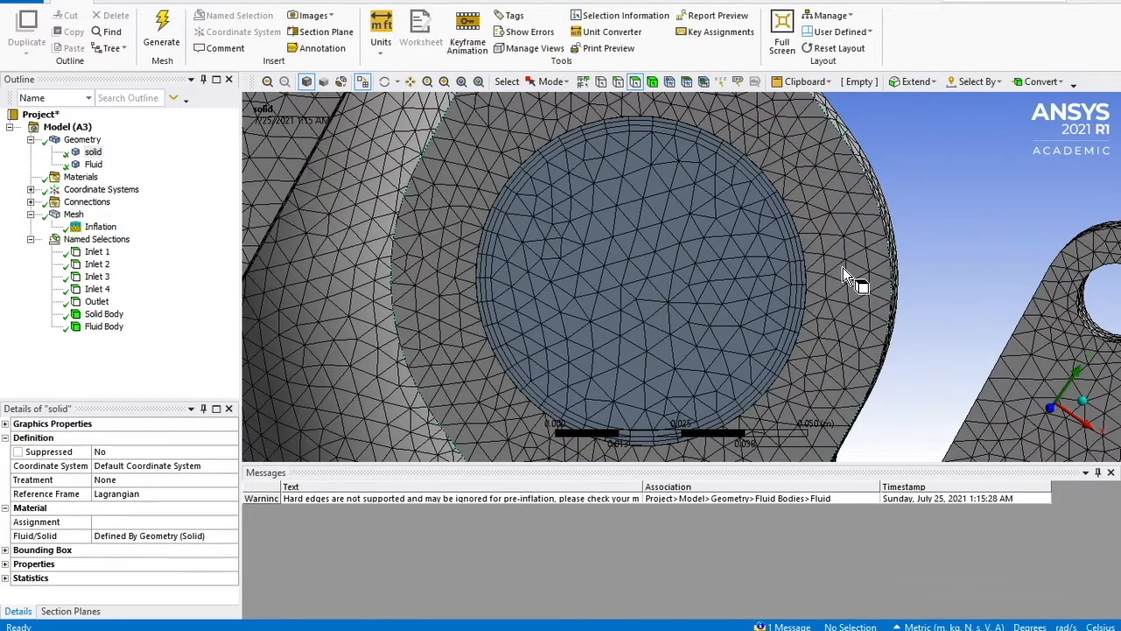
{"action": "scroll", "coordinate": [843, 267], "scroll_direction": "up", "scroll_amount": 2}
{"action": "scroll", "coordinate": [843, 267], "scroll_direction": "down", "scroll_amount": 10}
{"action": "scroll", "coordinate": [683, 297], "scroll_direction": "up", "scroll_amount": 2}
{"action": "middle_click_drag", "start_coordinate": [704, 287], "coordinate": [636, 281]}
{"action": "scroll", "coordinate": [639, 246], "scroll_direction": "up", "scroll_amount": 5}
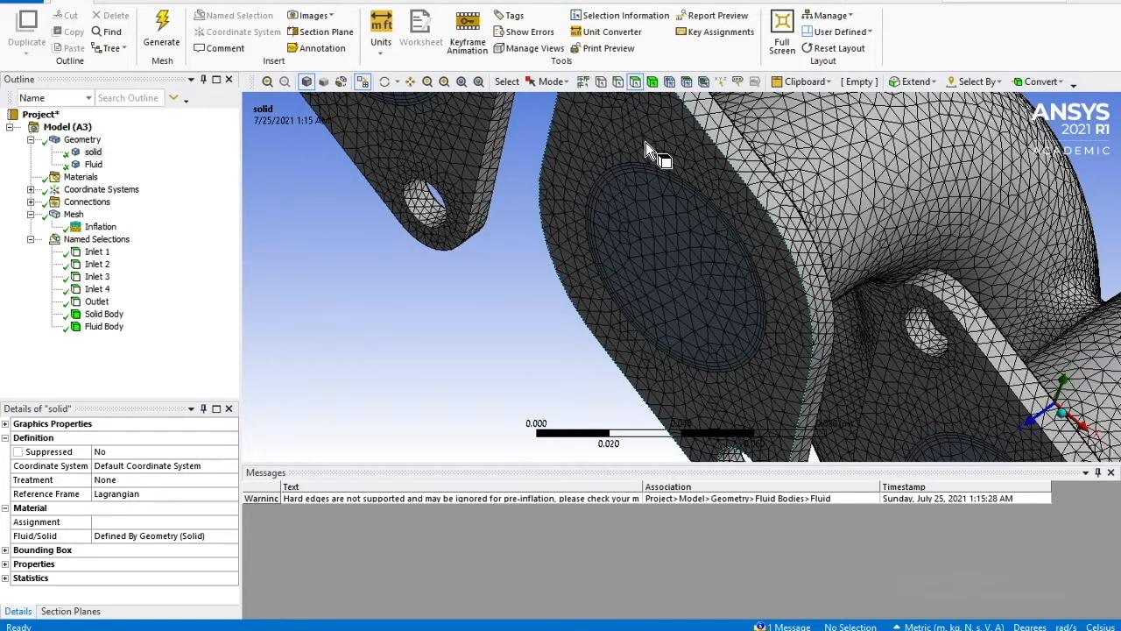
Inspect one inlet flange's surface mesh and inflation rings up close, and view the meshed manifold as a whole
{"action": "scroll", "coordinate": [646, 227], "scroll_direction": "up", "scroll_amount": 2}
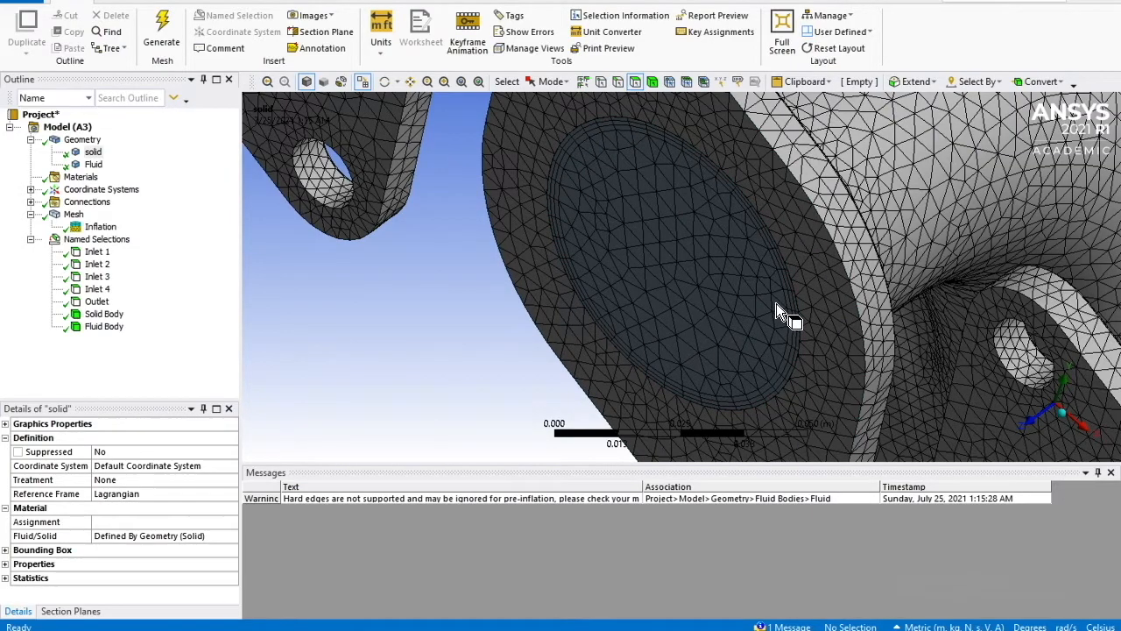
{"action": "scroll", "coordinate": [770, 311], "scroll_direction": "down", "scroll_amount": 2}
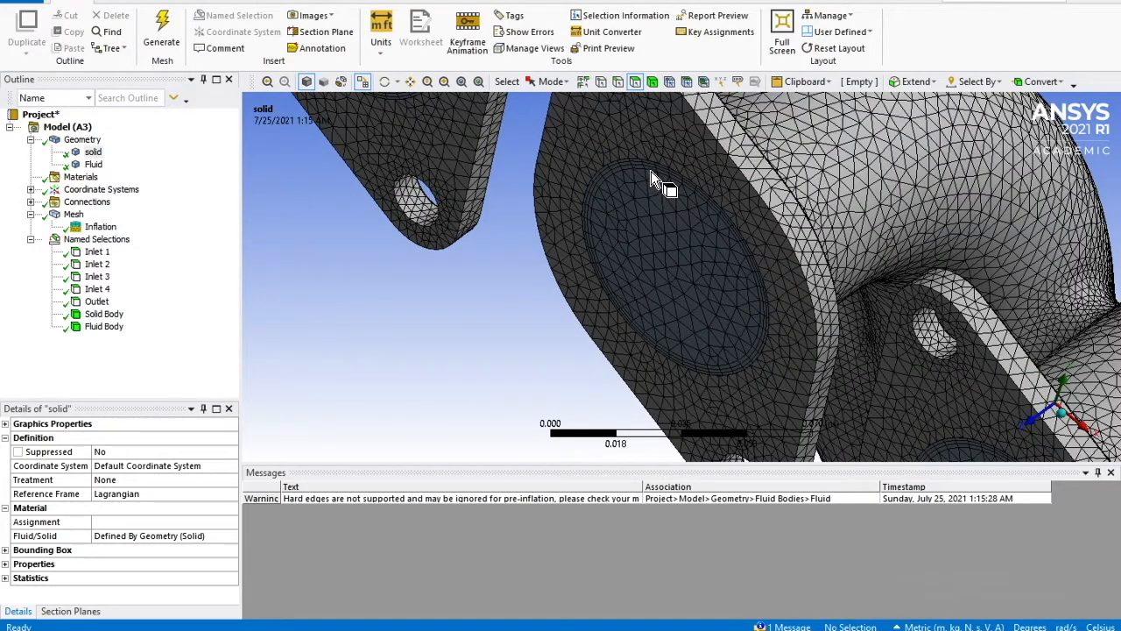
{"action": "scroll", "coordinate": [668, 270], "scroll_direction": "up", "scroll_amount": 2}
{"action": "scroll", "coordinate": [672, 287], "scroll_direction": "down", "scroll_amount": 4}
{"action": "scroll", "coordinate": [672, 287], "scroll_direction": "down", "scroll_amount": 3}
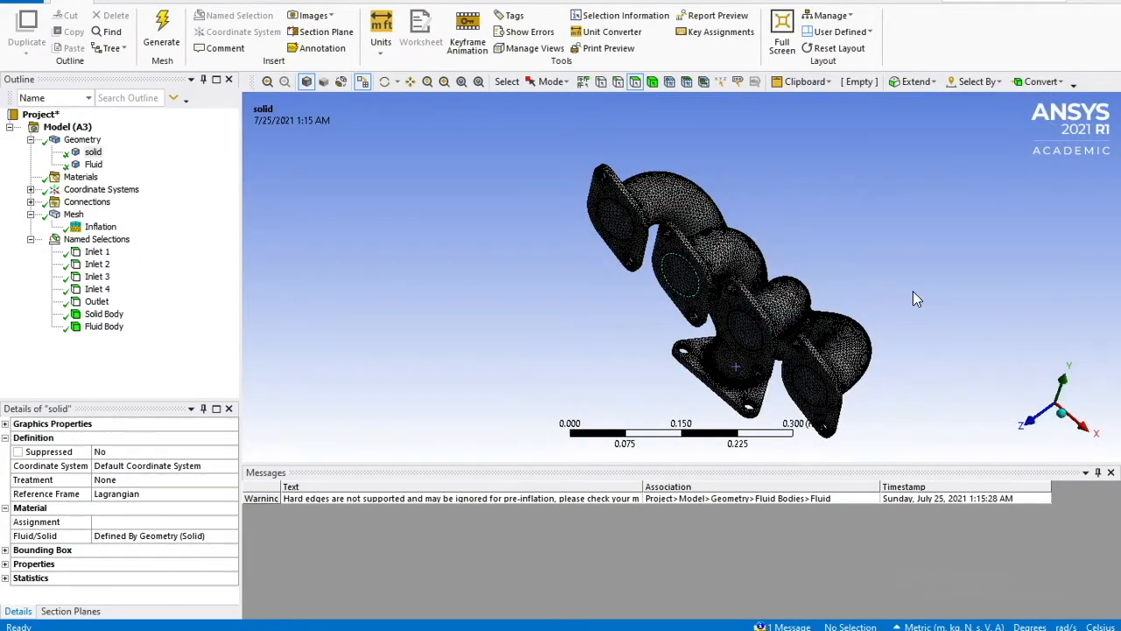
{"action": "middle_click_drag", "start_coordinate": [971, 246], "coordinate": [754, 417]}
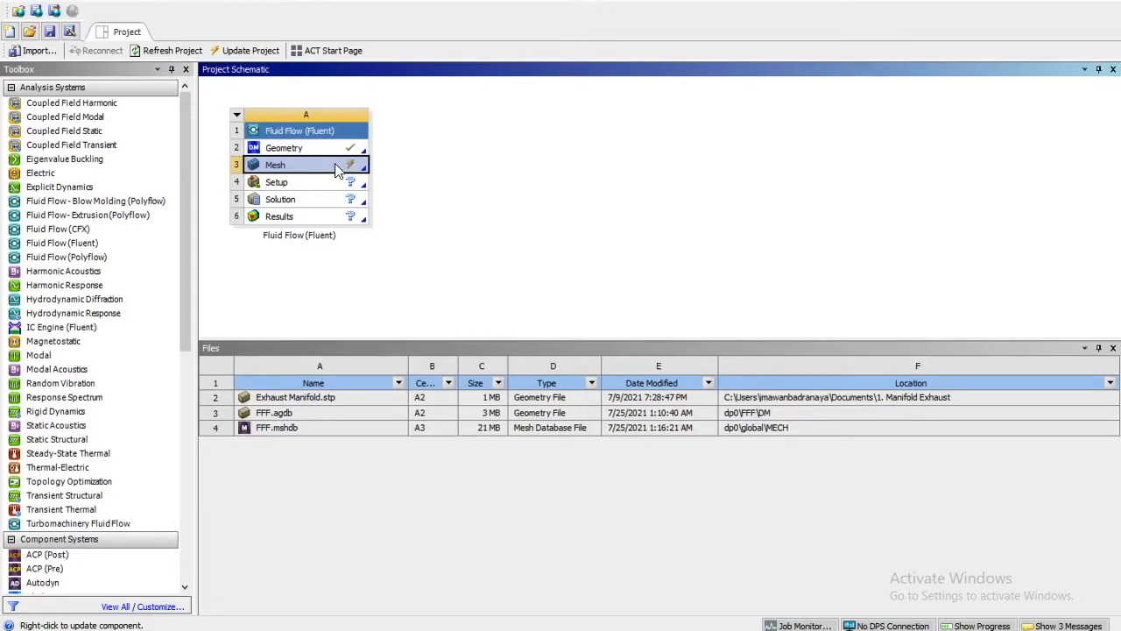
Switch to the Workbench project, update the Mesh component of the Fluid Flow (Fluent) system and open its Setup
{"action": "right_click", "coordinate": [338, 169]}
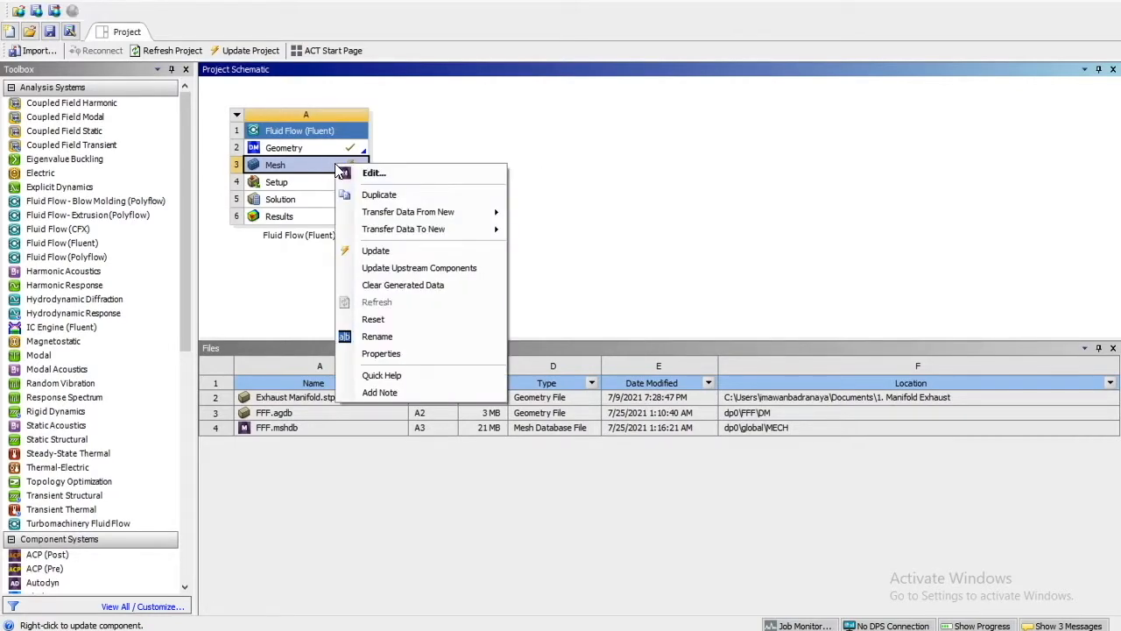
{"action": "left_click", "coordinate": [385, 250]}
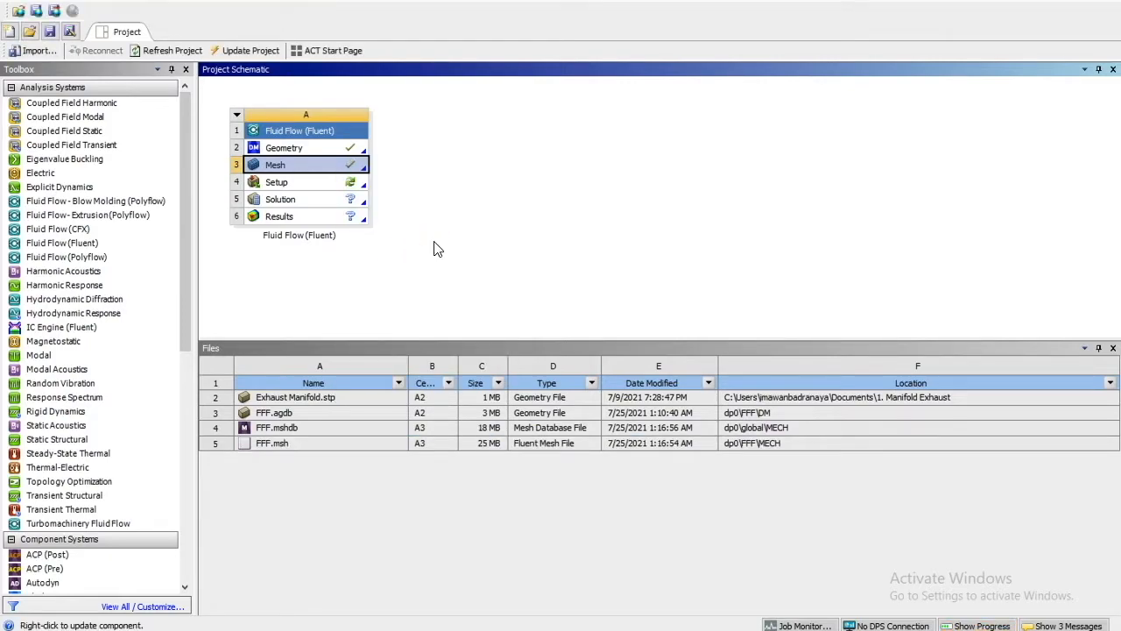
{"action": "left_click", "coordinate": [320, 188]}
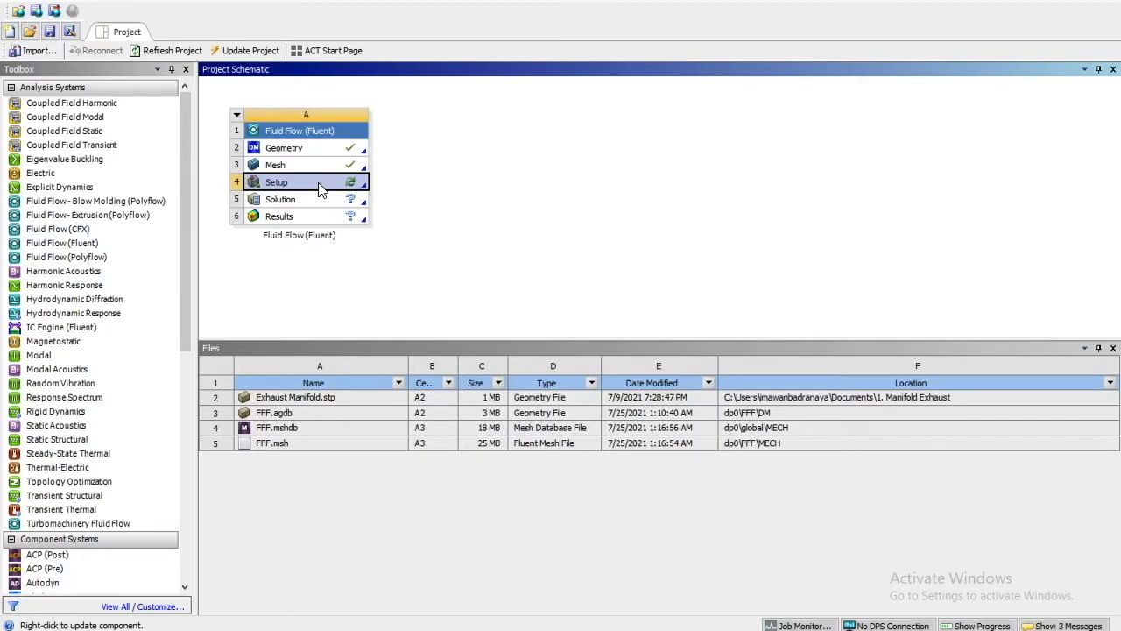
{"action": "right_click", "coordinate": [320, 187]}
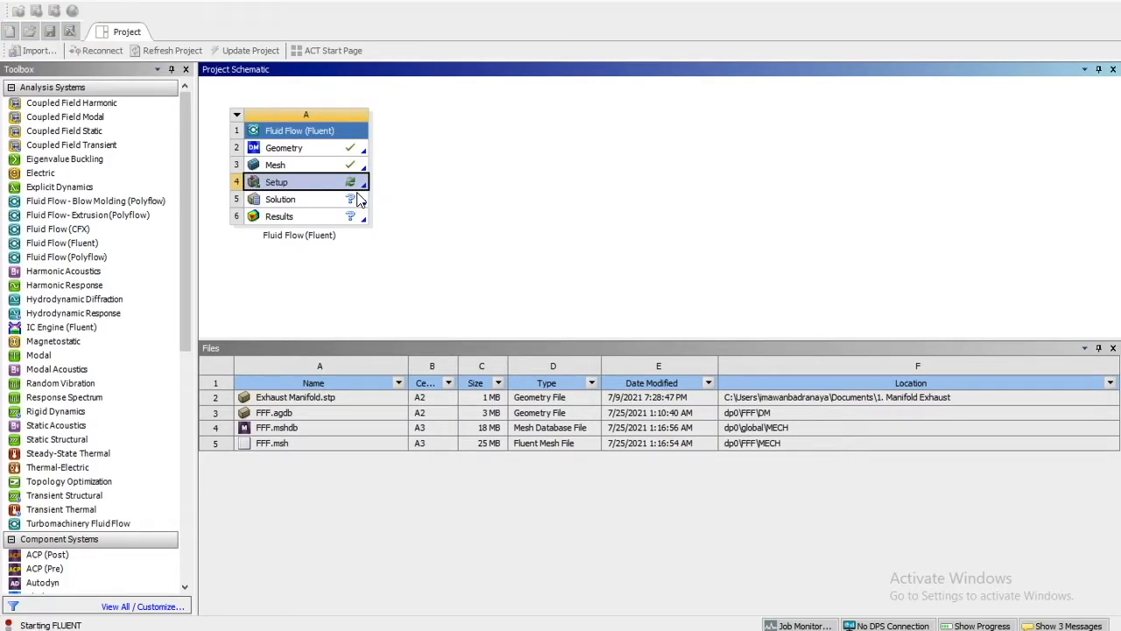
Launch the Fluent solver with double precision enabled and 2 solver processes
{"action": "left_click", "coordinate": [589, 285]}
{"action": "left_click", "coordinate": [762, 373]}
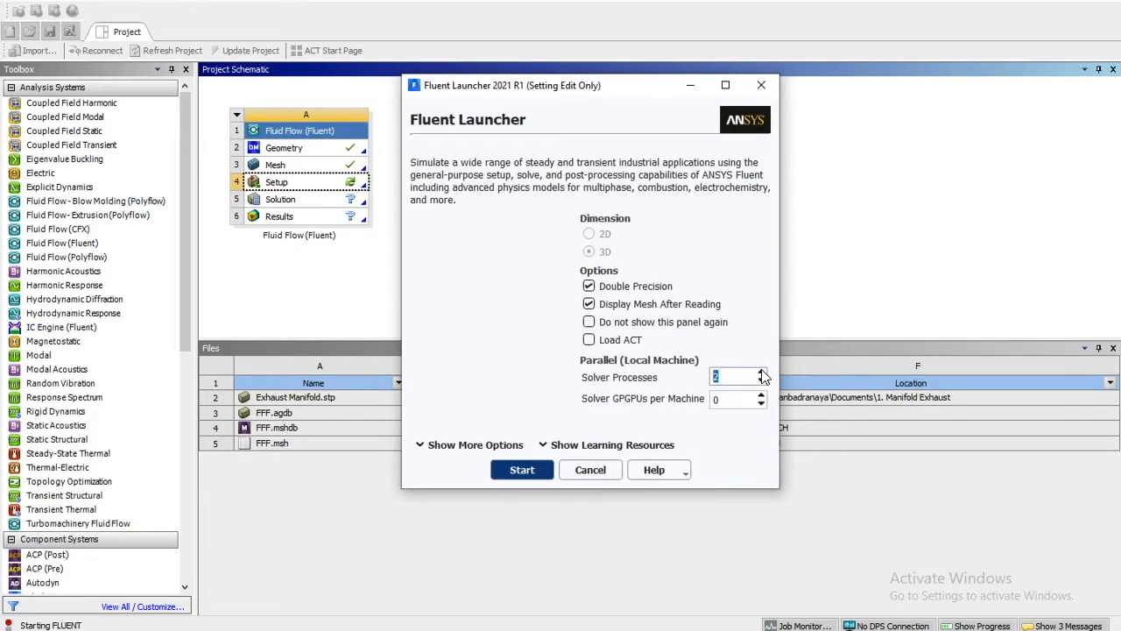
{"action": "left_click", "coordinate": [536, 470]}
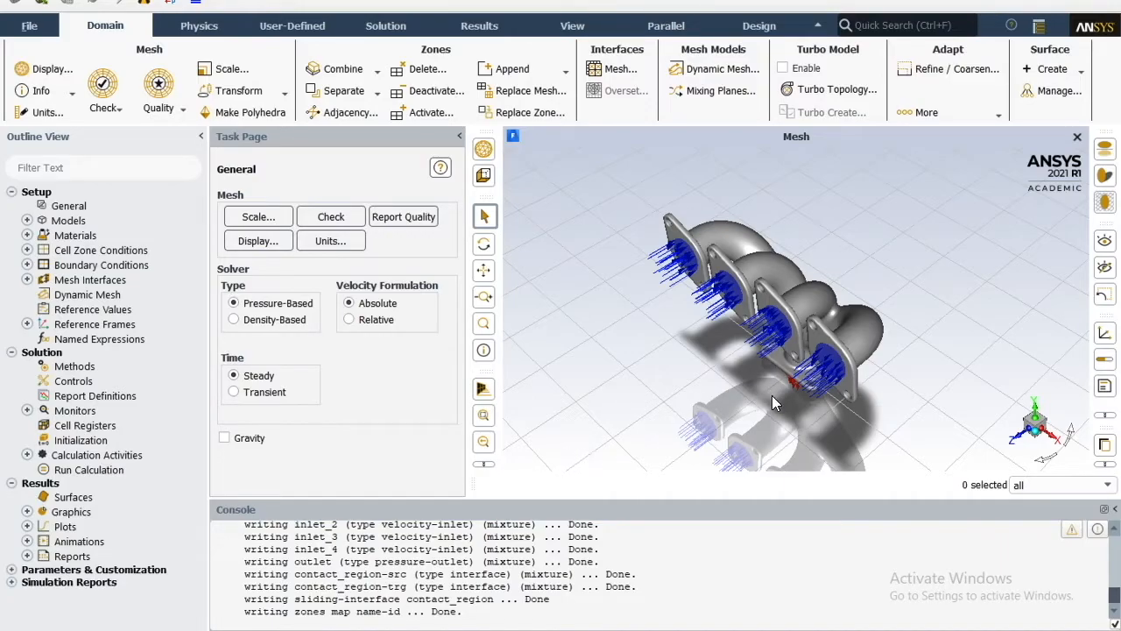
Run a mesh check on the imported manifold mesh and report its mesh quality
{"action": "left_click_drag", "start_coordinate": [774, 401], "coordinate": [788, 355]}
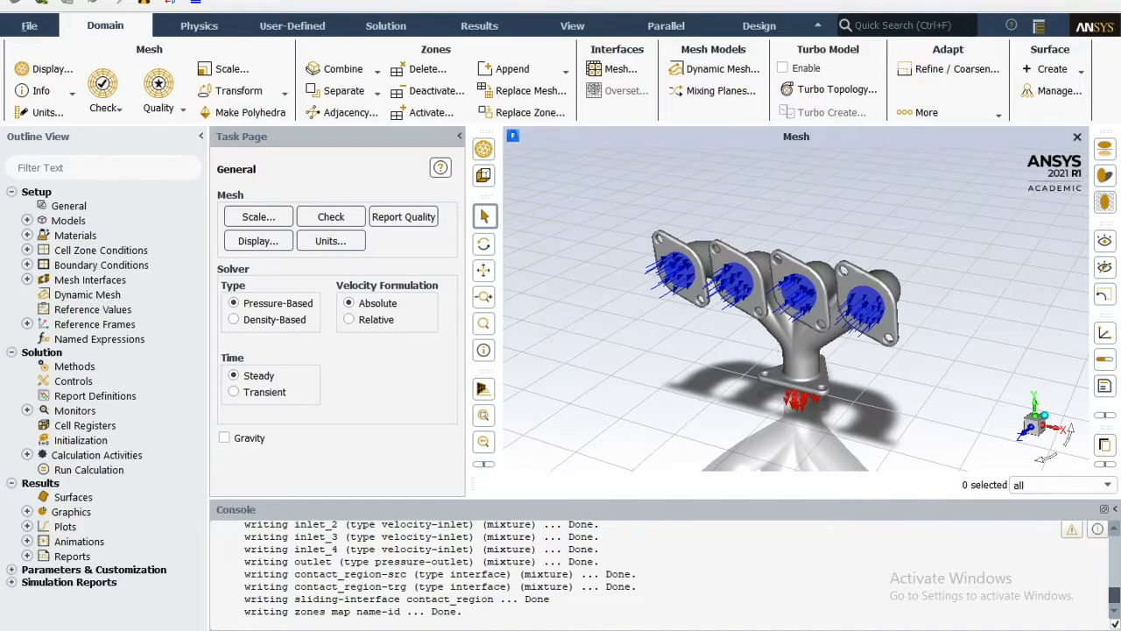
{"action": "left_click", "coordinate": [111, 100]}
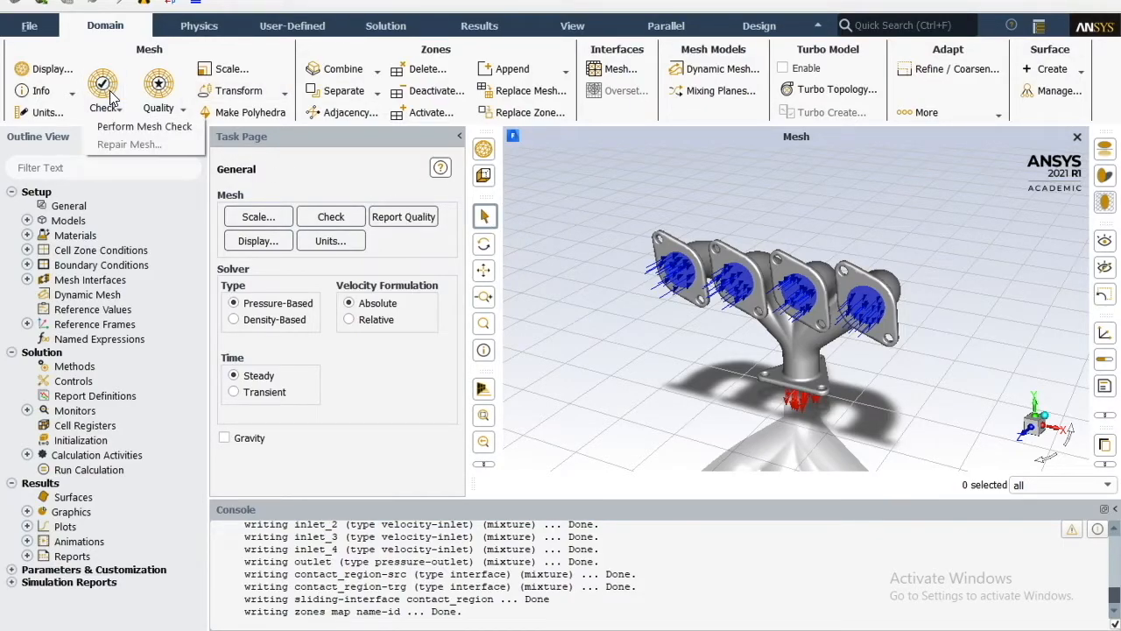
{"action": "left_click", "coordinate": [118, 121]}
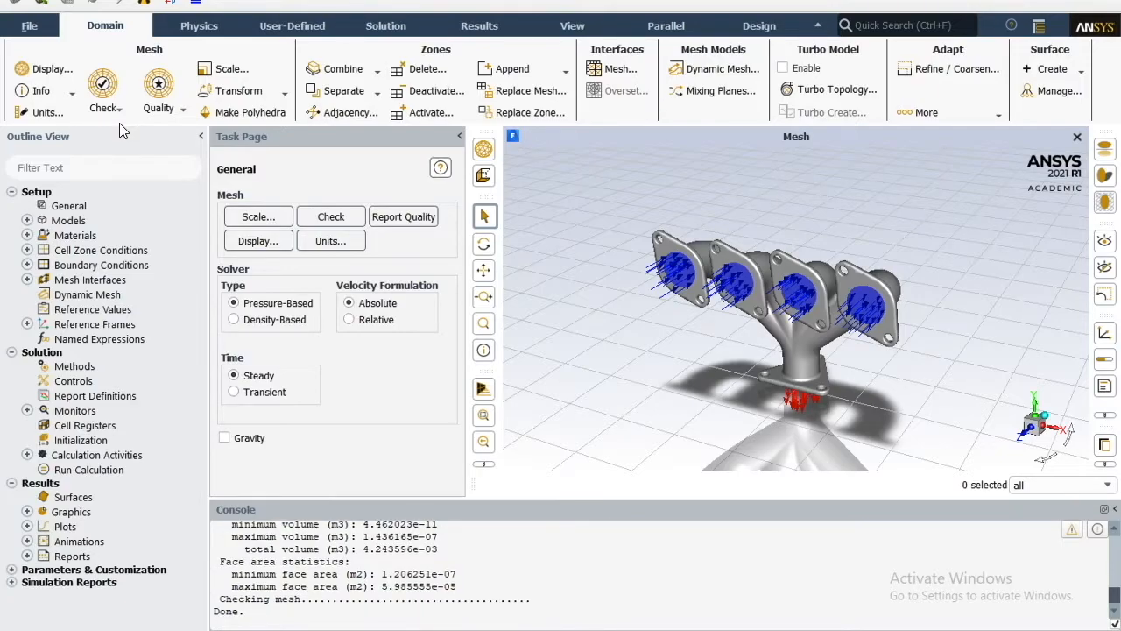
{"action": "left_click", "coordinate": [159, 104]}
{"action": "left_click", "coordinate": [186, 129]}
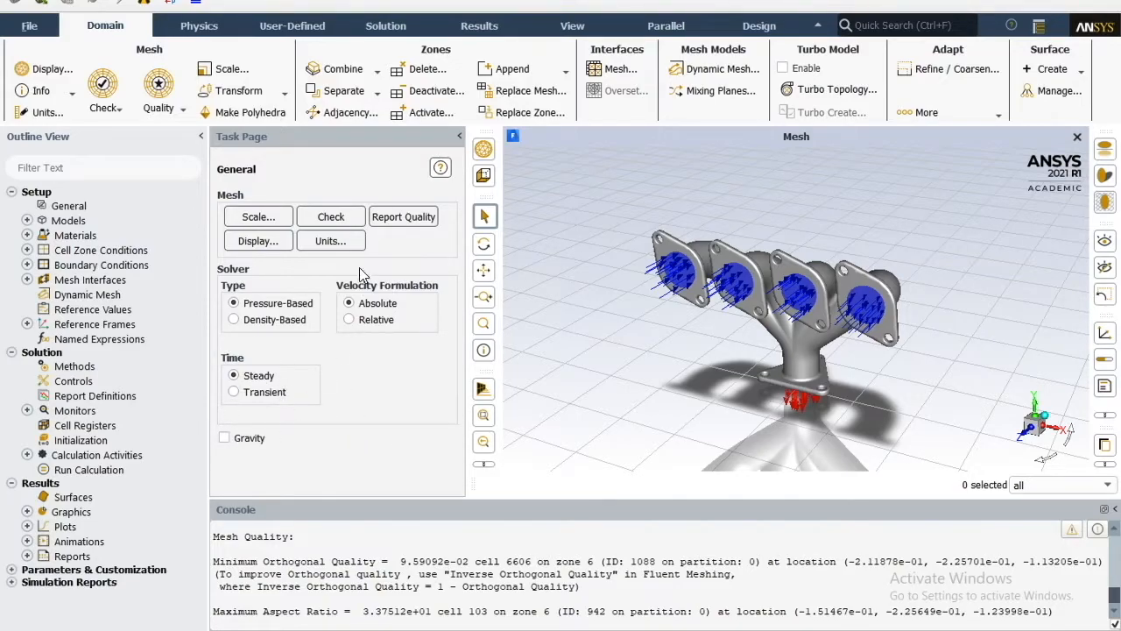
Set the unit for the length quantity to mm
{"action": "left_click", "coordinate": [336, 245]}
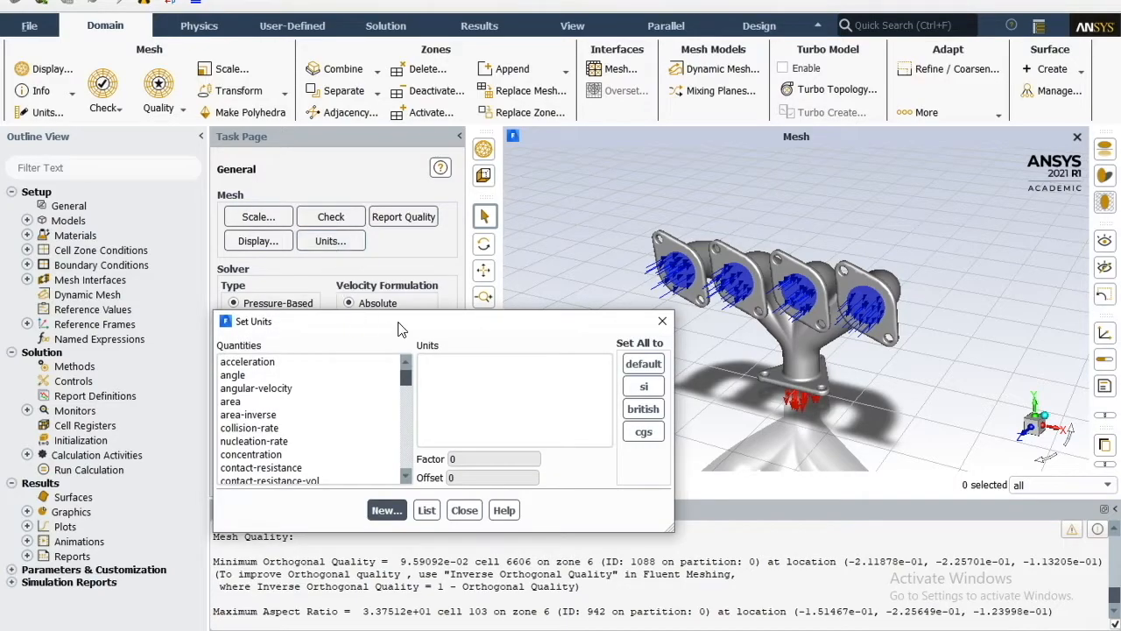
{"action": "scroll", "coordinate": [355, 355], "scroll_direction": "down", "scroll_amount": 7}
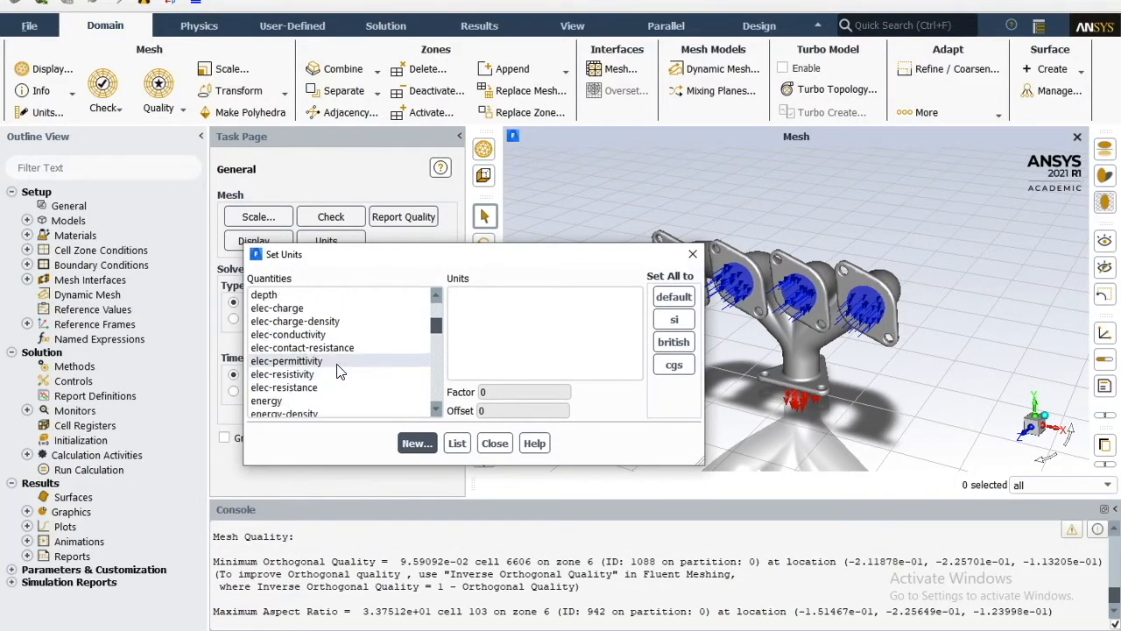
{"action": "scroll", "coordinate": [337, 375], "scroll_direction": "down", "scroll_amount": 5}
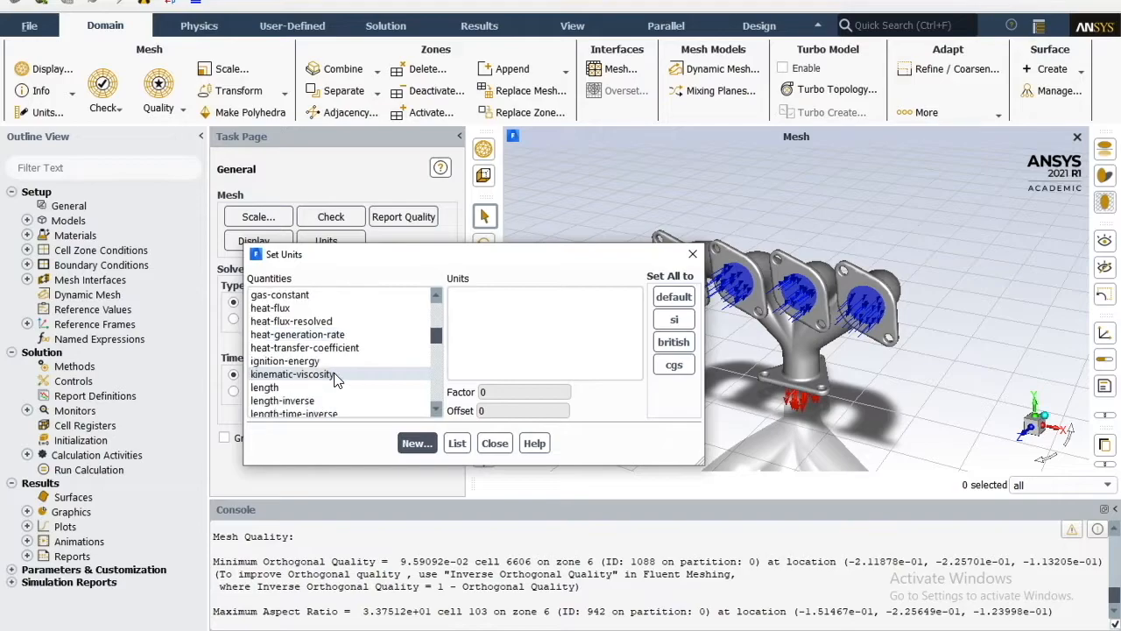
{"action": "left_click", "coordinate": [338, 347]}
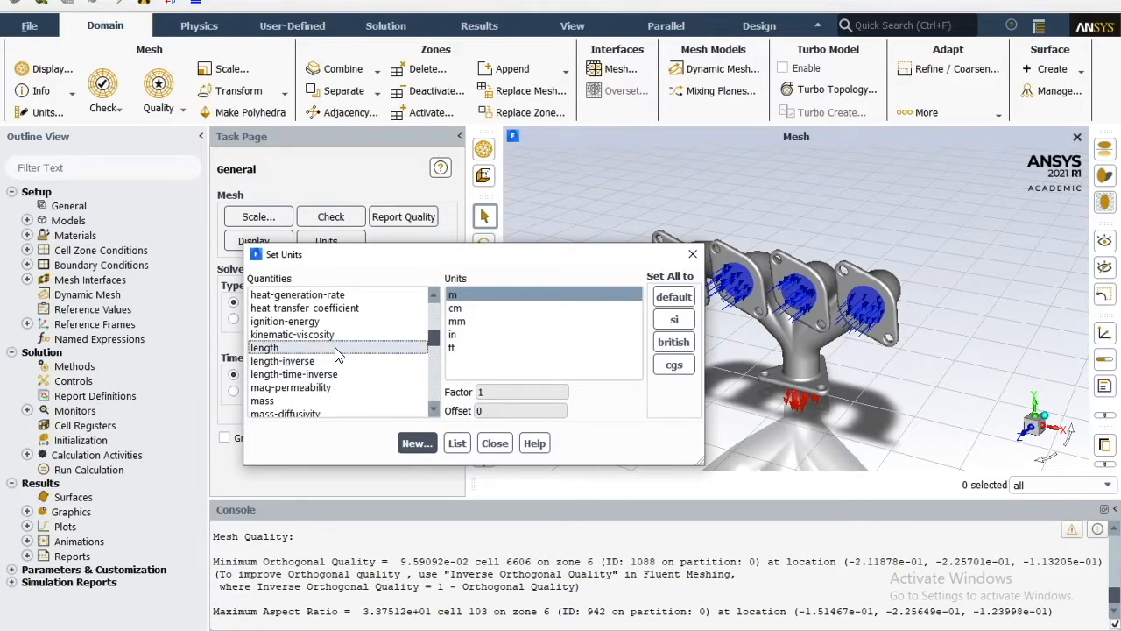
{"action": "left_click", "coordinate": [474, 324]}
Set the unit for the temperature quantity to C and close the unit settings
{"action": "scroll", "coordinate": [364, 390], "scroll_direction": "down", "scroll_amount": 7}
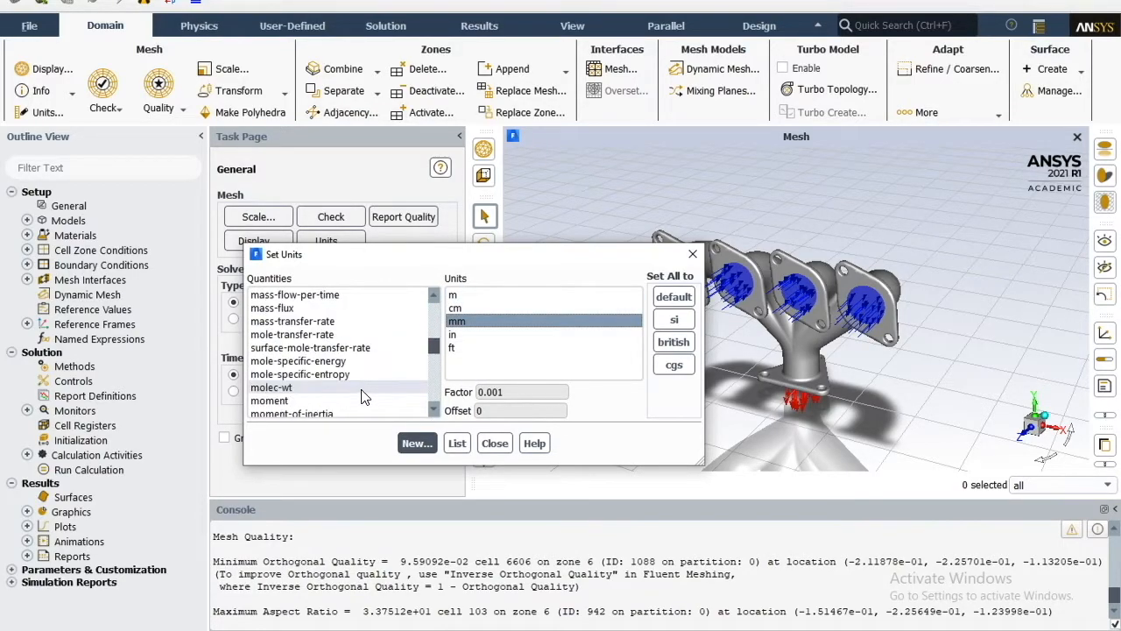
{"action": "scroll", "coordinate": [364, 396], "scroll_direction": "down", "scroll_amount": 8}
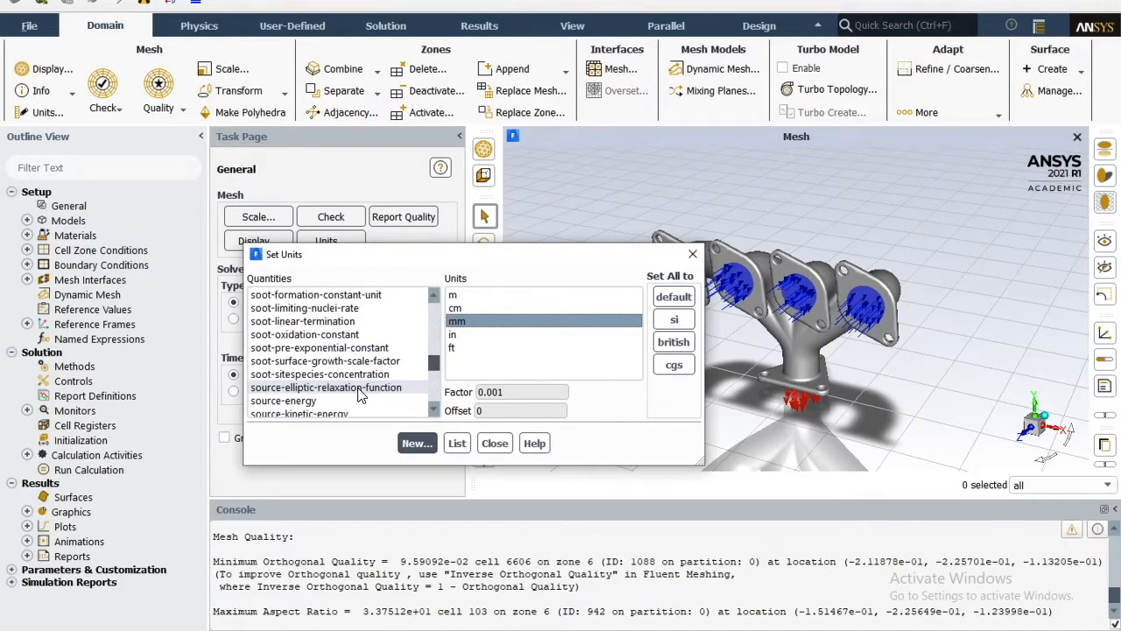
{"action": "scroll", "coordinate": [359, 393], "scroll_direction": "down", "scroll_amount": 5}
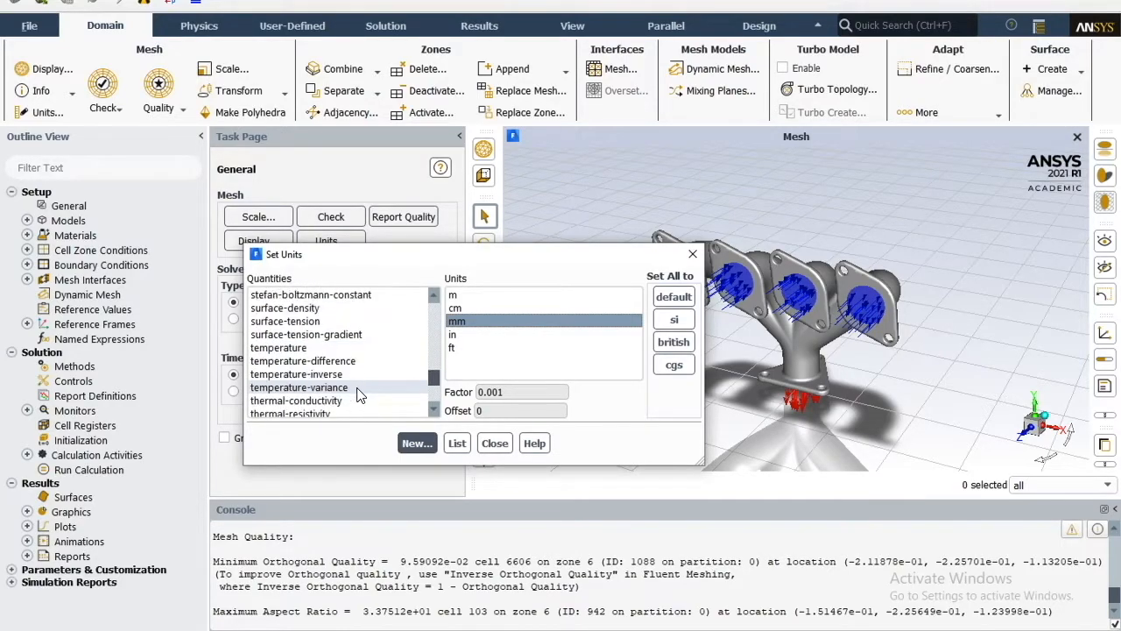
{"action": "left_click", "coordinate": [351, 348]}
{"action": "left_click", "coordinate": [455, 308]}
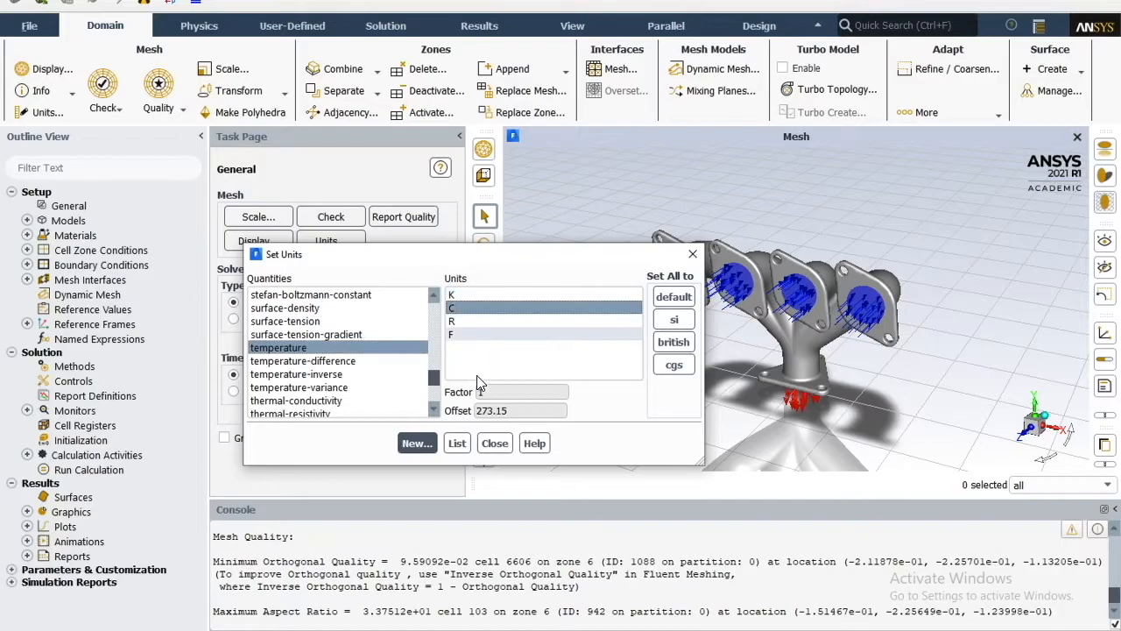
{"action": "left_click", "coordinate": [693, 255]}
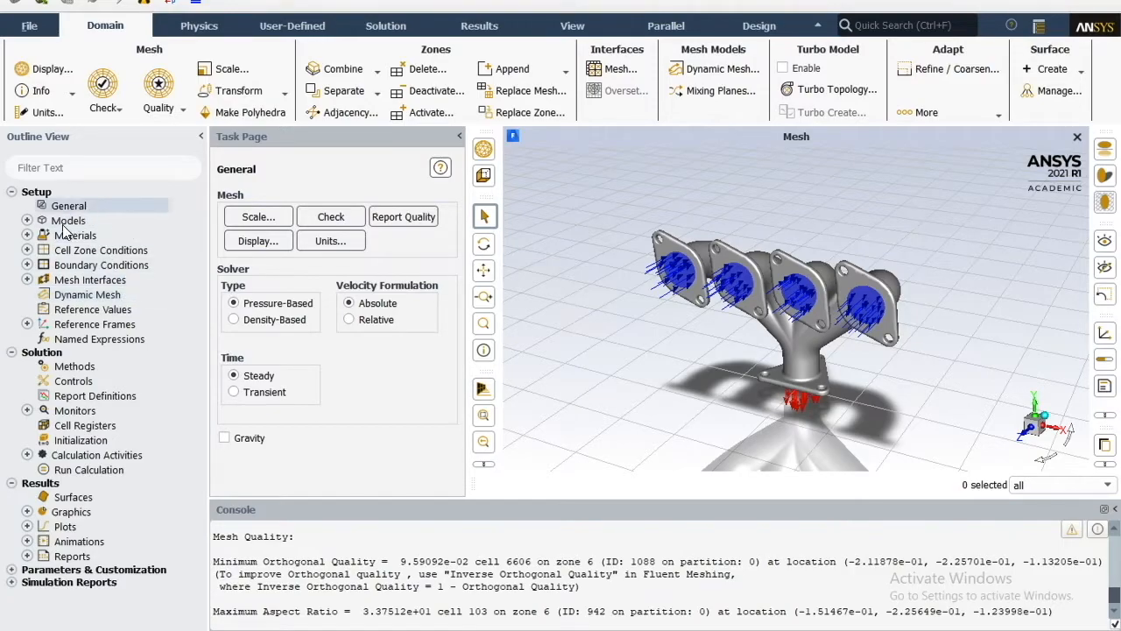
Enable the Energy model for the simulation
{"action": "left_click", "coordinate": [27, 219]}
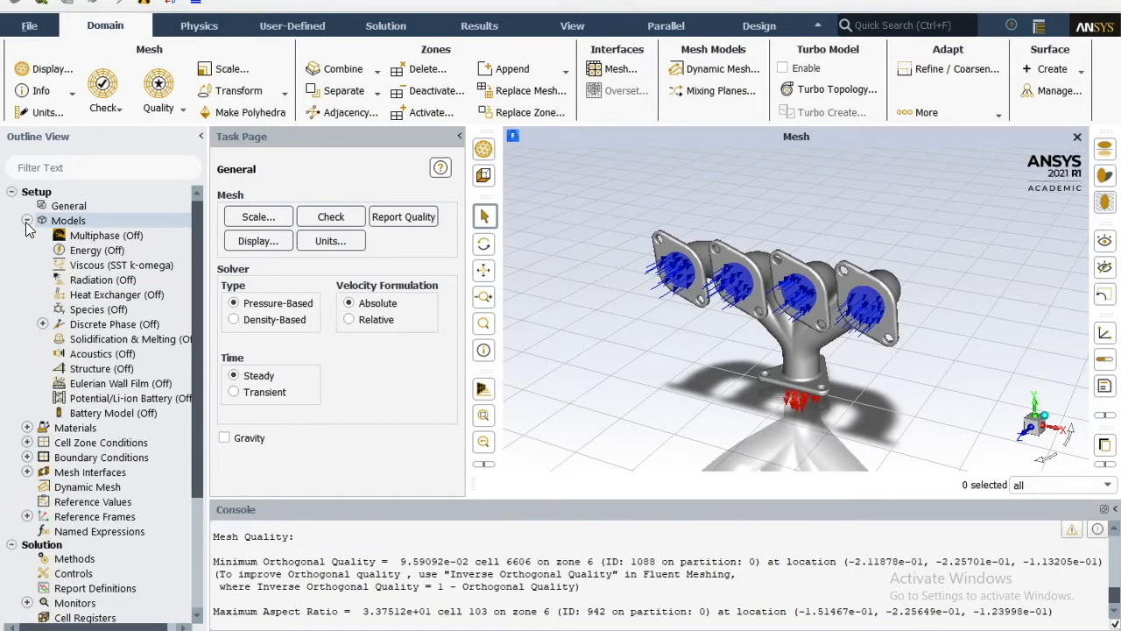
{"action": "right_click", "coordinate": [114, 249]}
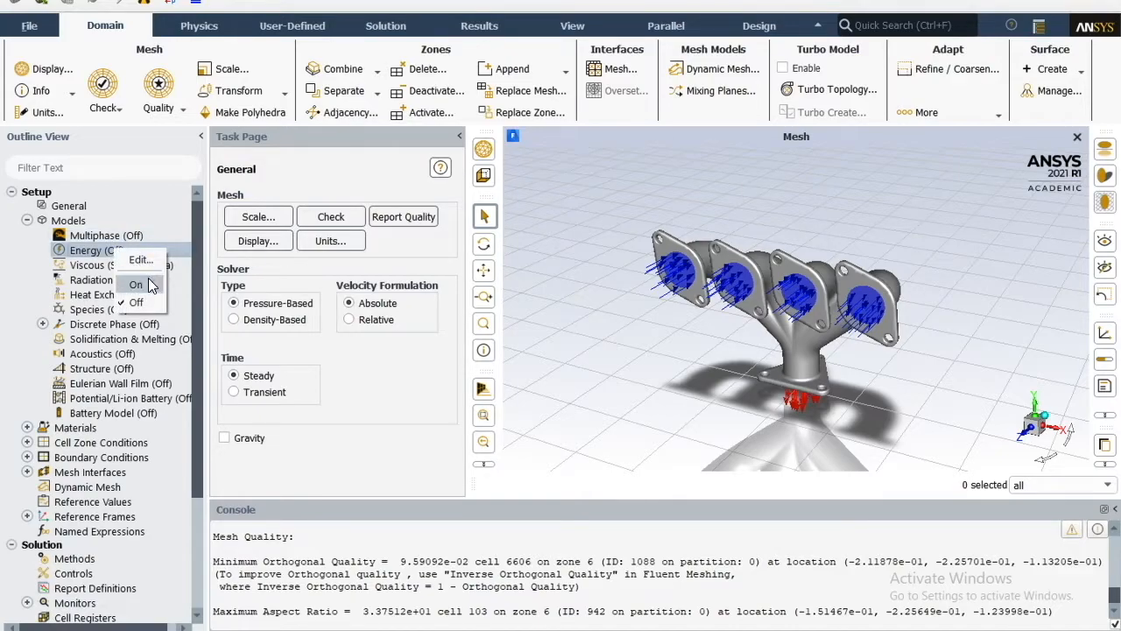
{"action": "left_click", "coordinate": [137, 283]}
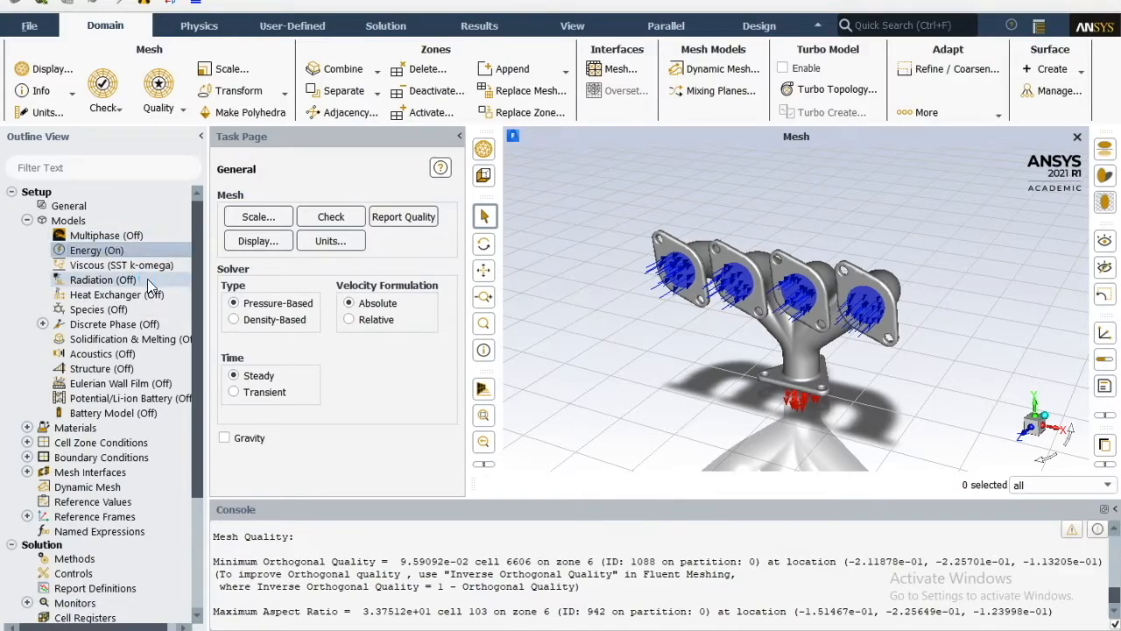
Review the viscous model settings for k-omega SST and close them
{"action": "left_click", "coordinate": [115, 266]}
{"action": "right_click", "coordinate": [115, 271]}
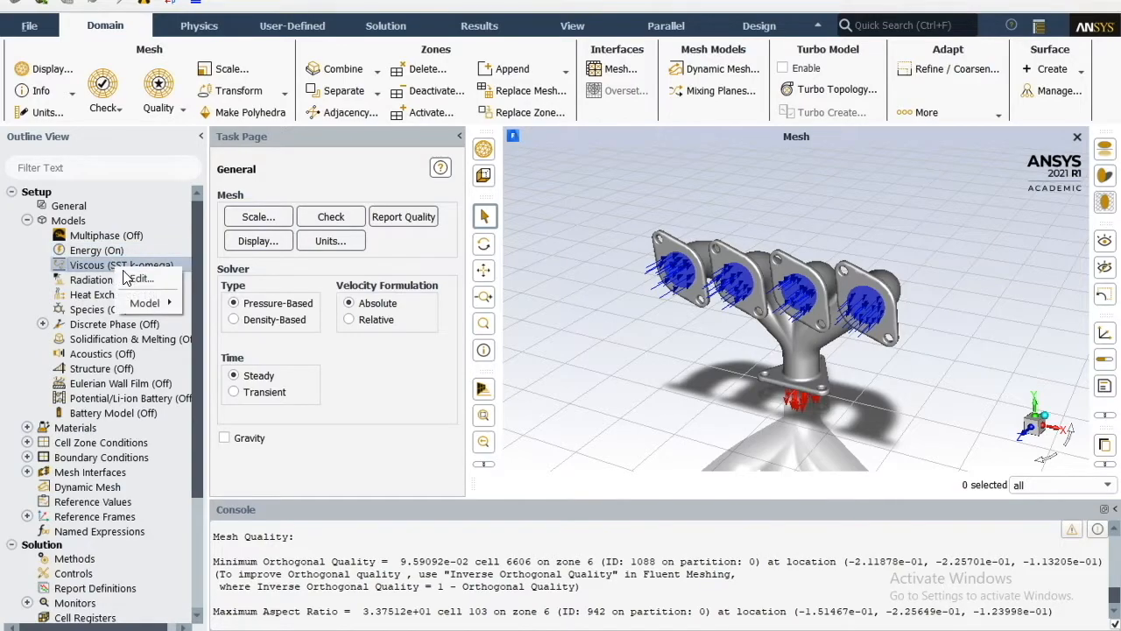
{"action": "left_click", "coordinate": [147, 277]}
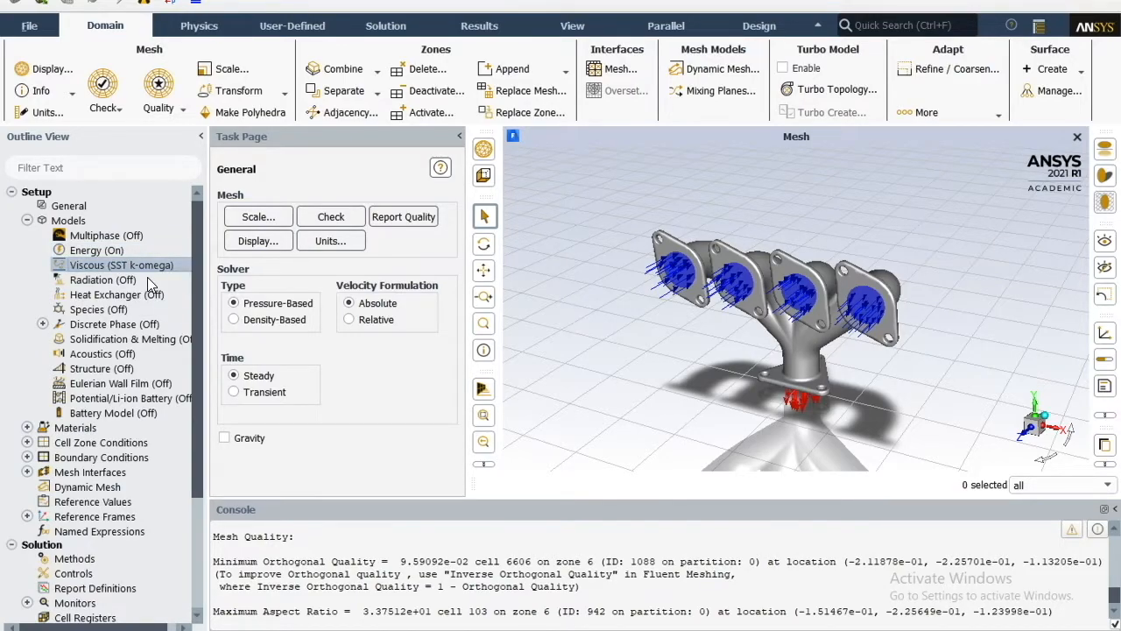
{"action": "left_click_drag", "start_coordinate": [543, 29], "coordinate": [267, 9]}
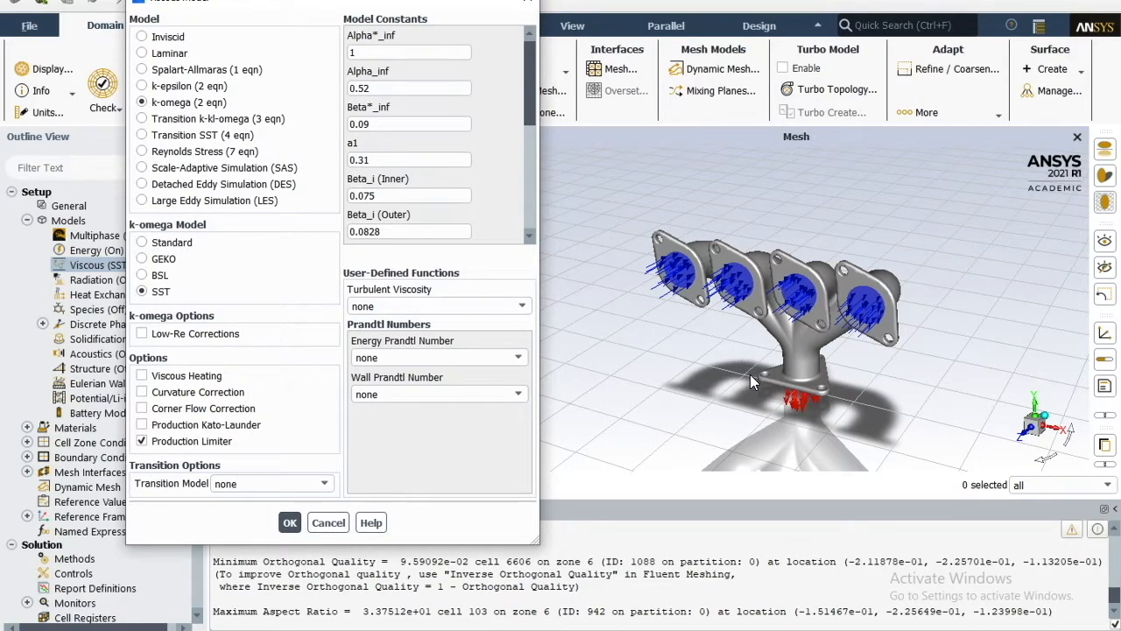
{"action": "left_click_drag", "start_coordinate": [842, 358], "coordinate": [683, 365]}
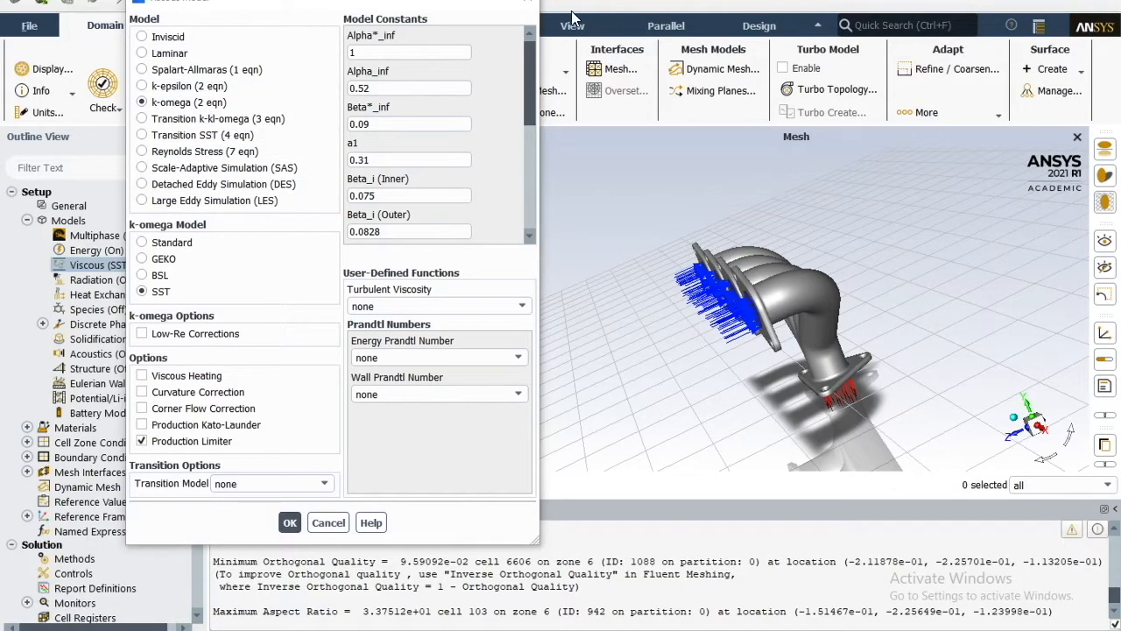
{"action": "left_click", "coordinate": [529, 7]}
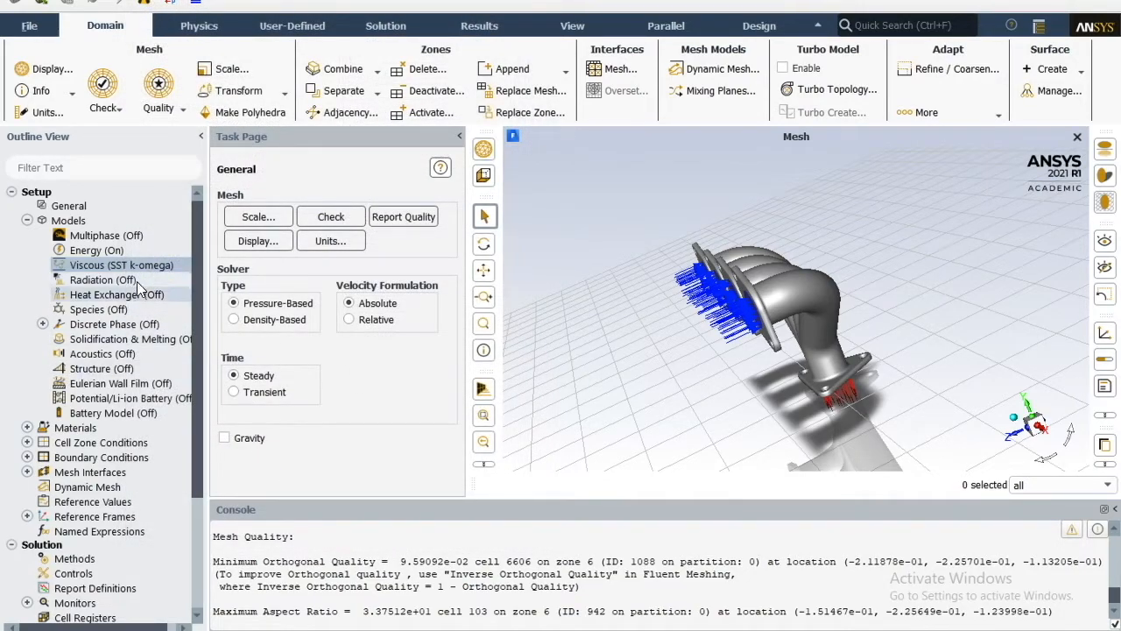
Open the Fluent database of fluid materials from the material creation settings
{"action": "left_click", "coordinate": [27, 220]}
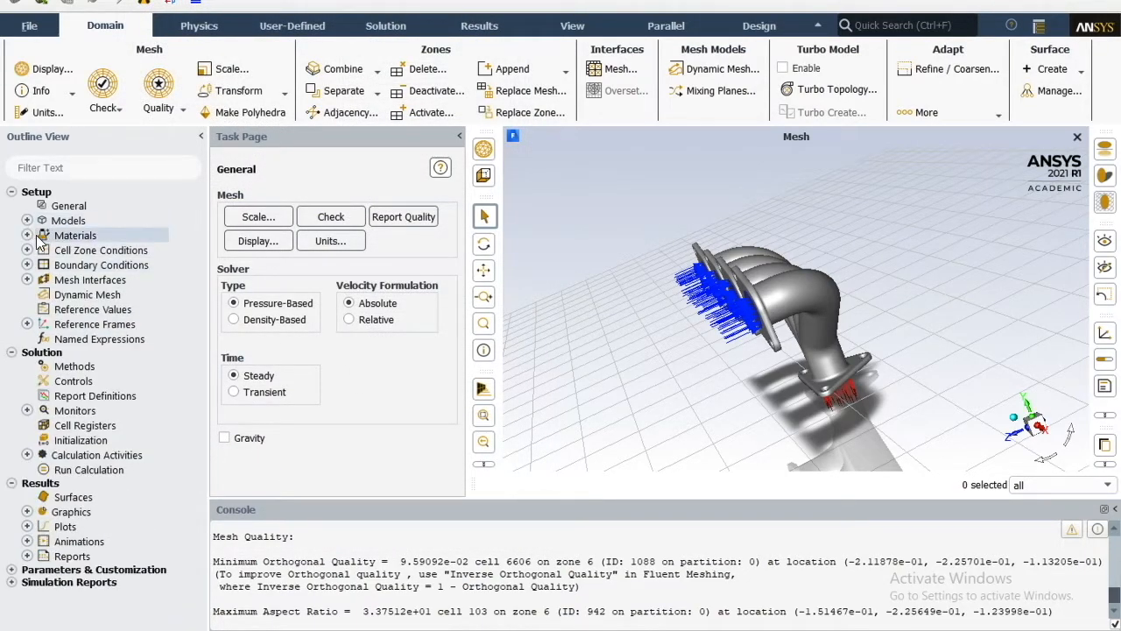
{"action": "left_click", "coordinate": [27, 235]}
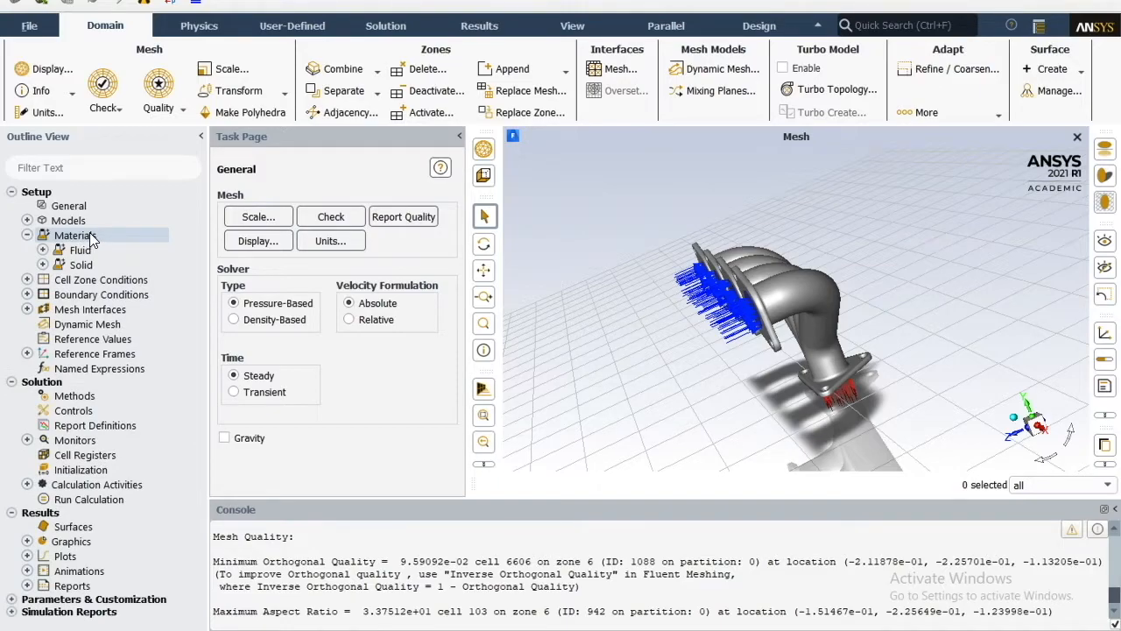
{"action": "double_click", "coordinate": [73, 236]}
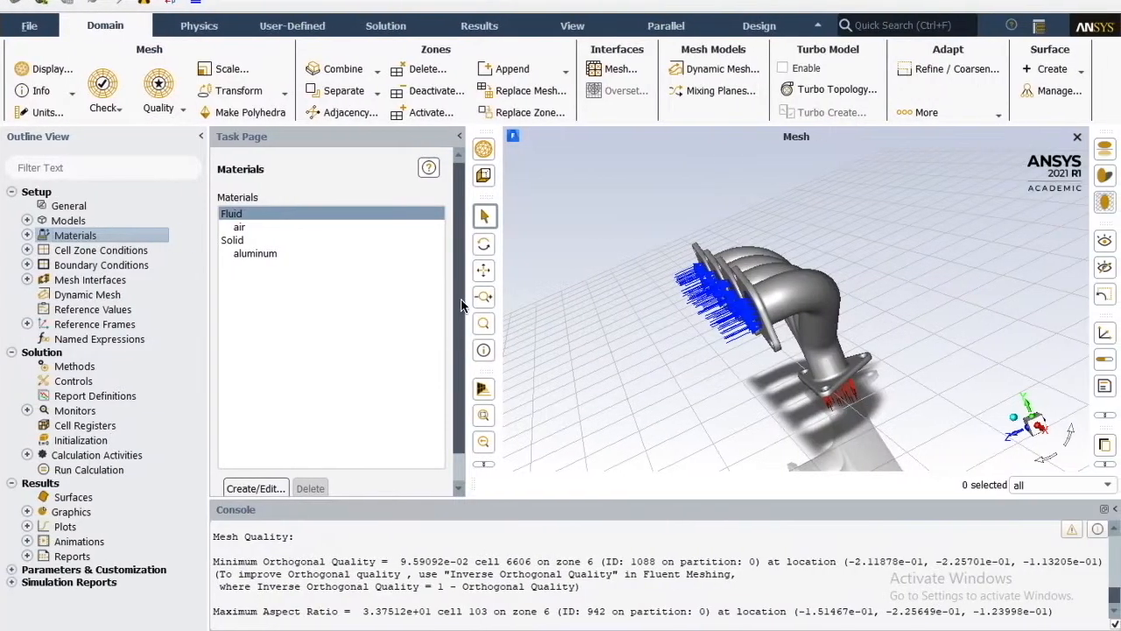
{"action": "left_click", "coordinate": [263, 485]}
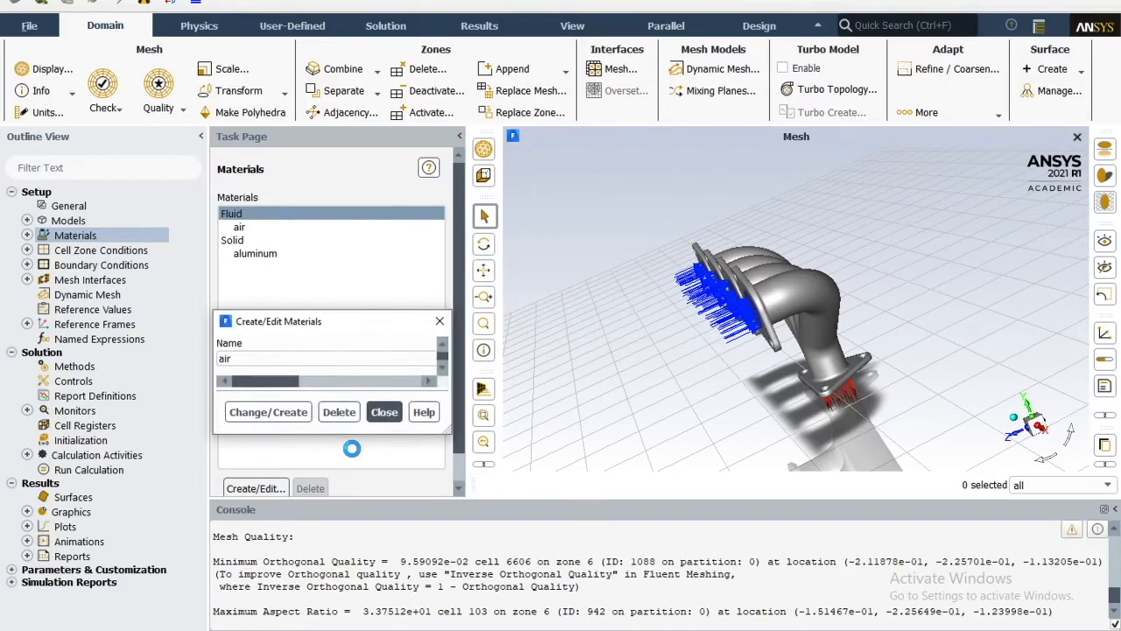
{"action": "left_click", "coordinate": [783, 195]}
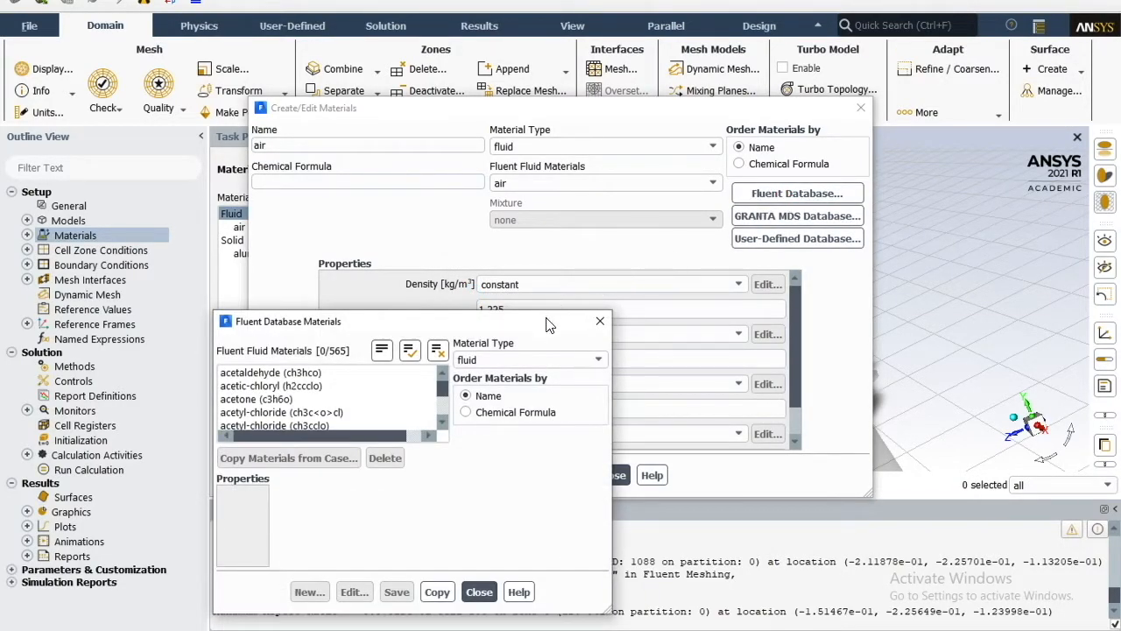
Copy the fluid nitrogen-oxide+ (no+) from the Fluent database into the case and close the material settings
{"action": "left_click_drag", "start_coordinate": [551, 325], "coordinate": [643, 254]}
{"action": "scroll", "coordinate": [395, 324], "scroll_direction": "down", "scroll_amount": 5}
{"action": "scroll", "coordinate": [395, 328], "scroll_direction": "down", "scroll_amount": 15}
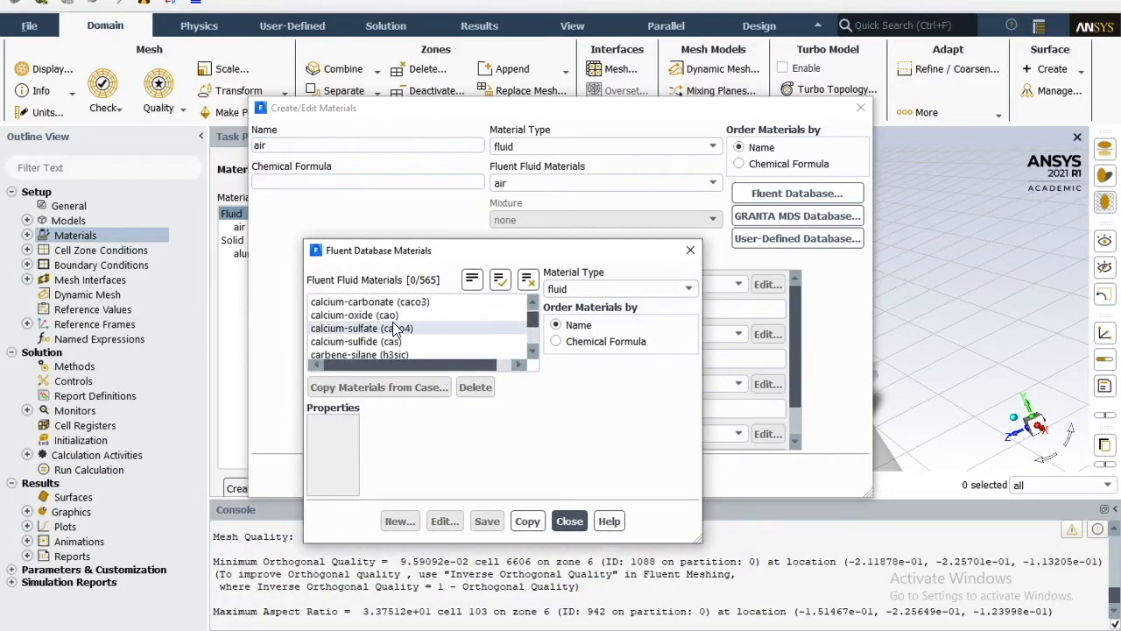
{"action": "scroll", "coordinate": [396, 328], "scroll_direction": "down", "scroll_amount": 15}
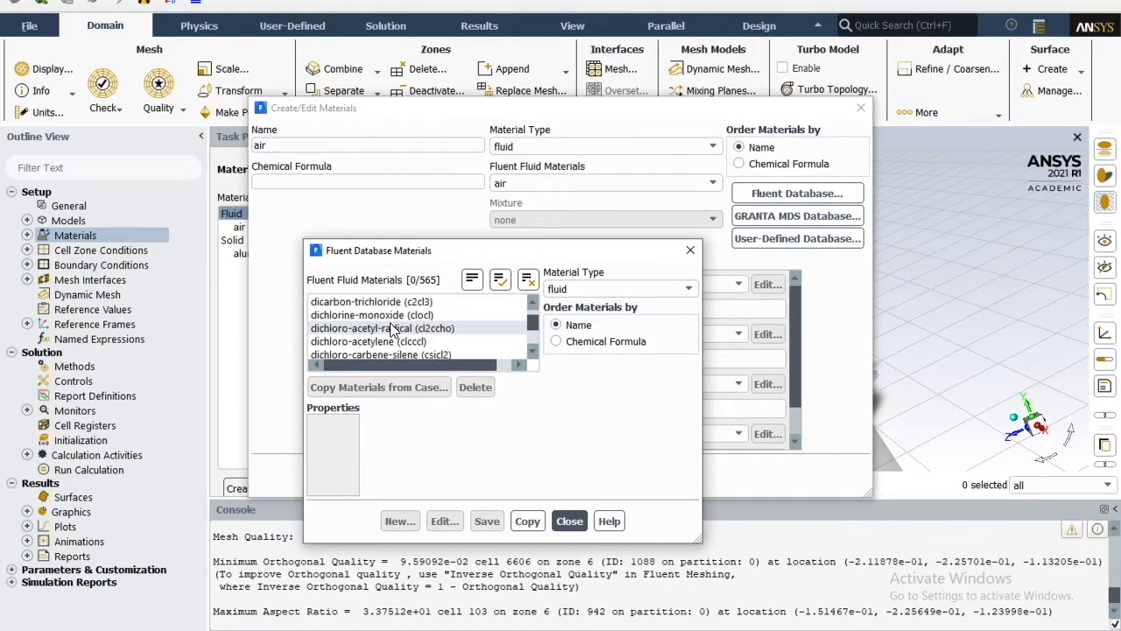
{"action": "scroll", "coordinate": [394, 328], "scroll_direction": "down", "scroll_amount": 15}
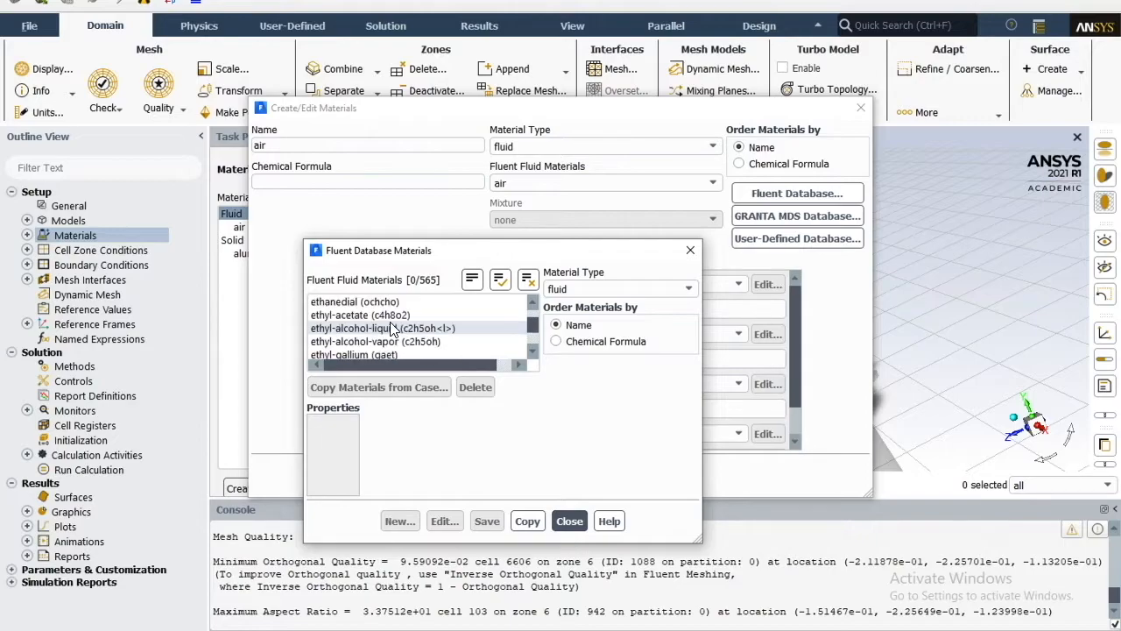
{"action": "scroll", "coordinate": [392, 327], "scroll_direction": "down", "scroll_amount": 15}
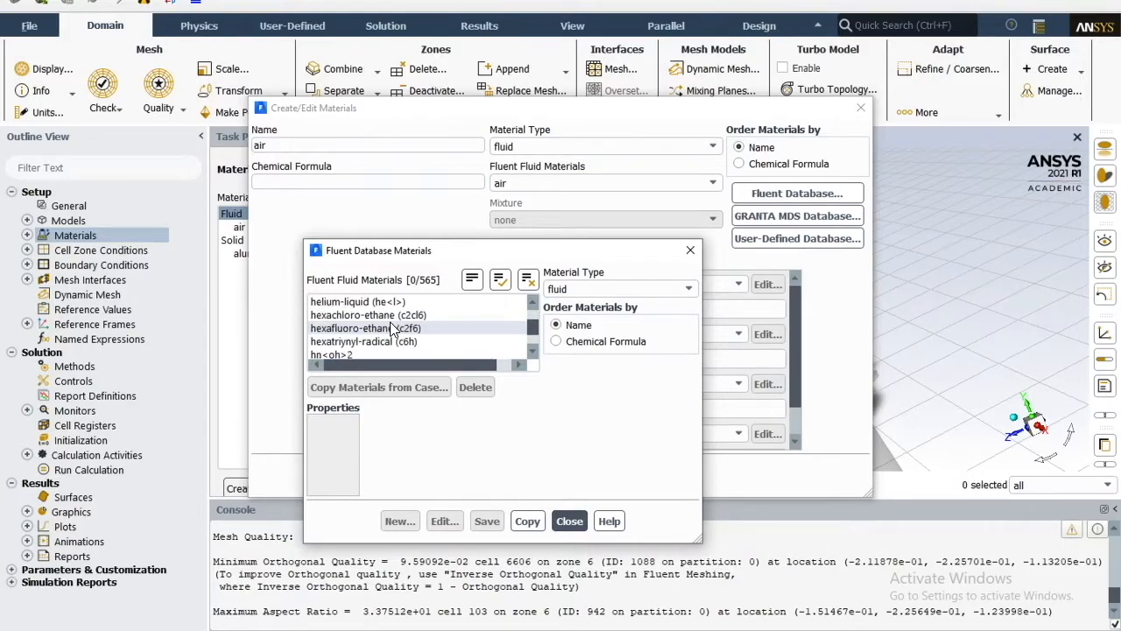
{"action": "scroll", "coordinate": [391, 327], "scroll_direction": "down", "scroll_amount": 15}
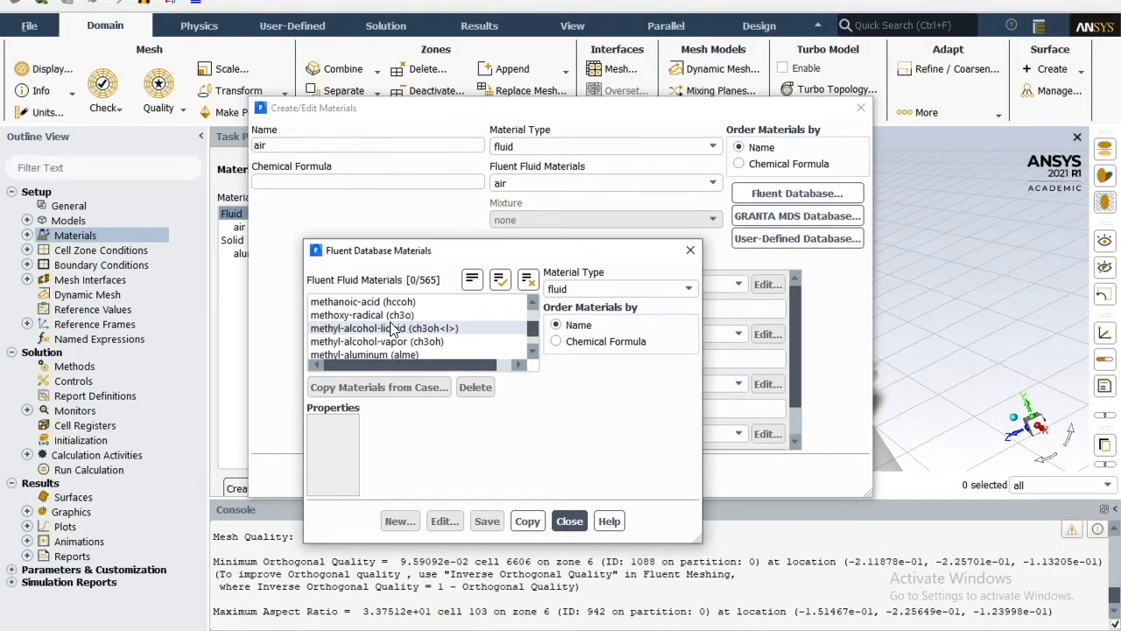
{"action": "scroll", "coordinate": [392, 328], "scroll_direction": "down", "scroll_amount": 15}
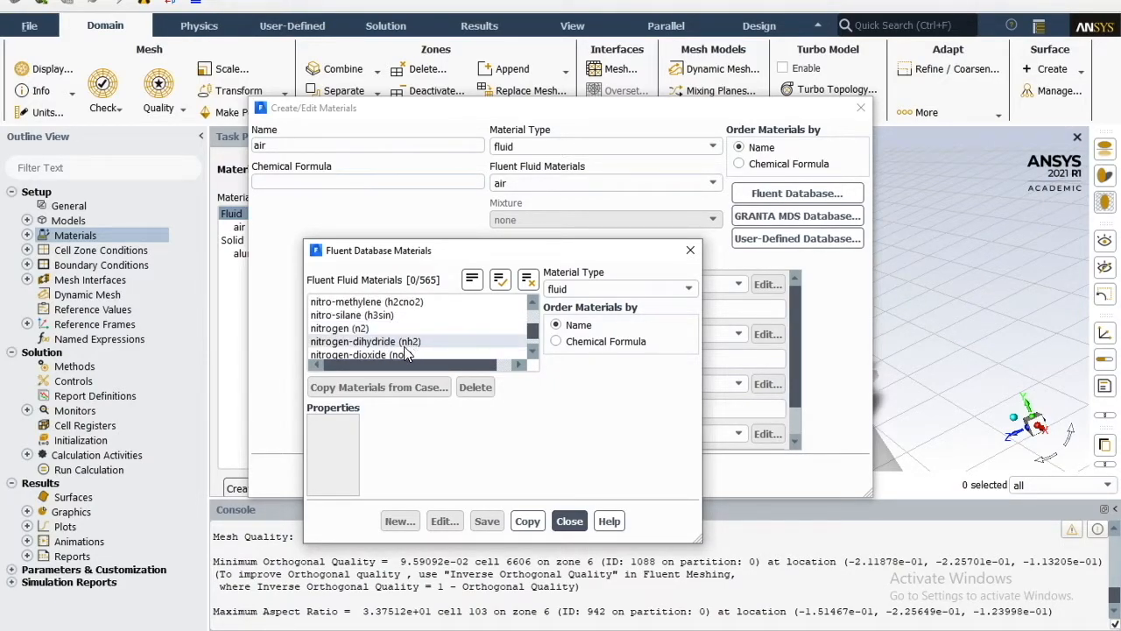
{"action": "scroll", "coordinate": [393, 347], "scroll_direction": "down", "scroll_amount": 3}
{"action": "scroll", "coordinate": [394, 346], "scroll_direction": "down", "scroll_amount": 1}
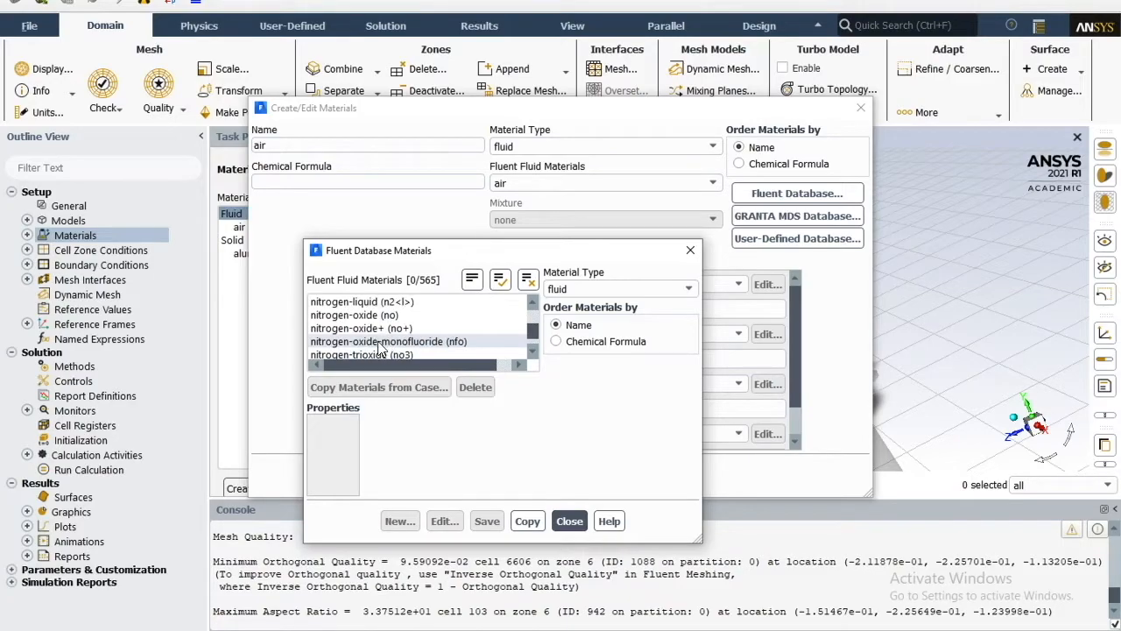
{"action": "left_click", "coordinate": [403, 329]}
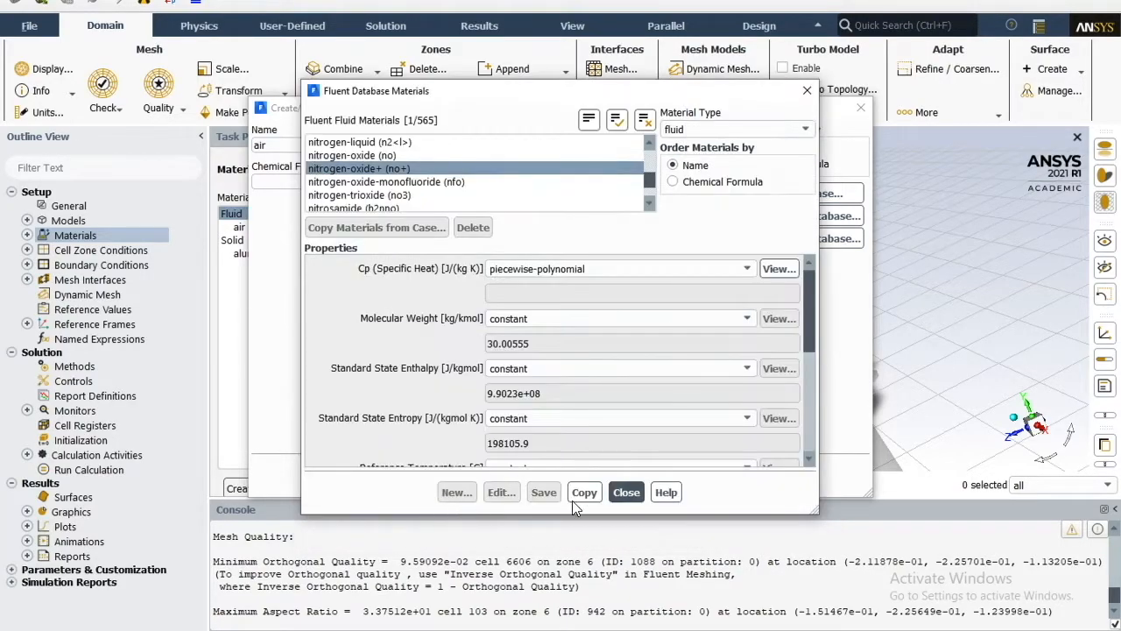
{"action": "left_click", "coordinate": [583, 494]}
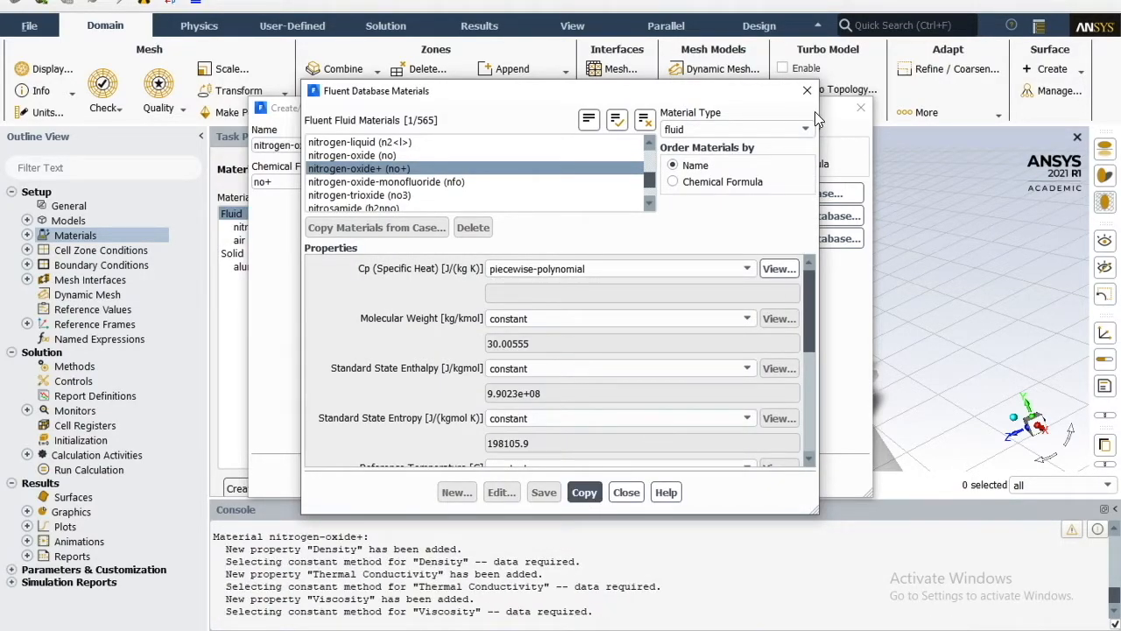
{"action": "left_click", "coordinate": [807, 90]}
{"action": "left_click", "coordinate": [862, 109]}
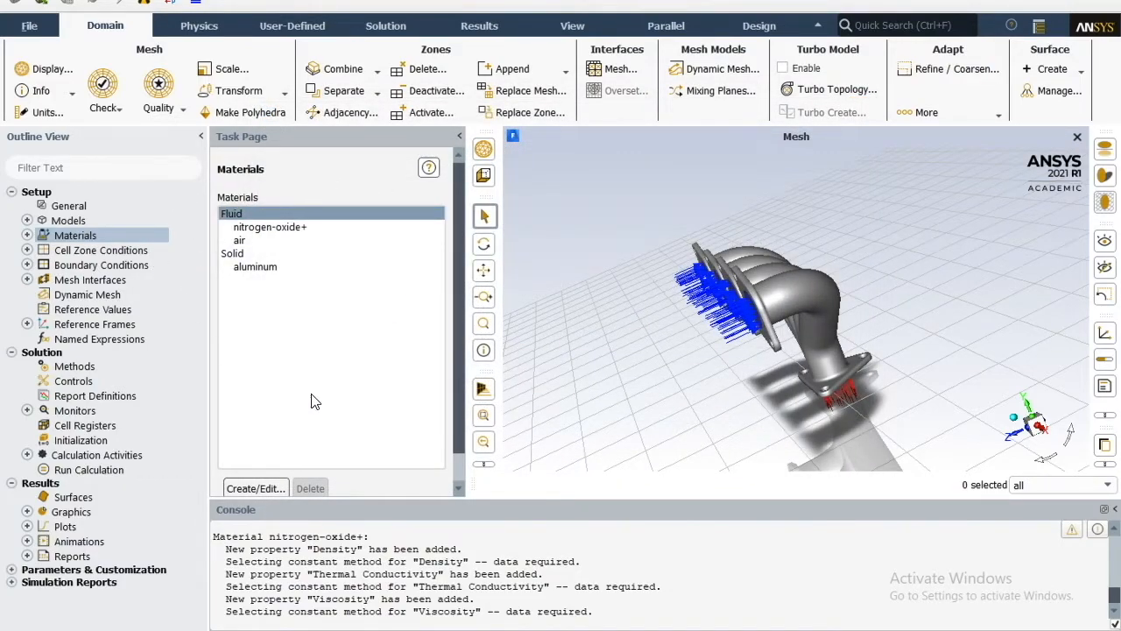
Assign nitrogen-oxide+ as the material of the fluid_body cell zone, apply it and close the zone settings
{"action": "double_click", "coordinate": [103, 250]}
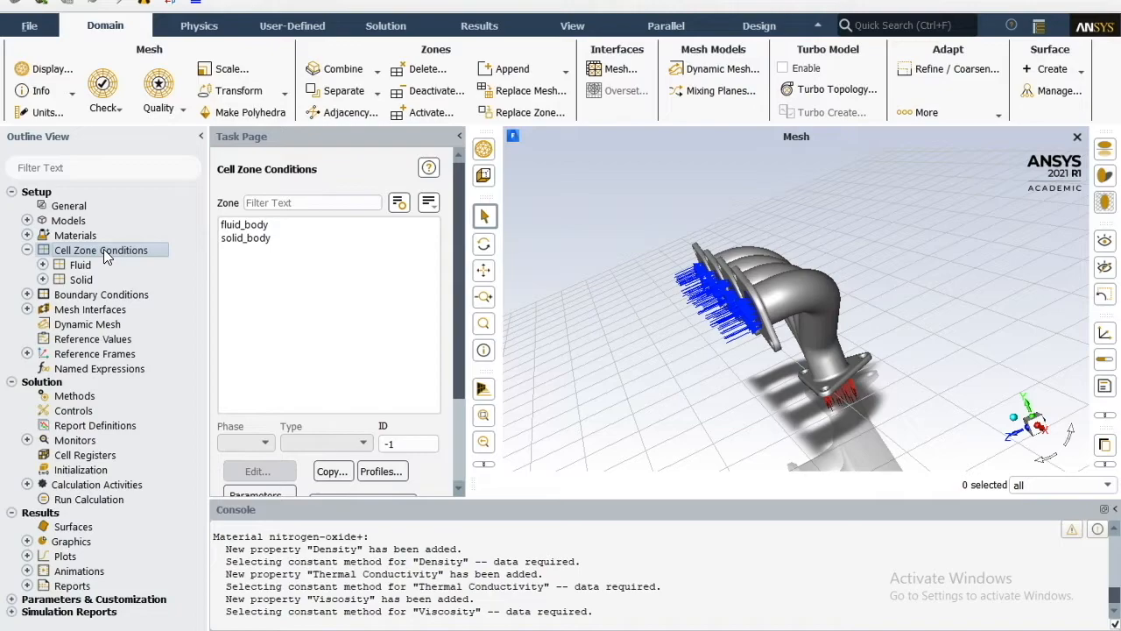
{"action": "left_click", "coordinate": [103, 250]}
{"action": "left_click", "coordinate": [243, 224]}
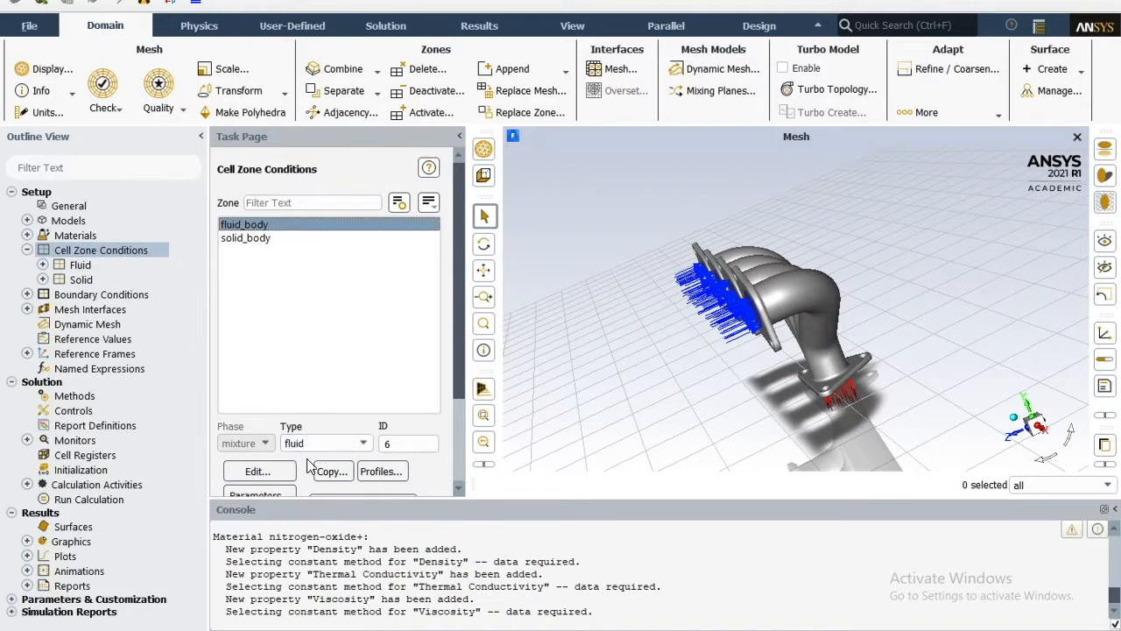
{"action": "left_click", "coordinate": [263, 471]}
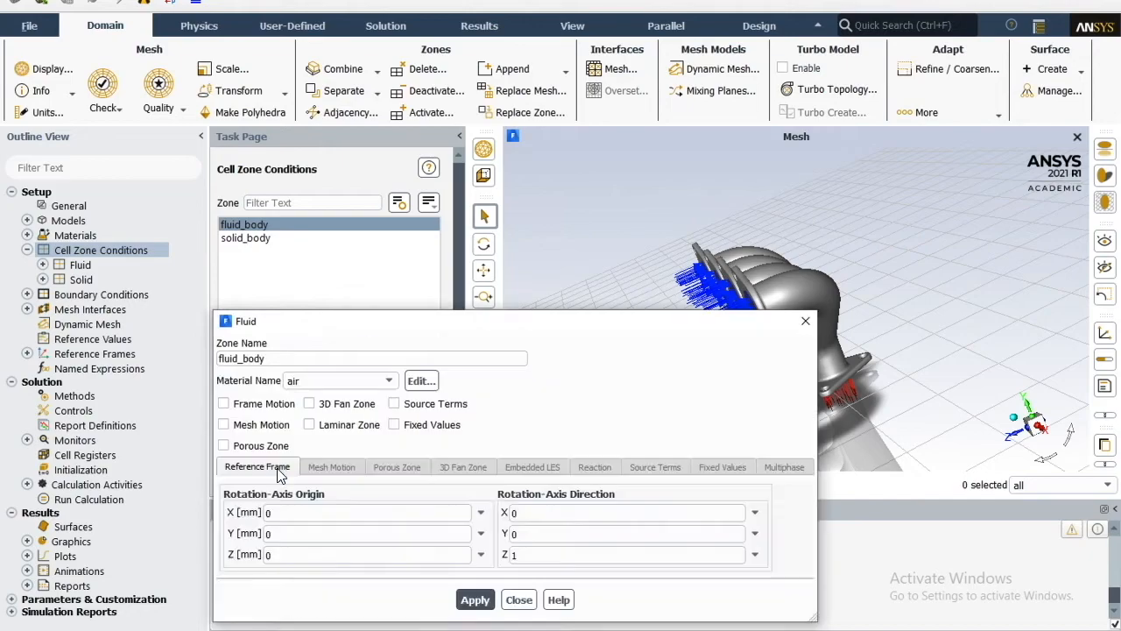
{"action": "left_click", "coordinate": [490, 234]}
{"action": "left_click", "coordinate": [463, 253]}
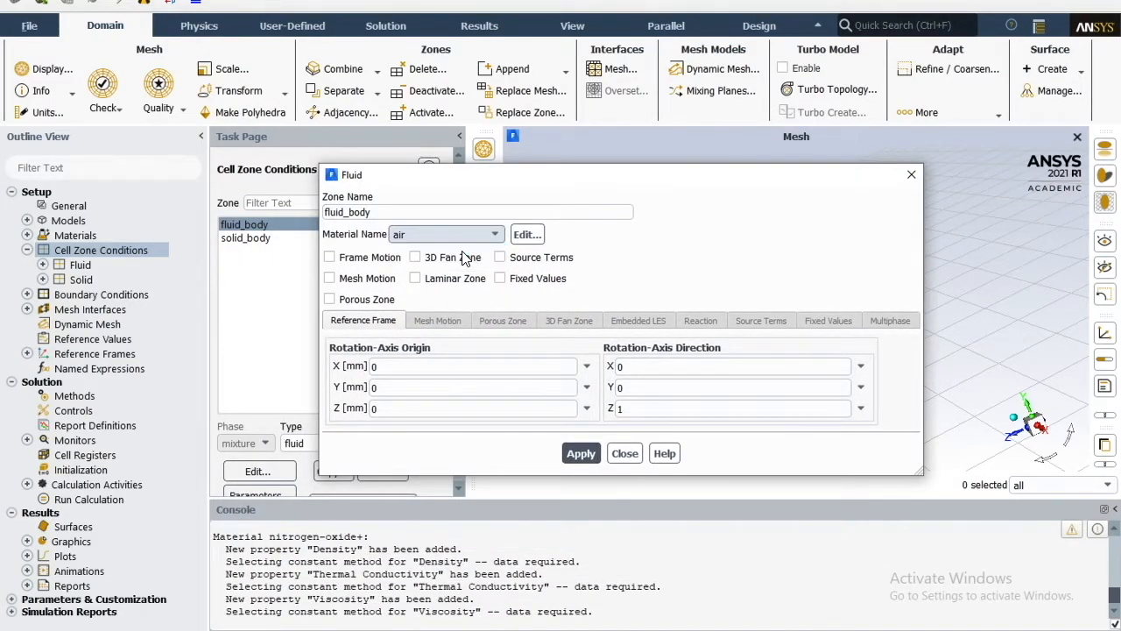
{"action": "left_click", "coordinate": [580, 453]}
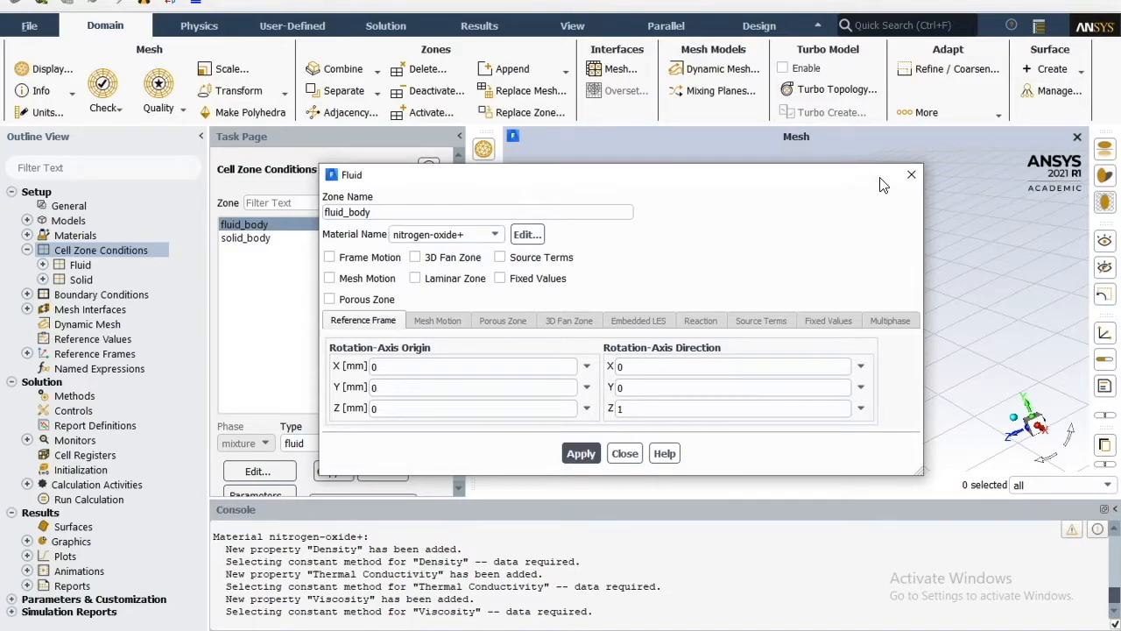
{"action": "left_click", "coordinate": [911, 174]}
Apply aluminum as the material of the solid_body cell zone and close the zone settings
{"action": "left_click", "coordinate": [285, 238]}
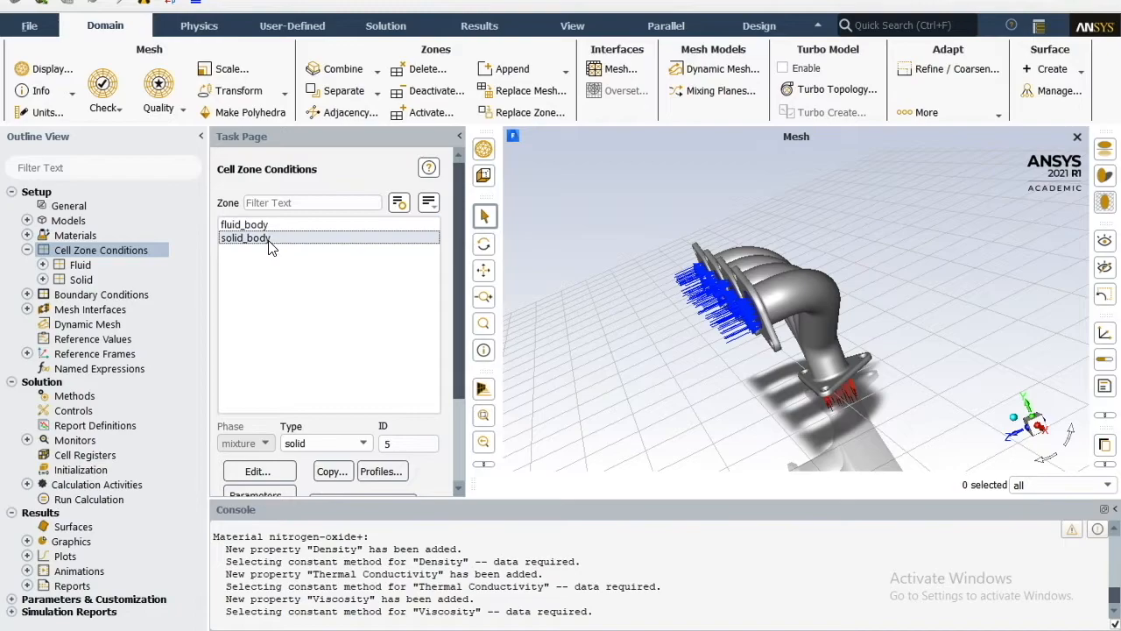
{"action": "left_click", "coordinate": [259, 470]}
{"action": "left_click_drag", "start_coordinate": [445, 317], "coordinate": [575, 141]}
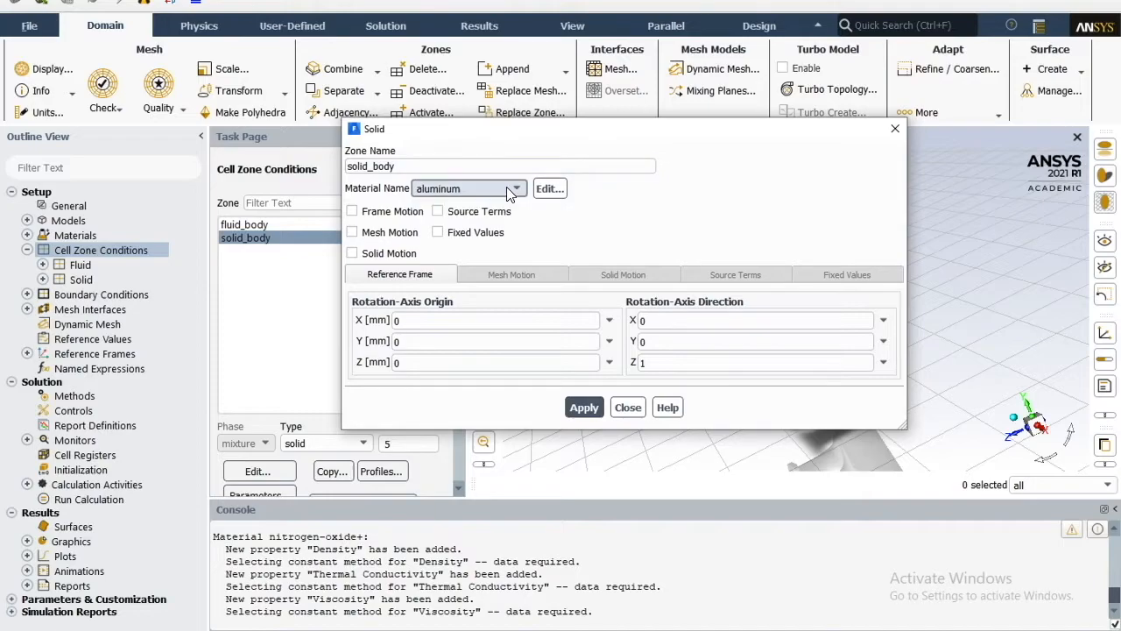
{"action": "left_click", "coordinate": [575, 407]}
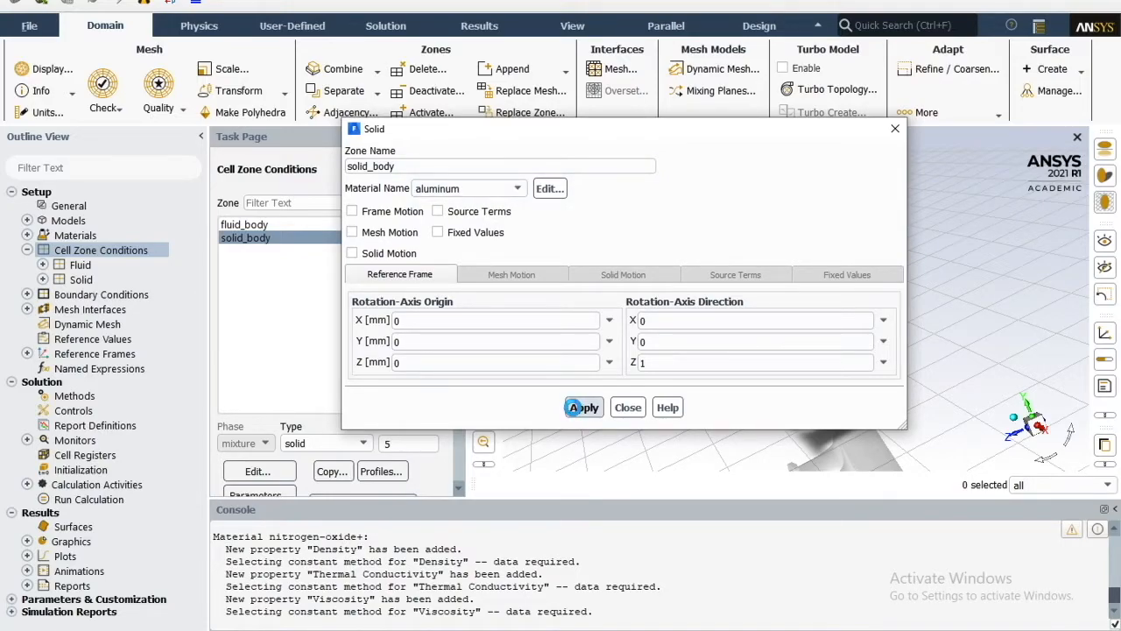
{"action": "left_click", "coordinate": [895, 129]}
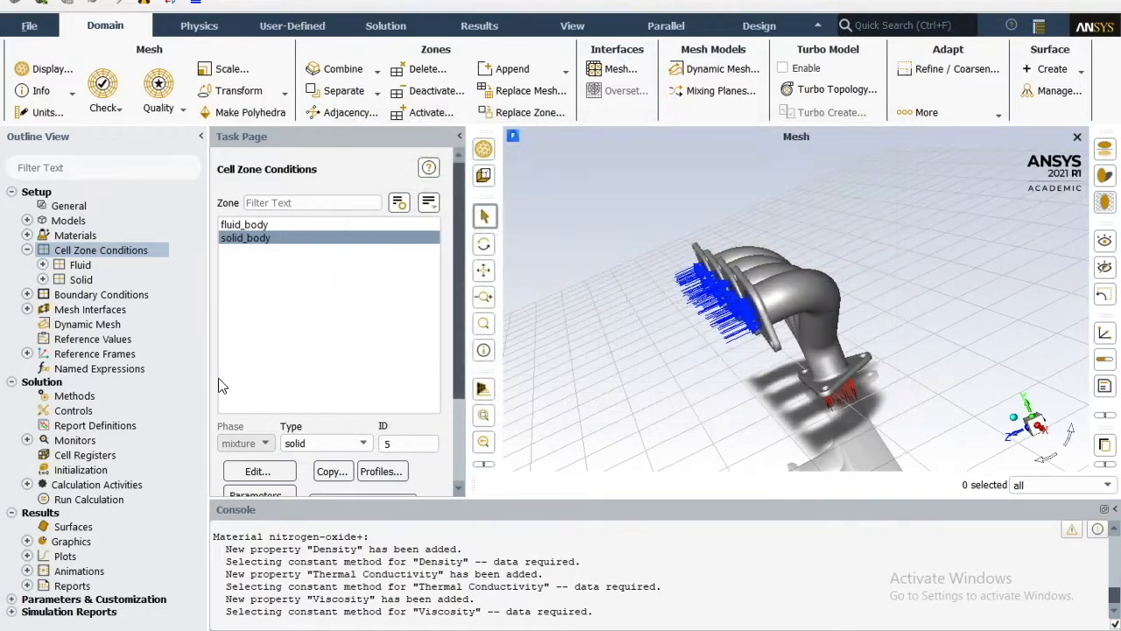
{"action": "left_click", "coordinate": [27, 250]}
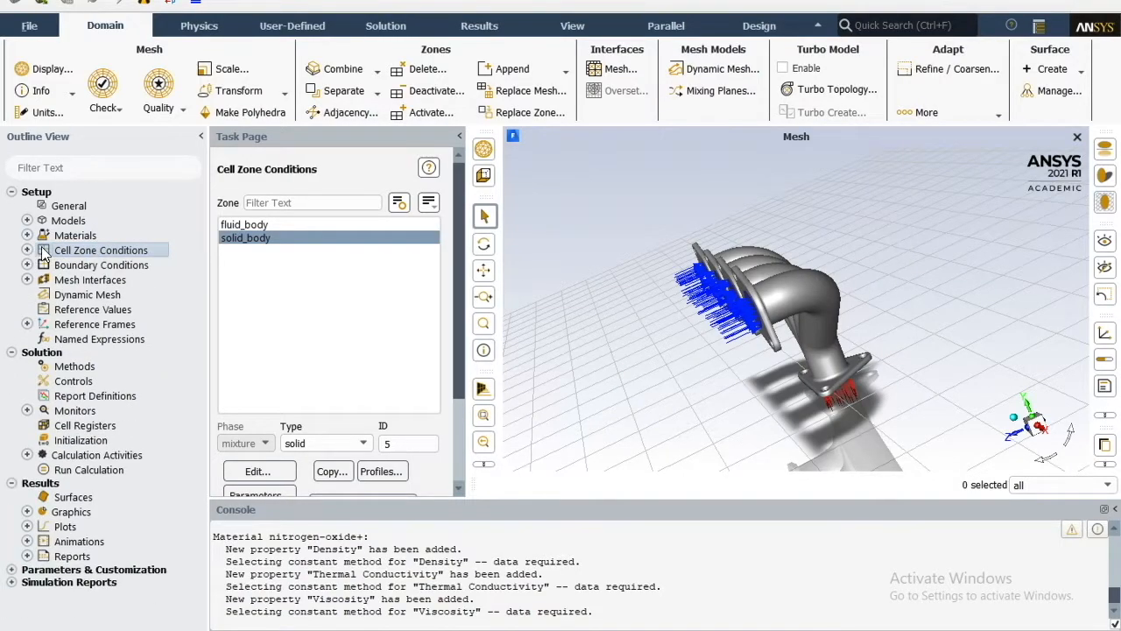
Show the boundary conditions and group their zones by zone type
{"action": "double_click", "coordinate": [93, 264]}
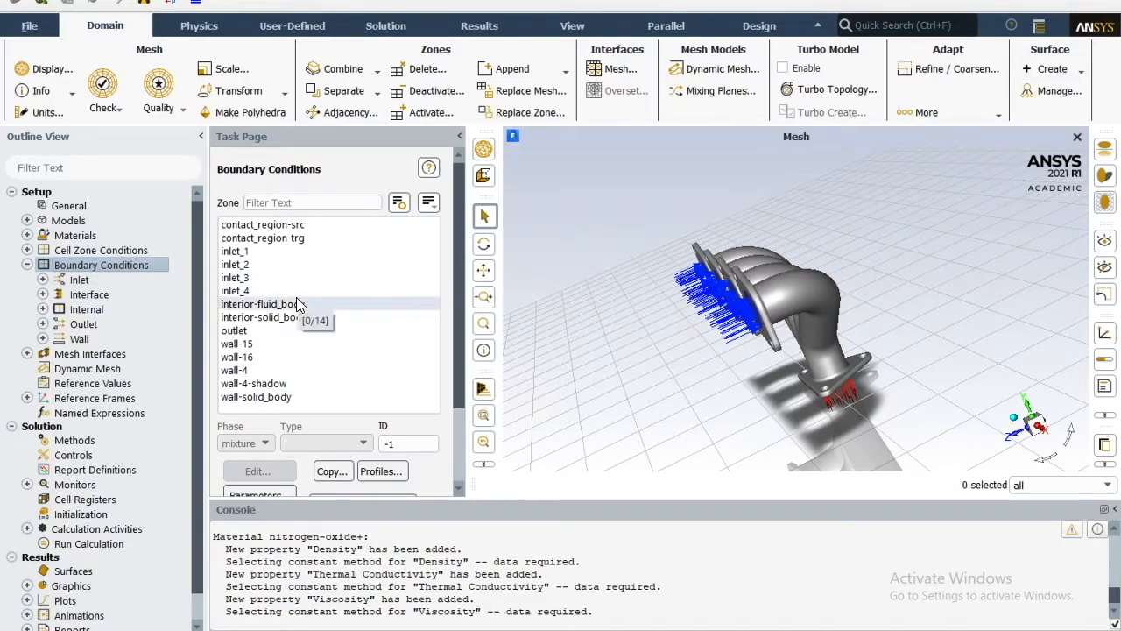
{"action": "left_click", "coordinate": [427, 203]}
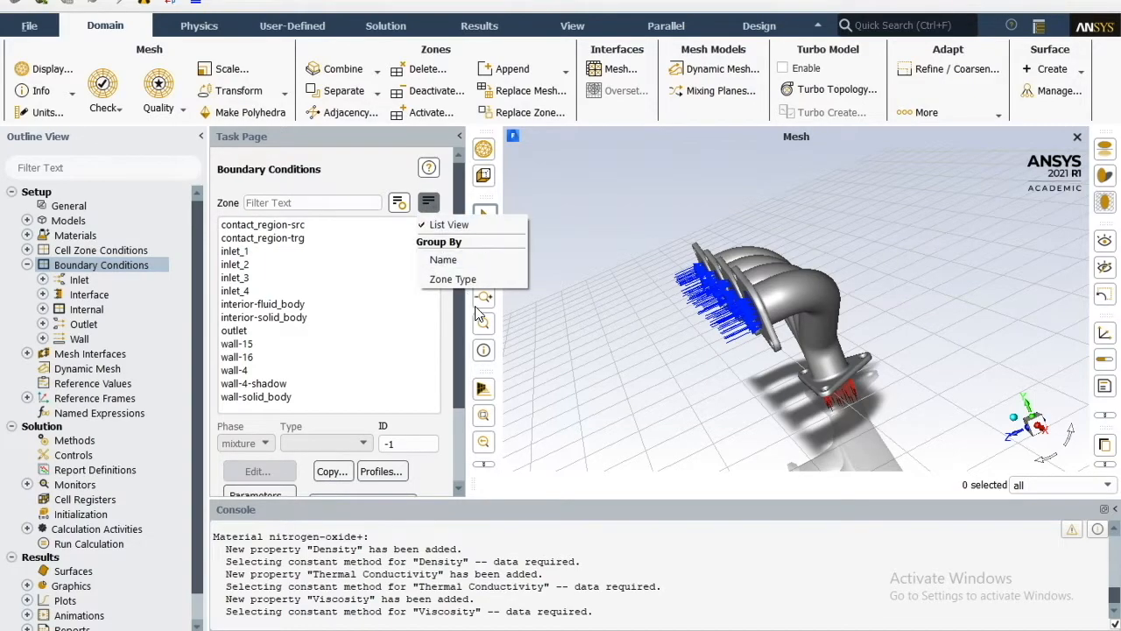
{"action": "left_click", "coordinate": [456, 280]}
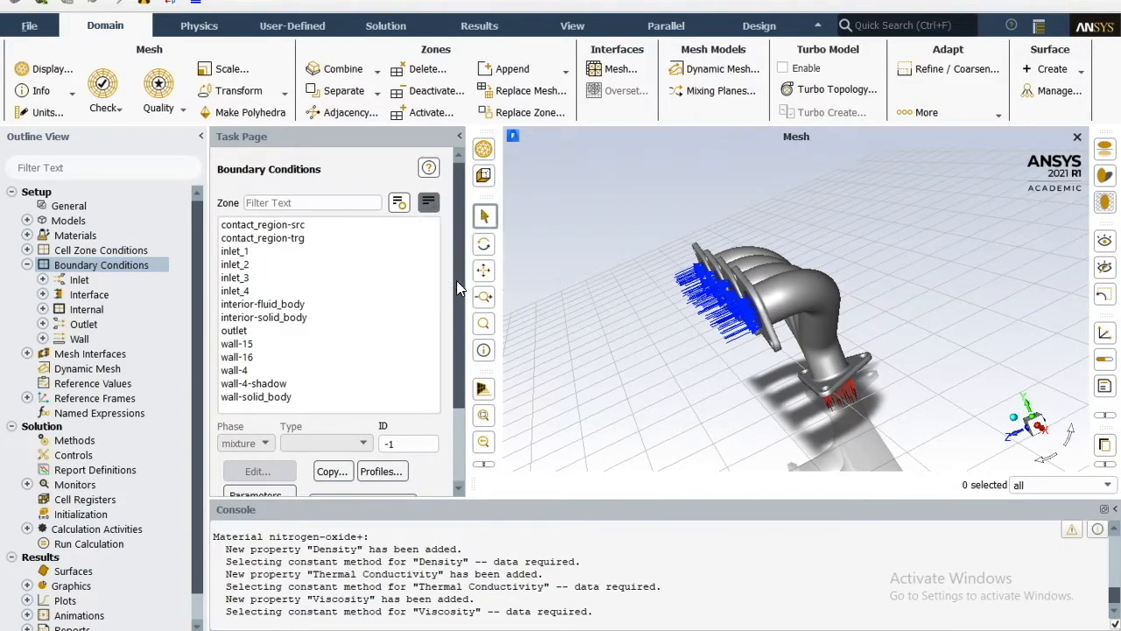
{"action": "left_click_drag", "start_coordinate": [433, 258], "coordinate": [435, 222]}
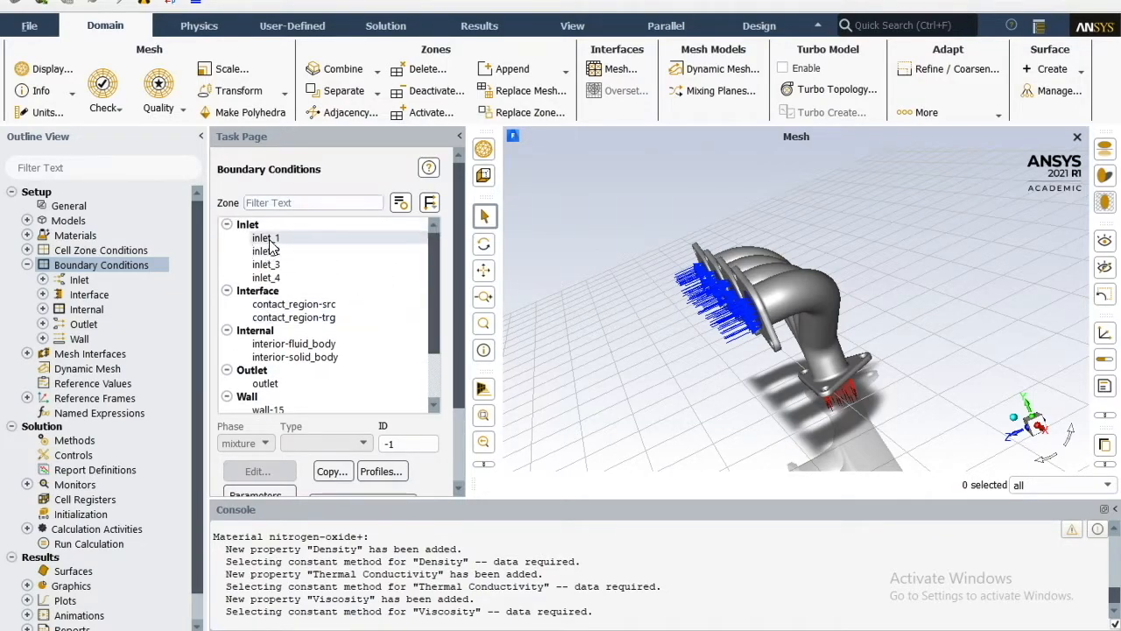
Examine the four inlet zones in the boundary list and their locations on the manifold
{"action": "left_click", "coordinate": [267, 238]}
{"action": "left_click", "coordinate": [267, 265]}
{"action": "left_click", "coordinate": [266, 277]}
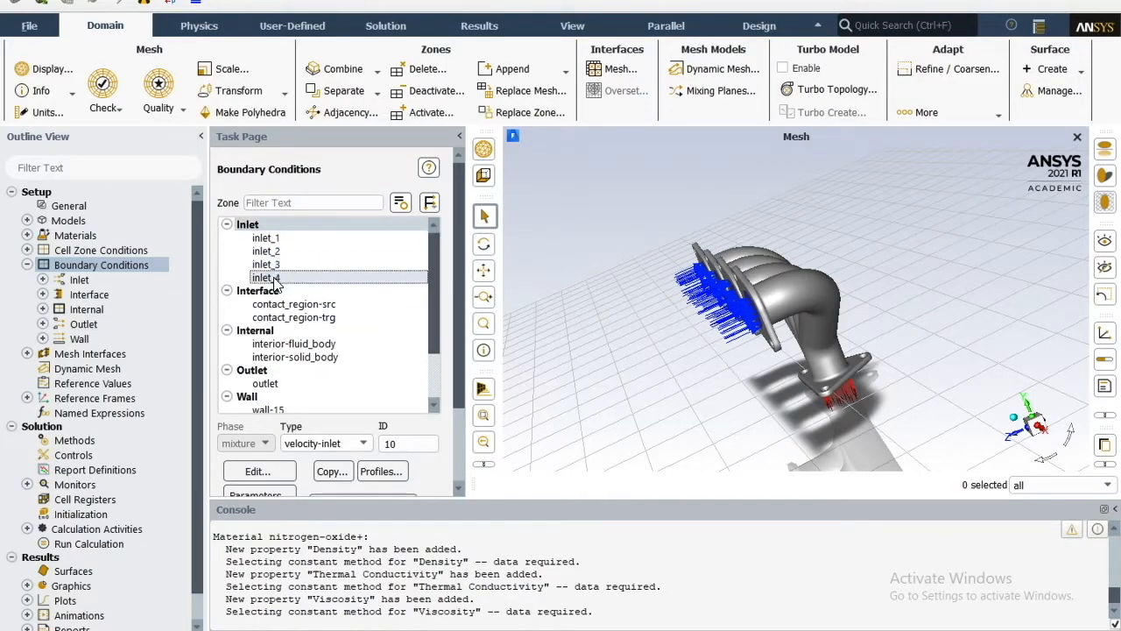
{"action": "left_click_drag", "start_coordinate": [434, 298], "coordinate": [428, 230]}
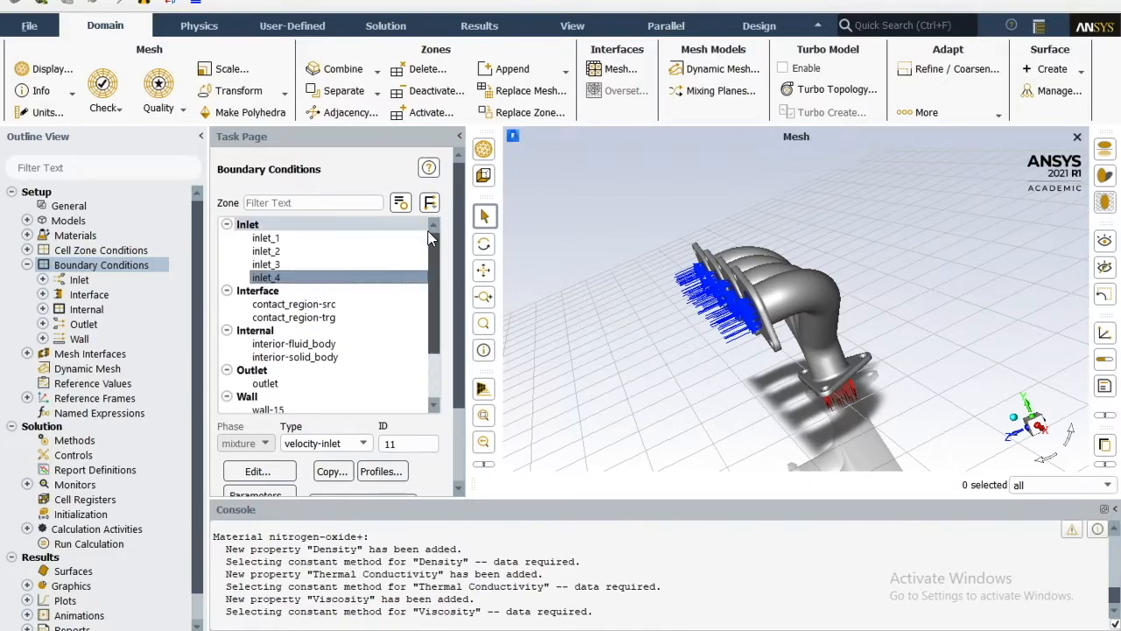
{"action": "left_click", "coordinate": [308, 241]}
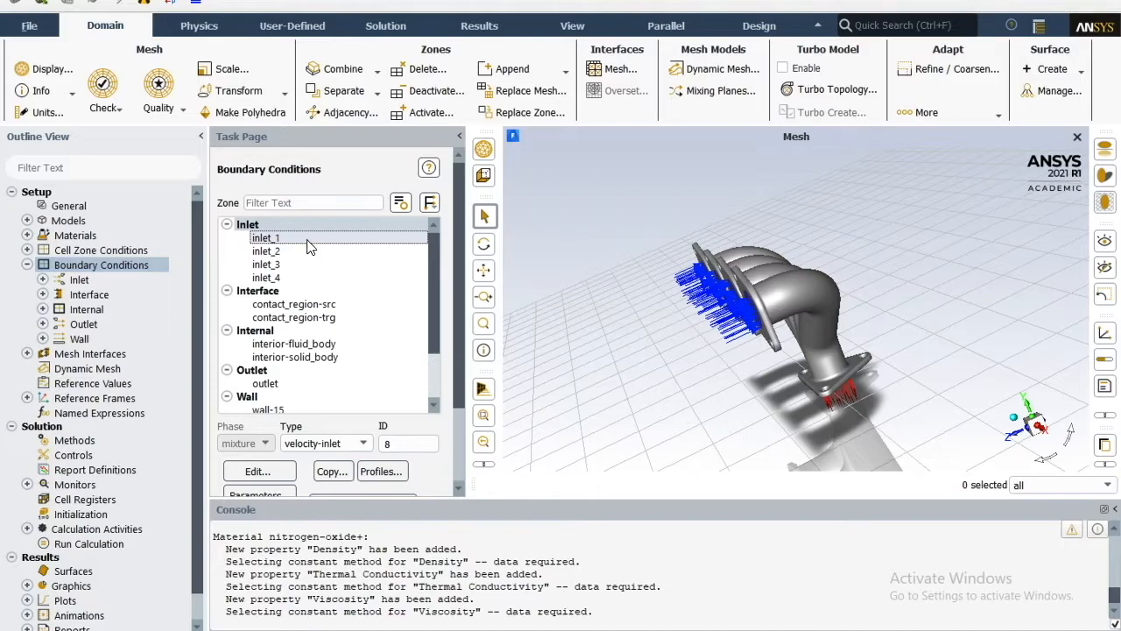
{"action": "left_click_drag", "start_coordinate": [692, 337], "coordinate": [891, 316]}
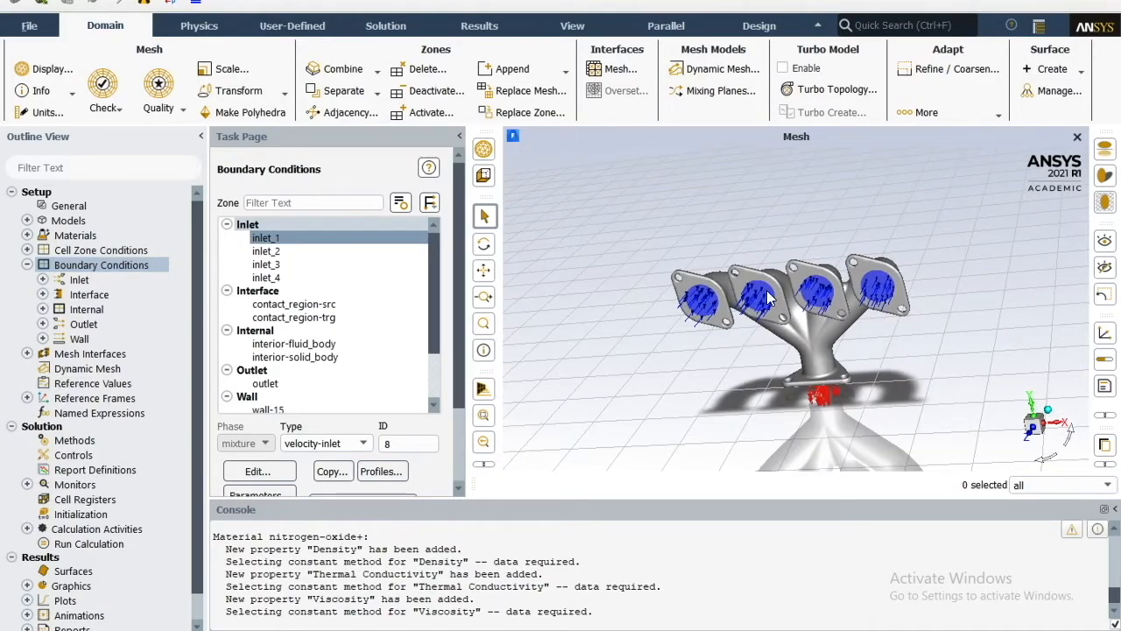
{"action": "left_click_drag", "start_coordinate": [858, 347], "coordinate": [812, 377]}
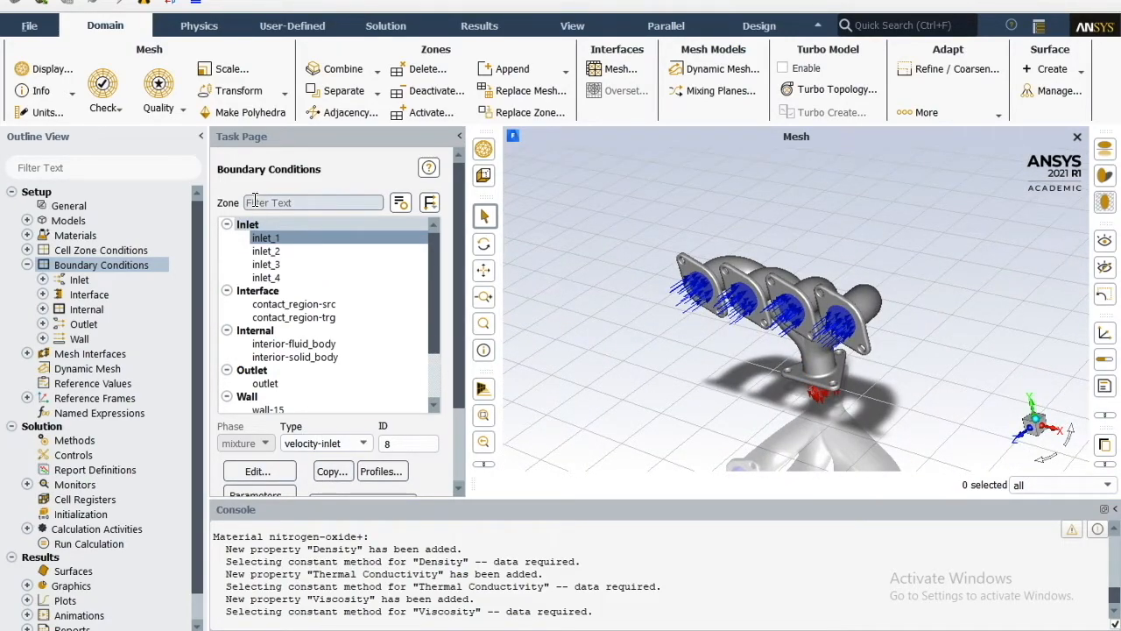
Enter a velocity magnitude for inlet_1, set its temperature to 60 °C, apply the values and close the inlet settings
{"action": "left_click", "coordinate": [267, 470]}
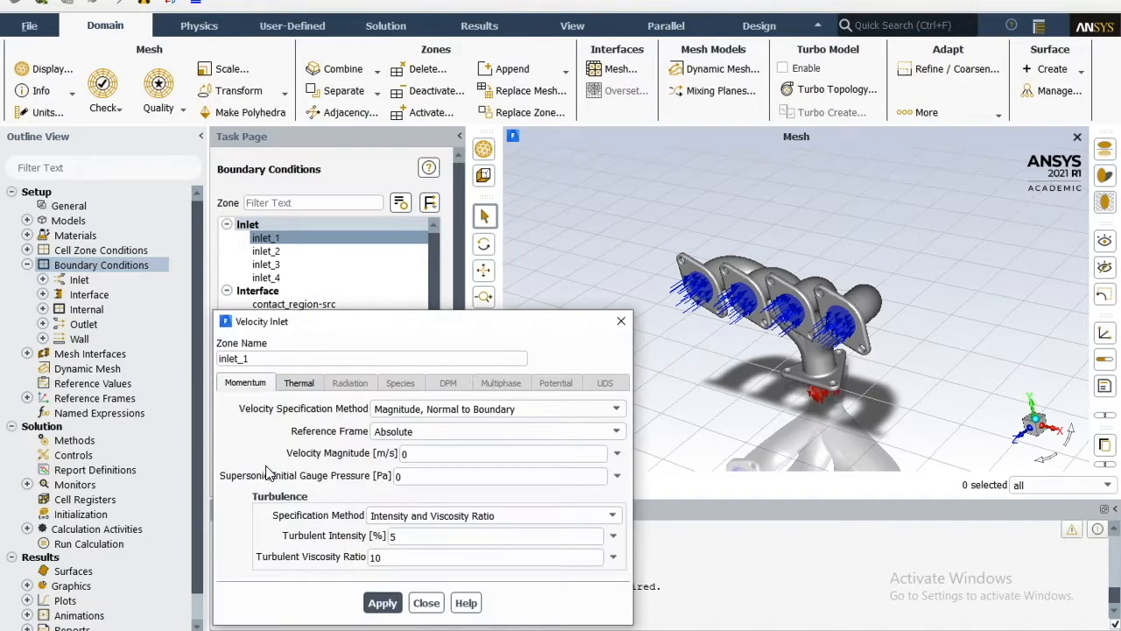
{"action": "left_click_drag", "start_coordinate": [441, 338], "coordinate": [530, 183]}
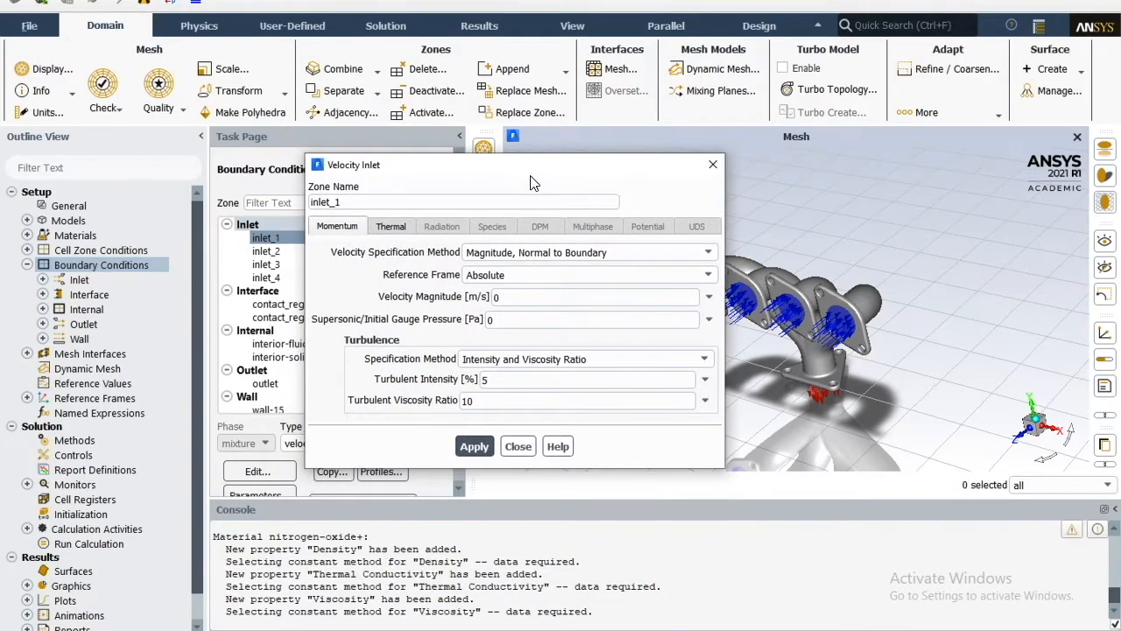
{"action": "left_click", "coordinate": [508, 298]}
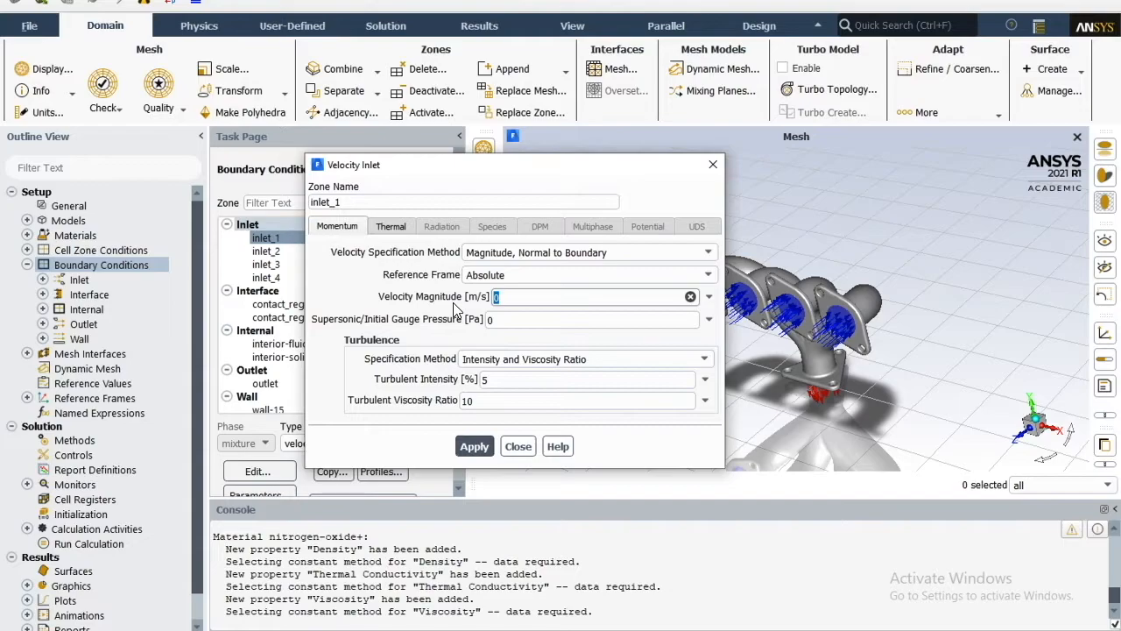
{"action": "left_click", "coordinate": [393, 227]}
{"action": "left_click", "coordinate": [435, 253]}
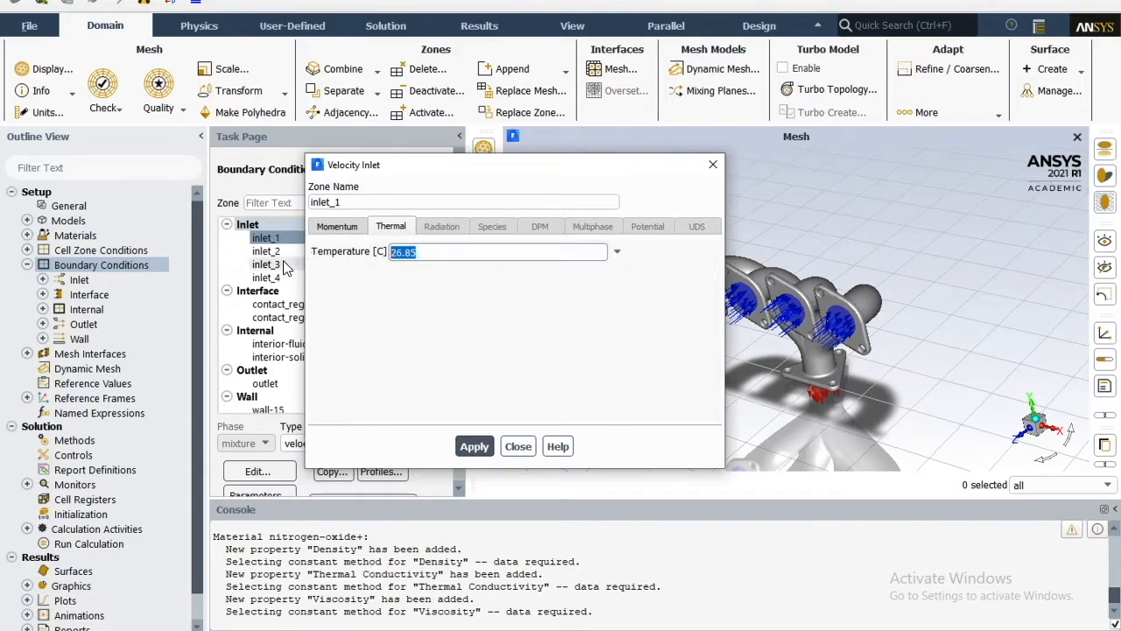
{"action": "type", "text": "60"}
{"action": "left_click", "coordinate": [465, 453]}
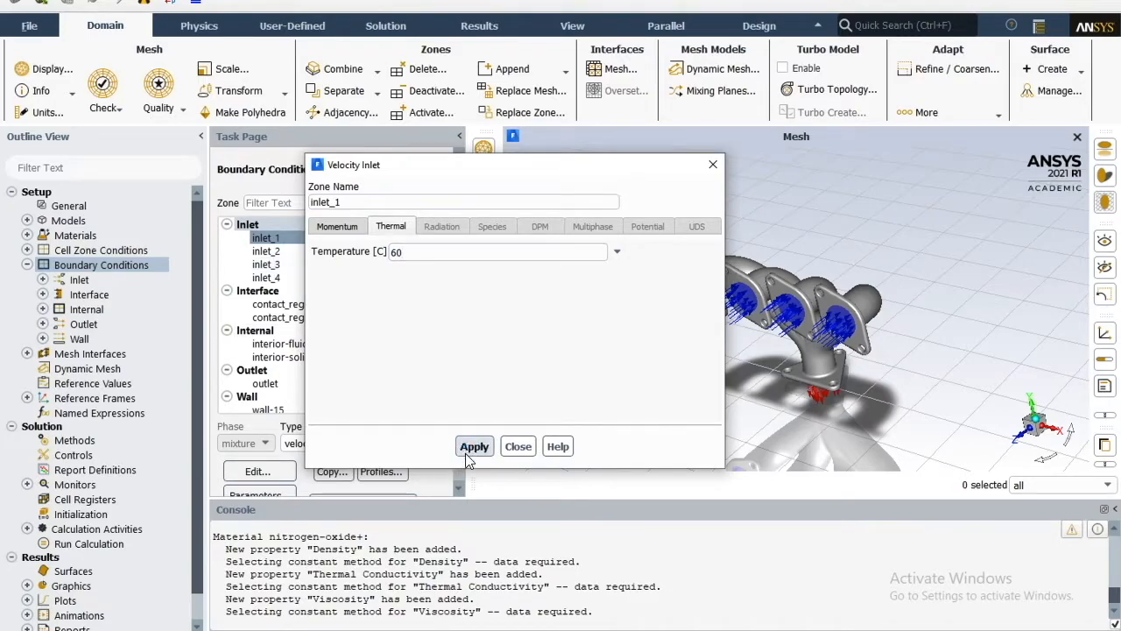
{"action": "left_click", "coordinate": [711, 167]}
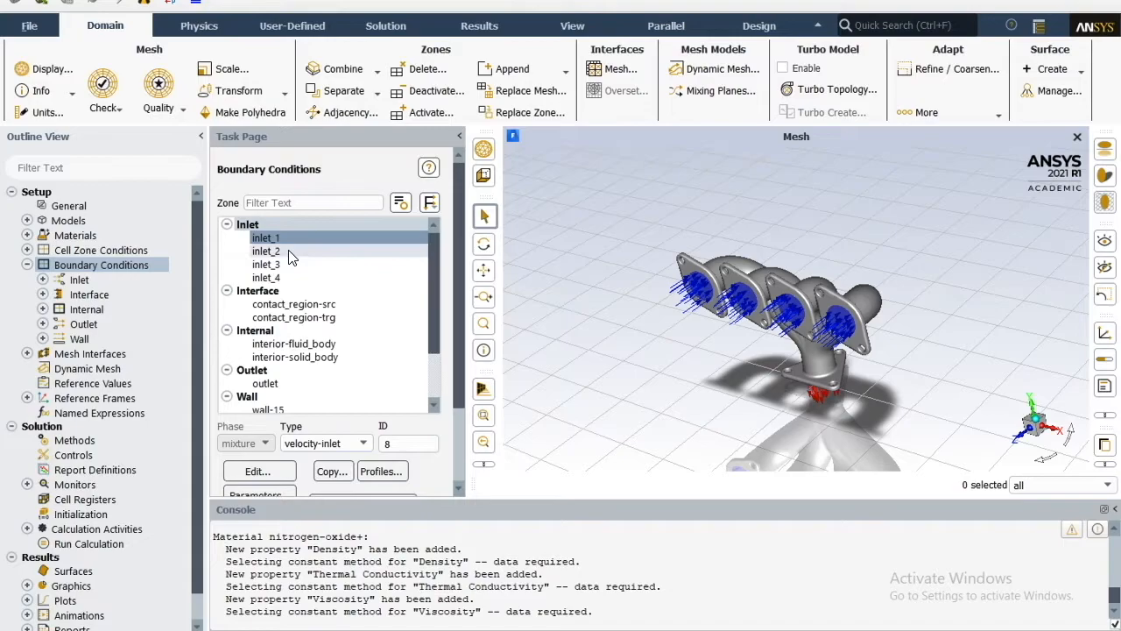
Set inlet_2 to a velocity magnitude of 3 m/s and a temperature of 60 °C, apply and close its settings
{"action": "left_click", "coordinate": [292, 253]}
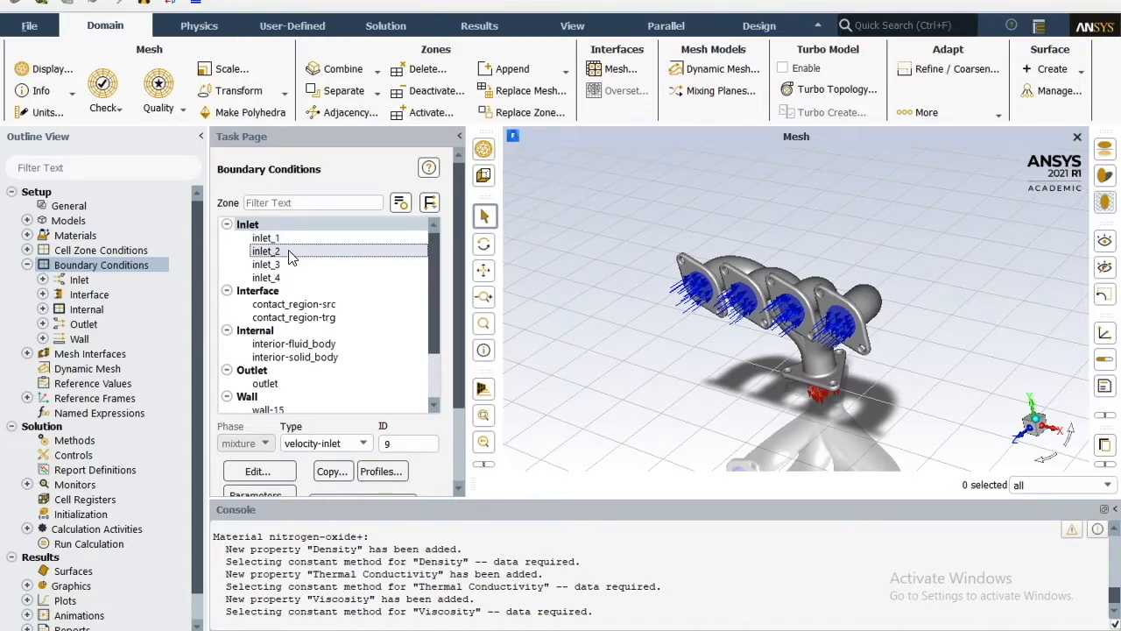
{"action": "left_click", "coordinate": [265, 471]}
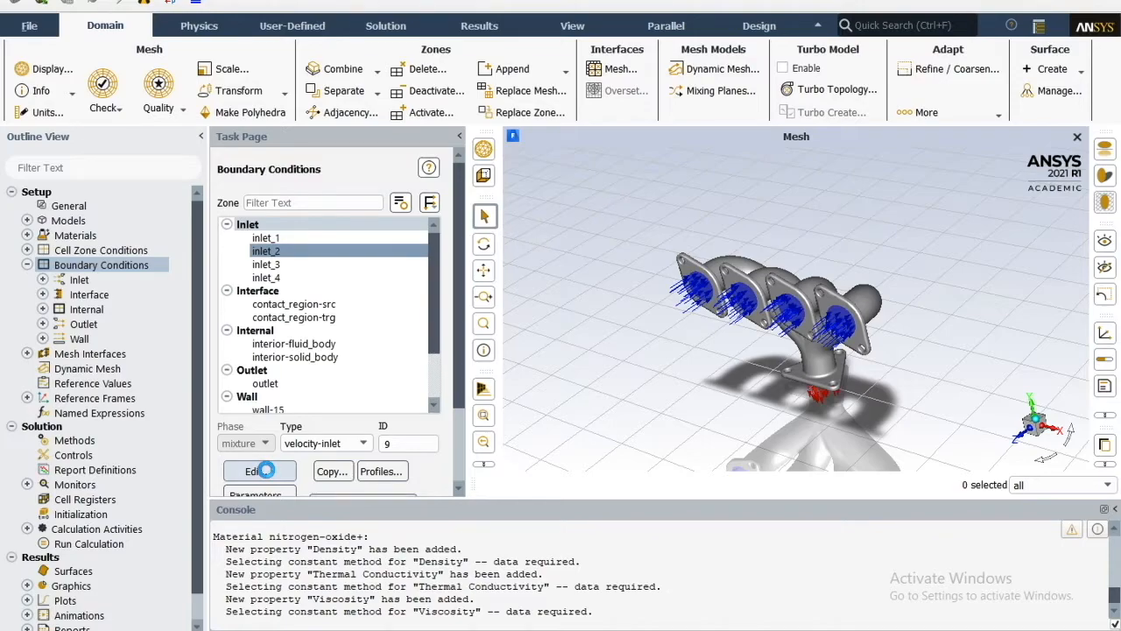
{"action": "left_click", "coordinate": [266, 471]}
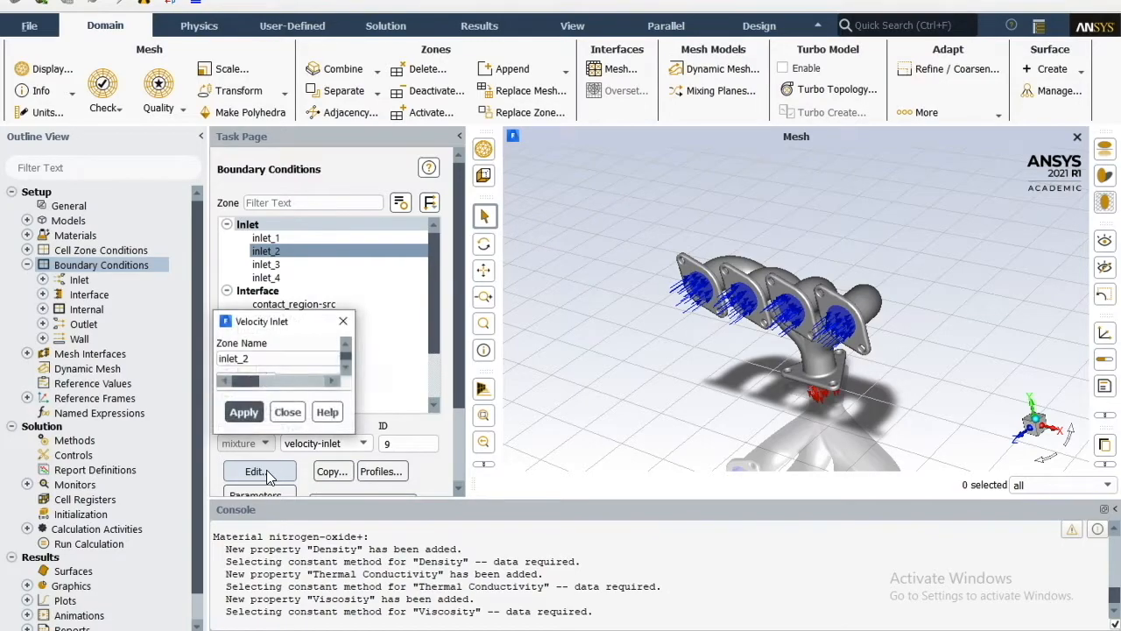
{"action": "left_click", "coordinate": [507, 334]}
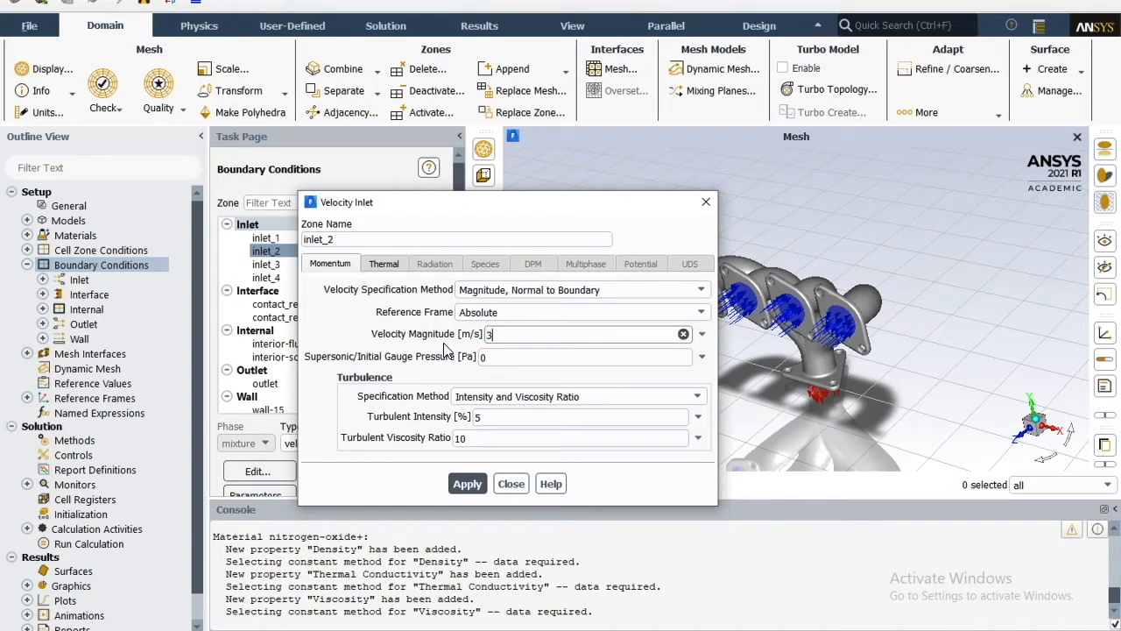
{"action": "left_click", "coordinate": [384, 264]}
{"action": "left_click", "coordinate": [399, 289]}
{"action": "type", "text": "60"}
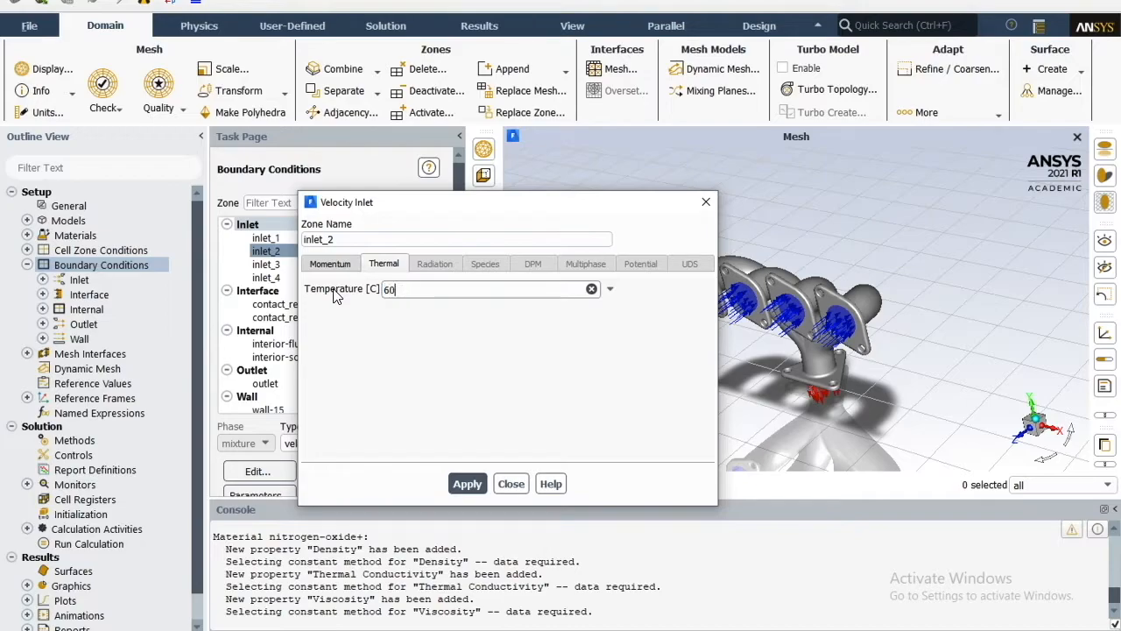
{"action": "left_click", "coordinate": [469, 484]}
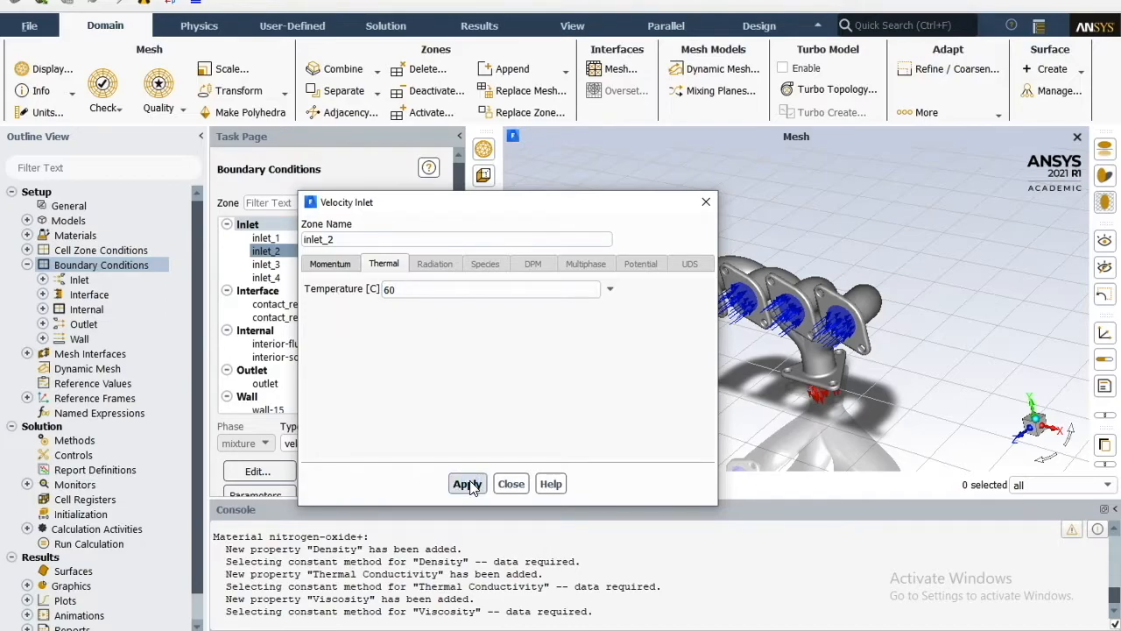
{"action": "left_click", "coordinate": [706, 203]}
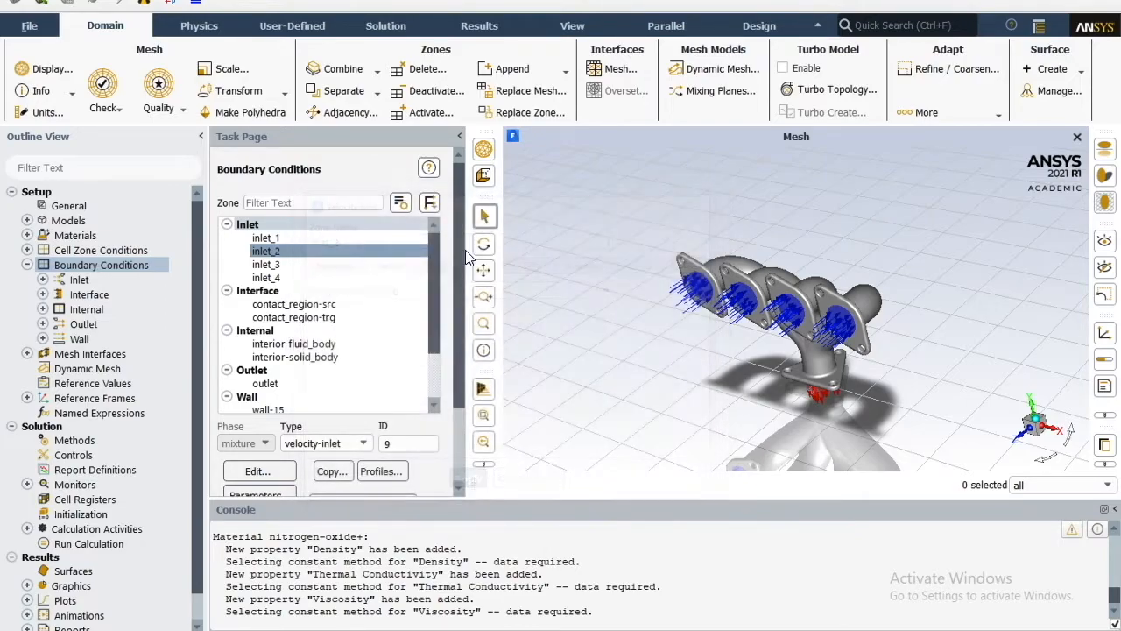
Set inlet_3 to a velocity magnitude of 3 m/s and a temperature of 60 °C, apply and close its settings
{"action": "left_click", "coordinate": [266, 264]}
{"action": "left_click", "coordinate": [285, 471]}
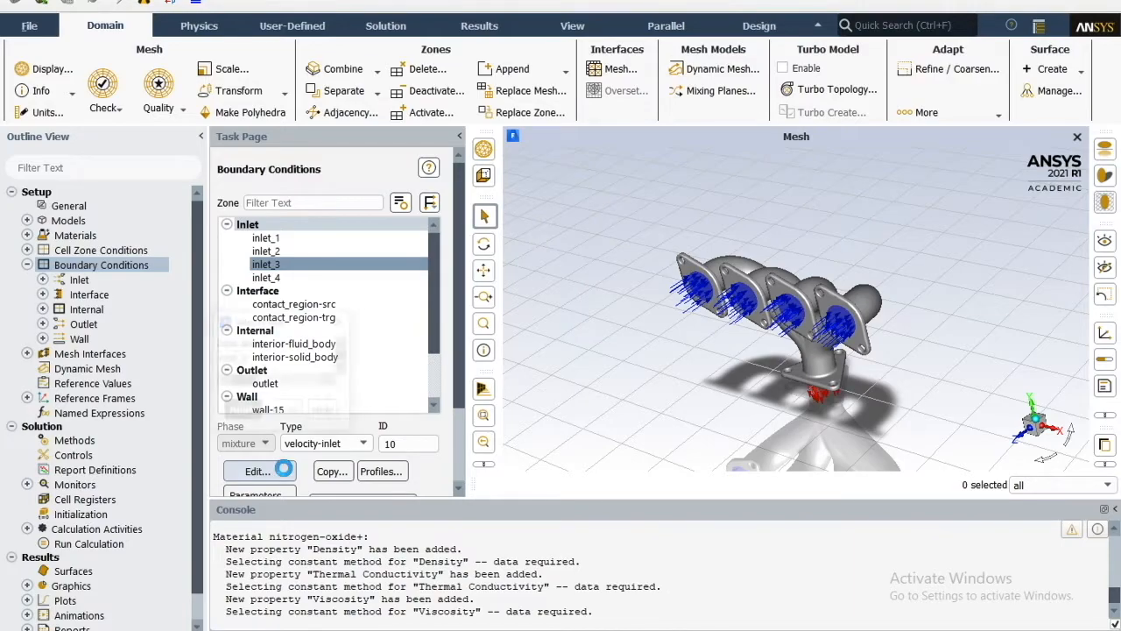
{"action": "double_click", "coordinate": [479, 350]}
{"action": "type", "text": "3"}
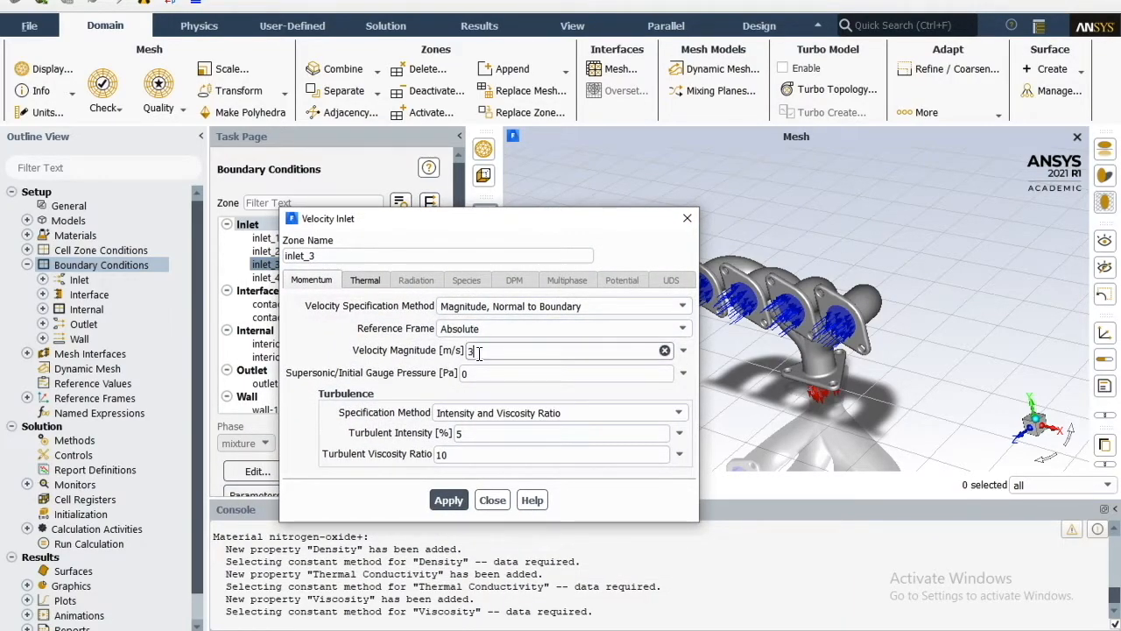
{"action": "left_click", "coordinate": [366, 280]}
{"action": "left_click_drag", "start_coordinate": [449, 306], "coordinate": [305, 306]}
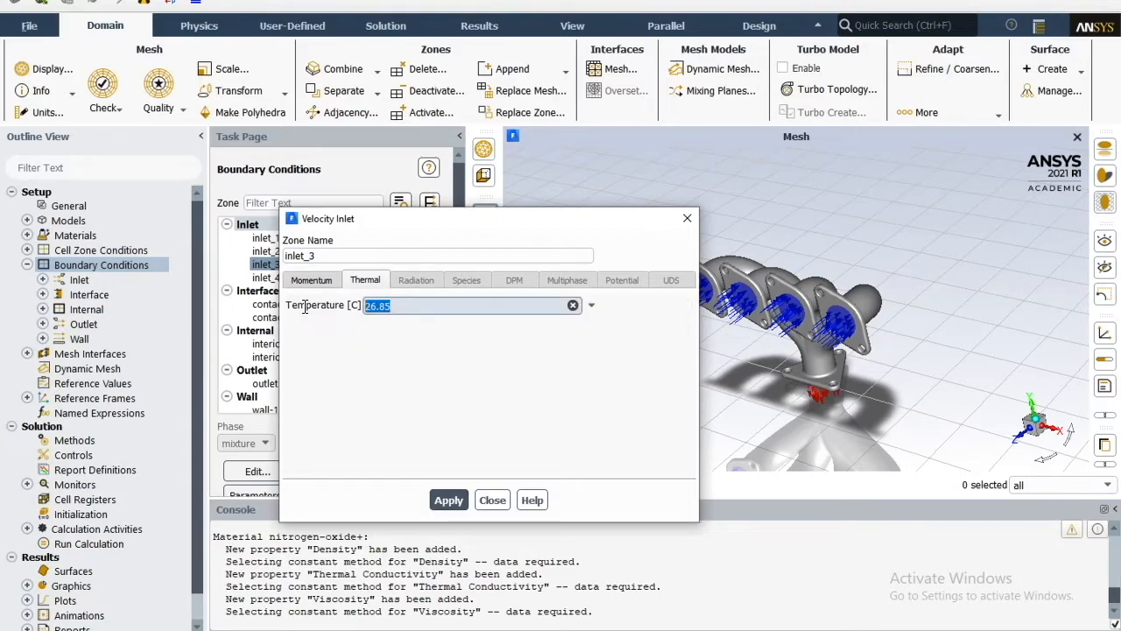
{"action": "type", "text": "60"}
{"action": "left_click", "coordinate": [447, 500]}
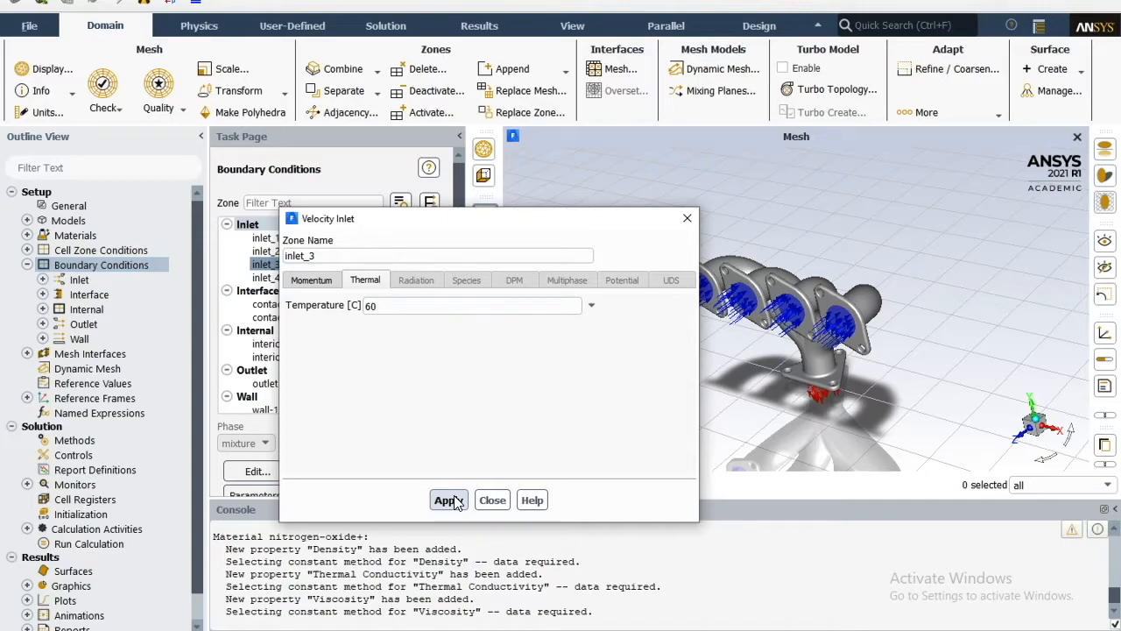
{"action": "left_click", "coordinate": [688, 218]}
Set inlet_4 to a velocity magnitude of 3 m/s and a temperature of 60 °C, apply and close its settings
{"action": "left_click", "coordinate": [287, 278]}
{"action": "left_click", "coordinate": [263, 472]}
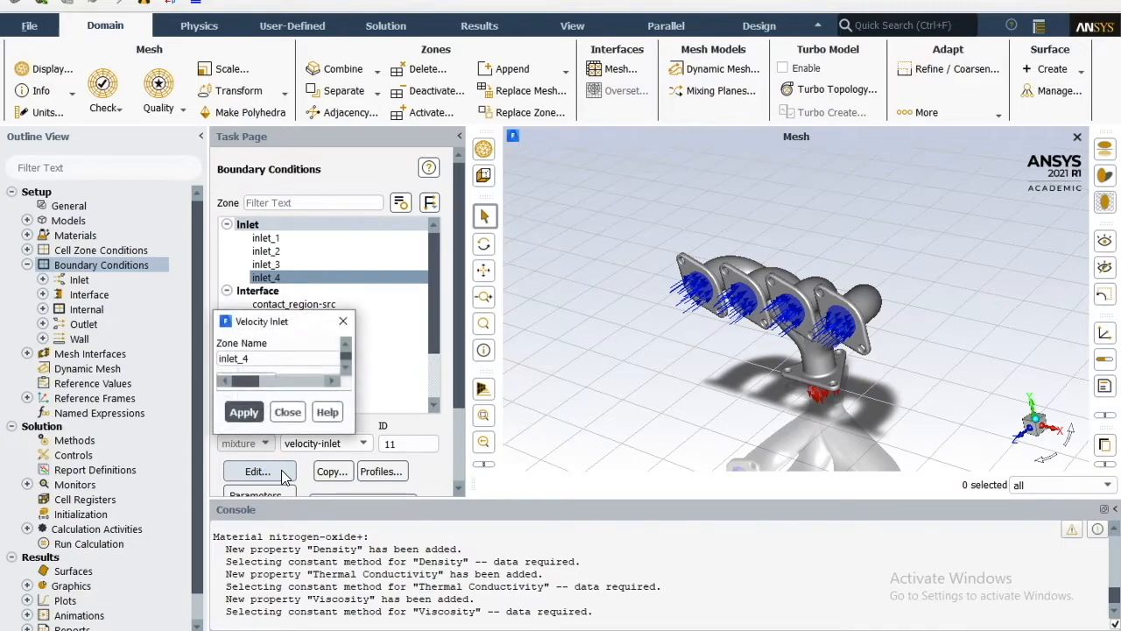
{"action": "left_click_drag", "start_coordinate": [394, 340], "coordinate": [541, 181]}
{"action": "double_click", "coordinate": [574, 297]}
{"action": "type", "text": "3"}
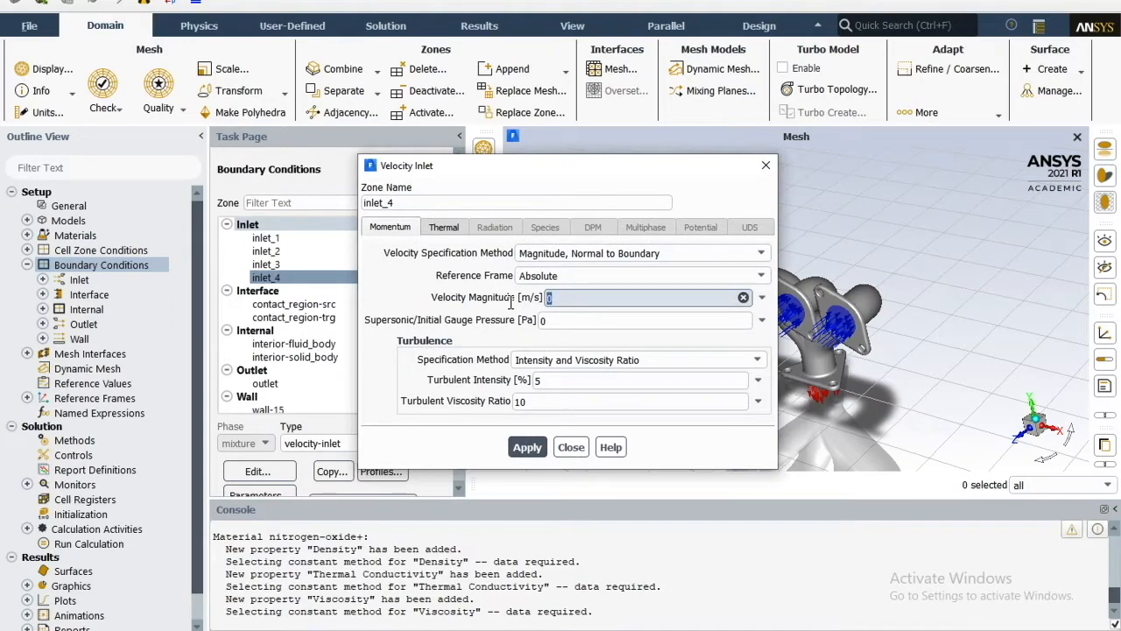
{"action": "left_click", "coordinate": [445, 228]}
{"action": "left_click_drag", "start_coordinate": [496, 254], "coordinate": [363, 262]}
{"action": "type", "text": "60"}
{"action": "left_click", "coordinate": [528, 447]}
{"action": "left_click", "coordinate": [528, 448]}
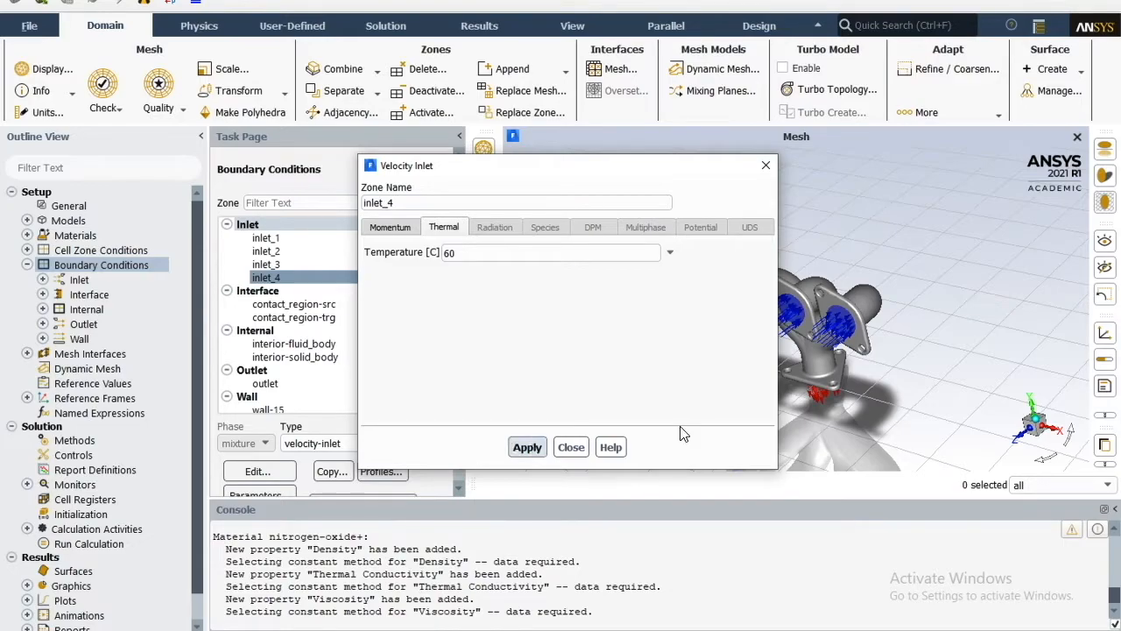
{"action": "left_click", "coordinate": [764, 164]}
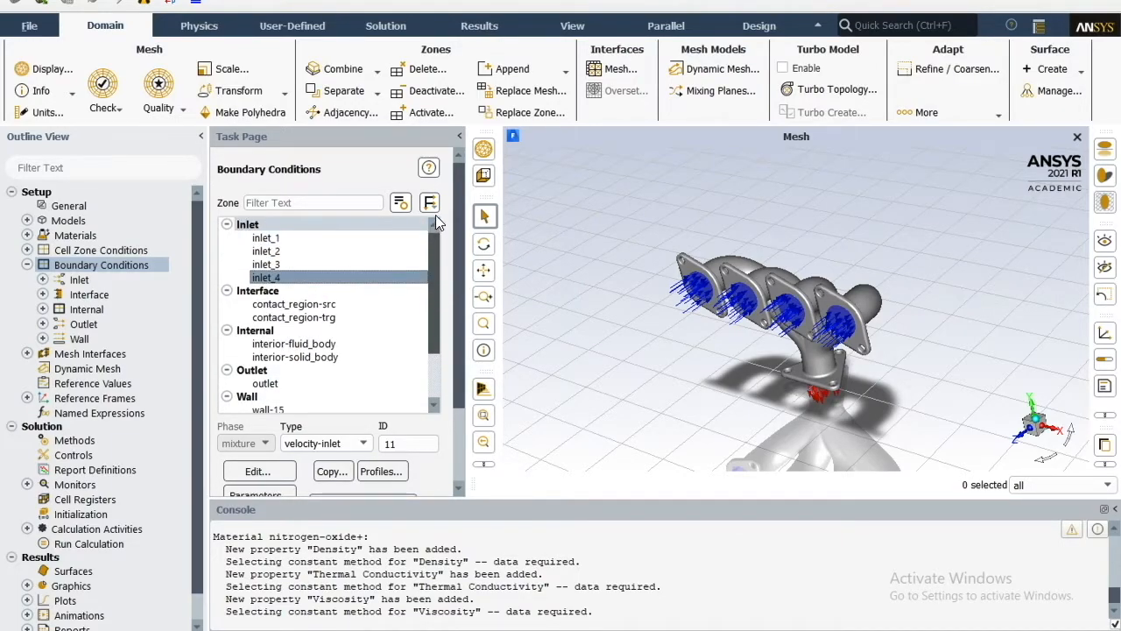
Give wall-solid_body a convection thermal condition with a heat transfer coefficient of 60 W/(m² K), apply it and close the wall settings
{"action": "scroll", "coordinate": [435, 220], "scroll_direction": "down", "scroll_amount": 2}
{"action": "left_click", "coordinate": [292, 398]}
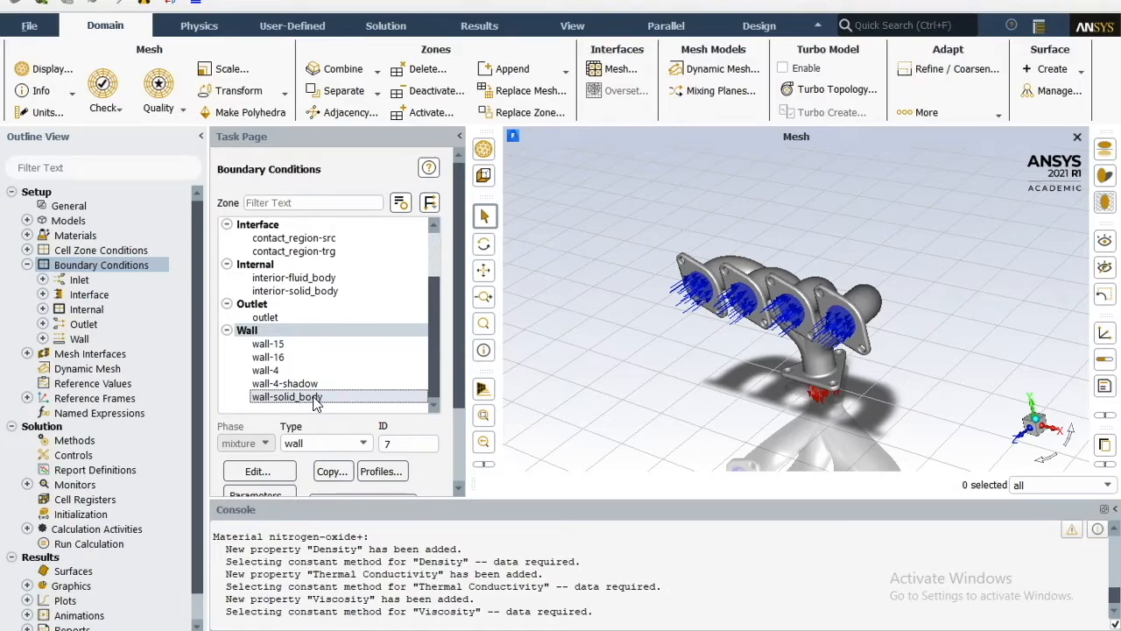
{"action": "left_click", "coordinate": [316, 399]}
{"action": "left_click", "coordinate": [267, 468]}
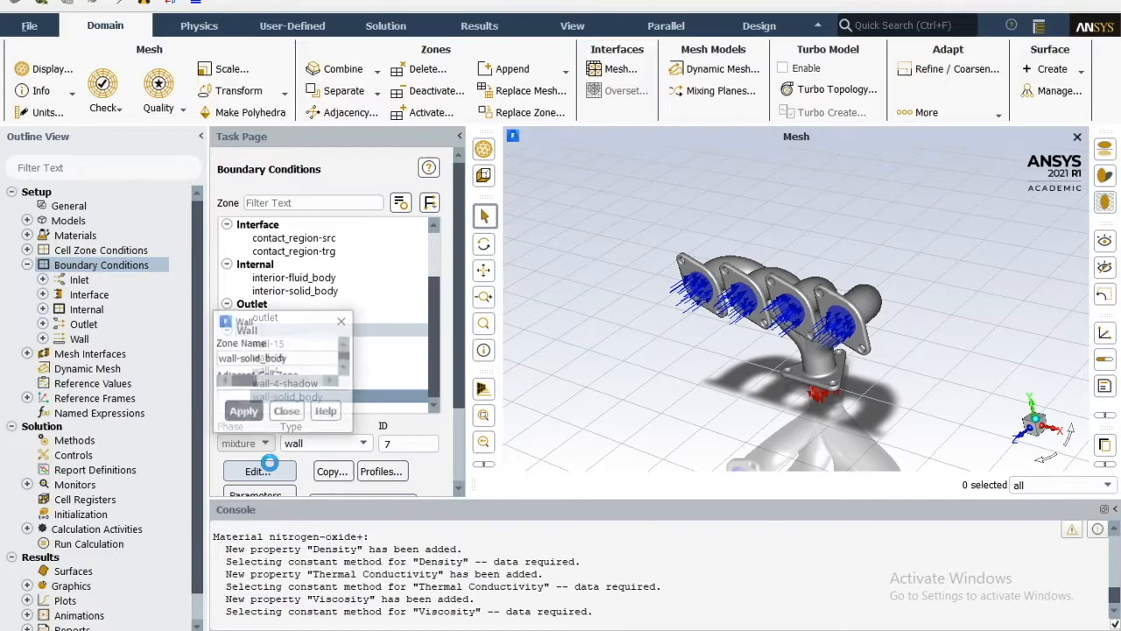
{"action": "left_click_drag", "start_coordinate": [624, 150], "coordinate": [462, 110]}
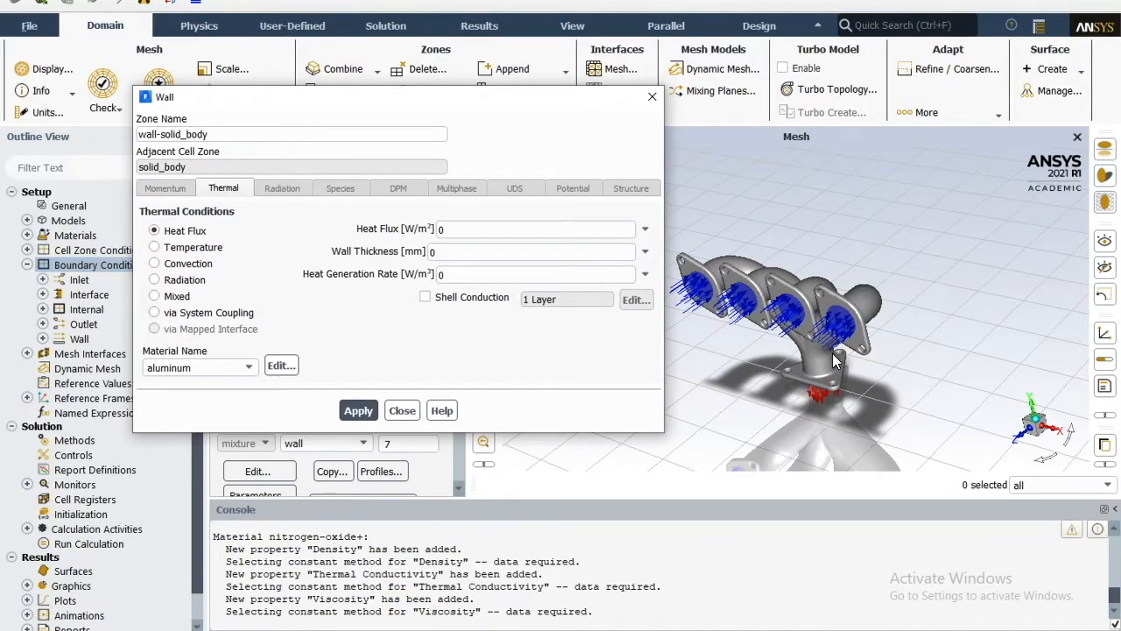
{"action": "left_click_drag", "start_coordinate": [495, 97], "coordinate": [496, 58]}
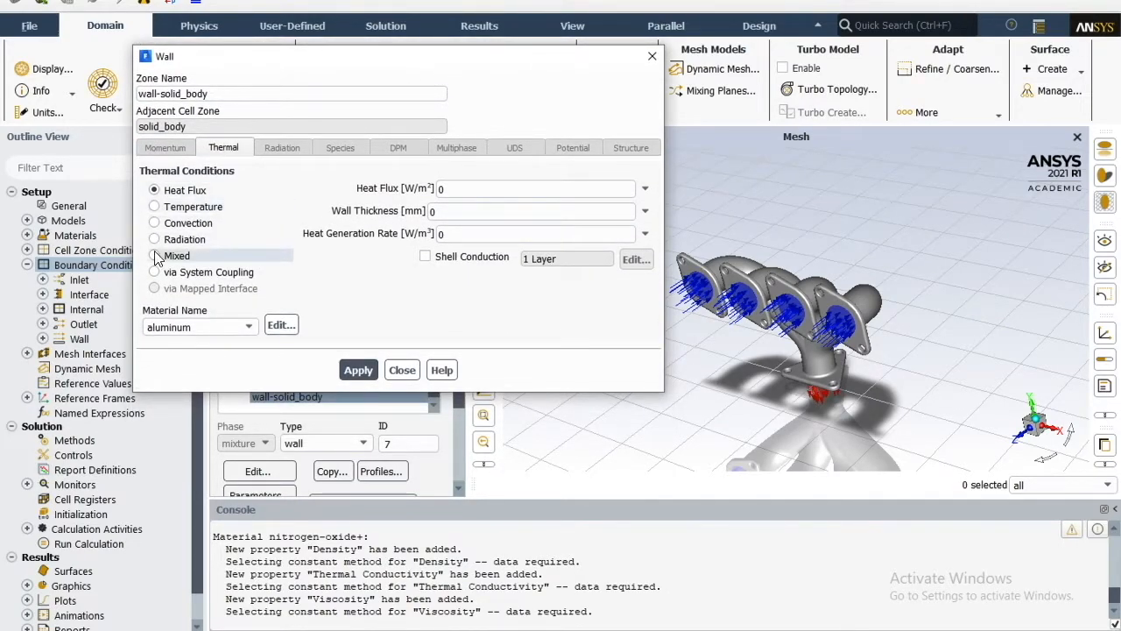
{"action": "left_click", "coordinate": [156, 224]}
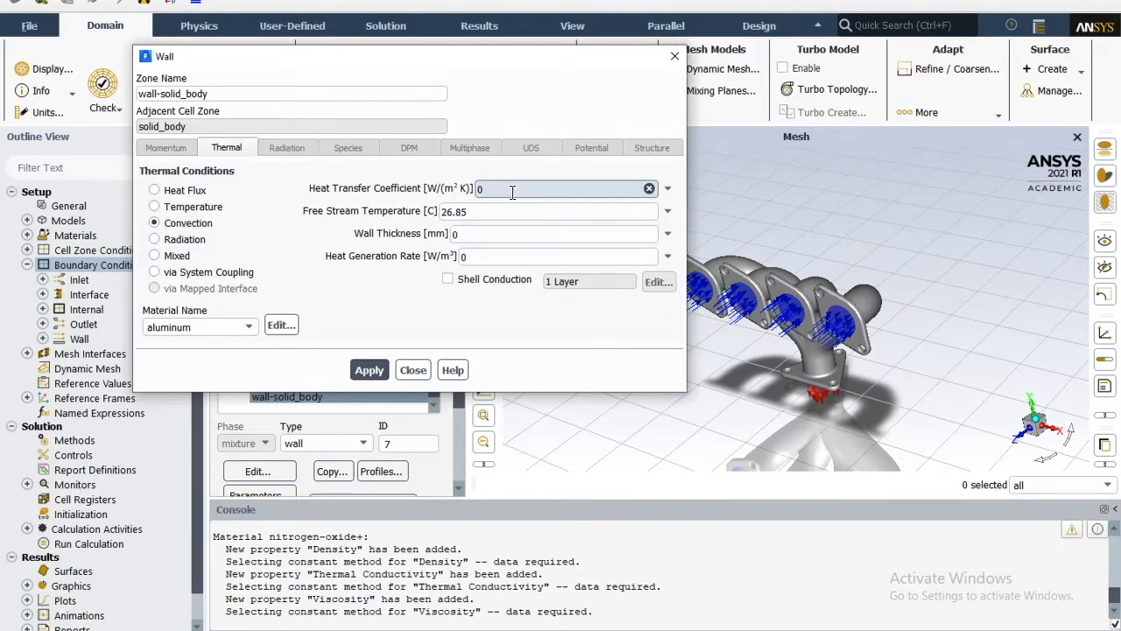
{"action": "left_click", "coordinate": [512, 191]}
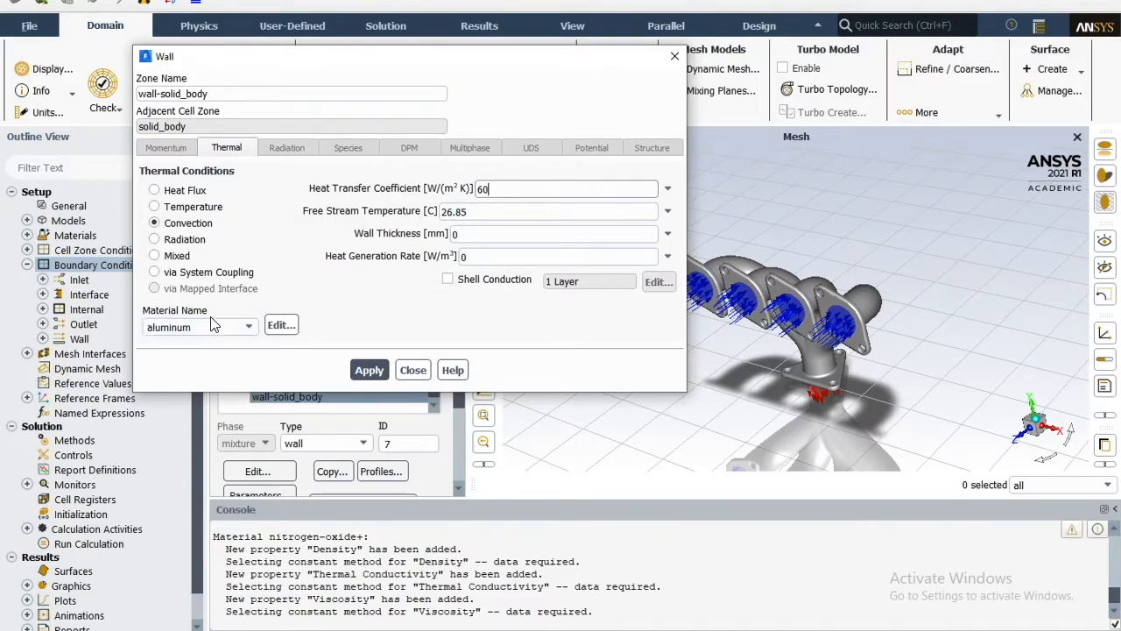
{"action": "left_click", "coordinate": [377, 377]}
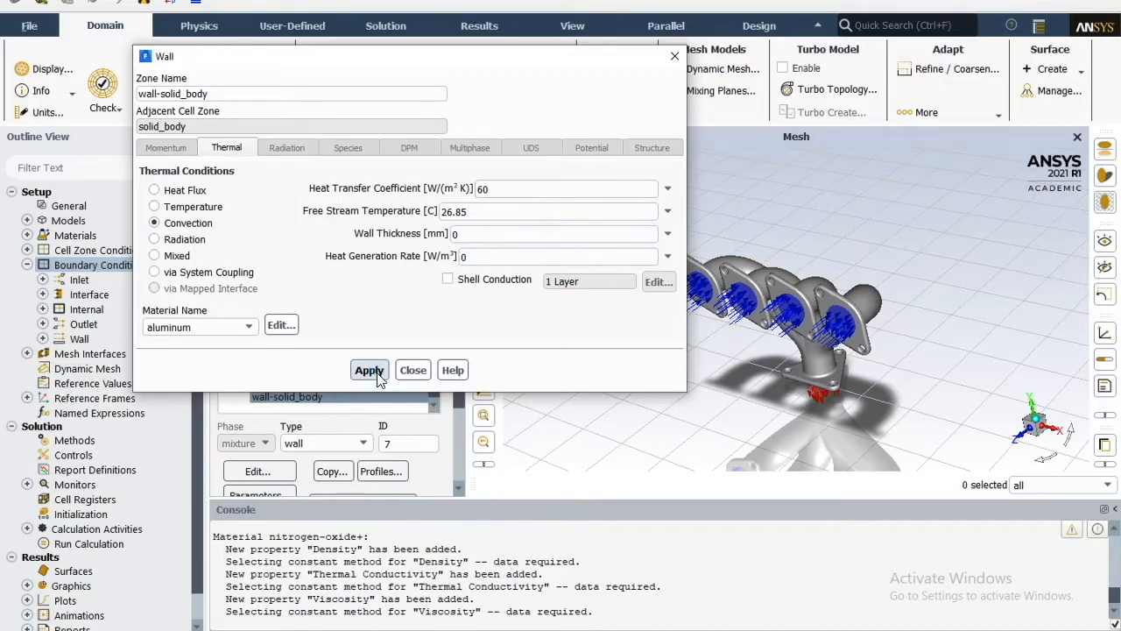
{"action": "left_click", "coordinate": [674, 60]}
Set the pressure-velocity coupling scheme to SIMPLE in the solution methods and review the spatial discretization settings
{"action": "left_click", "coordinate": [27, 265]}
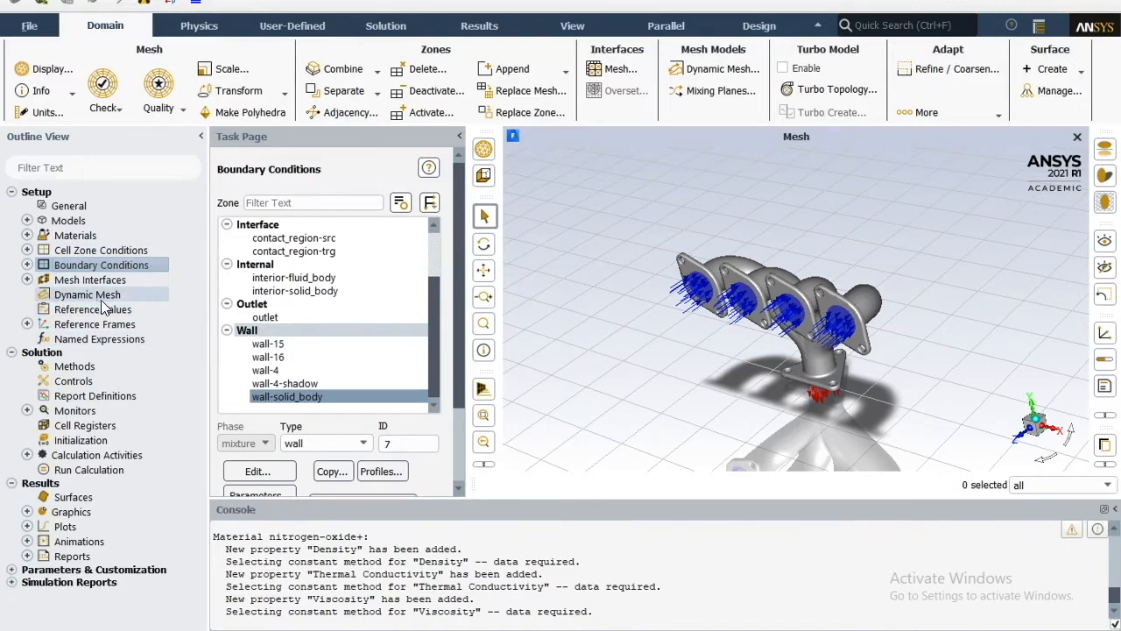
{"action": "left_click", "coordinate": [83, 367]}
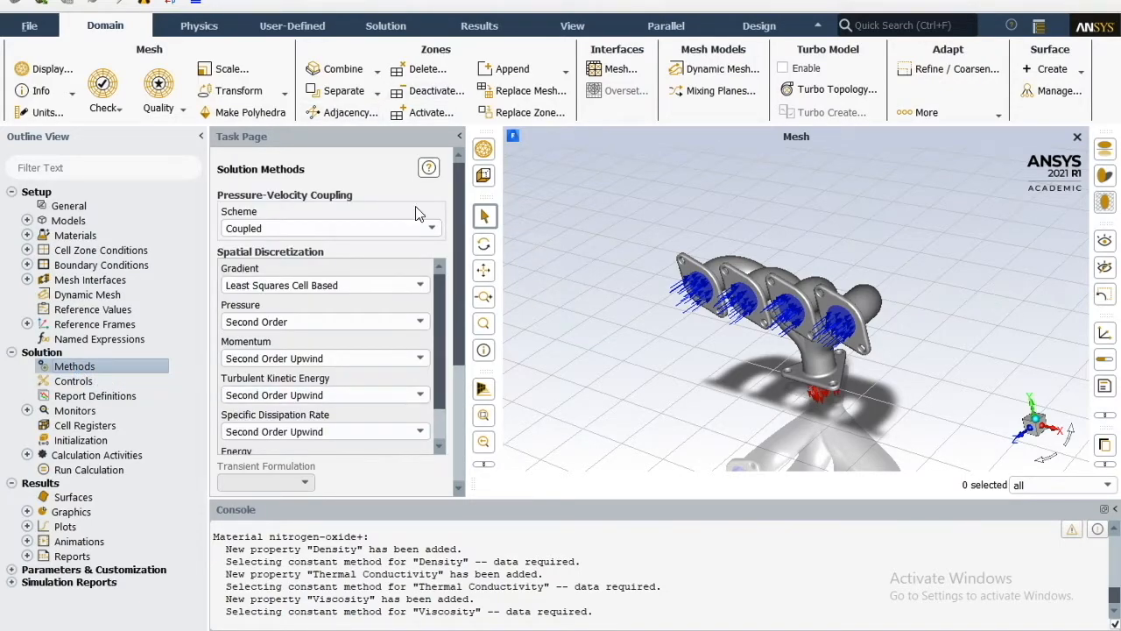
{"action": "left_click", "coordinate": [352, 228]}
{"action": "left_click", "coordinate": [349, 260]}
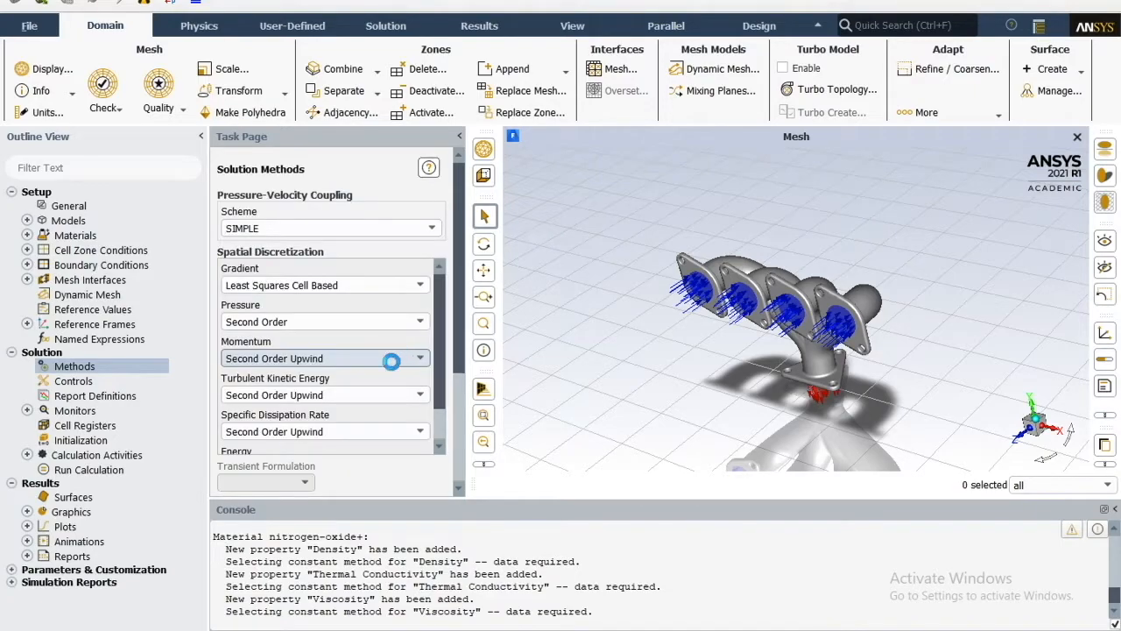
{"action": "scroll", "coordinate": [441, 341], "scroll_direction": "down", "scroll_amount": 1}
{"action": "scroll", "coordinate": [440, 341], "scroll_direction": "down", "scroll_amount": 1}
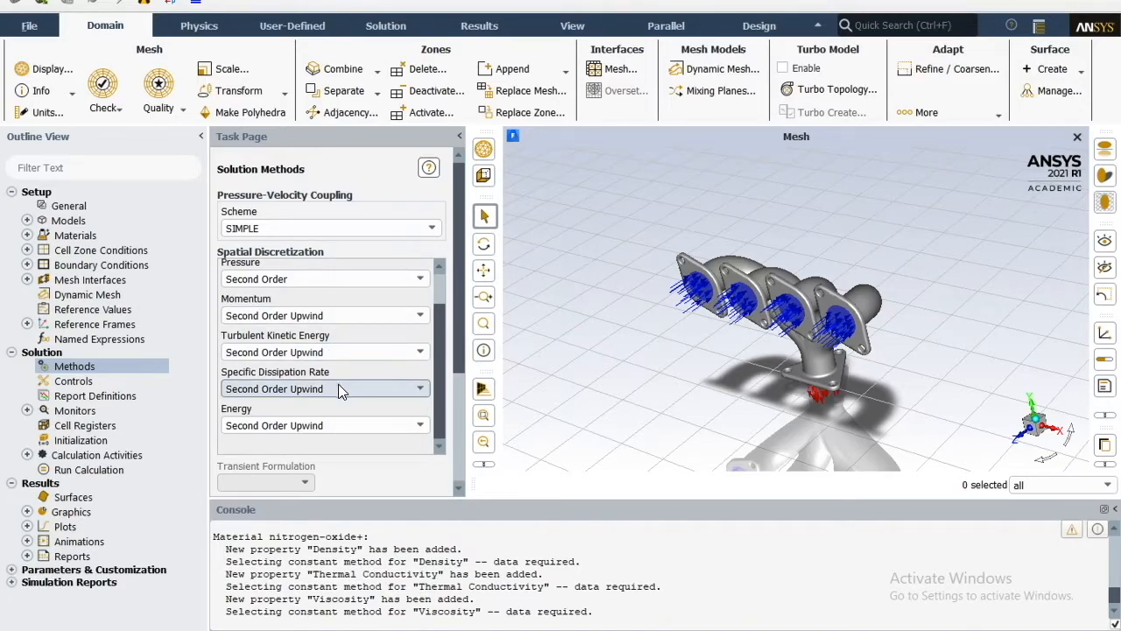
Create a facet maximum surface report definition named temp-def-0 for static temperature on the outlet
{"action": "double_click", "coordinate": [79, 398]}
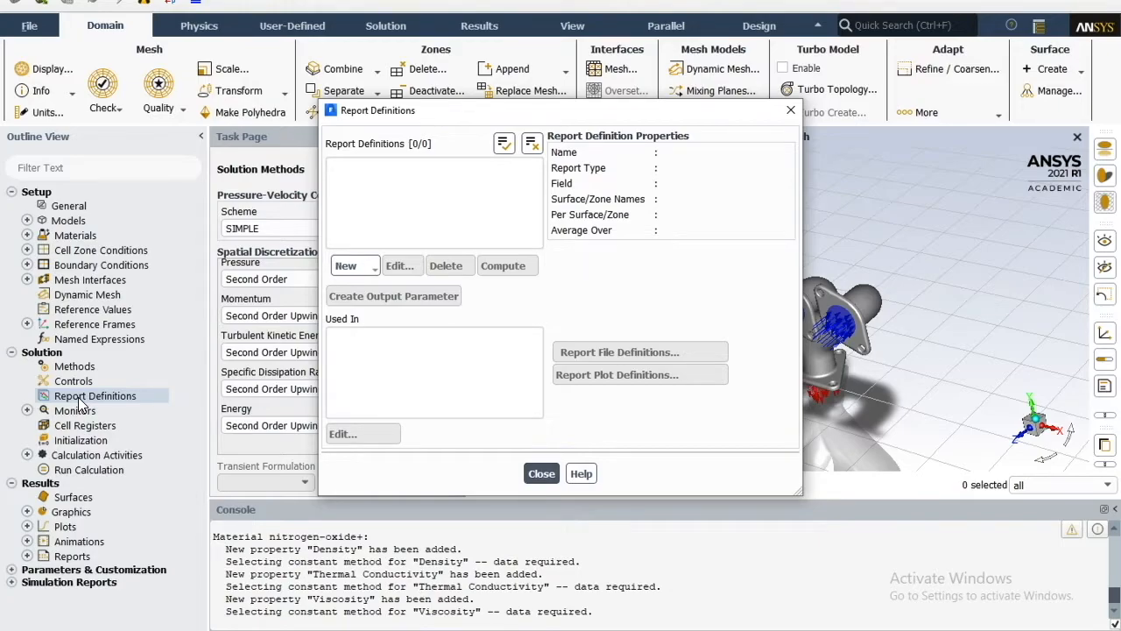
{"action": "left_click", "coordinate": [347, 269]}
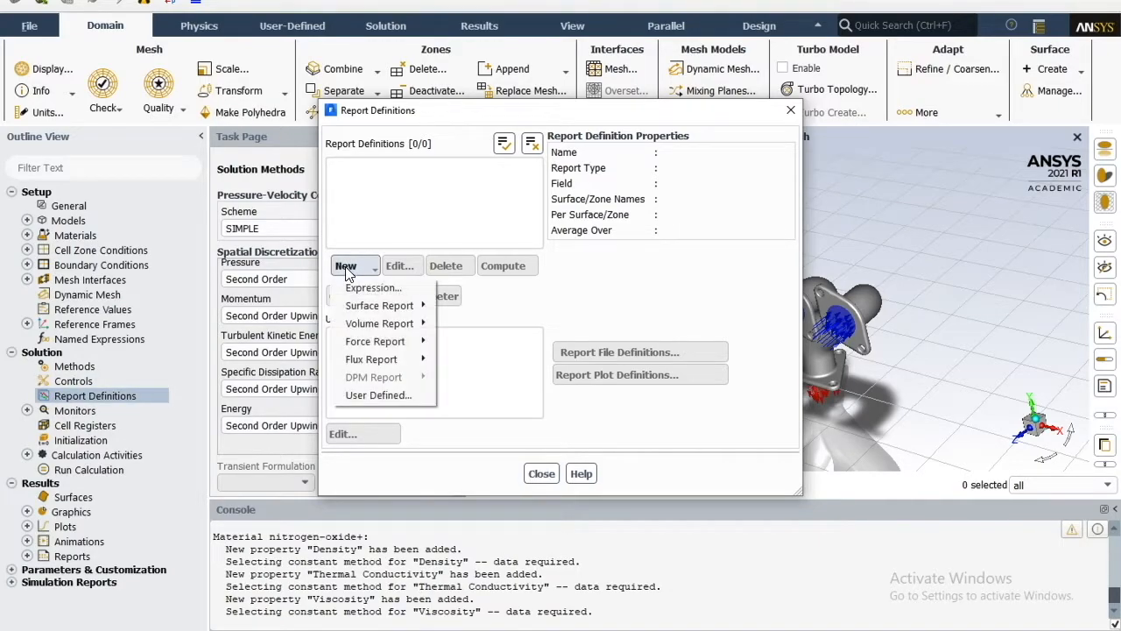
{"action": "mouse_move", "coordinate": [396, 306]}
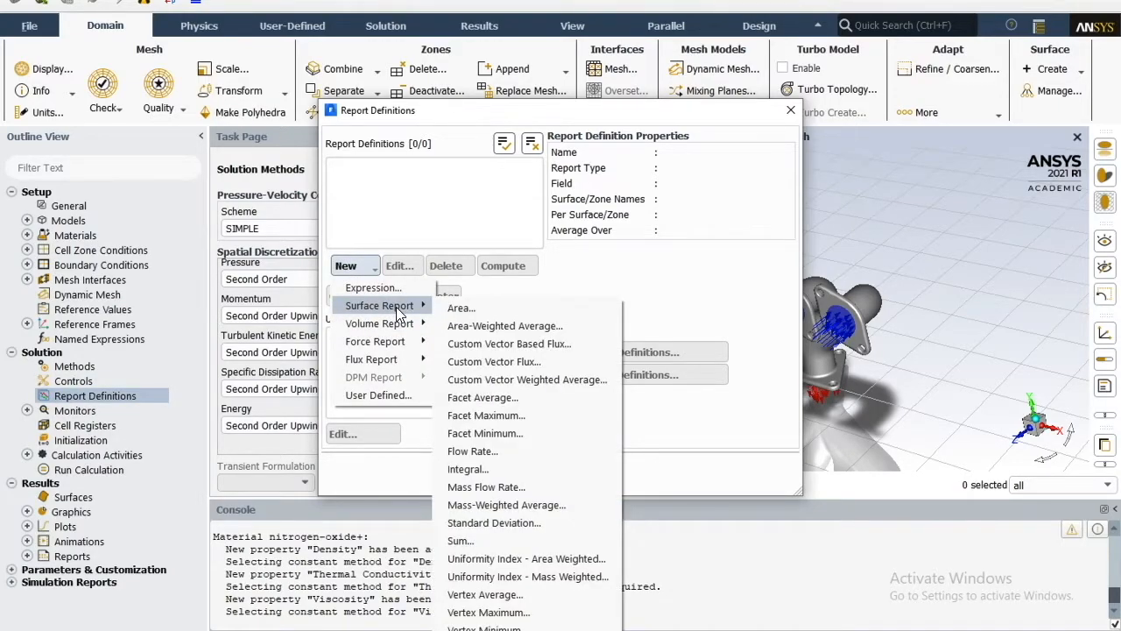
{"action": "left_click", "coordinate": [523, 415]}
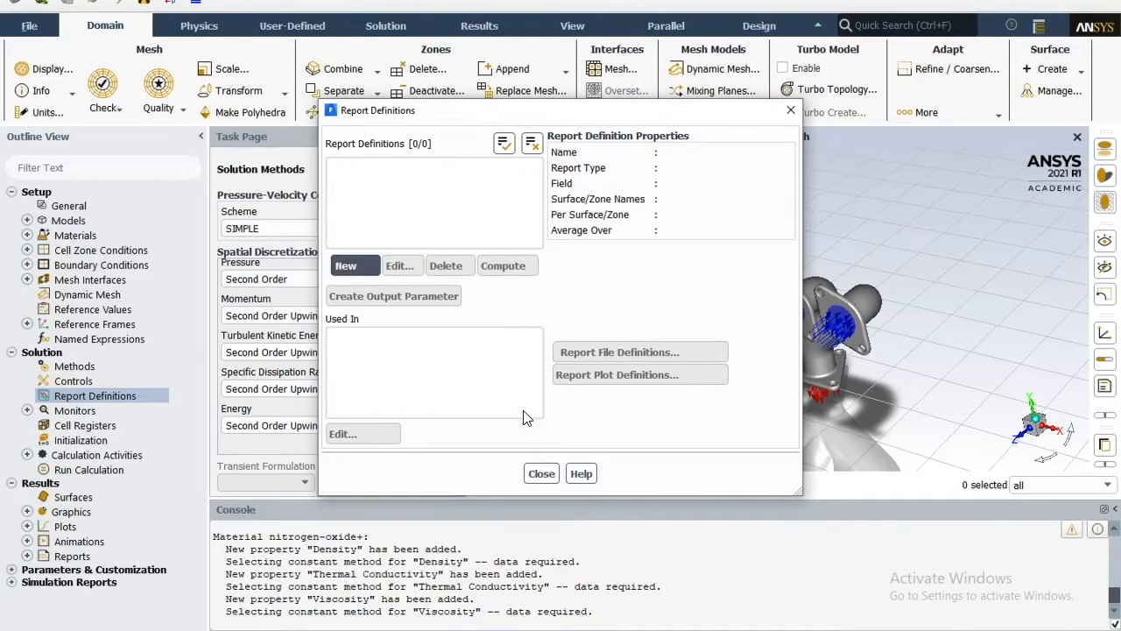
{"action": "double_click", "coordinate": [328, 102]}
{"action": "type", "text": "t"}
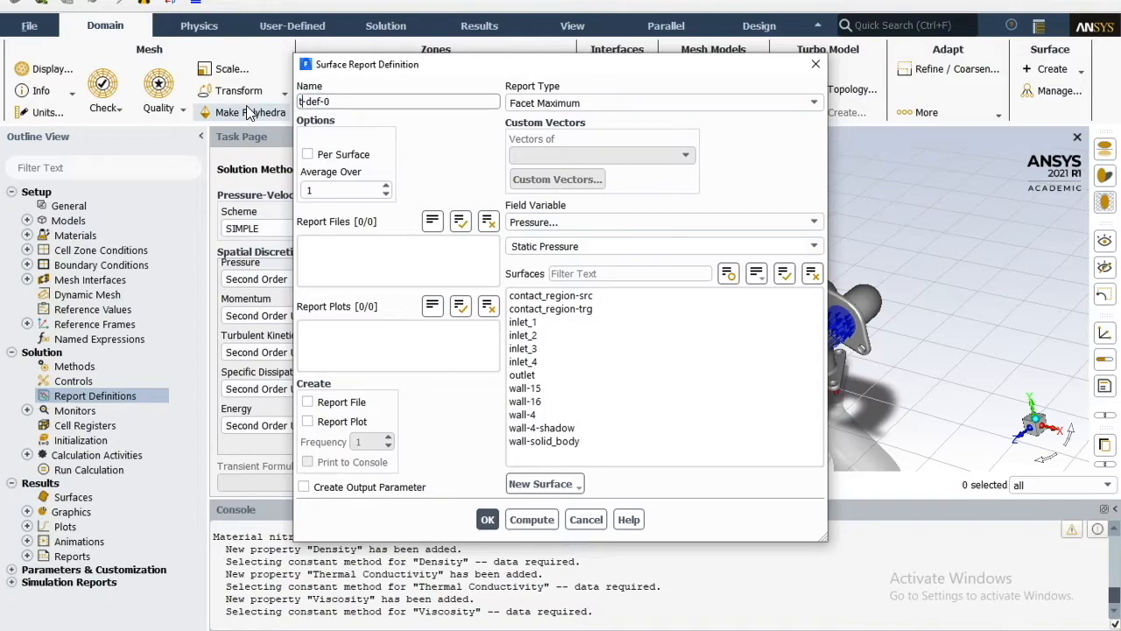
{"action": "type", "text": "emp"}
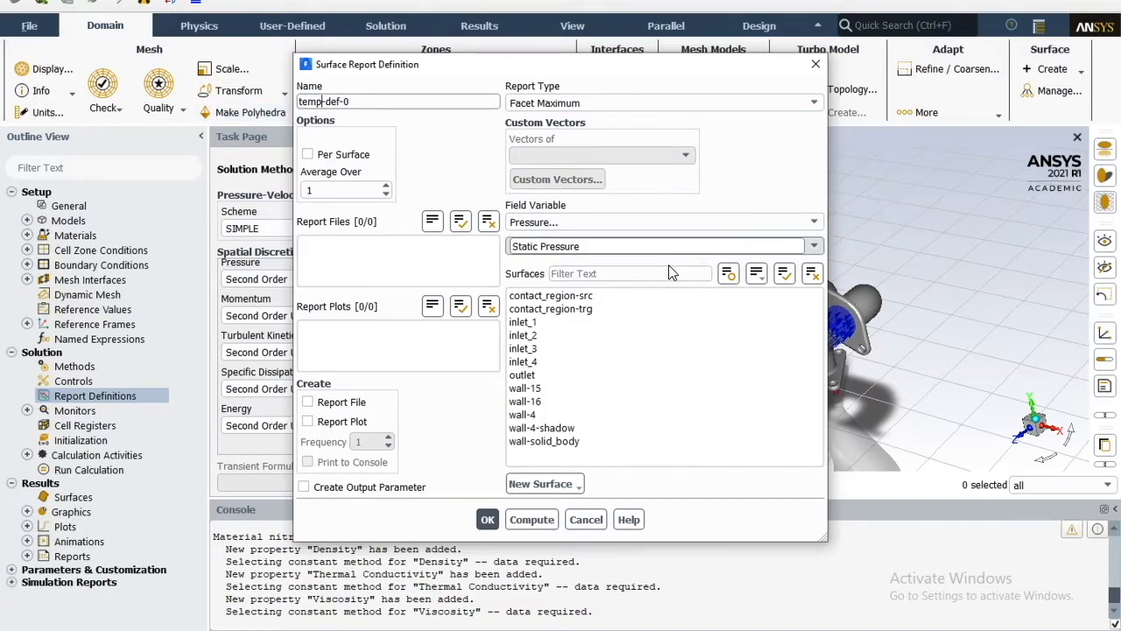
{"action": "left_click", "coordinate": [598, 221]}
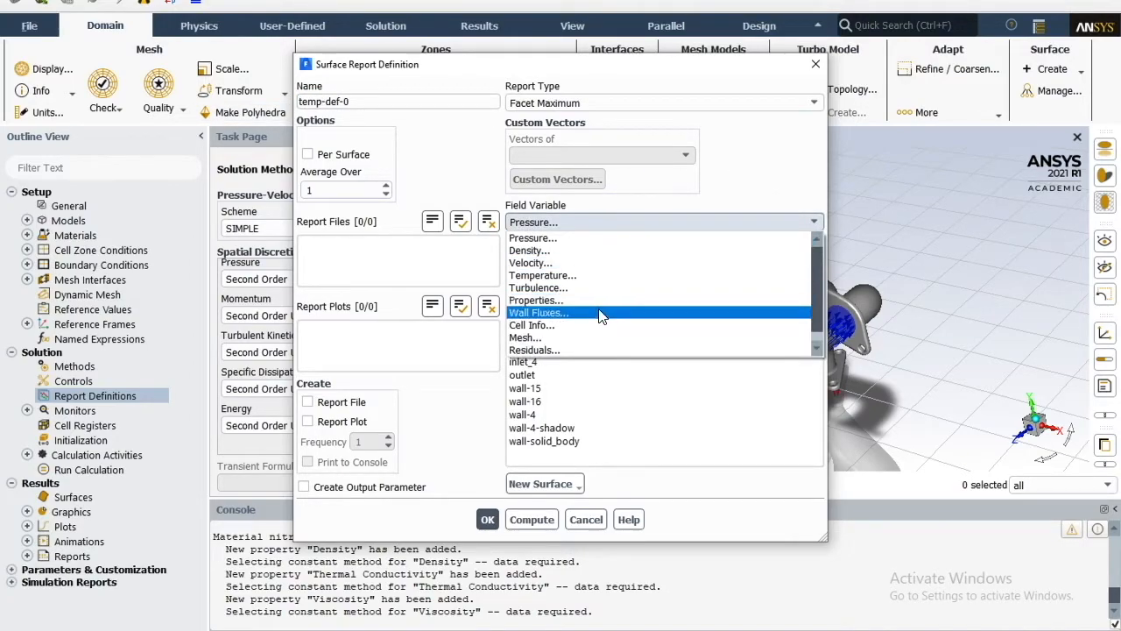
{"action": "left_click", "coordinate": [603, 275]}
{"action": "left_click", "coordinate": [534, 375]}
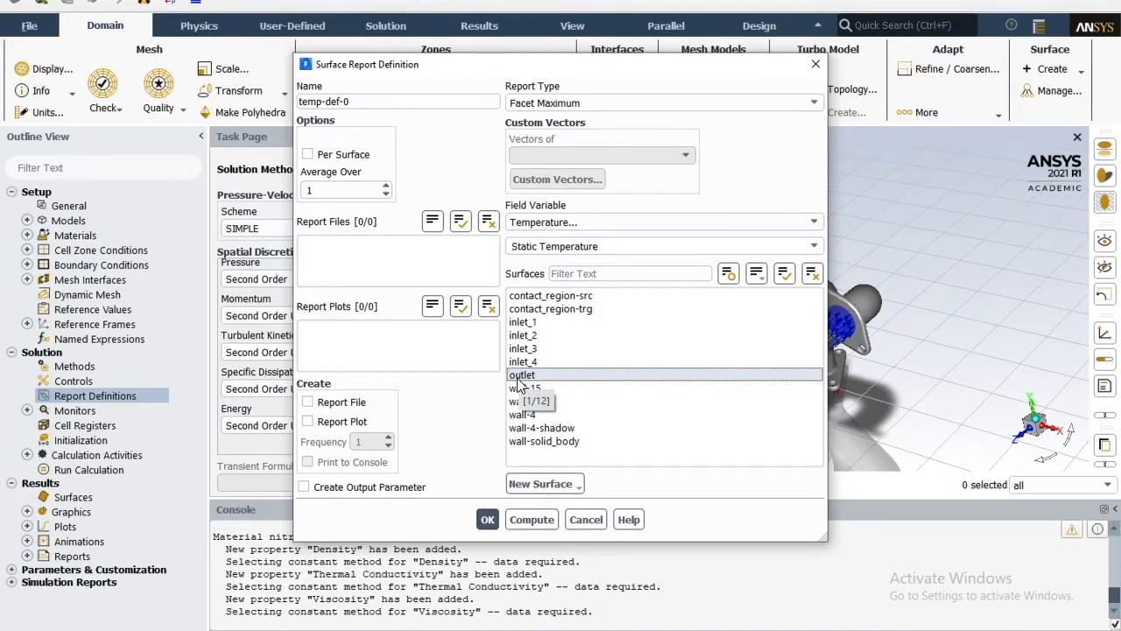
{"action": "left_click", "coordinate": [488, 520]}
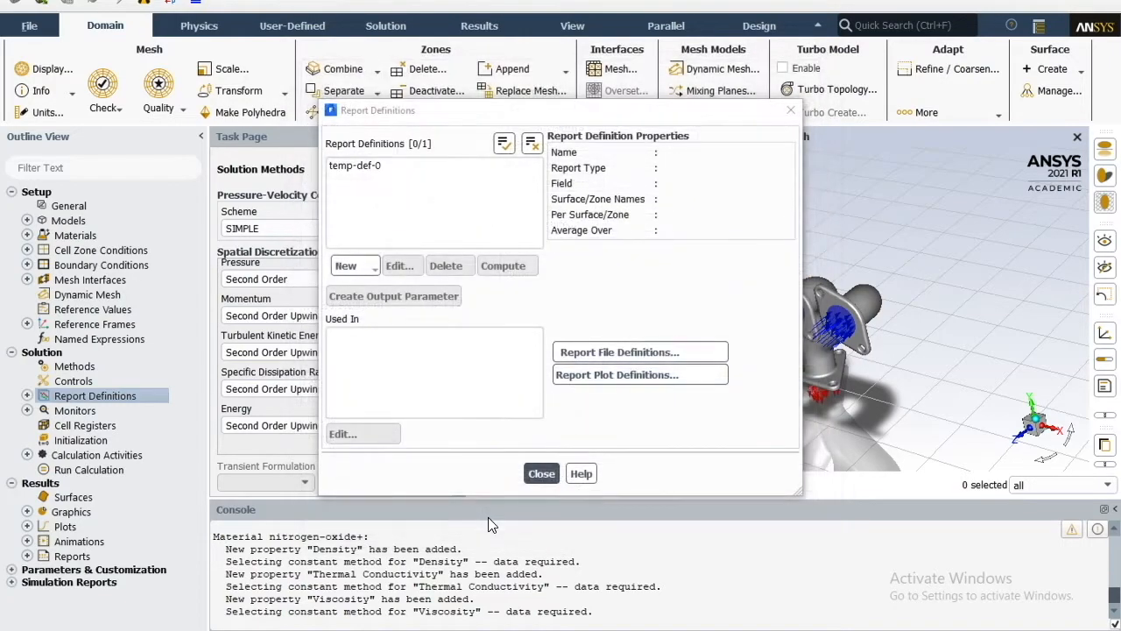
Create a second facet maximum surface report definition for velocity magnitude on the outlet
{"action": "left_click", "coordinate": [345, 269]}
{"action": "mouse_move", "coordinate": [365, 306]}
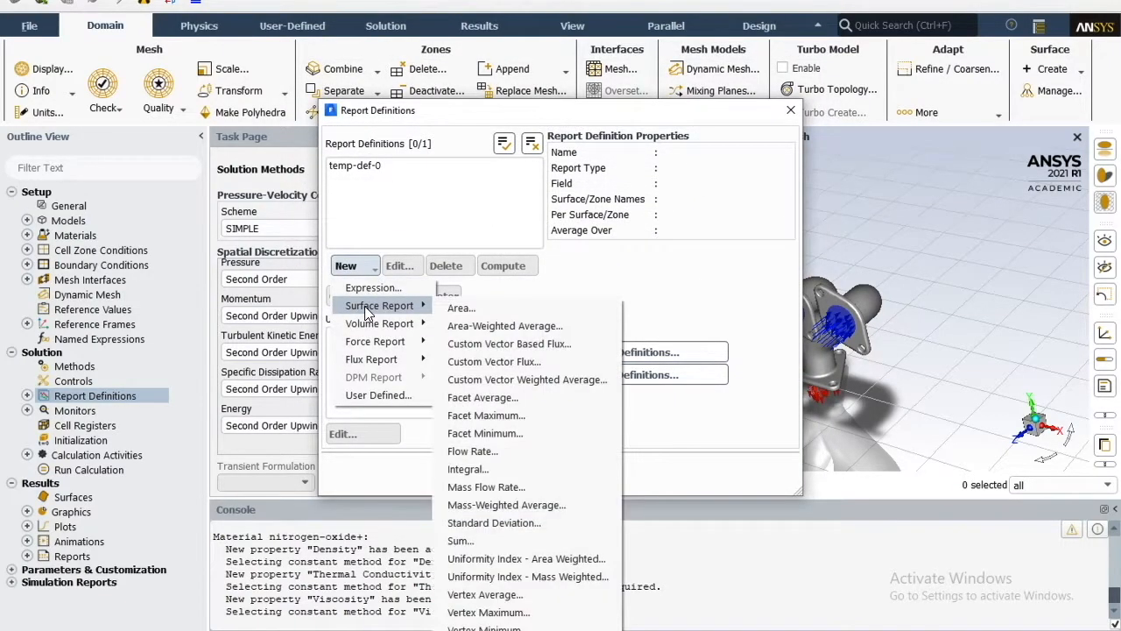
{"action": "left_click", "coordinate": [482, 415]}
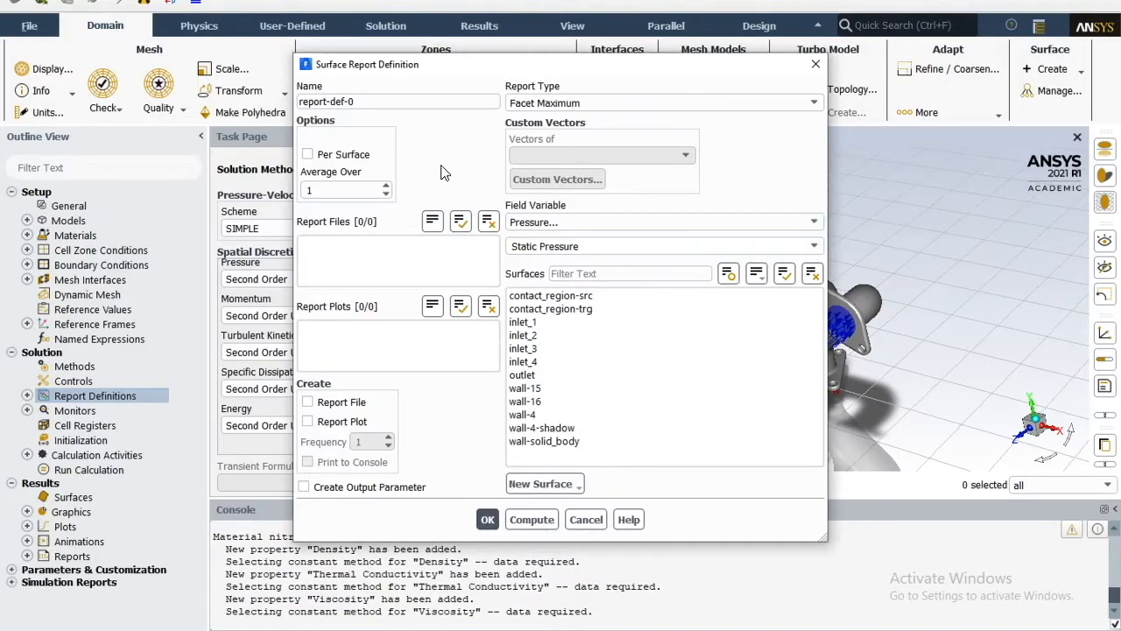
{"action": "left_click", "coordinate": [579, 222]}
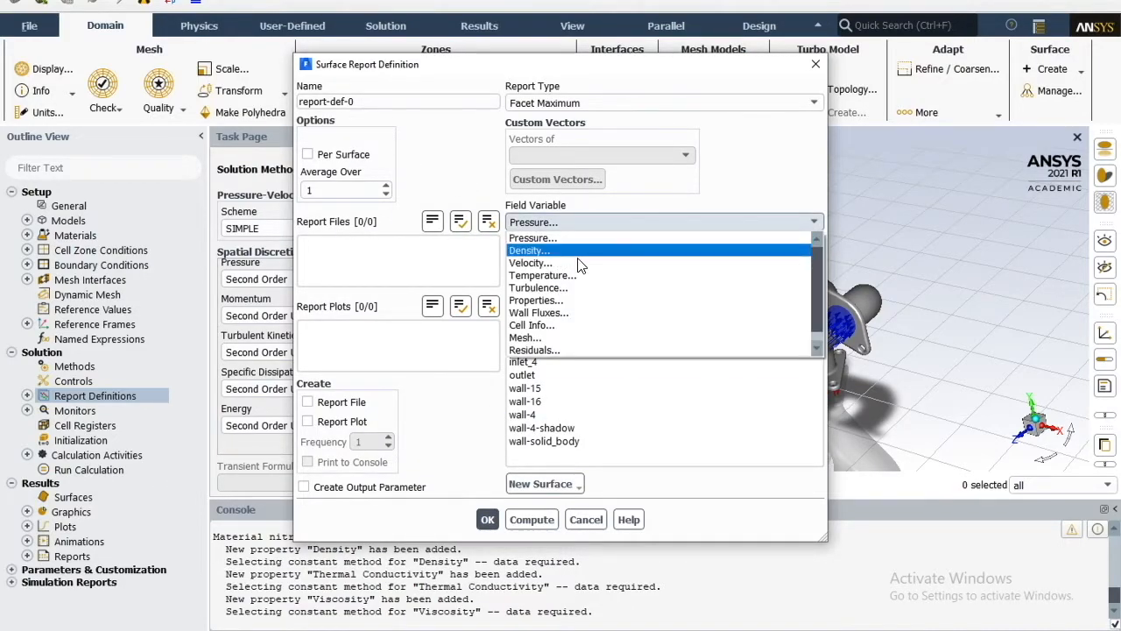
{"action": "left_click", "coordinate": [578, 263]}
{"action": "left_click", "coordinate": [542, 376]}
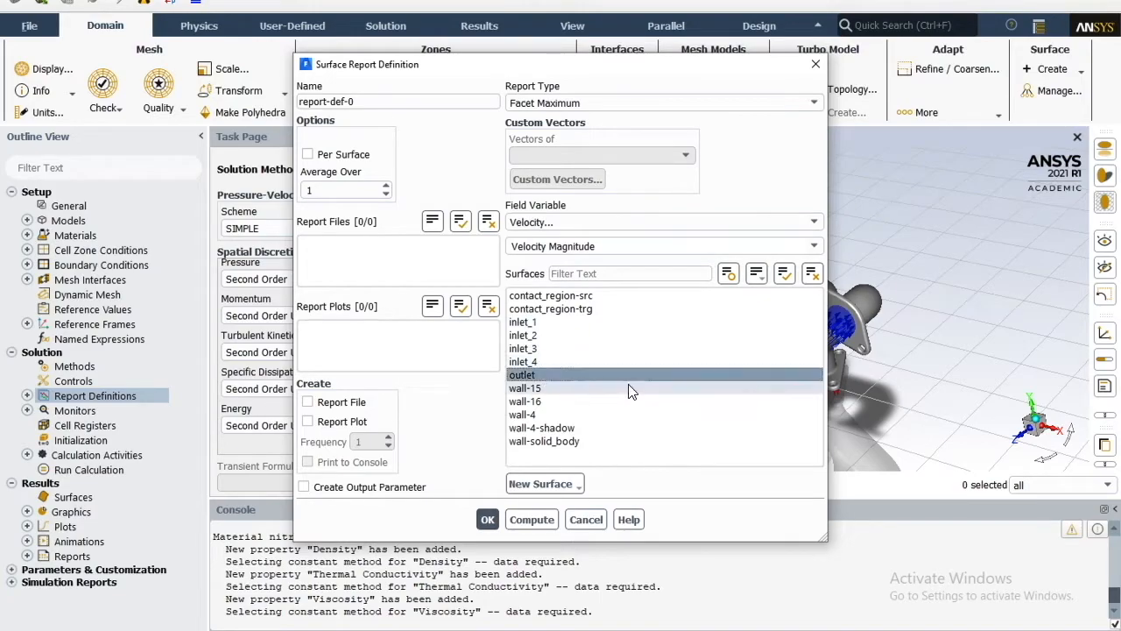
{"action": "left_click", "coordinate": [487, 521]}
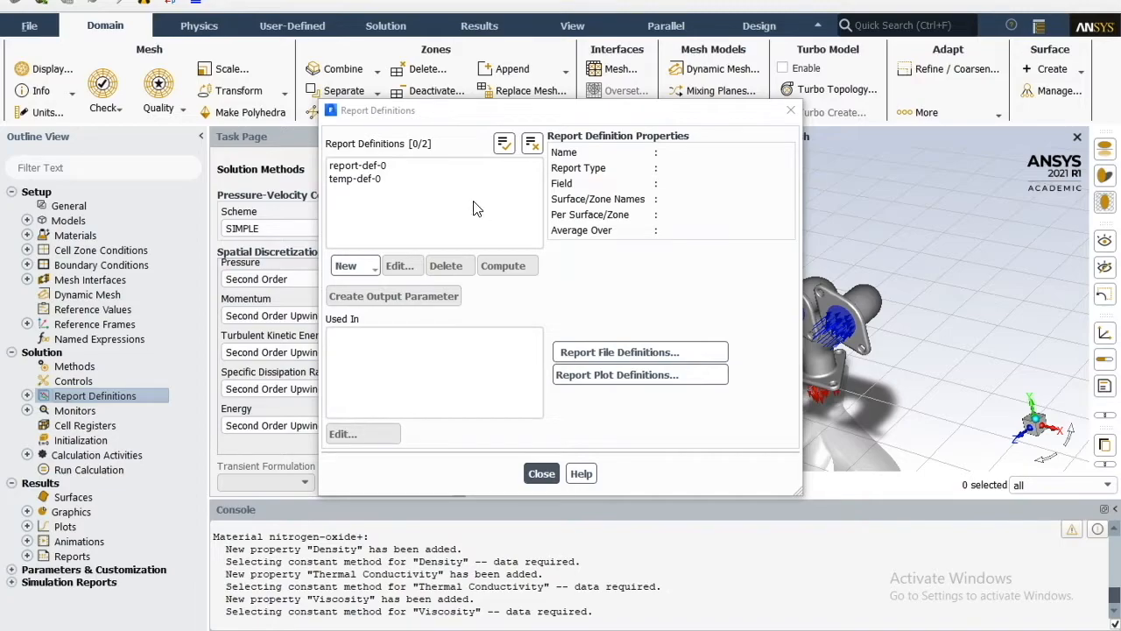
Rename the outlet velocity report definition to velocity-def-0 and close the report definitions
{"action": "left_click", "coordinate": [368, 167]}
{"action": "left_click", "coordinate": [366, 267]}
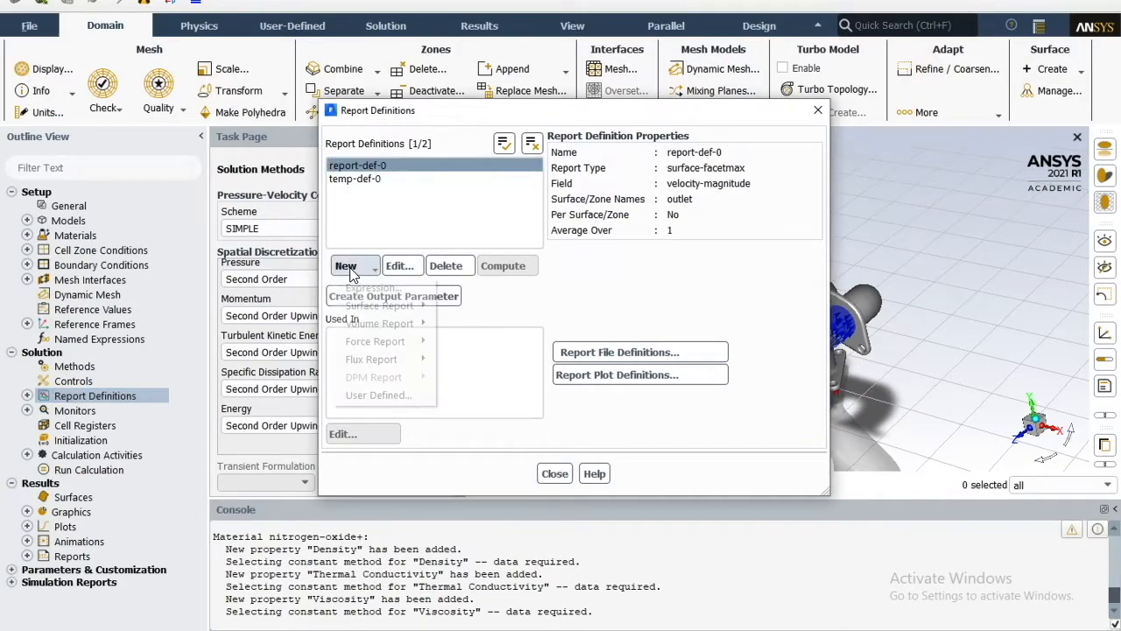
{"action": "mouse_move", "coordinate": [391, 322]}
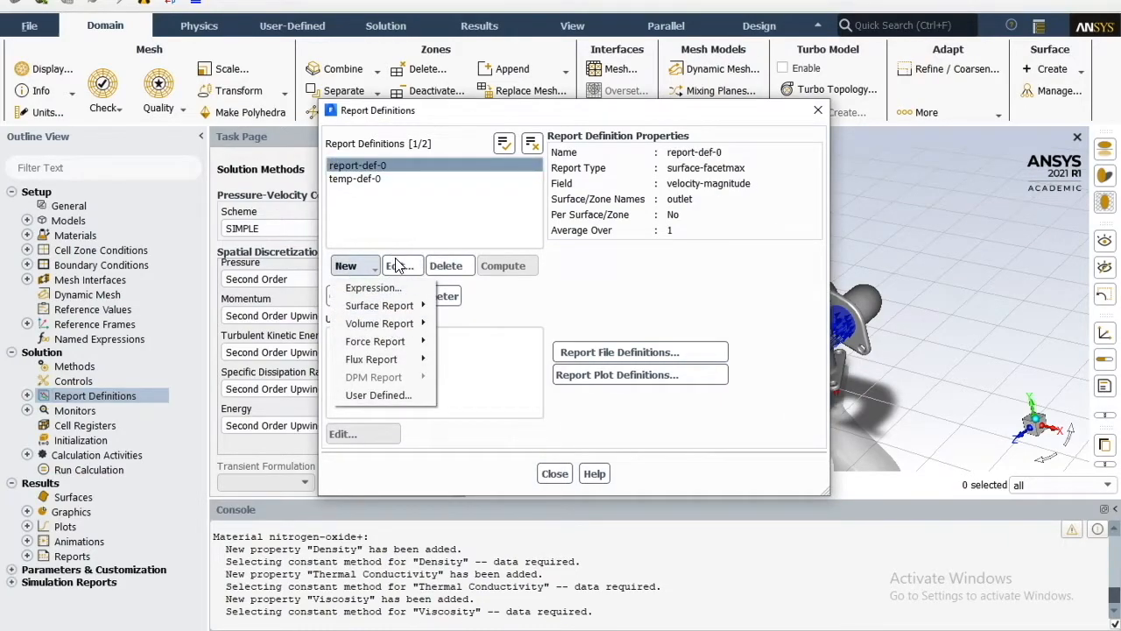
{"action": "left_click", "coordinate": [400, 266]}
{"action": "left_click", "coordinate": [329, 101]}
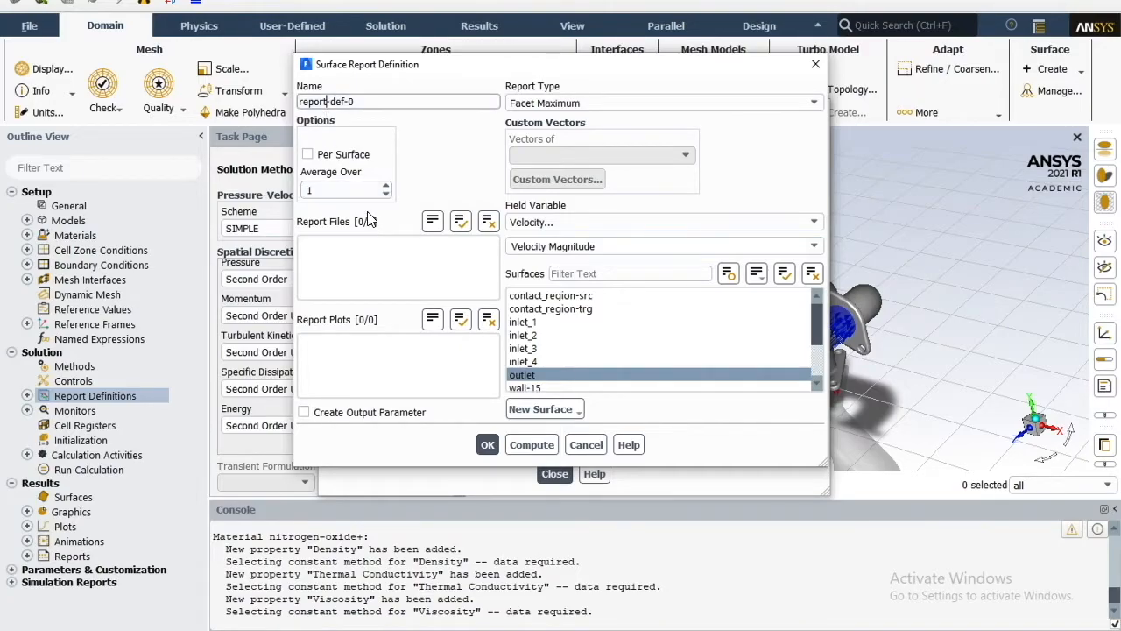
{"action": "key", "text": "BackSpace"}
{"action": "key", "text": "BackSpace"}
{"action": "key", "text": "BackSpace"}
{"action": "key", "text": "BackSpace"}
{"action": "key", "text": "BackSpace"}
{"action": "type", "text": "velocity"}
{"action": "key", "text": "Delete"}
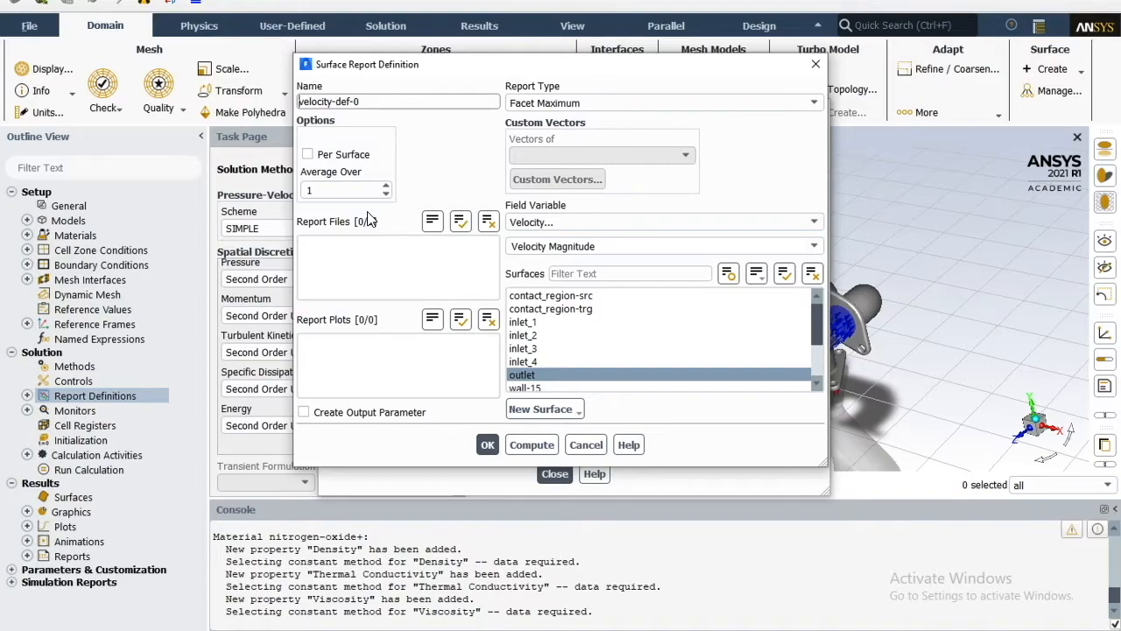
{"action": "left_click", "coordinate": [488, 445]}
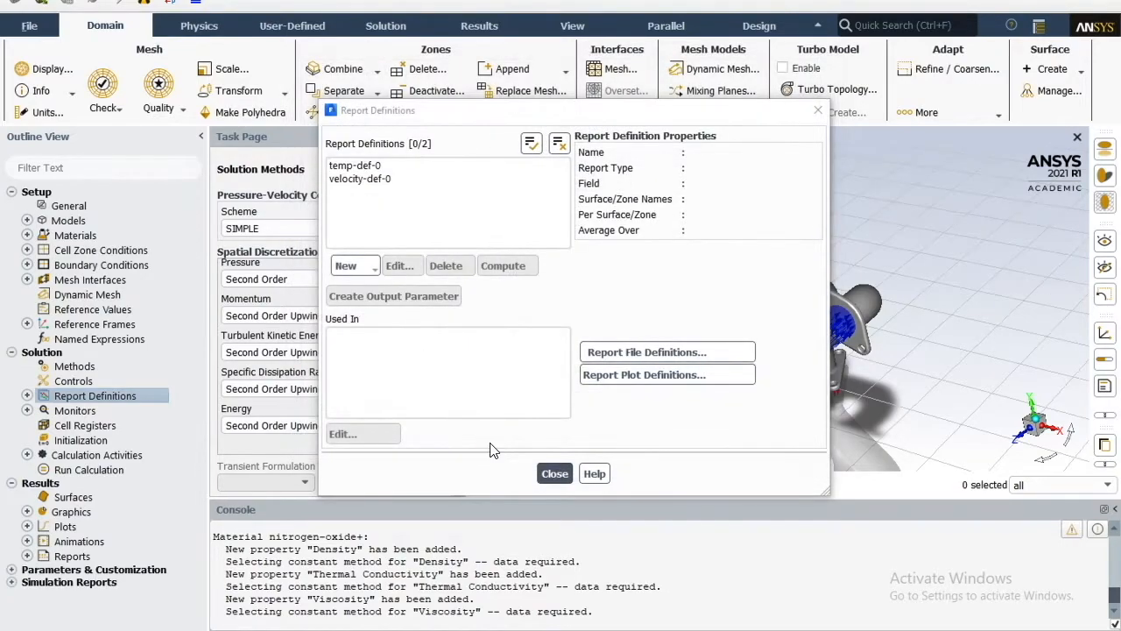
{"action": "left_click", "coordinate": [554, 473]}
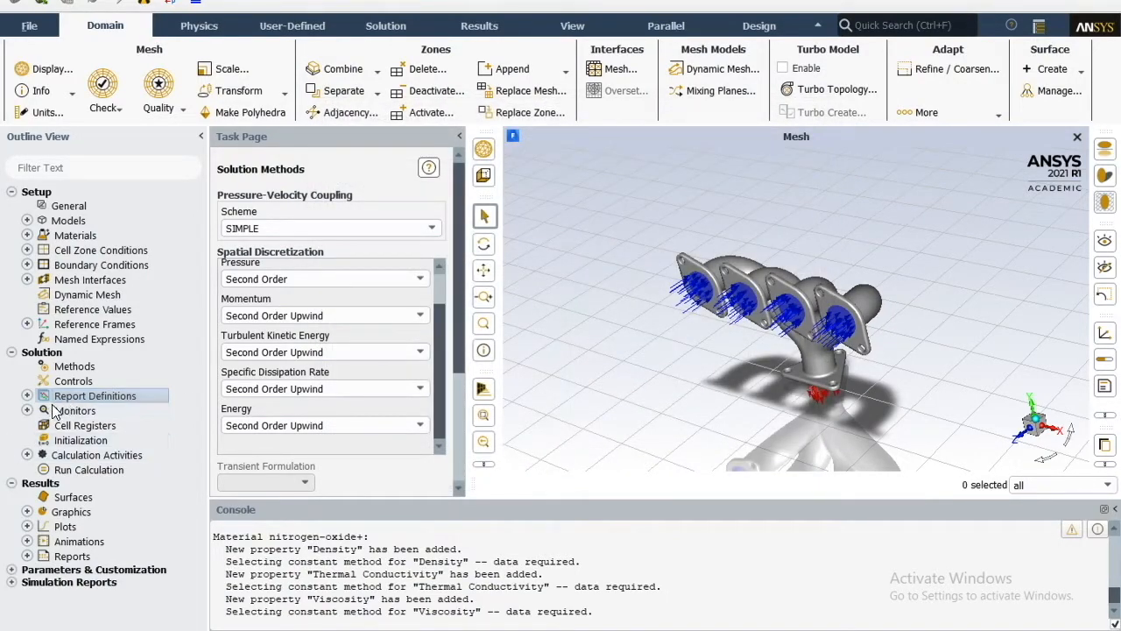
Open the residual monitor settings, review the equations' absolute criteria, and open the convergence conditions
{"action": "left_click", "coordinate": [27, 396]}
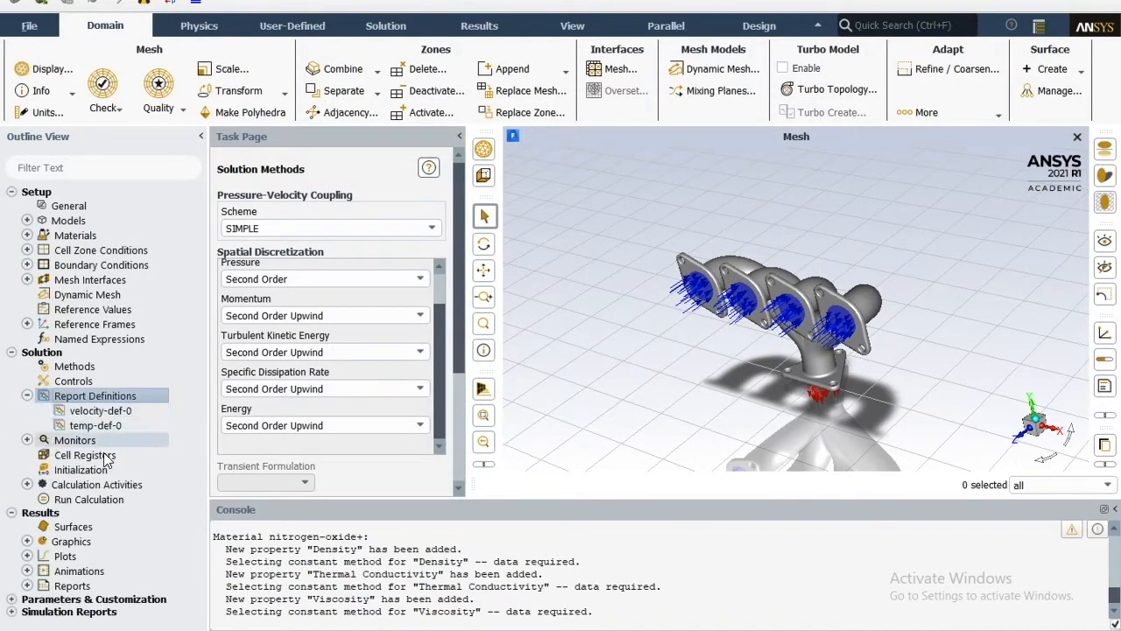
{"action": "left_click", "coordinate": [27, 439]}
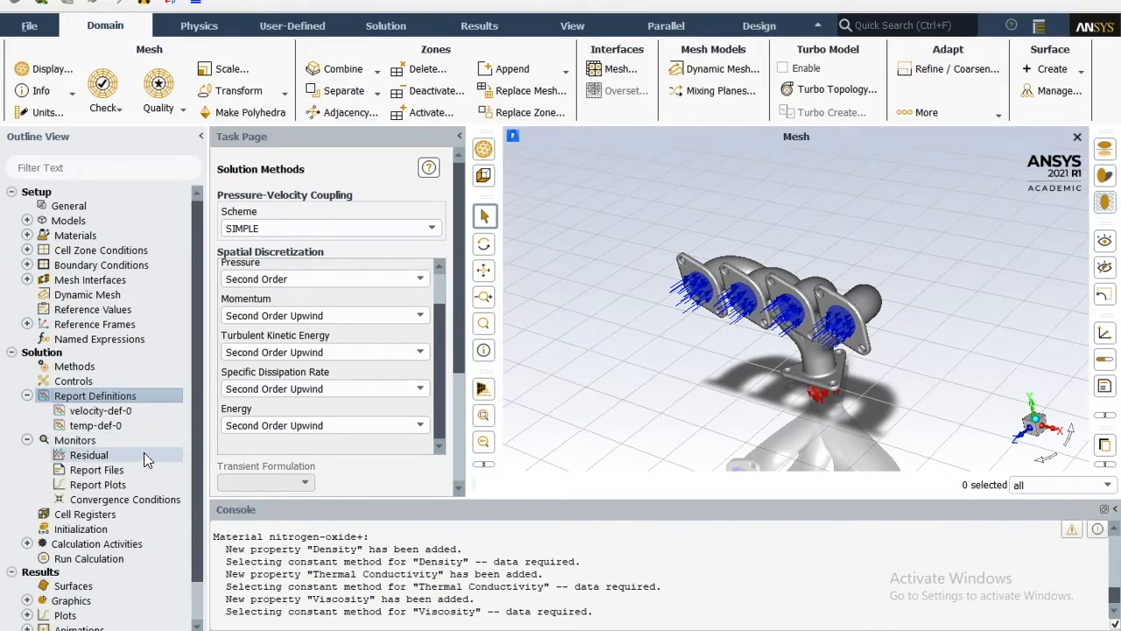
{"action": "scroll", "coordinate": [139, 452], "scroll_direction": "down", "scroll_amount": 1}
{"action": "left_click", "coordinate": [112, 417]}
{"action": "double_click", "coordinate": [112, 416]}
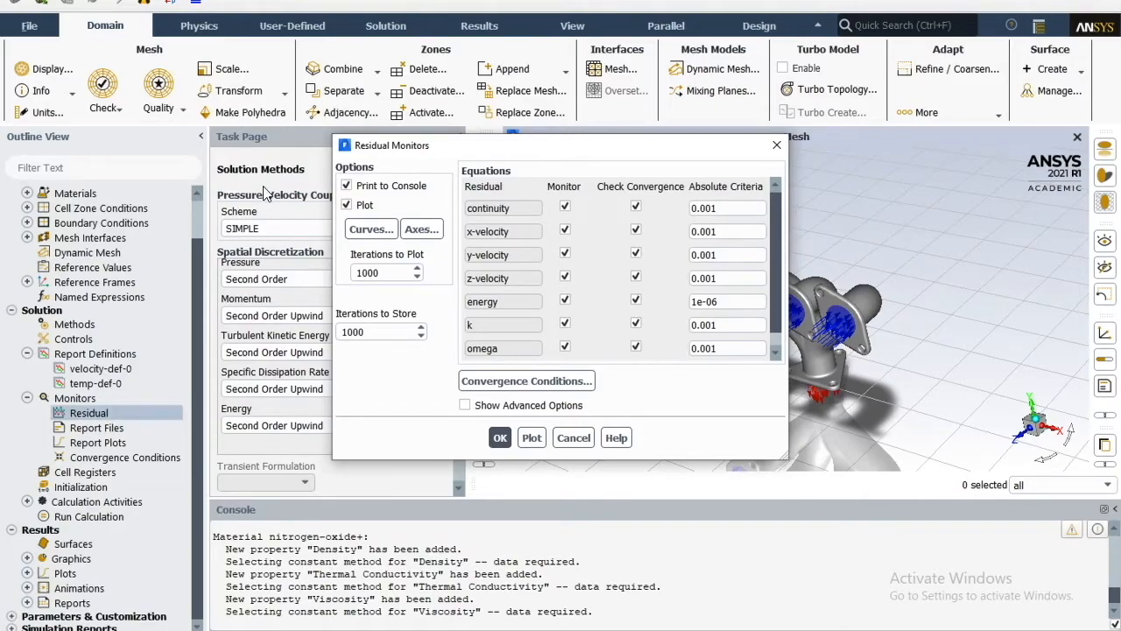
{"action": "left_click_drag", "start_coordinate": [429, 153], "coordinate": [510, 63]}
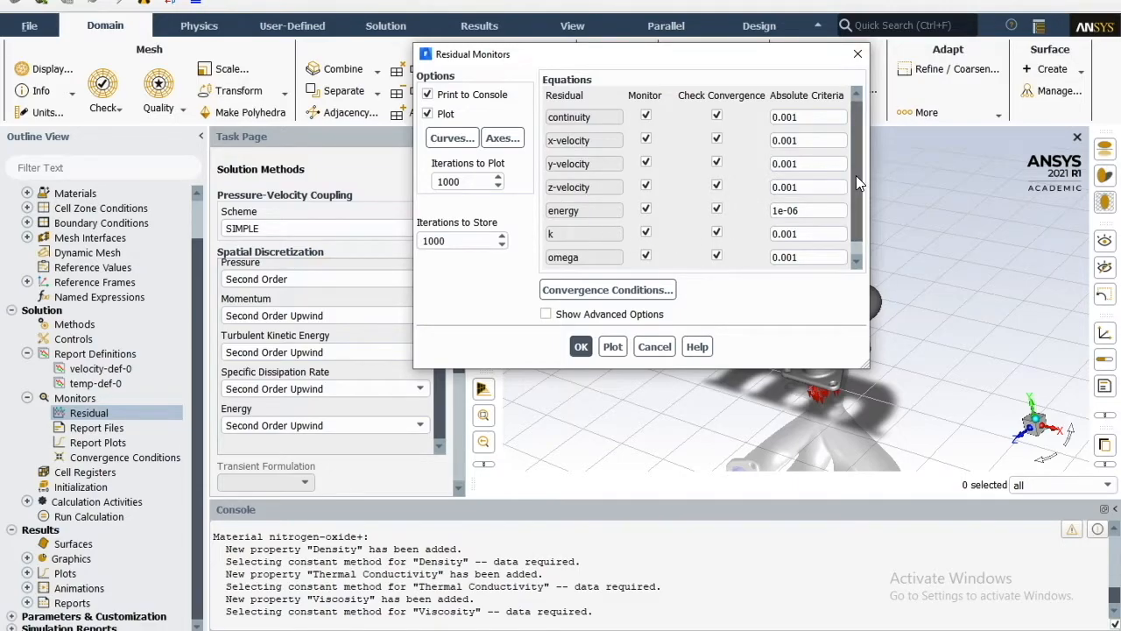
{"action": "left_click_drag", "start_coordinate": [856, 175], "coordinate": [854, 216]}
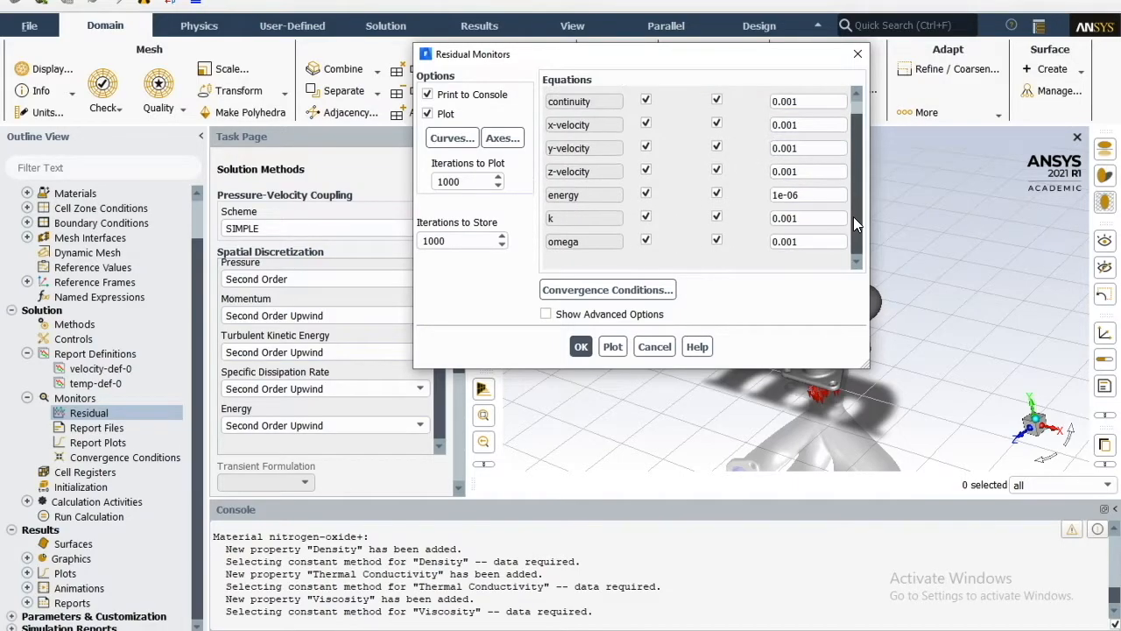
{"action": "left_click", "coordinate": [644, 292]}
{"action": "left_click_drag", "start_coordinate": [527, 330], "coordinate": [331, 62]}
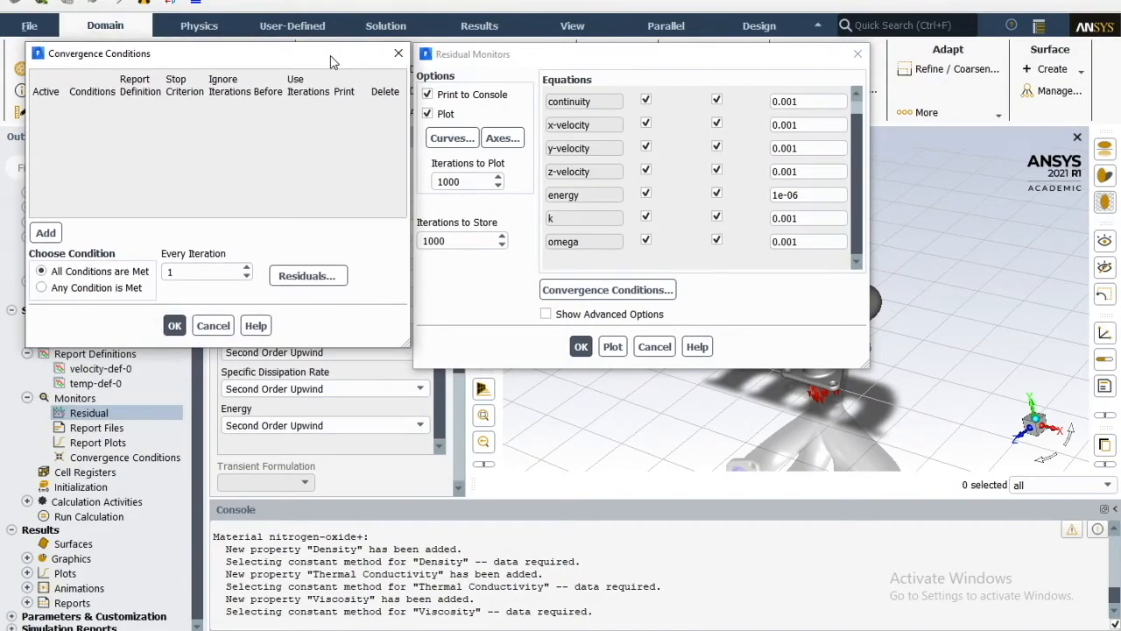
Add a convergence condition based on the velocity report definition, ignoring the first 20 iterations and using 20 iterations
{"action": "left_click", "coordinate": [45, 232]}
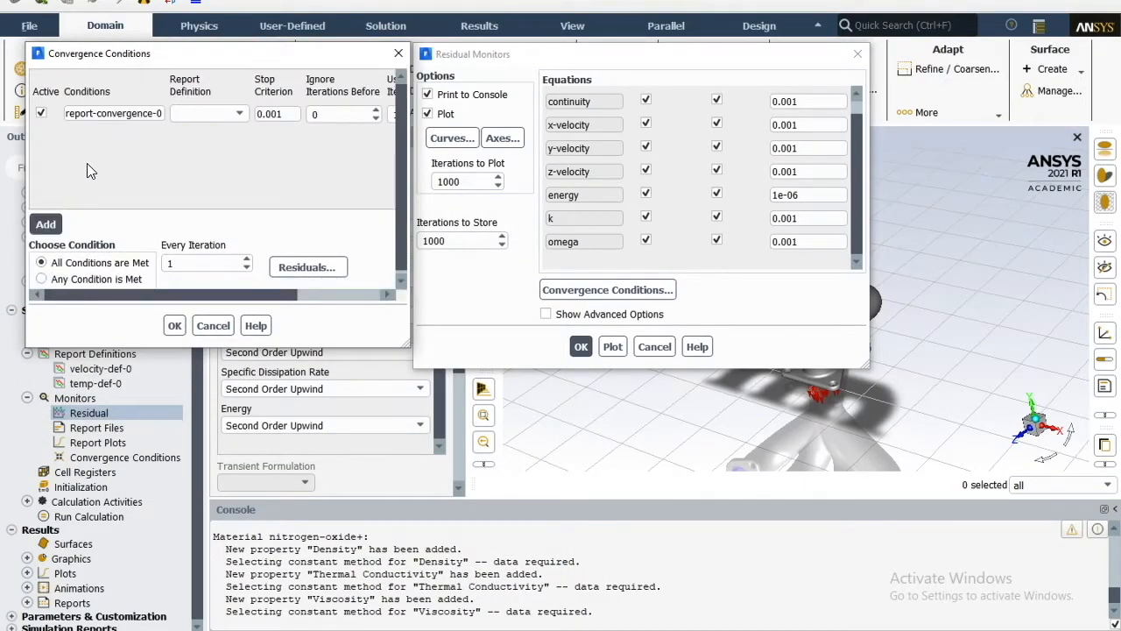
{"action": "left_click", "coordinate": [209, 112]}
{"action": "left_click", "coordinate": [219, 130]}
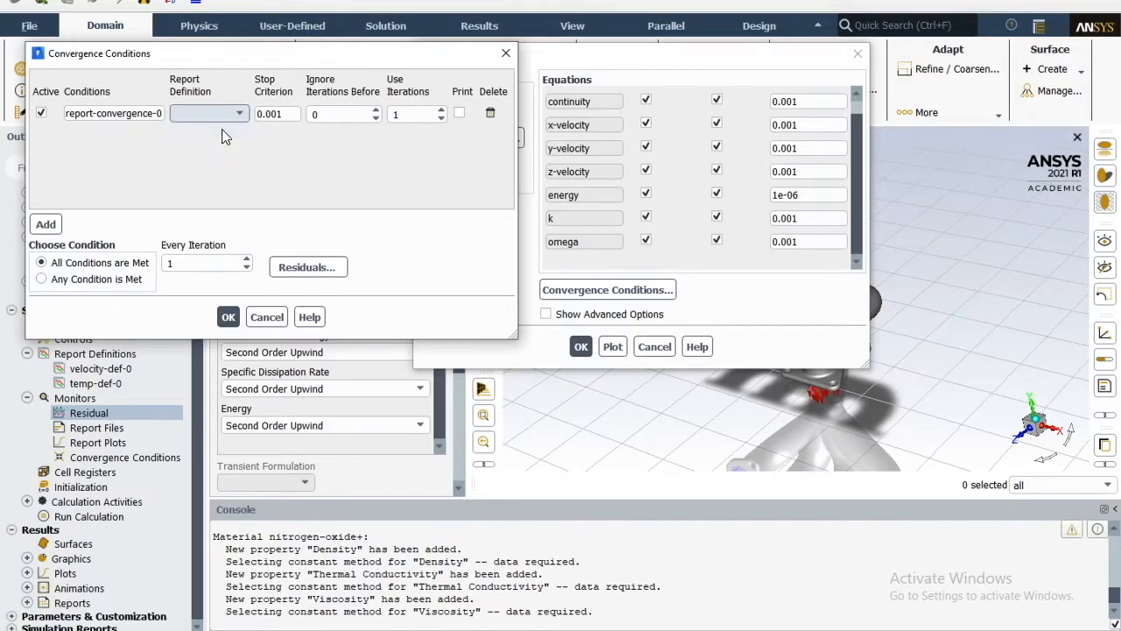
{"action": "left_click_drag", "start_coordinate": [335, 115], "coordinate": [276, 114]}
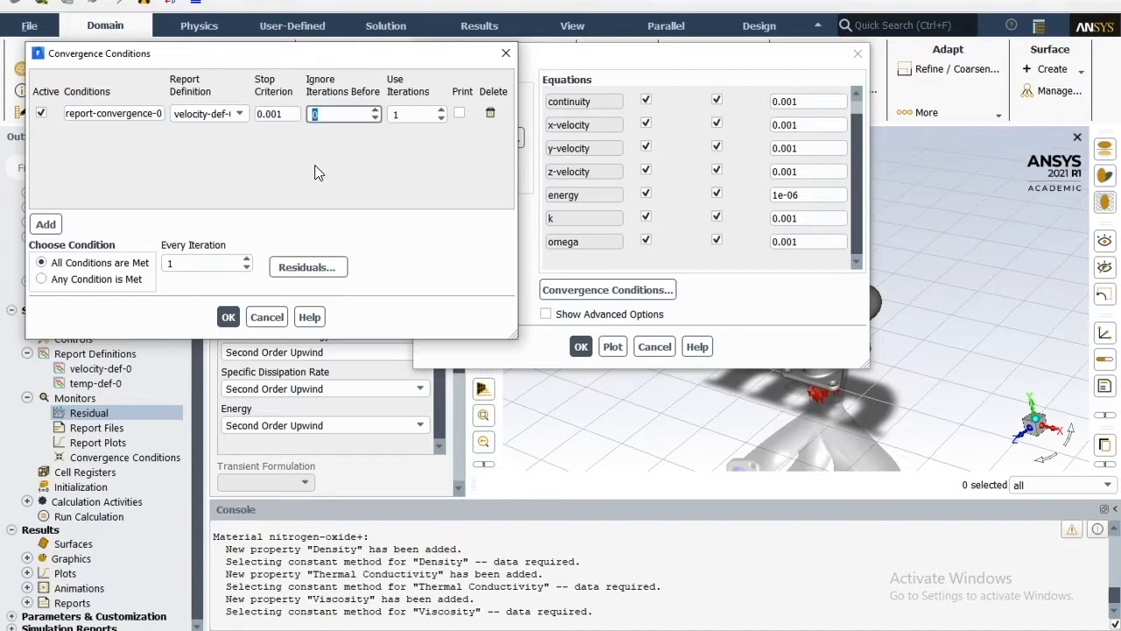
{"action": "type", "text": "20"}
{"action": "key", "text": "Tab"}
{"action": "type", "text": "20"}
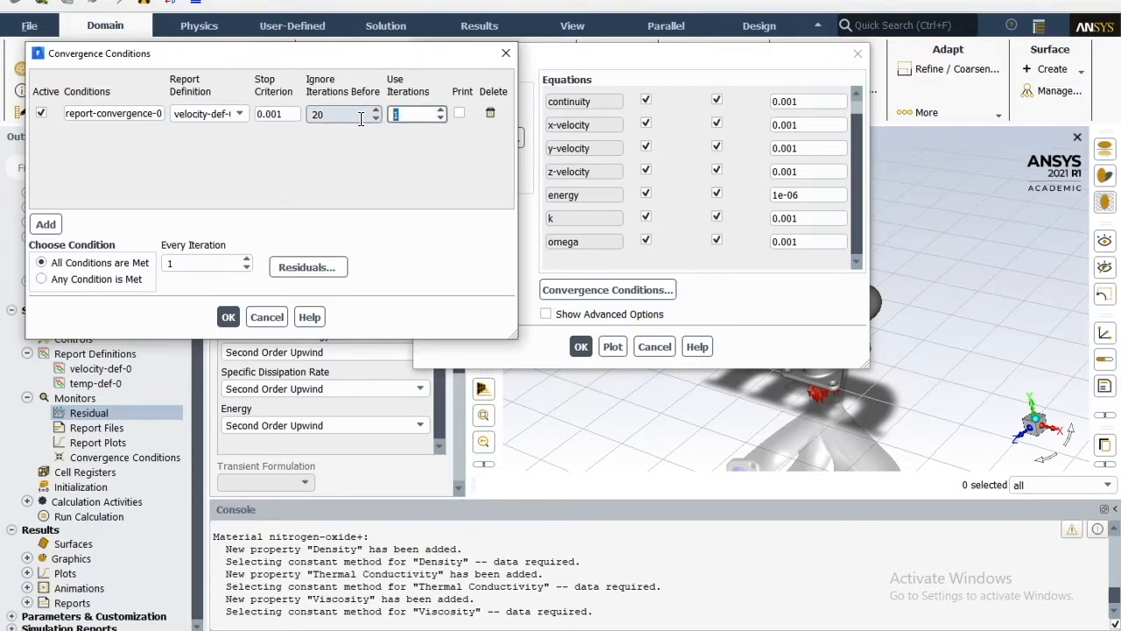
{"action": "left_click", "coordinate": [84, 179]}
Add a convergence condition based on temp-def-0, ignoring the first 20 iterations and using 20 iterations, and accept the convergence and residual settings
{"action": "left_click", "coordinate": [46, 224]}
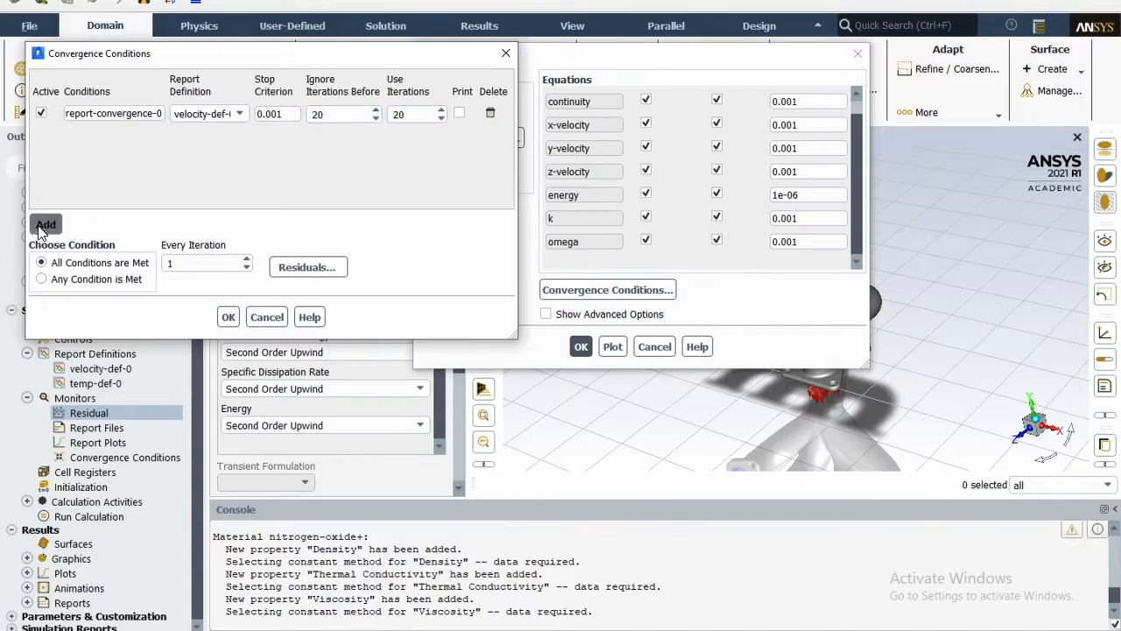
{"action": "left_click", "coordinate": [217, 138]}
{"action": "left_click", "coordinate": [200, 168]}
{"action": "key", "text": "Tab"}
{"action": "key", "text": "Tab"}
{"action": "type", "text": "20"}
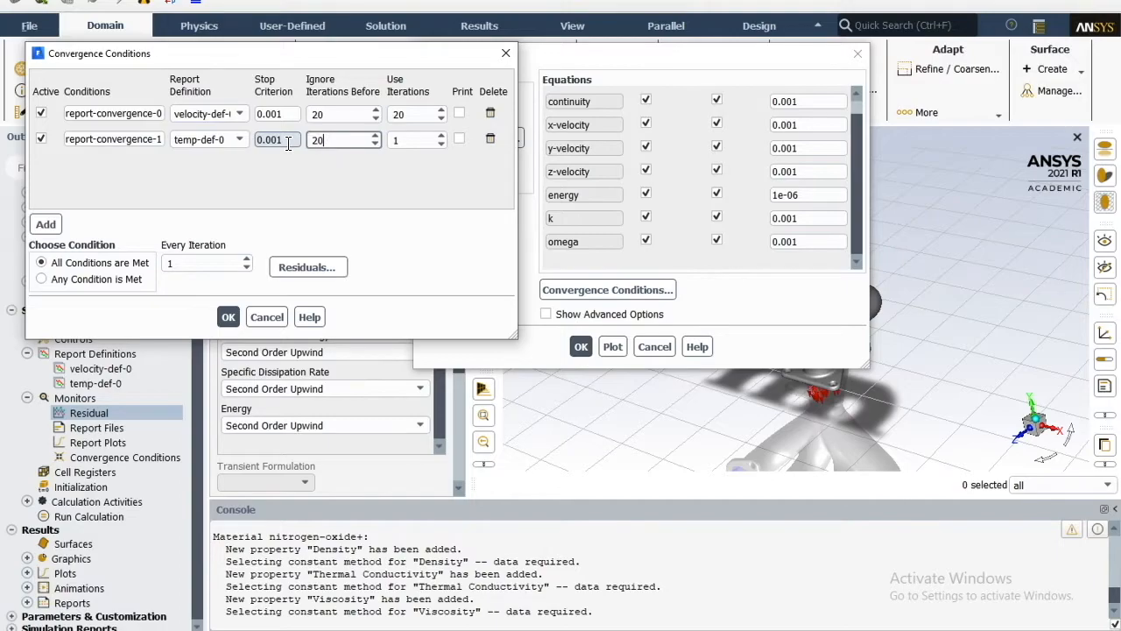
{"action": "key", "text": "Tab"}
{"action": "type", "text": "20"}
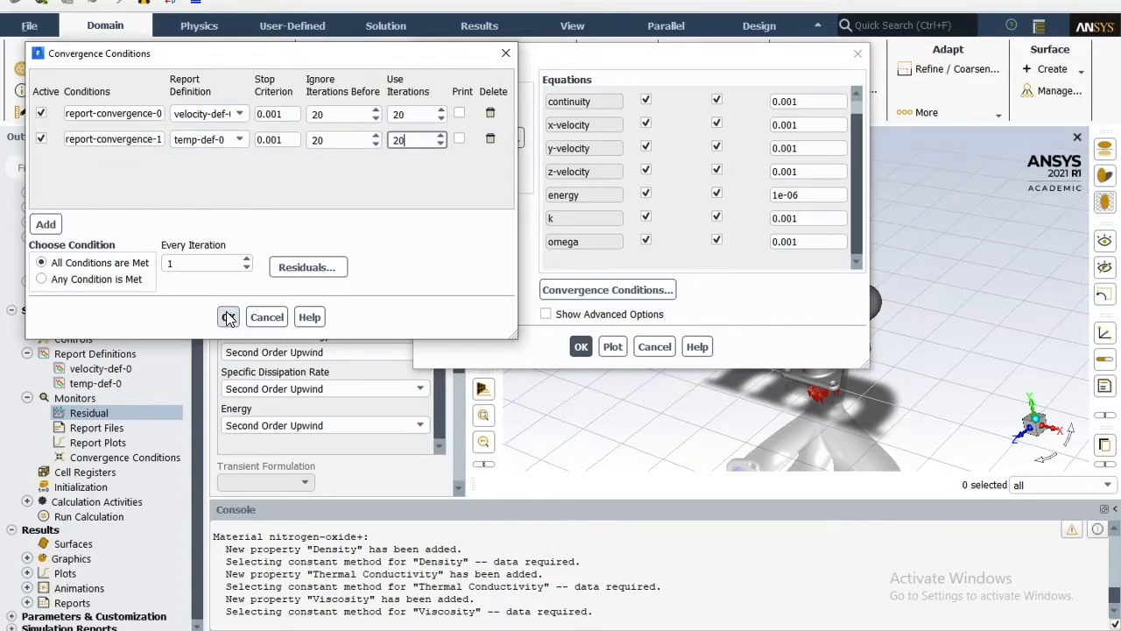
{"action": "left_click_drag", "start_coordinate": [559, 67], "coordinate": [666, 68]}
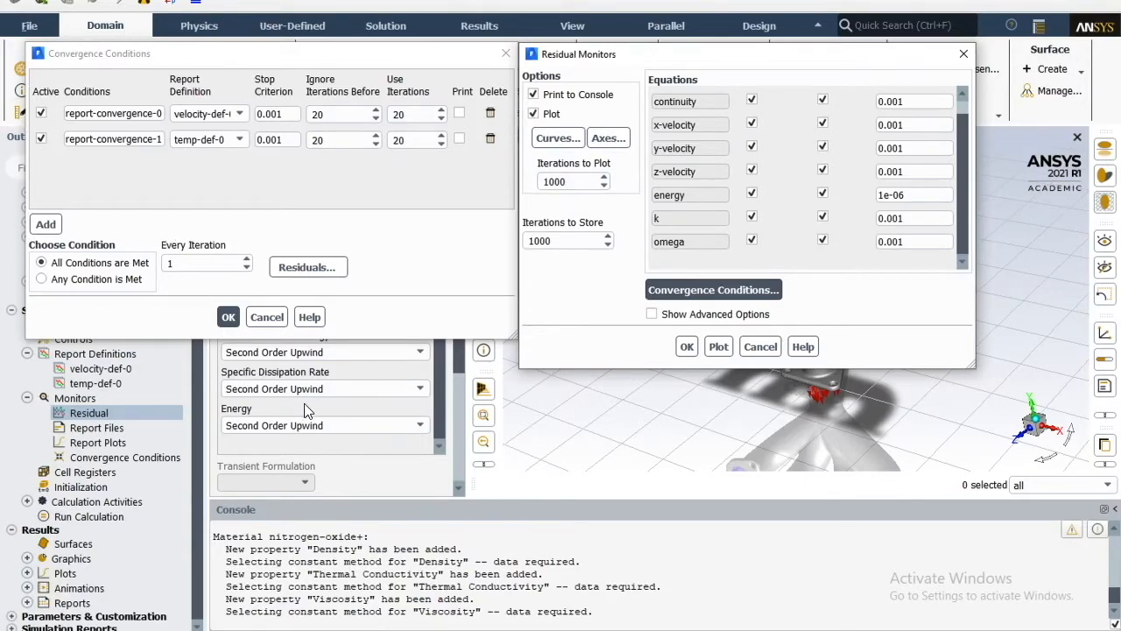
{"action": "left_click", "coordinate": [227, 319]}
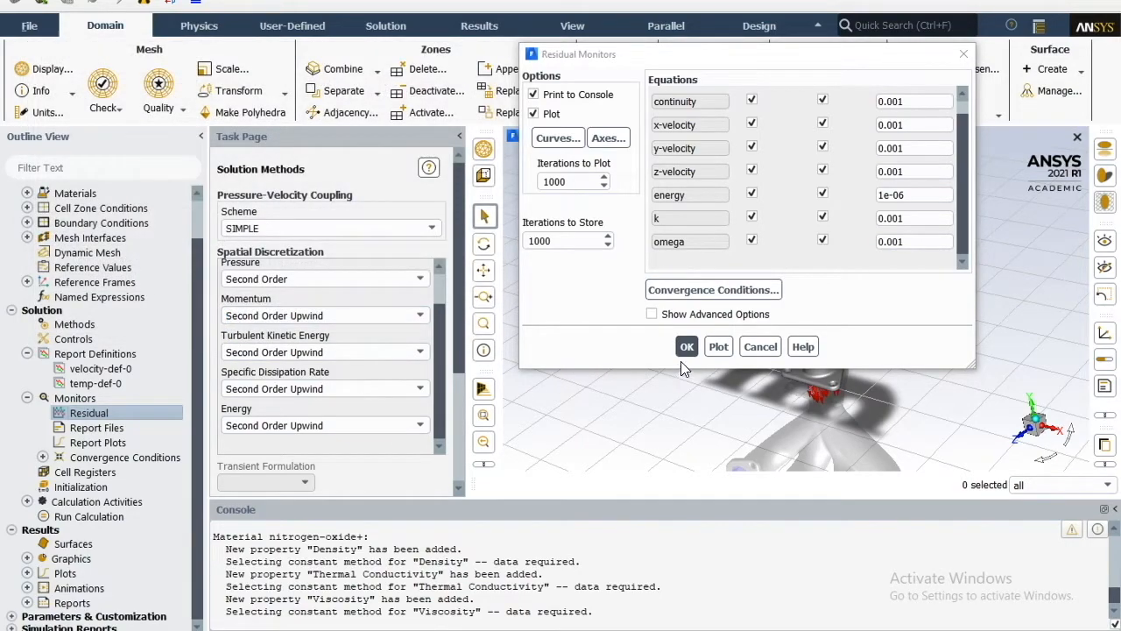
{"action": "left_click", "coordinate": [687, 347]}
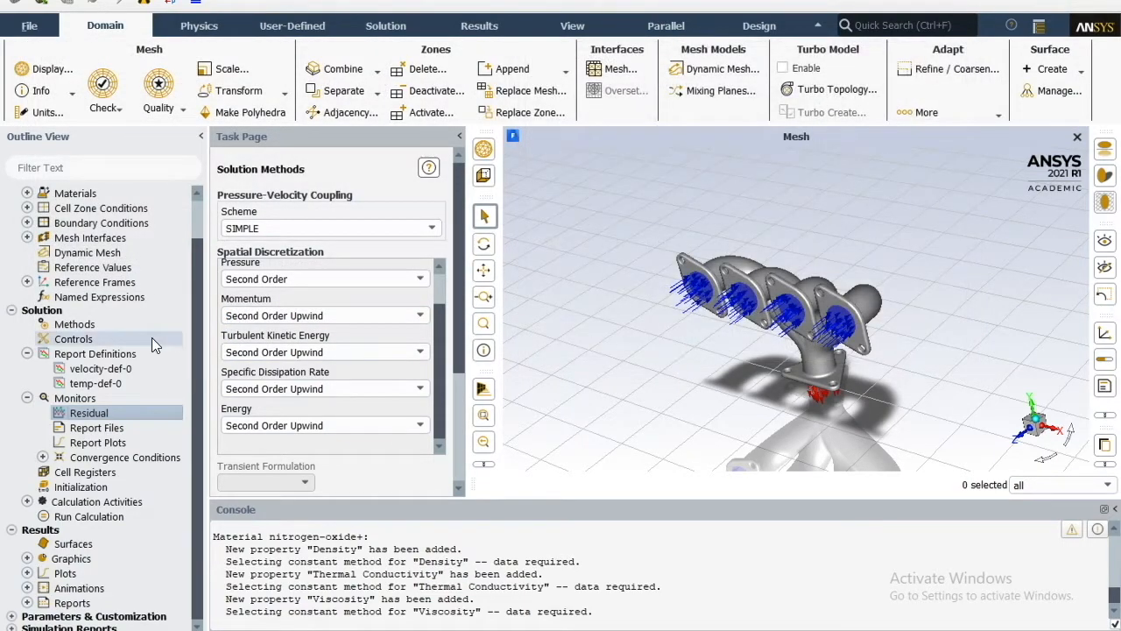
Create a report file containing the temp-def-0 and velocity-def-0 definitions and close the report file definitions
{"action": "left_click", "coordinate": [115, 429]}
{"action": "double_click", "coordinate": [114, 430]}
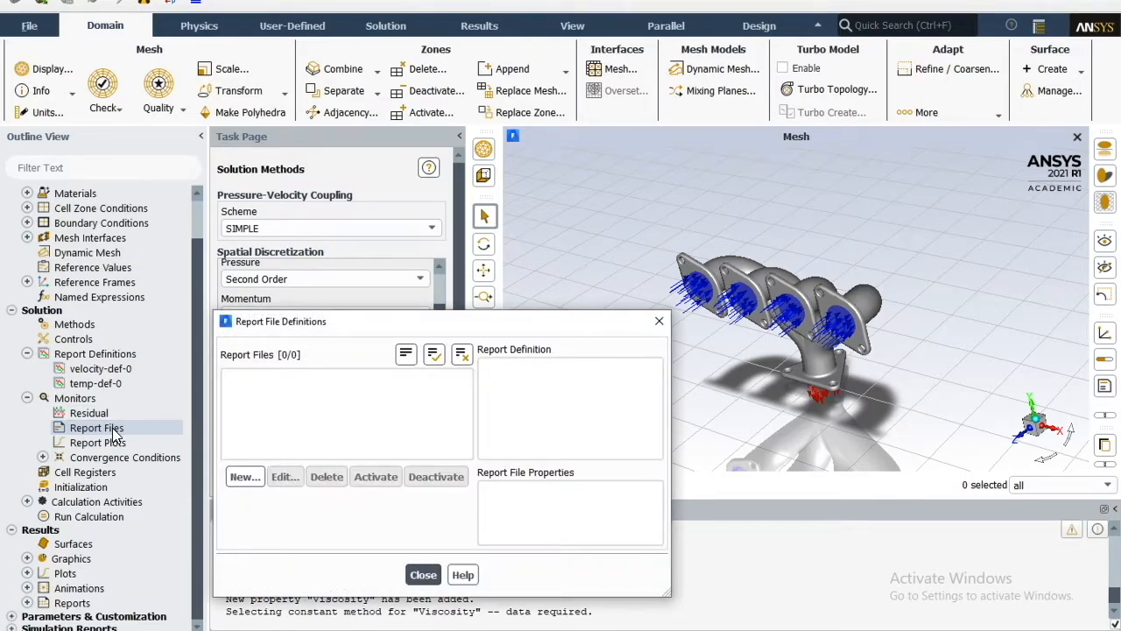
{"action": "left_click_drag", "start_coordinate": [342, 328], "coordinate": [423, 106]}
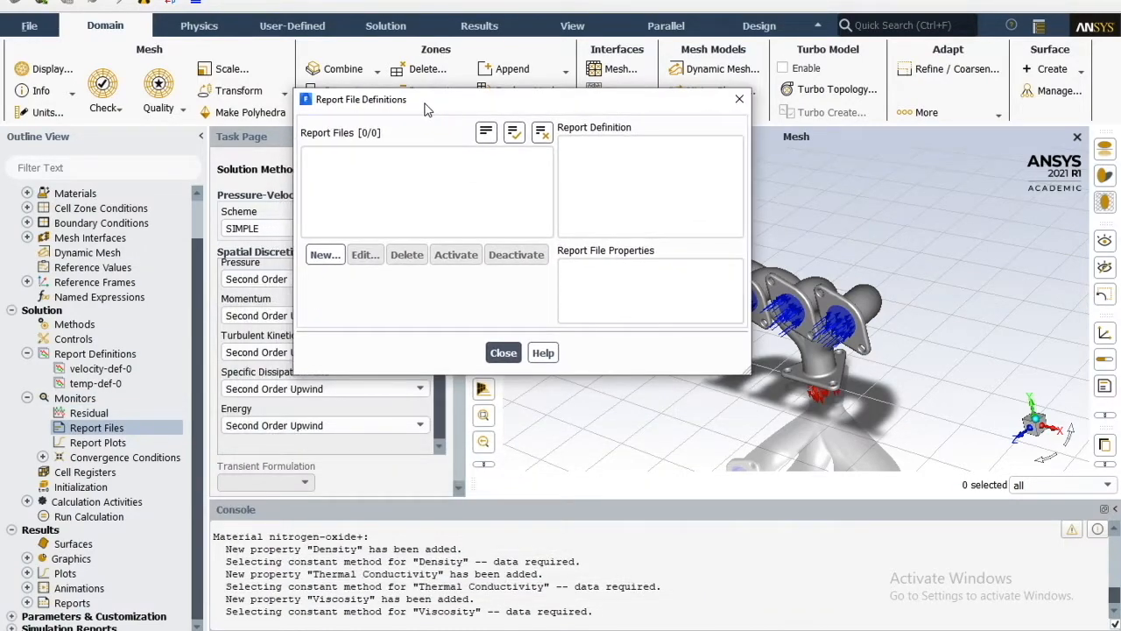
{"action": "left_click", "coordinate": [324, 255]}
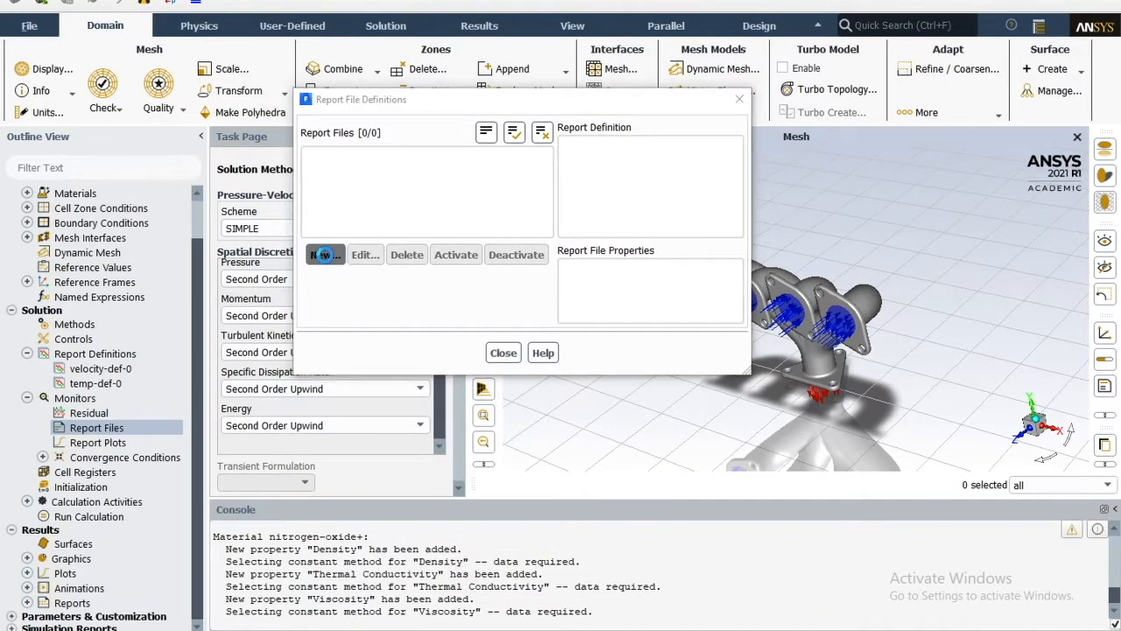
{"action": "left_click", "coordinate": [307, 207]}
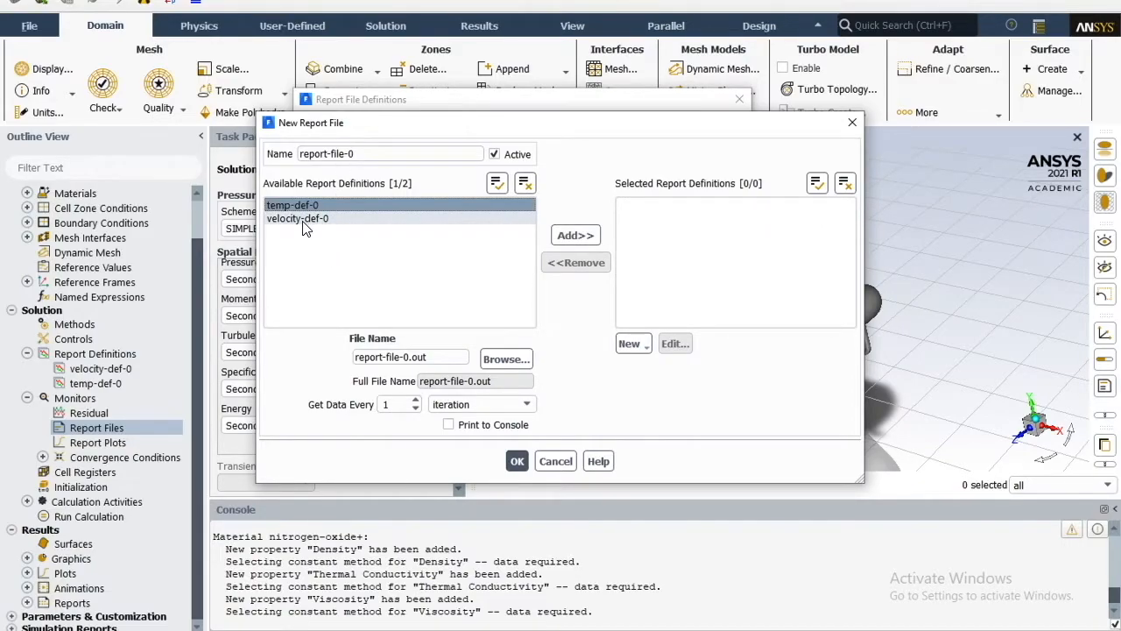
{"action": "left_click", "coordinate": [304, 221]}
{"action": "left_click", "coordinate": [563, 238]}
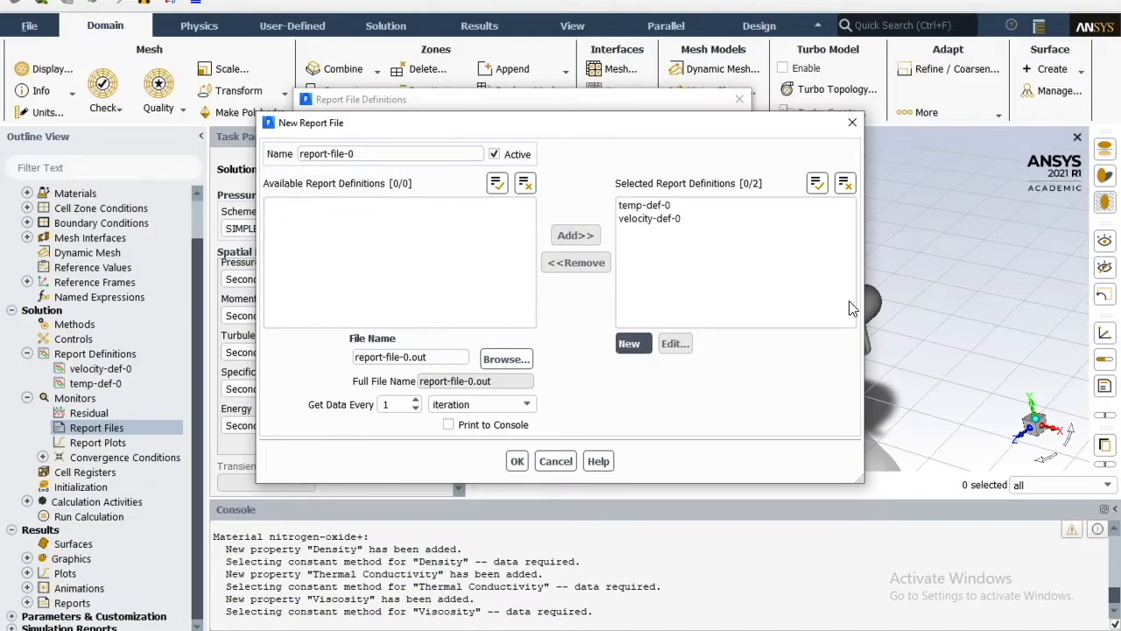
{"action": "left_click", "coordinate": [516, 462]}
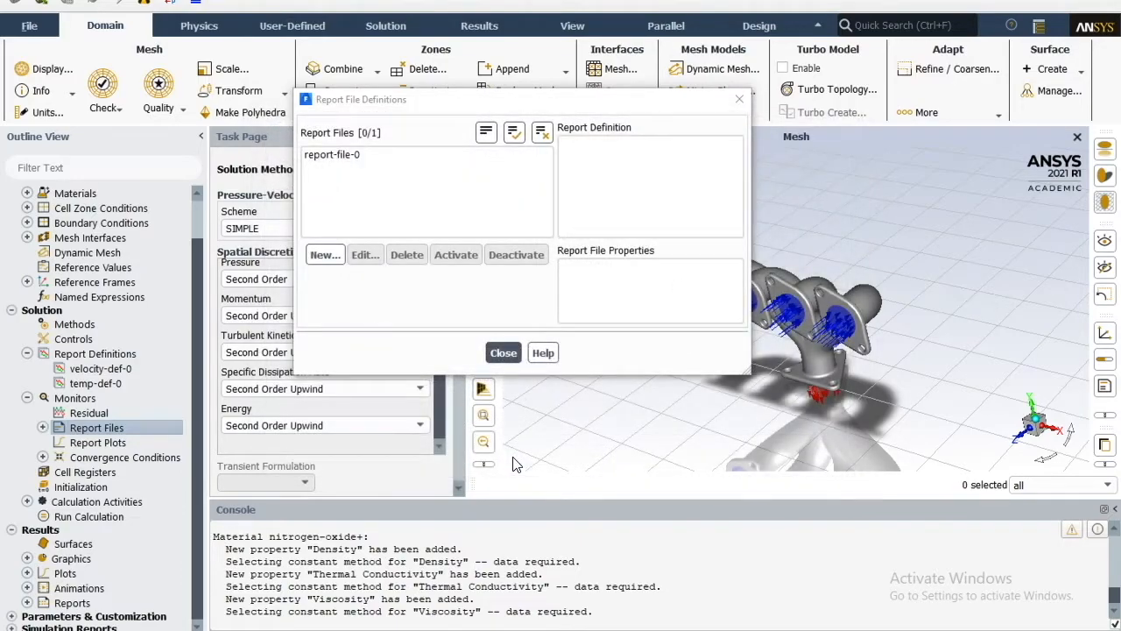
{"action": "left_click", "coordinate": [118, 443]}
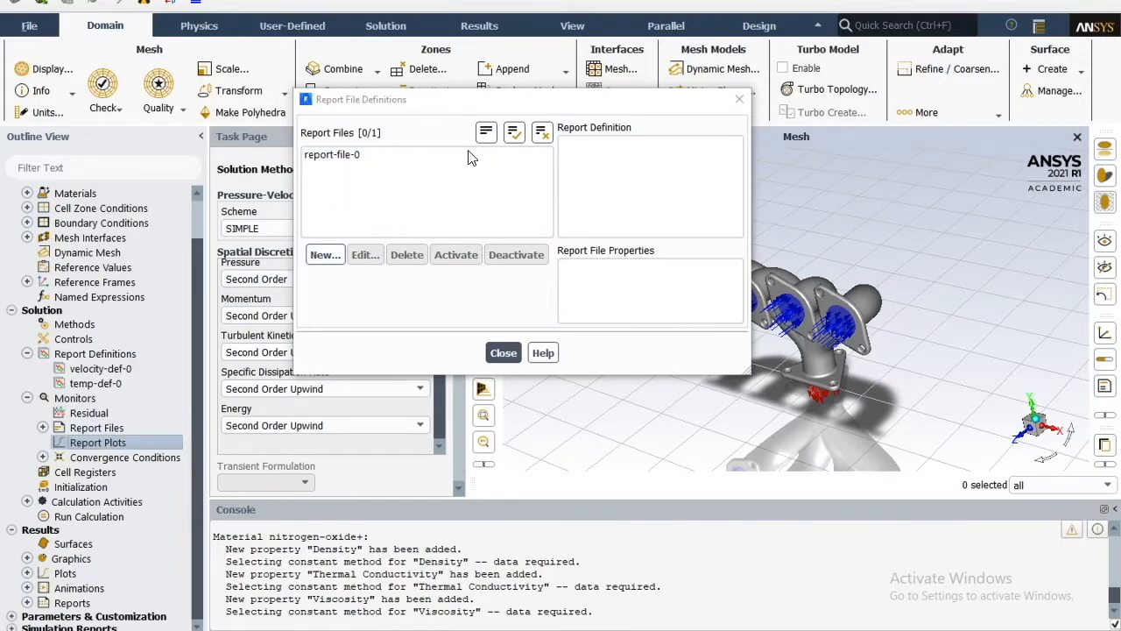
{"action": "left_click", "coordinate": [736, 100]}
Create a report plot of the temp-def-0 definition against iteration and close the report plot definitions
{"action": "double_click", "coordinate": [107, 444]}
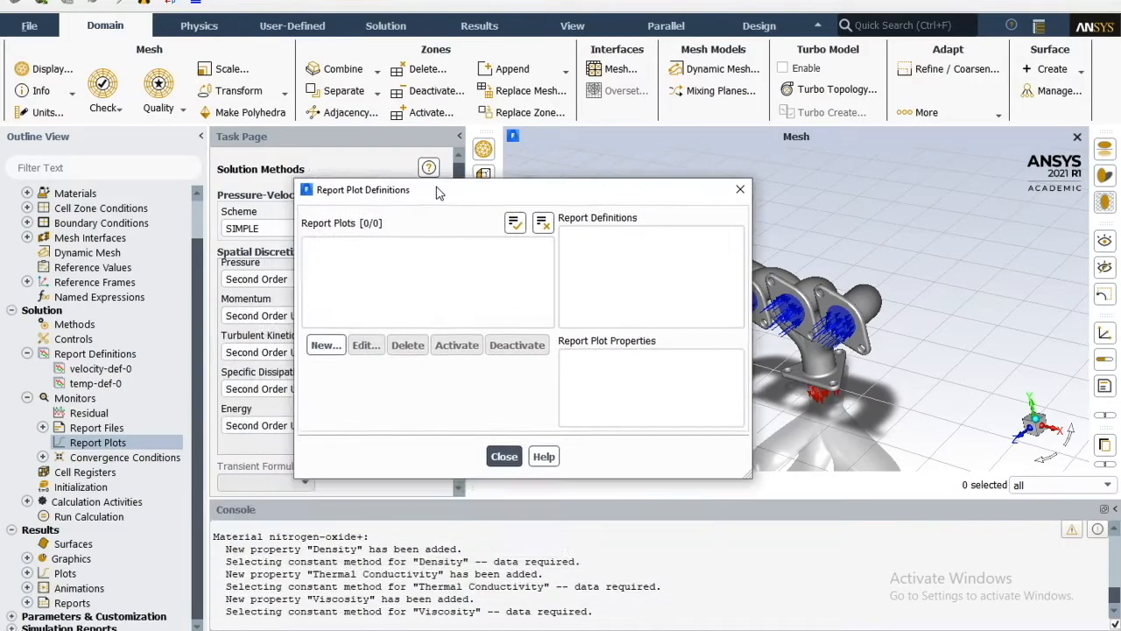
{"action": "left_click", "coordinate": [344, 294]}
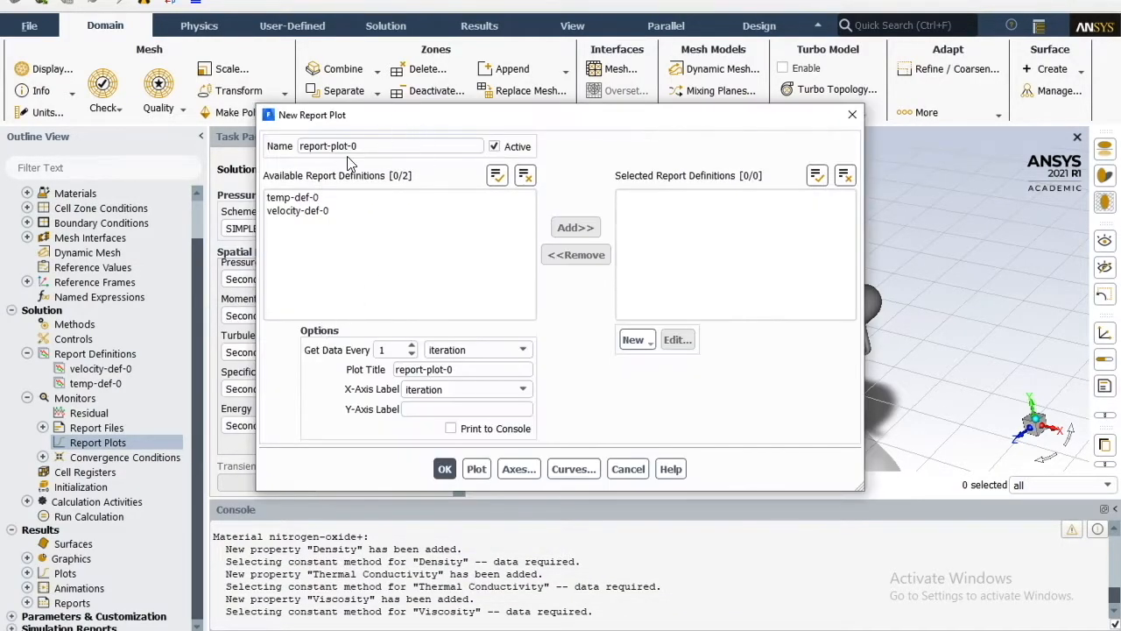
{"action": "left_click", "coordinate": [314, 200]}
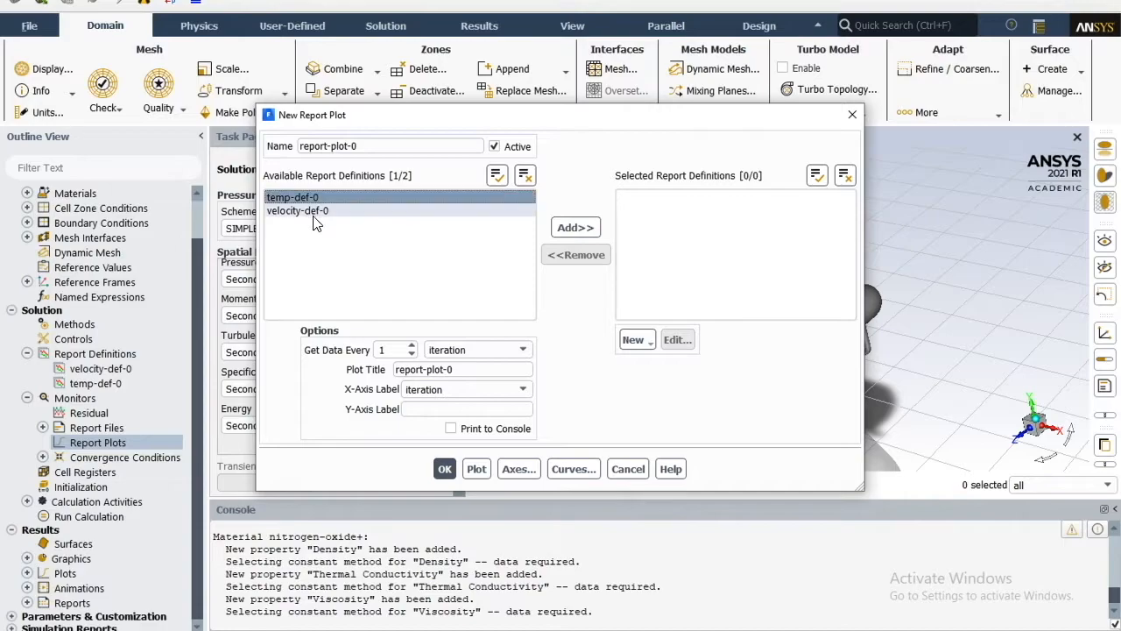
{"action": "left_click", "coordinate": [595, 229]}
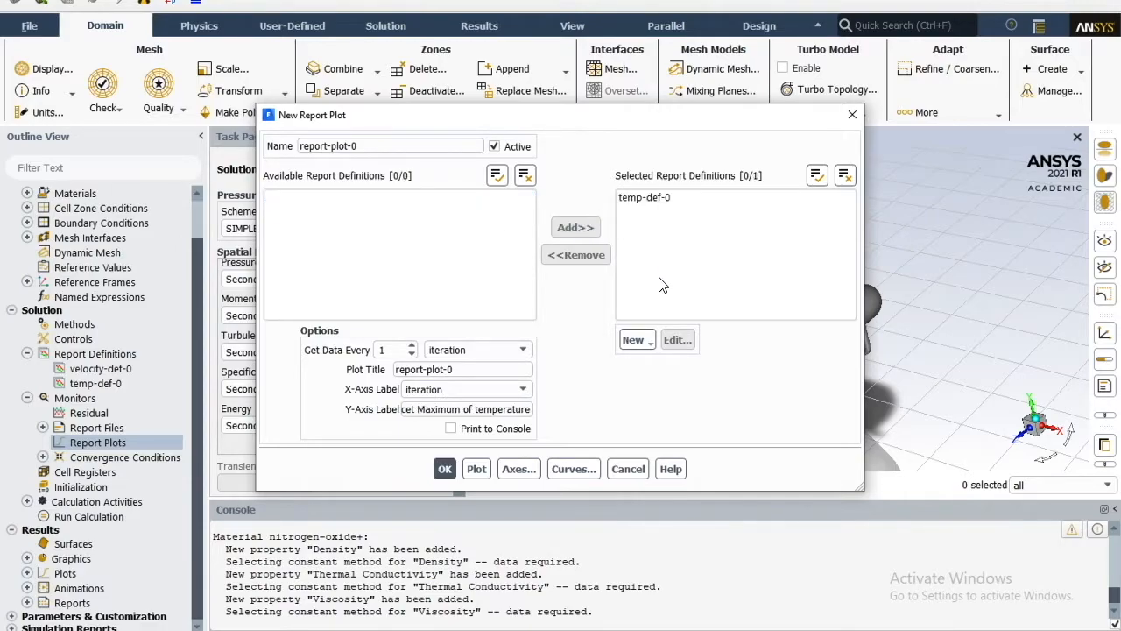
{"action": "left_click", "coordinate": [445, 470]}
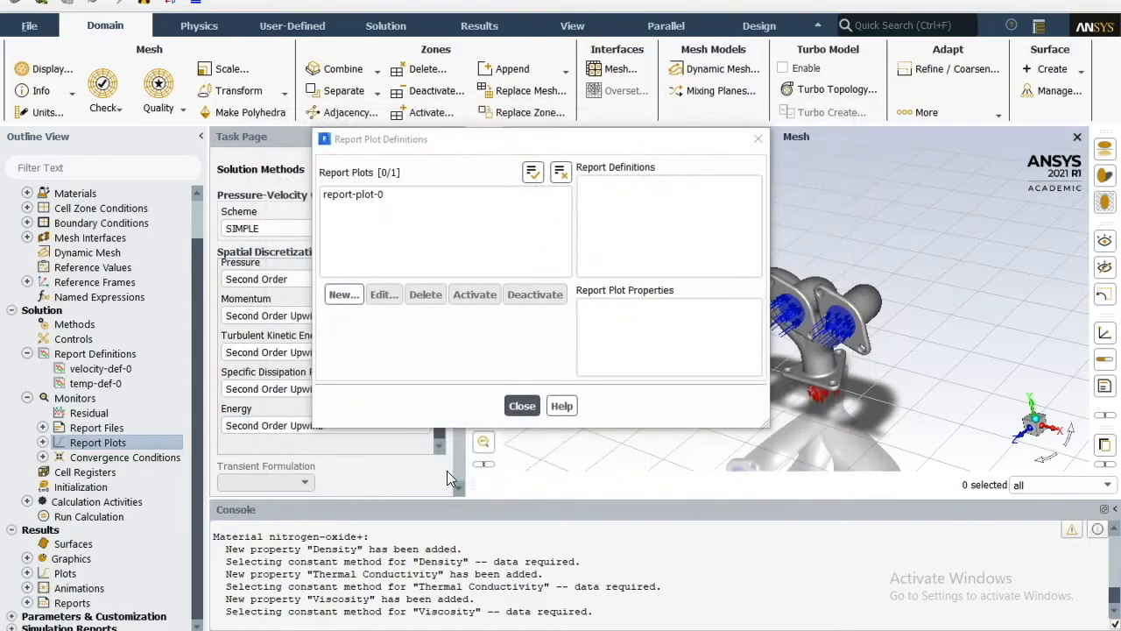
{"action": "left_click", "coordinate": [759, 138]}
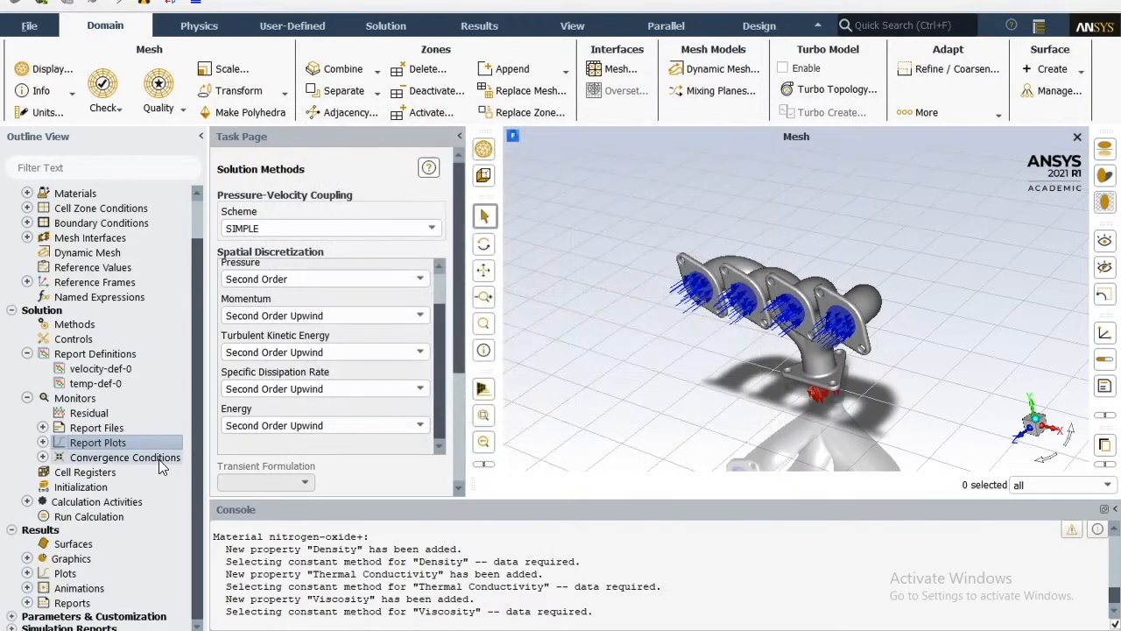
Initialize the solution with hybrid initialization and run the calculation for 200 iterations
{"action": "left_click", "coordinate": [102, 487]}
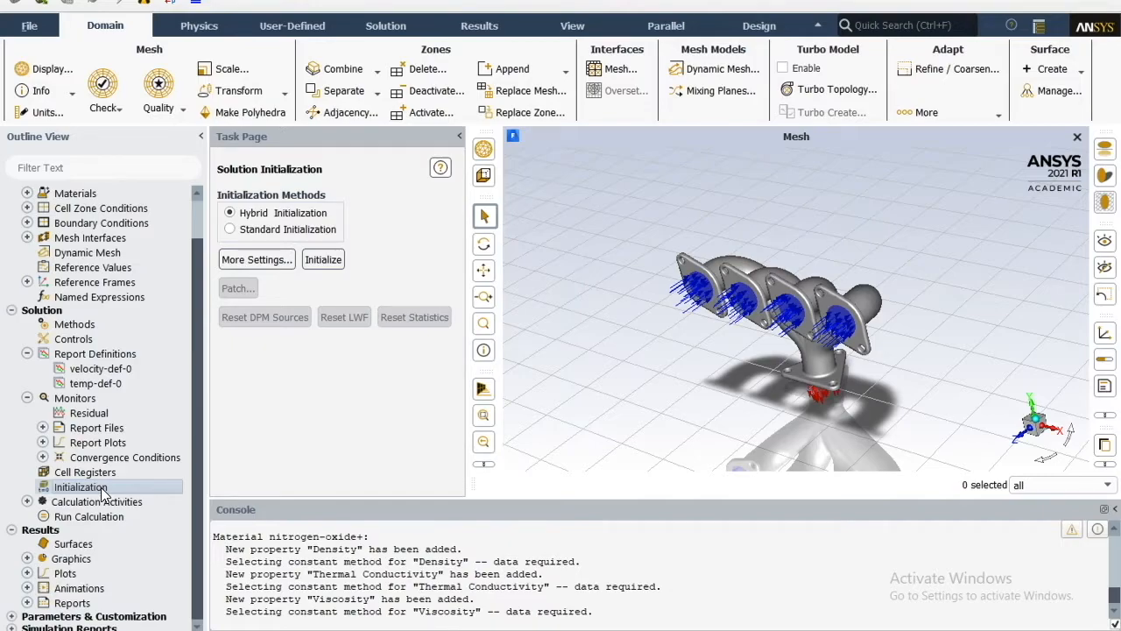
{"action": "left_click", "coordinate": [335, 259]}
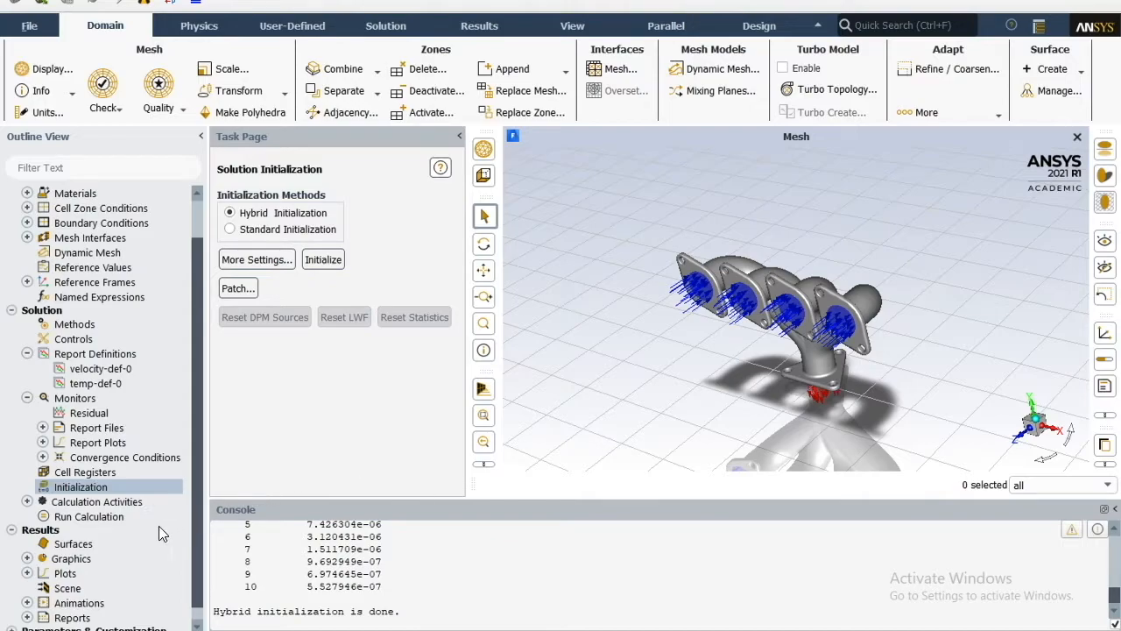
{"action": "left_click", "coordinate": [89, 517]}
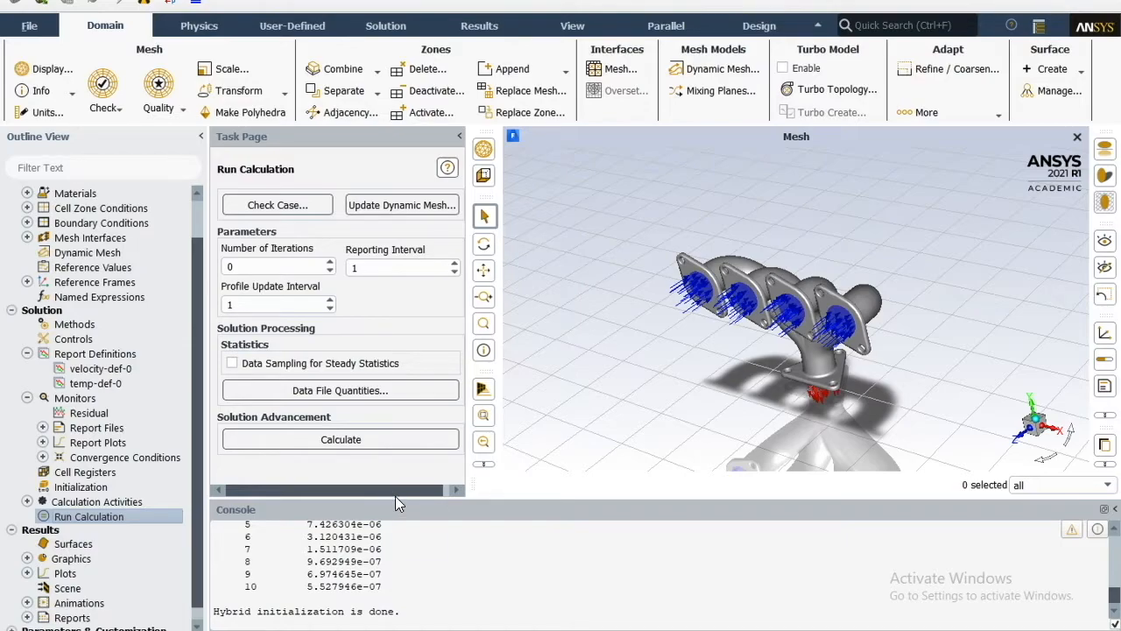
{"action": "double_click", "coordinate": [232, 267]}
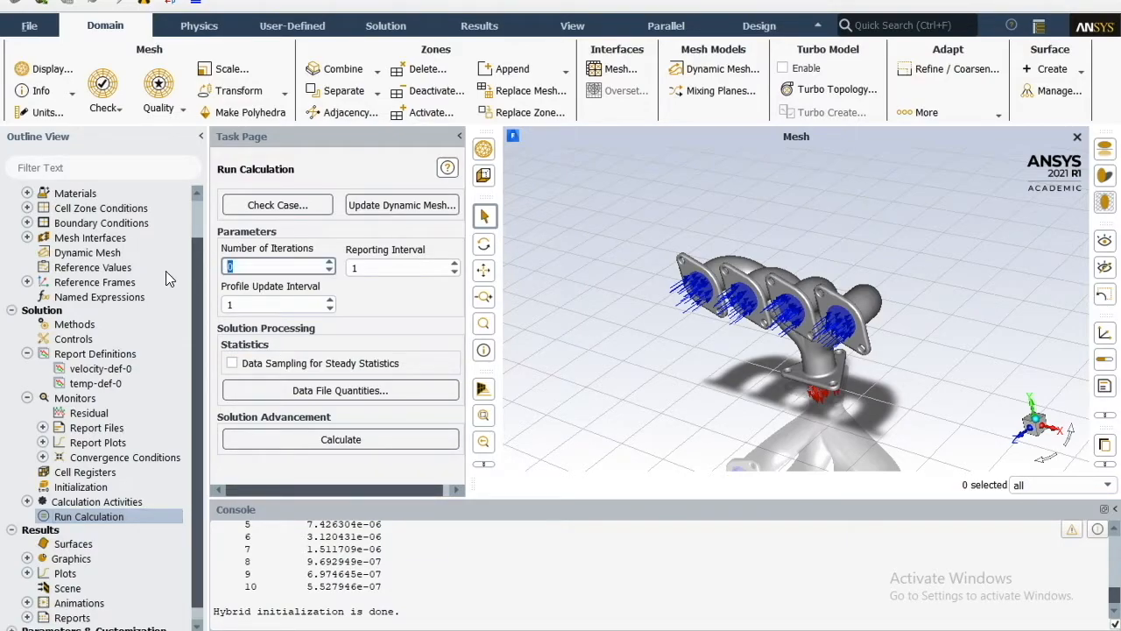
{"action": "type", "text": "200"}
{"action": "left_click", "coordinate": [382, 438]}
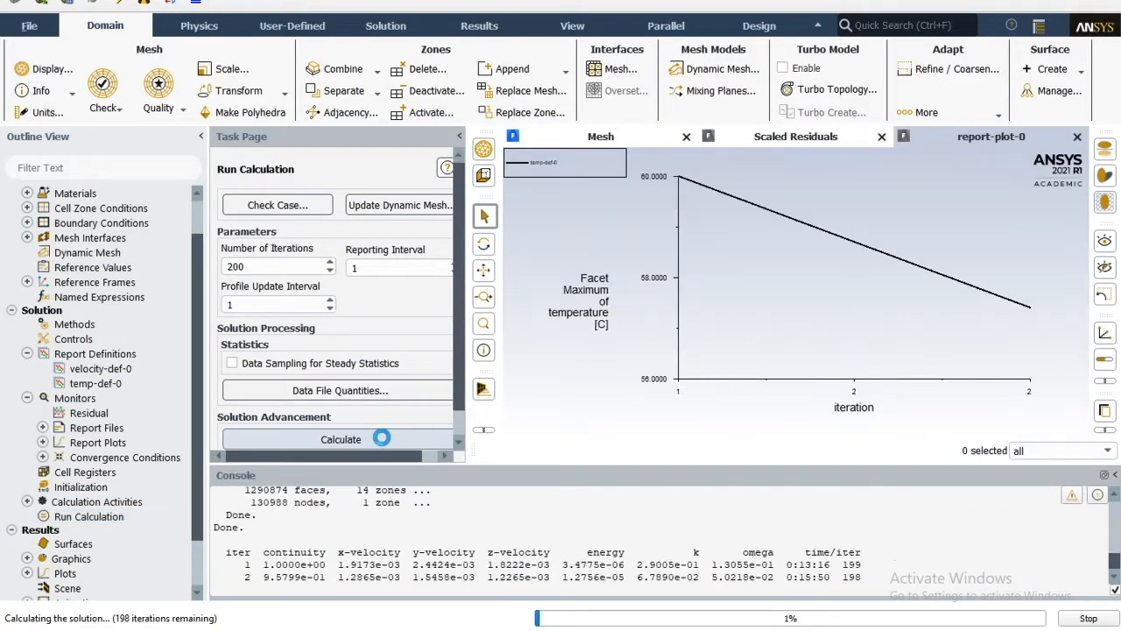
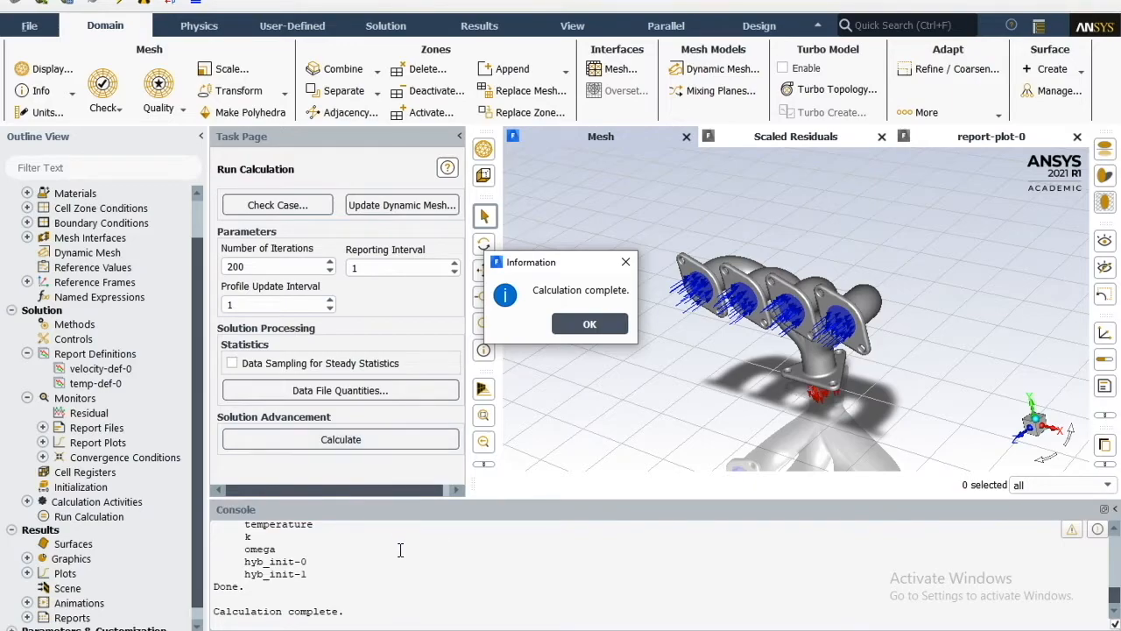
Examine the console's convergence messages for the last iterations and dismiss the calculation notice
{"action": "scroll", "coordinate": [409, 590], "scroll_direction": "up", "scroll_amount": 3}
{"action": "scroll", "coordinate": [408, 589], "scroll_direction": "down", "scroll_amount": 5}
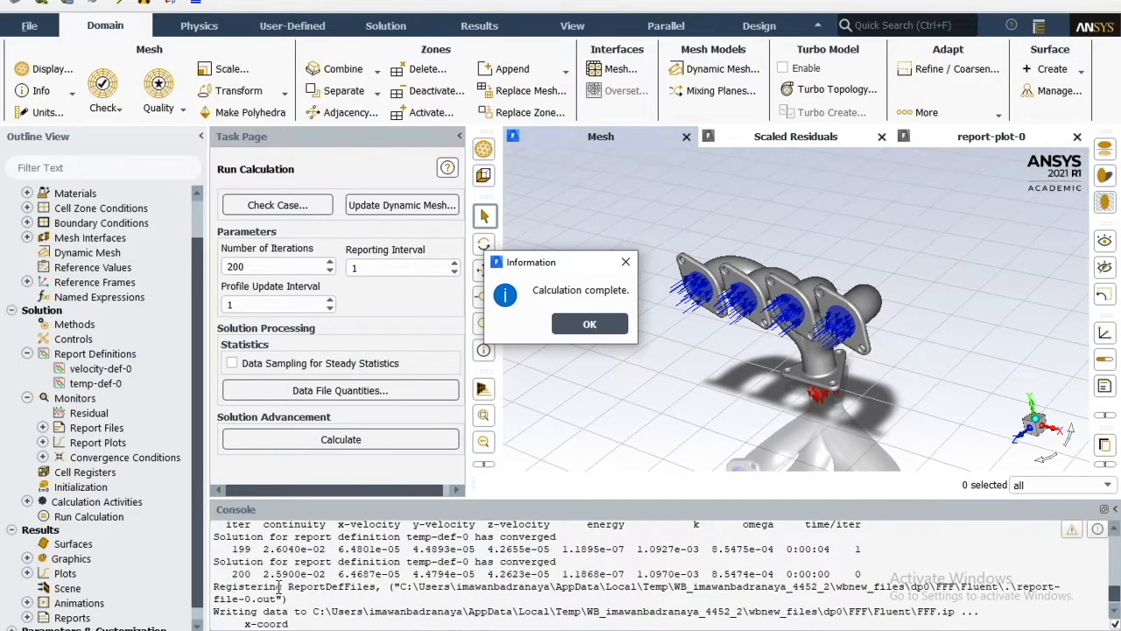
{"action": "left_click_drag", "start_coordinate": [212, 561], "coordinate": [334, 561]}
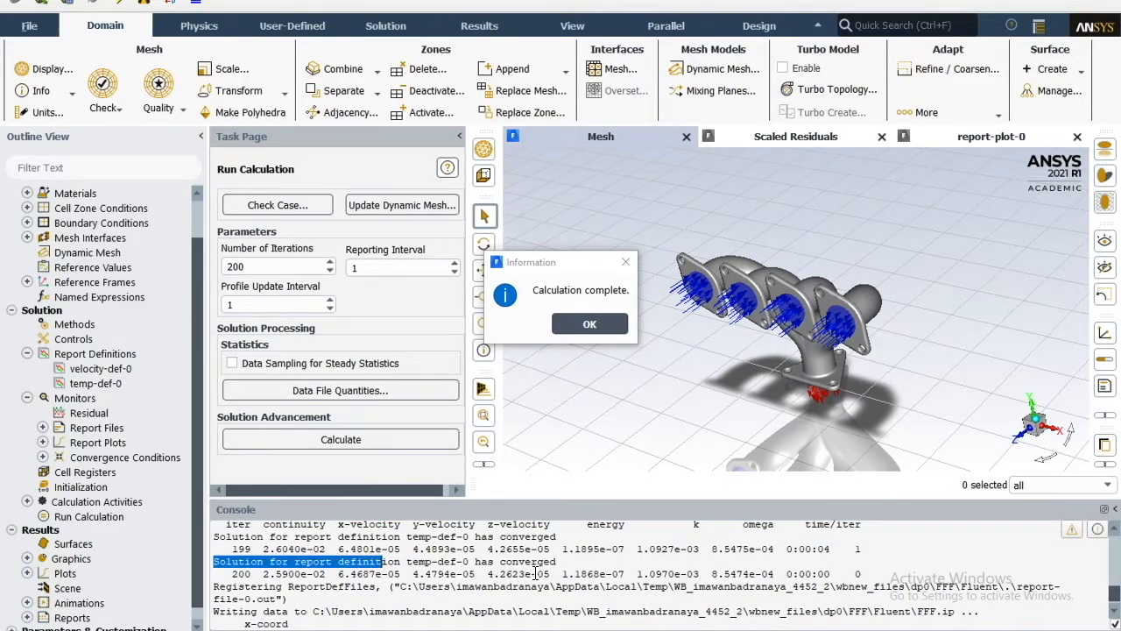
{"action": "left_click_drag", "start_coordinate": [564, 561], "coordinate": [216, 562]}
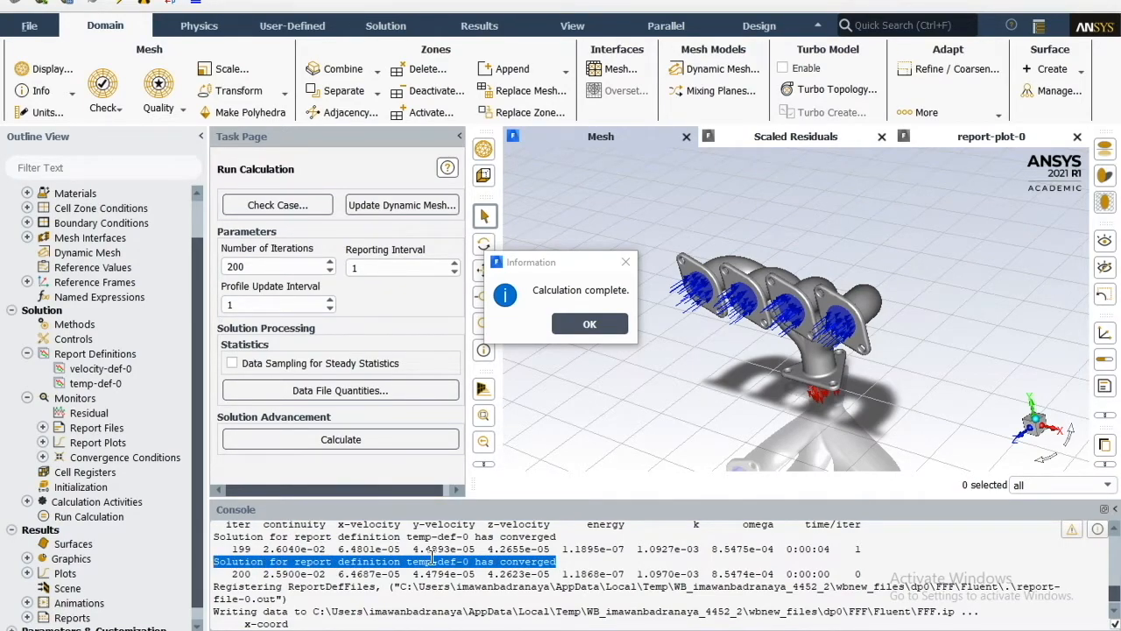
{"action": "left_click", "coordinate": [610, 324]}
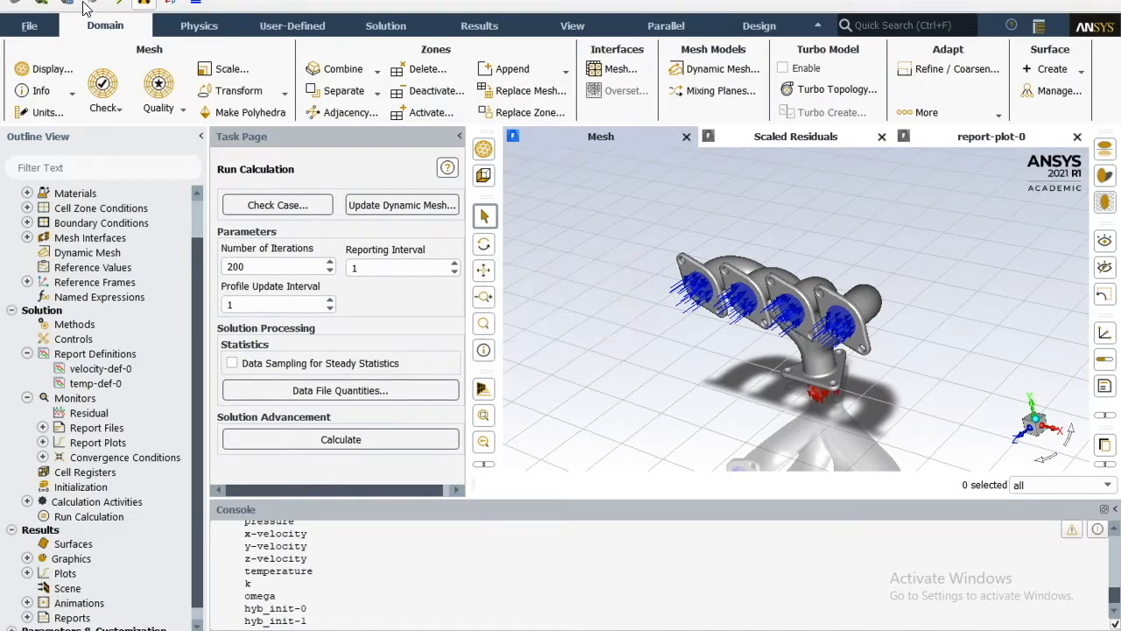
Quit Fluent and, from the Workbench project, open the Fluid Flow system's Results in CFD-Post
{"action": "key", "text": "alt+F4"}
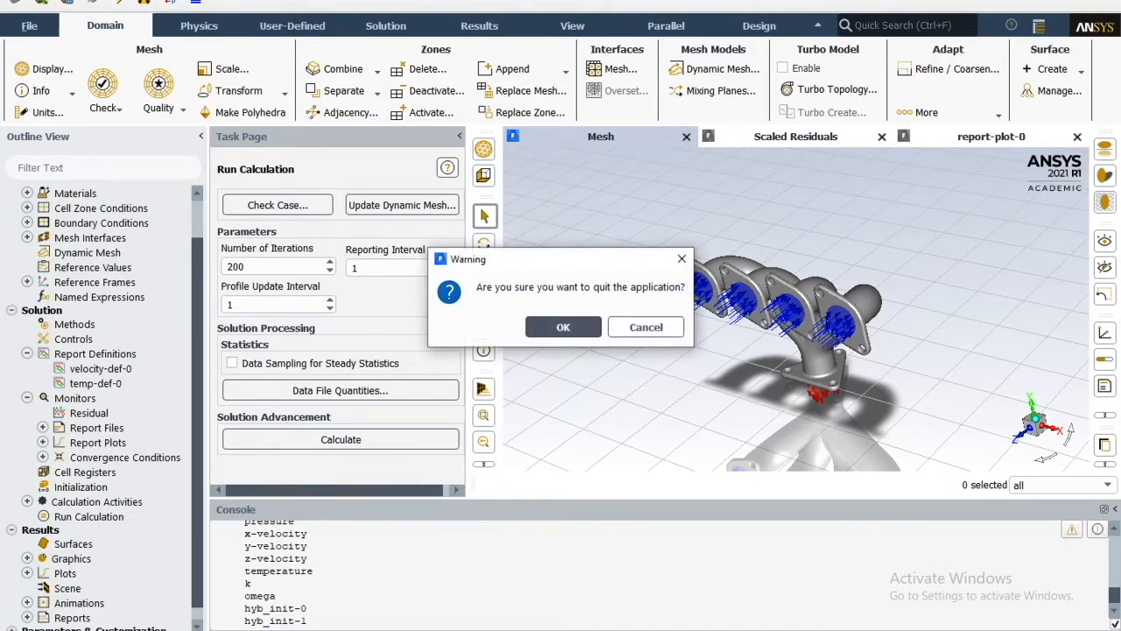
{"action": "left_click", "coordinate": [564, 327]}
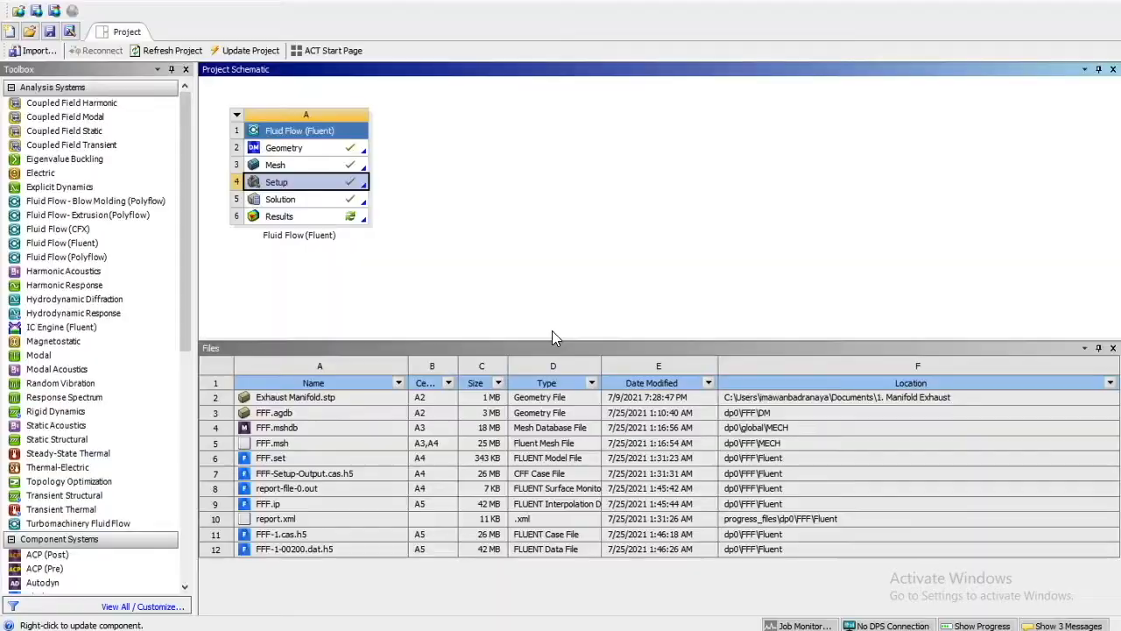
{"action": "left_click", "coordinate": [304, 217]}
{"action": "right_click", "coordinate": [304, 216]}
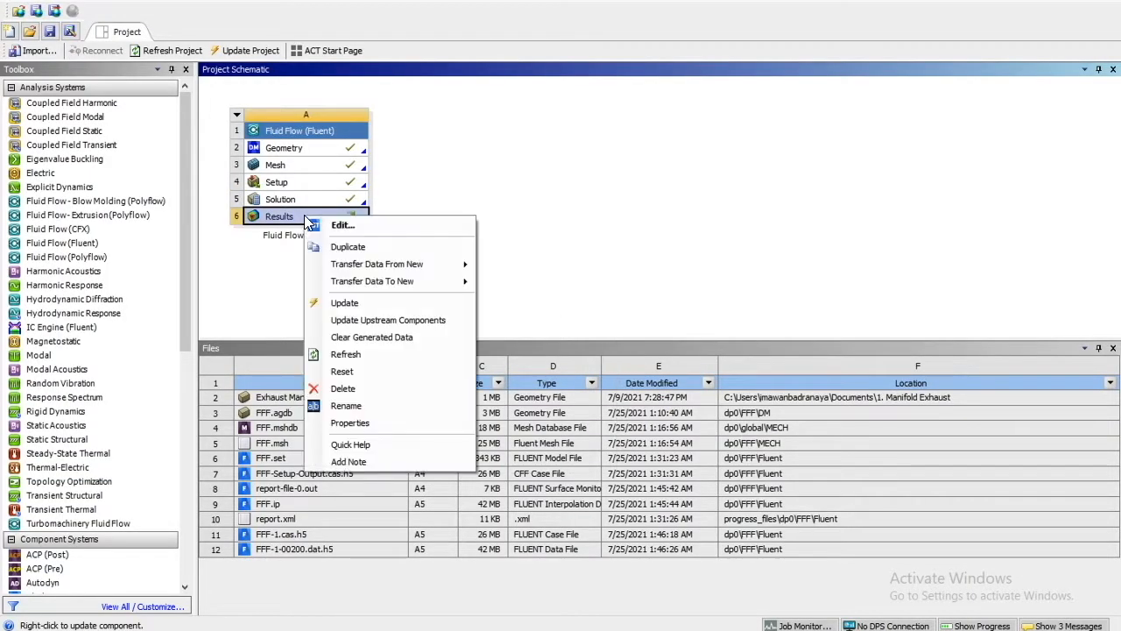
{"action": "left_click", "coordinate": [340, 225]}
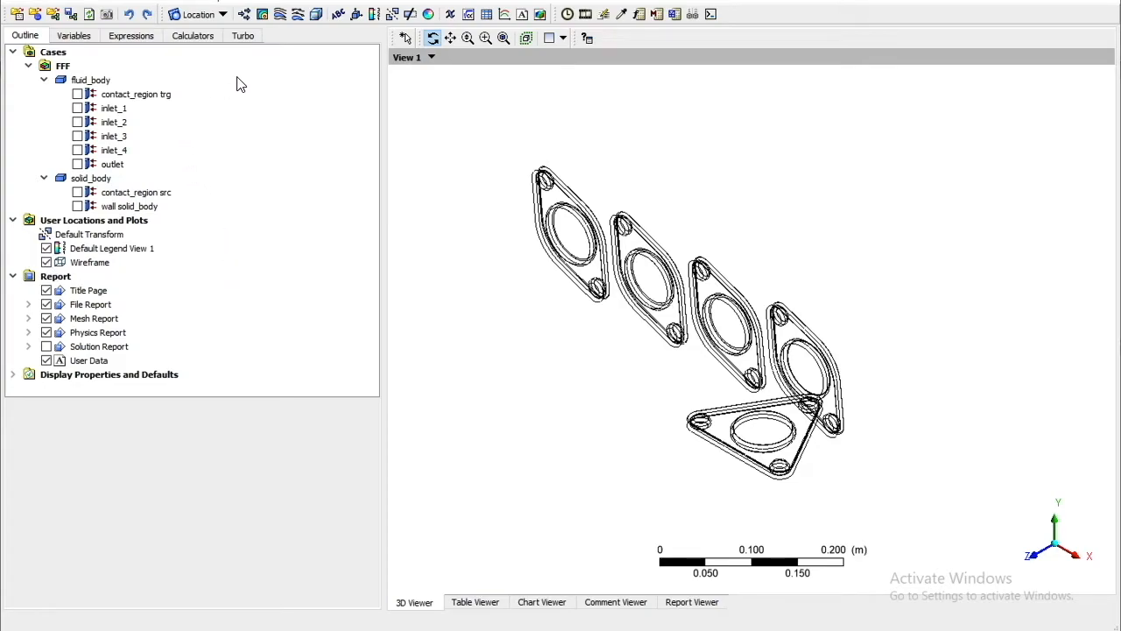
Hide the wireframe and display the wall solid_body boundary of the manifold
{"action": "left_click", "coordinate": [46, 262]}
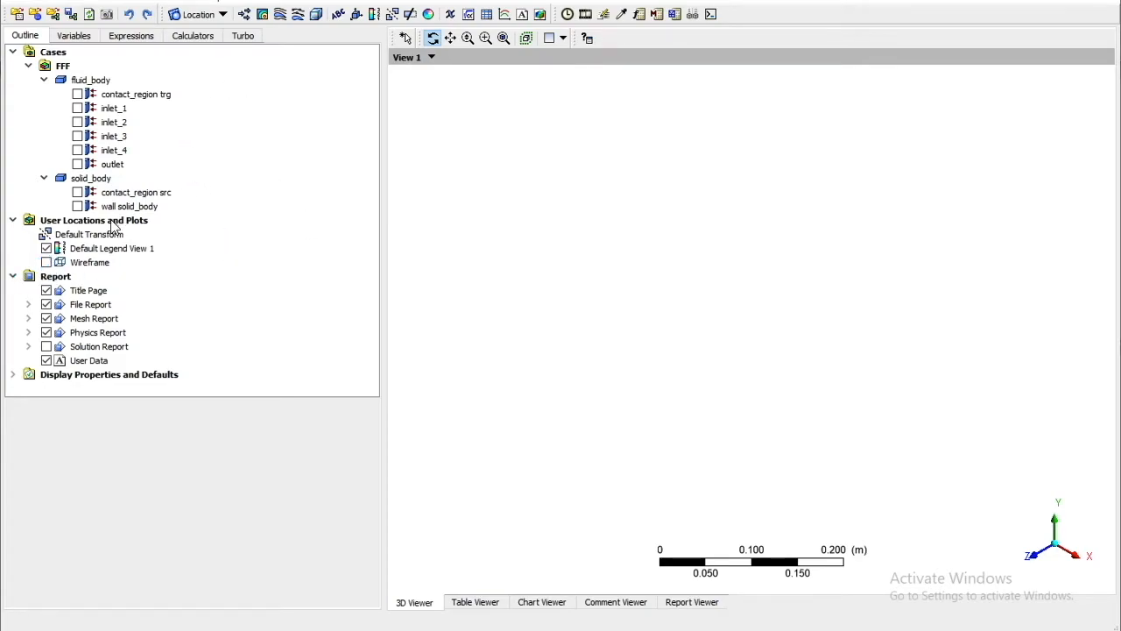
{"action": "left_click", "coordinate": [115, 169]}
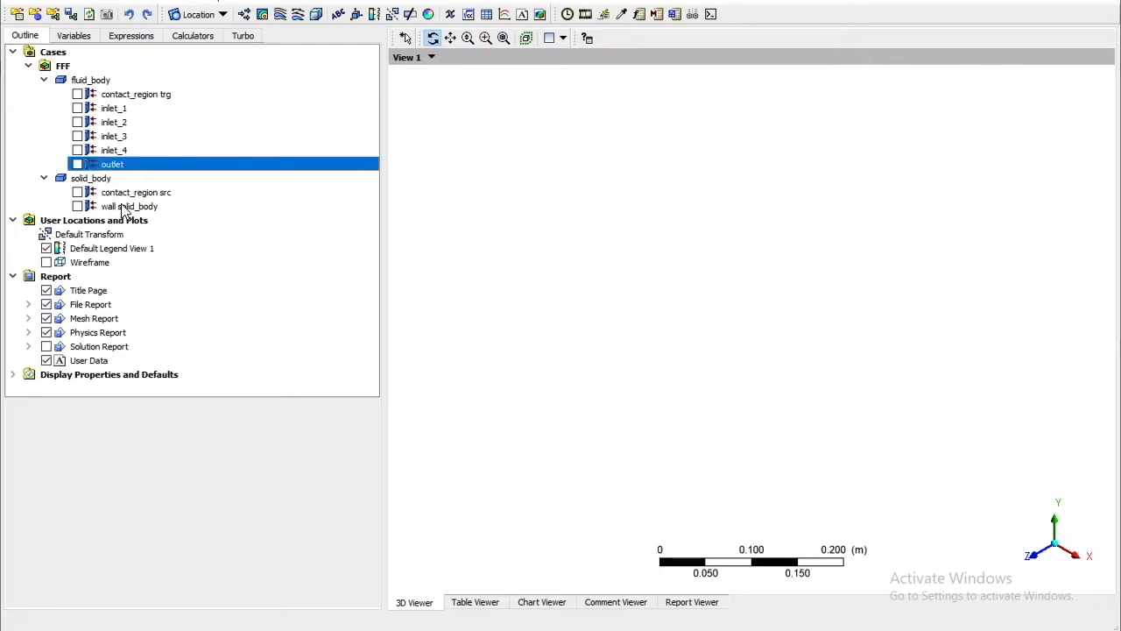
{"action": "right_click", "coordinate": [123, 207]}
{"action": "left_click", "coordinate": [184, 171]}
{"action": "left_click", "coordinate": [77, 206]}
Edit the wall solid_body boundary's rendering and set its transparency to 0.855
{"action": "left_click", "coordinate": [121, 210]}
{"action": "right_click", "coordinate": [120, 214]}
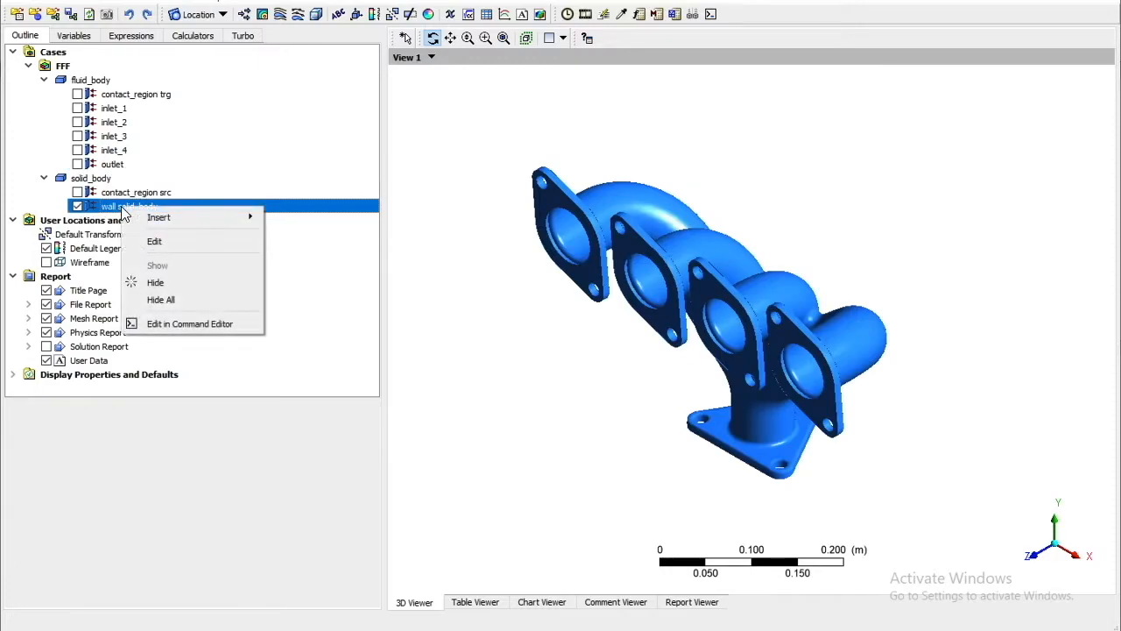
{"action": "mouse_move", "coordinate": [206, 217]}
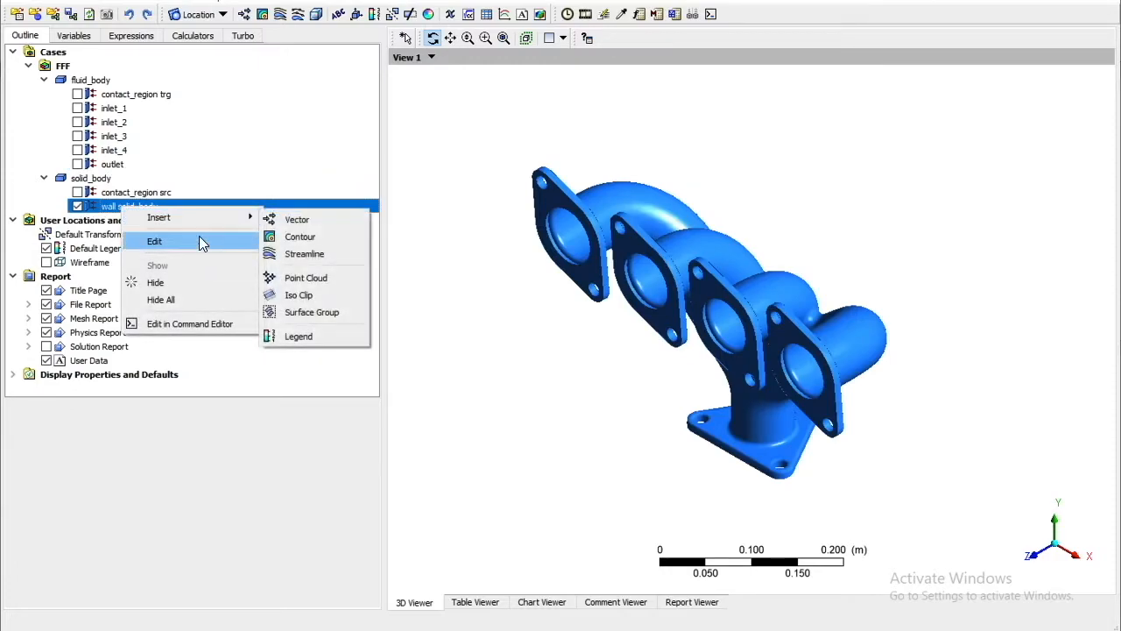
{"action": "left_click", "coordinate": [198, 237]}
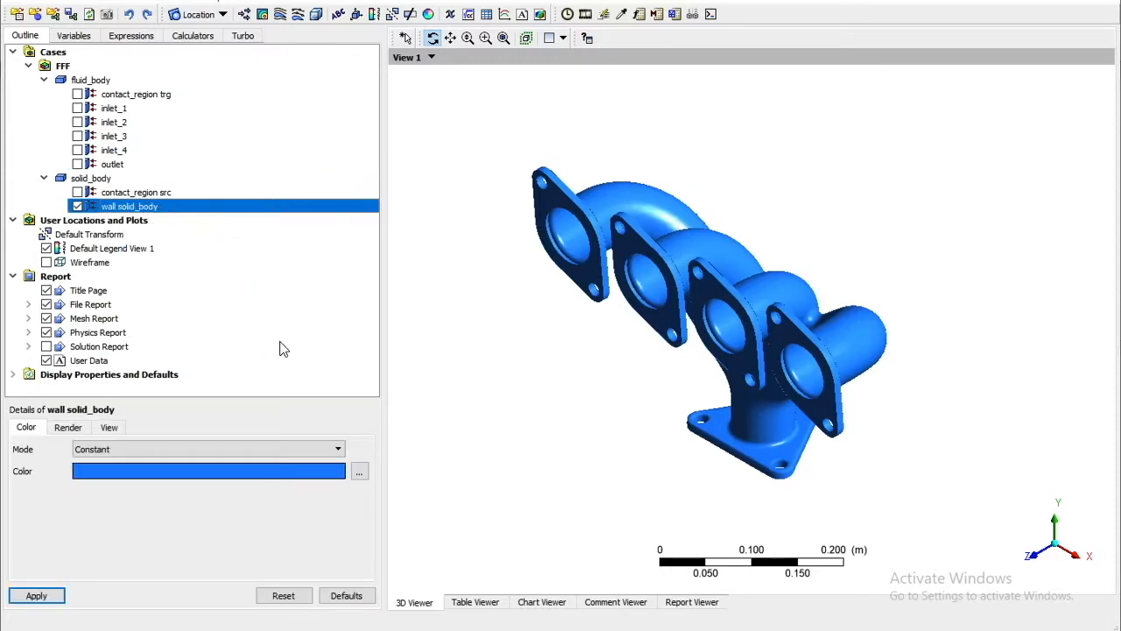
{"action": "left_click", "coordinate": [68, 427]}
{"action": "left_click", "coordinate": [116, 467]}
{"action": "double_click", "coordinate": [83, 466]}
{"action": "left_click_drag", "start_coordinate": [83, 471], "coordinate": [117, 471]}
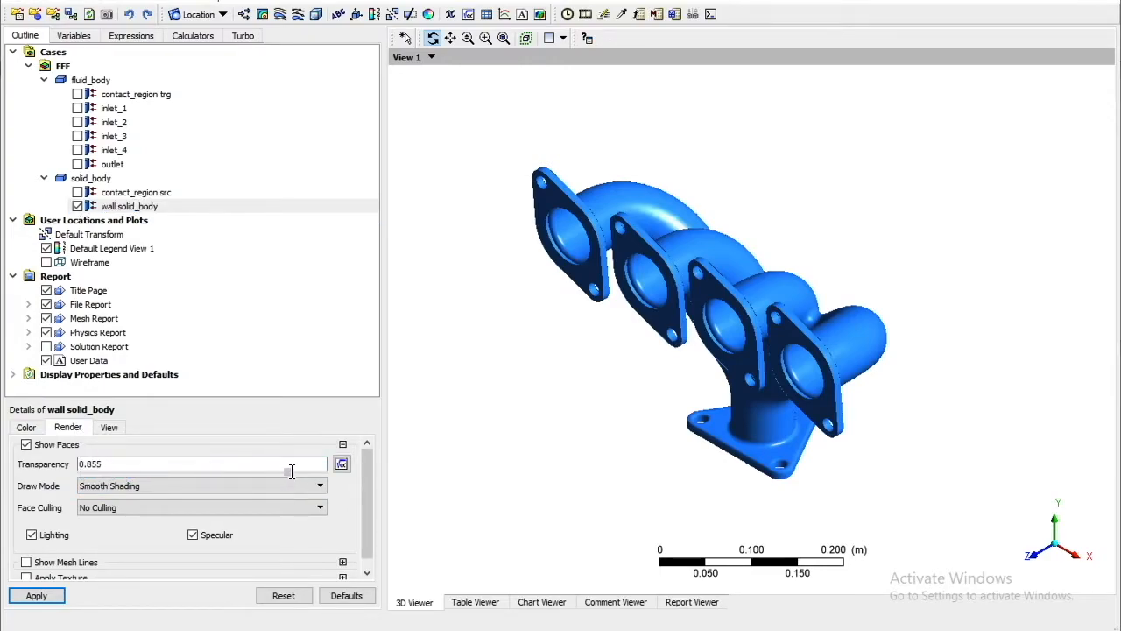
{"action": "left_click", "coordinate": [36, 596]}
{"action": "left_click_drag", "start_coordinate": [505, 394], "coordinate": [472, 306]}
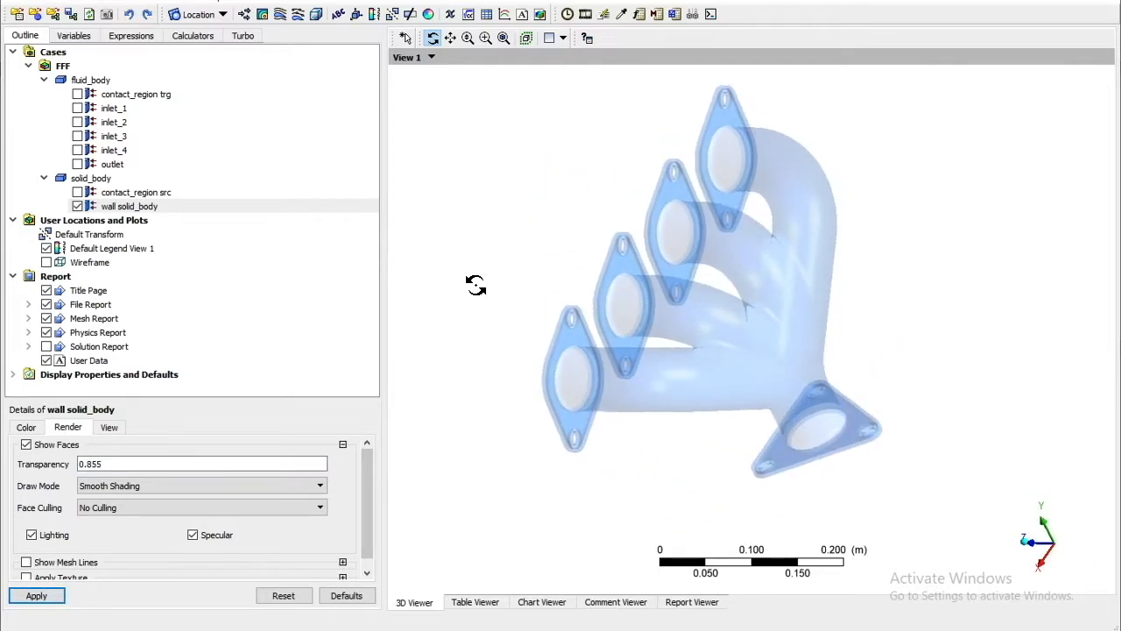
Insert a contour with the default name and set its location to outlet
{"action": "left_click", "coordinate": [263, 16]}
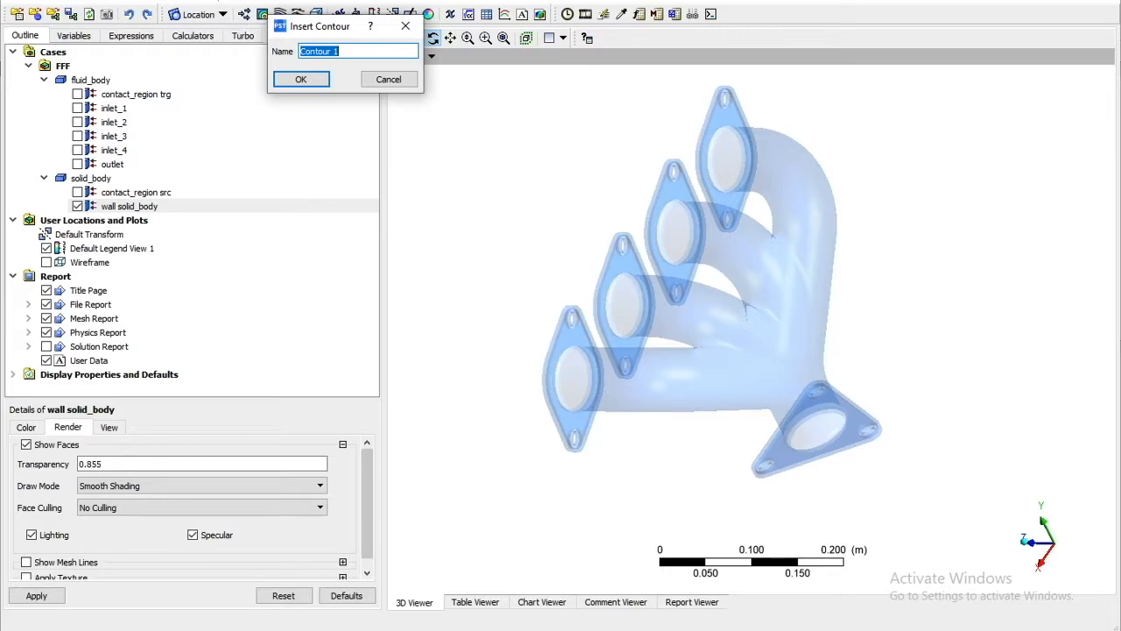
{"action": "left_click", "coordinate": [301, 81]}
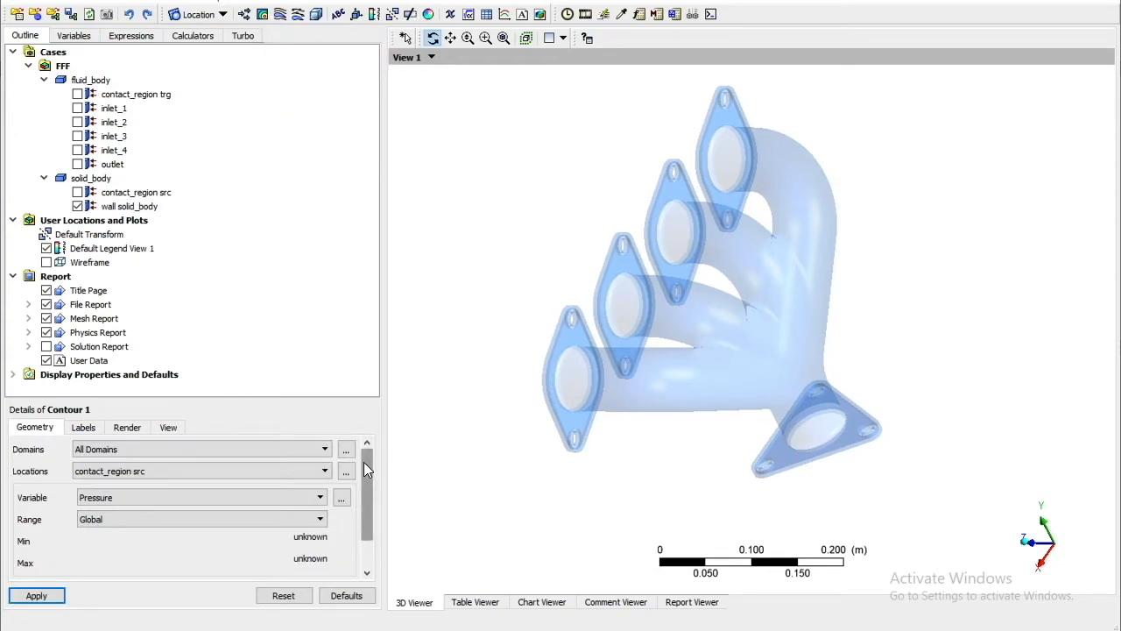
{"action": "left_click_drag", "start_coordinate": [365, 462], "coordinate": [363, 453]}
{"action": "left_click", "coordinate": [150, 474]}
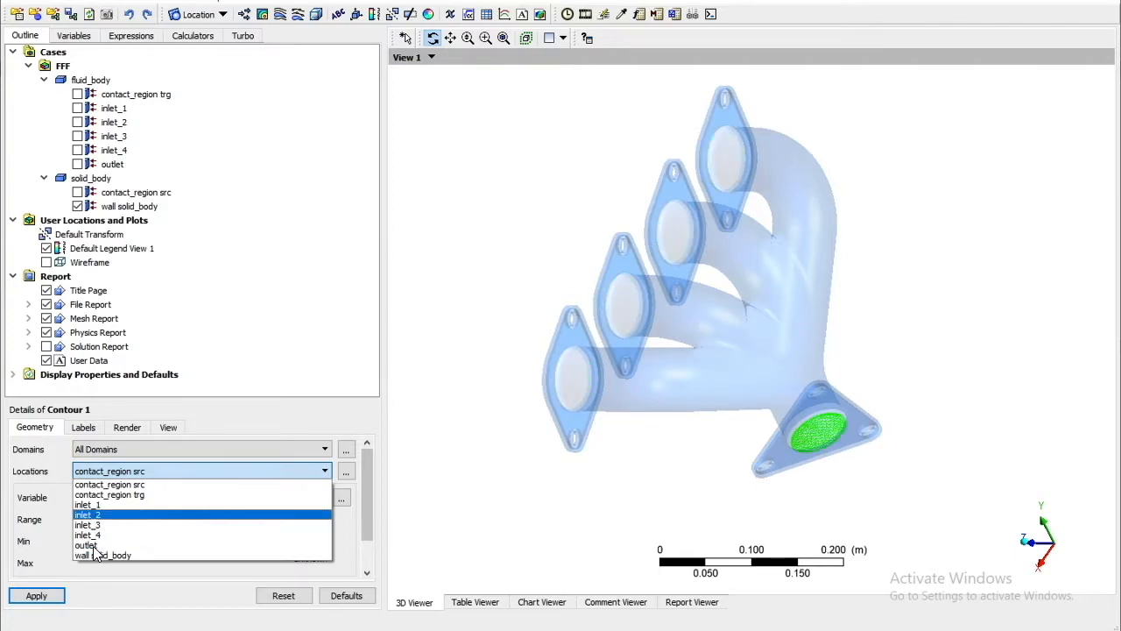
{"action": "key", "text": "Up"}
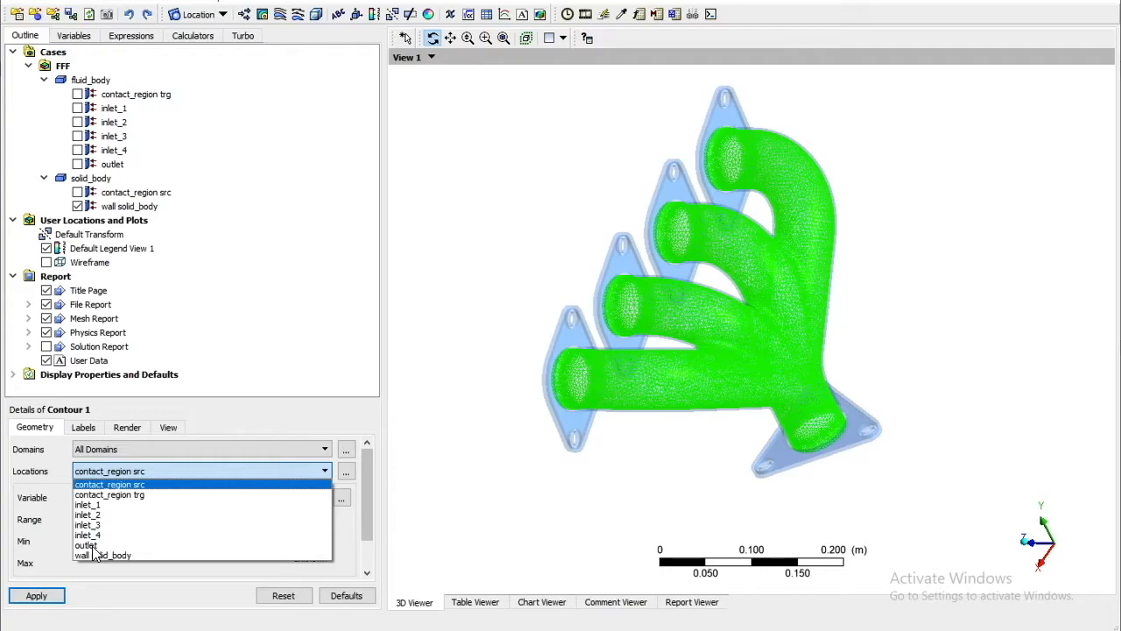
{"action": "left_click", "coordinate": [88, 545]}
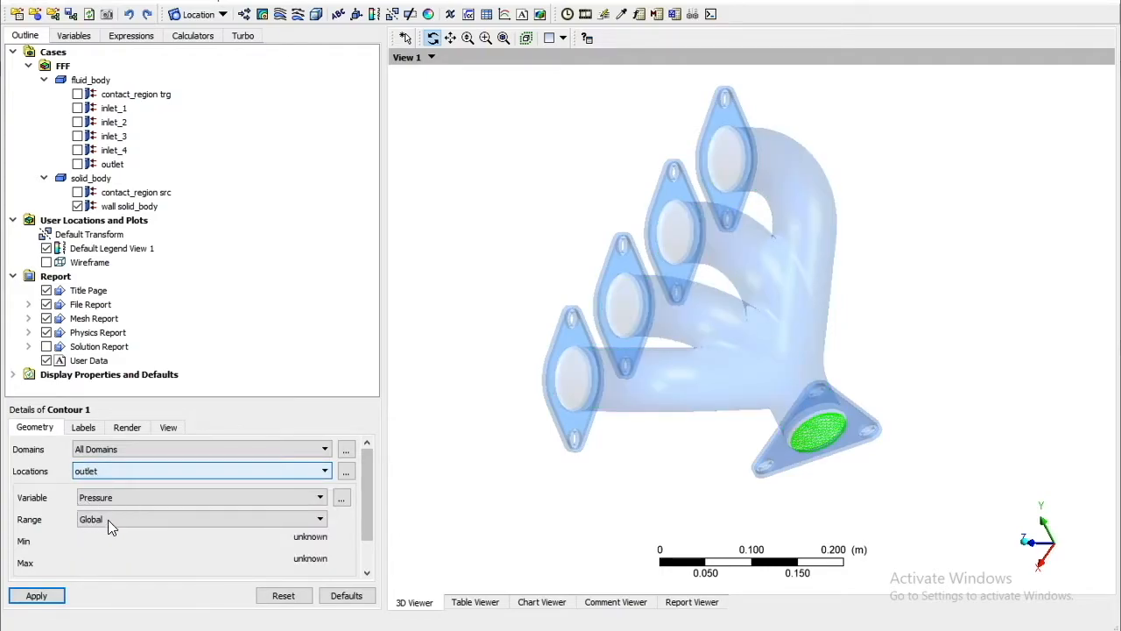
Set the outlet contour's variable to Temperature with a Local range and apply it
{"action": "left_click", "coordinate": [116, 498]}
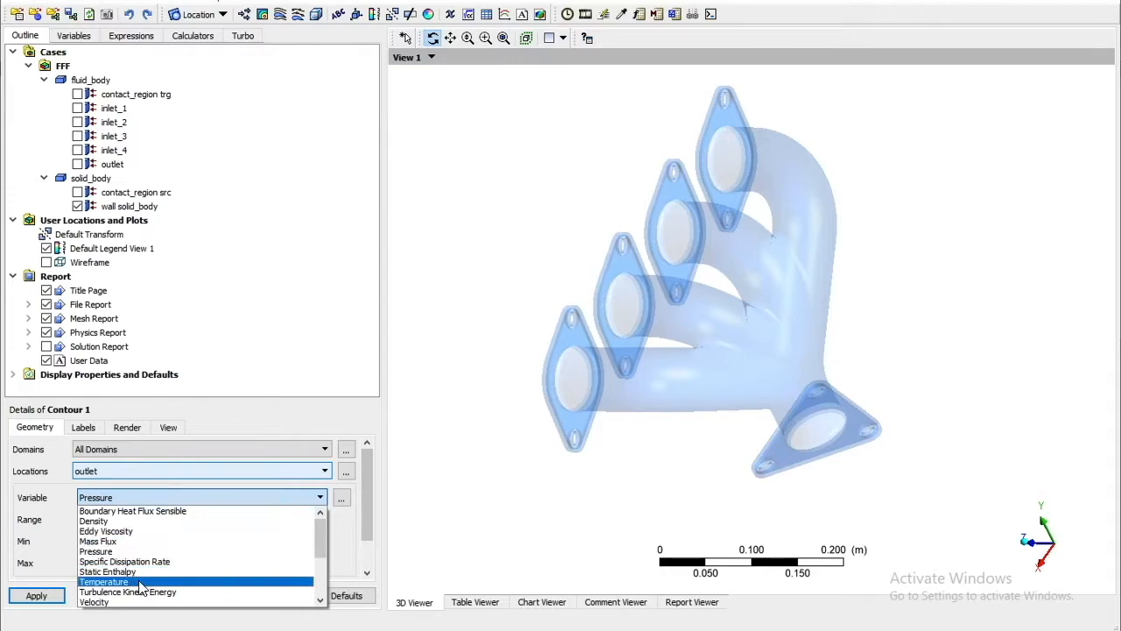
{"action": "left_click", "coordinate": [138, 582]}
{"action": "left_click", "coordinate": [107, 520]}
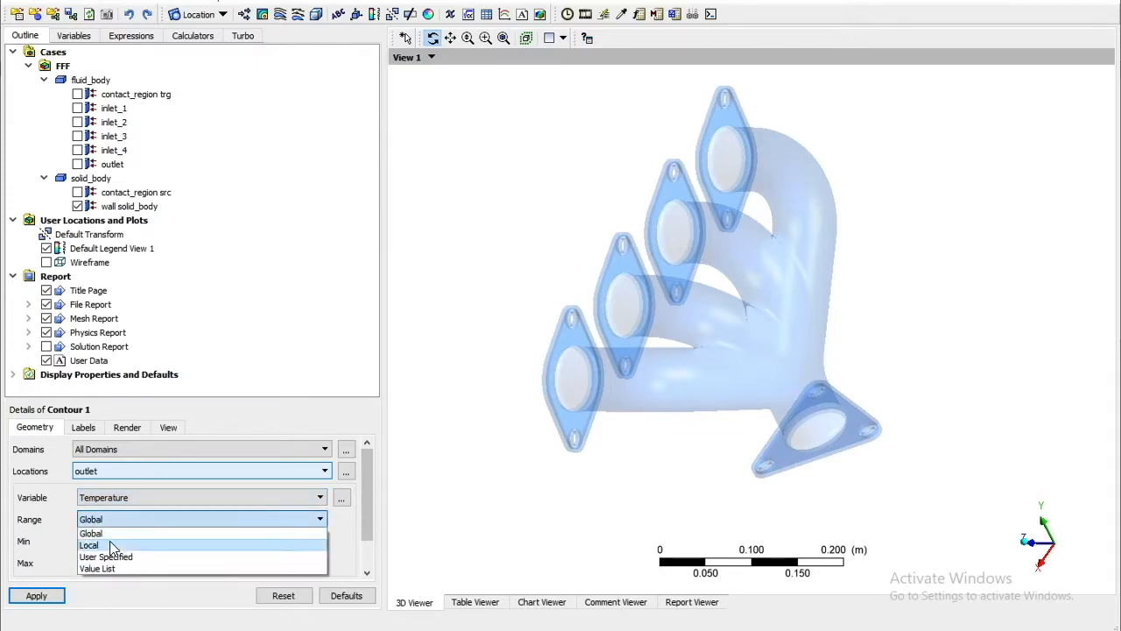
{"action": "left_click", "coordinate": [111, 545]}
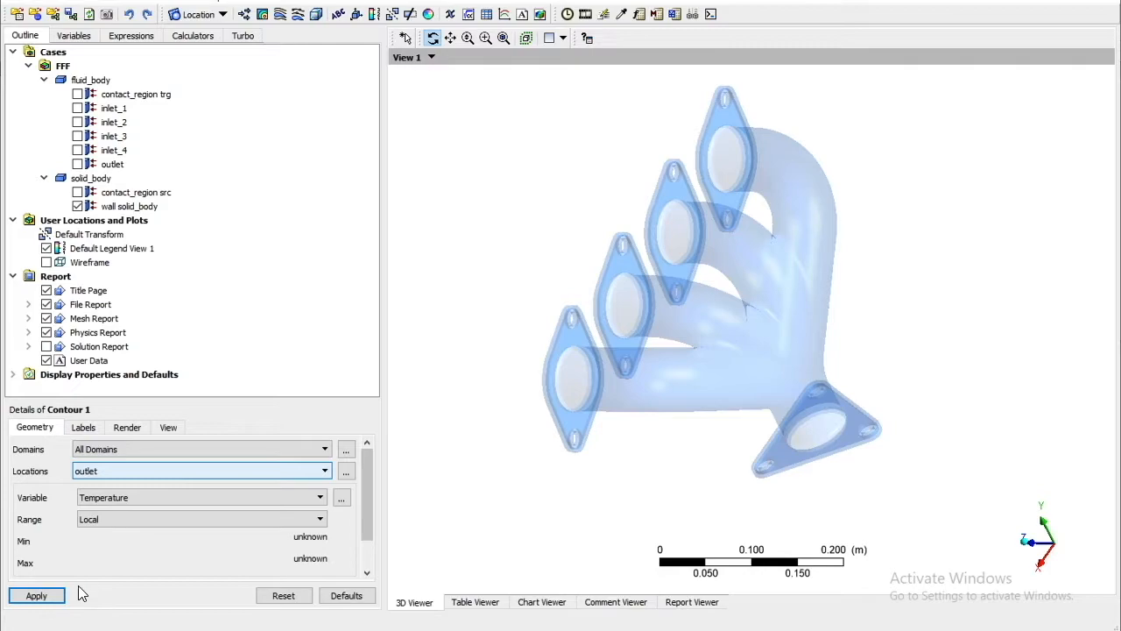
{"action": "left_click", "coordinate": [51, 595]}
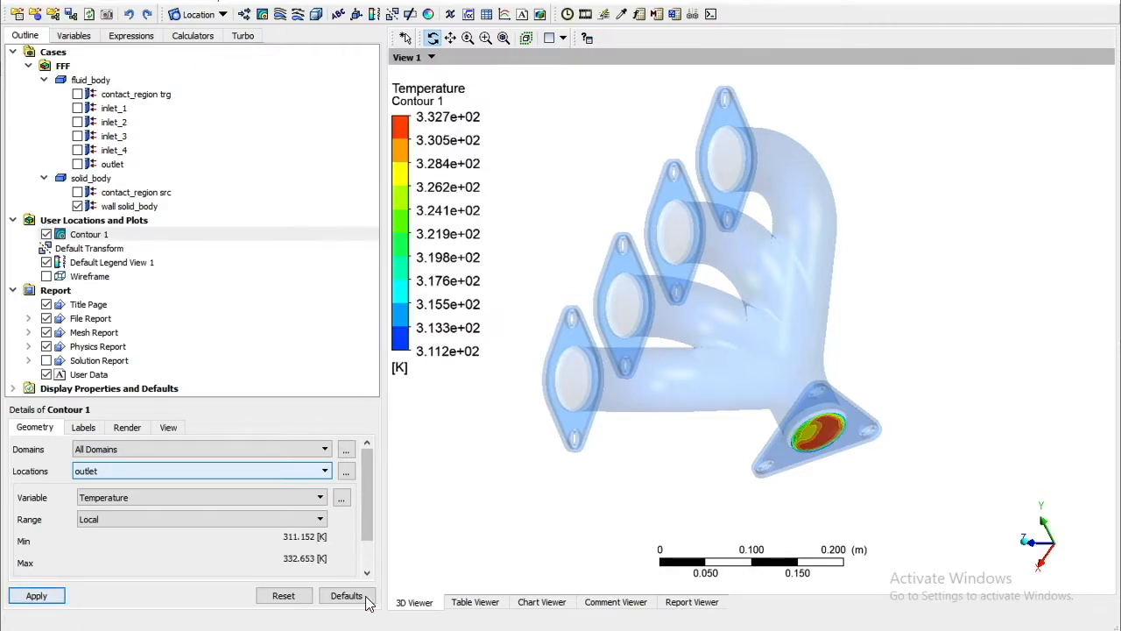
Examine the temperature contour on the outlet and the surrounding manifold from several angles
{"action": "left_click_drag", "start_coordinate": [759, 508], "coordinate": [800, 361]}
{"action": "scroll", "coordinate": [801, 360], "scroll_direction": "up", "scroll_amount": 1}
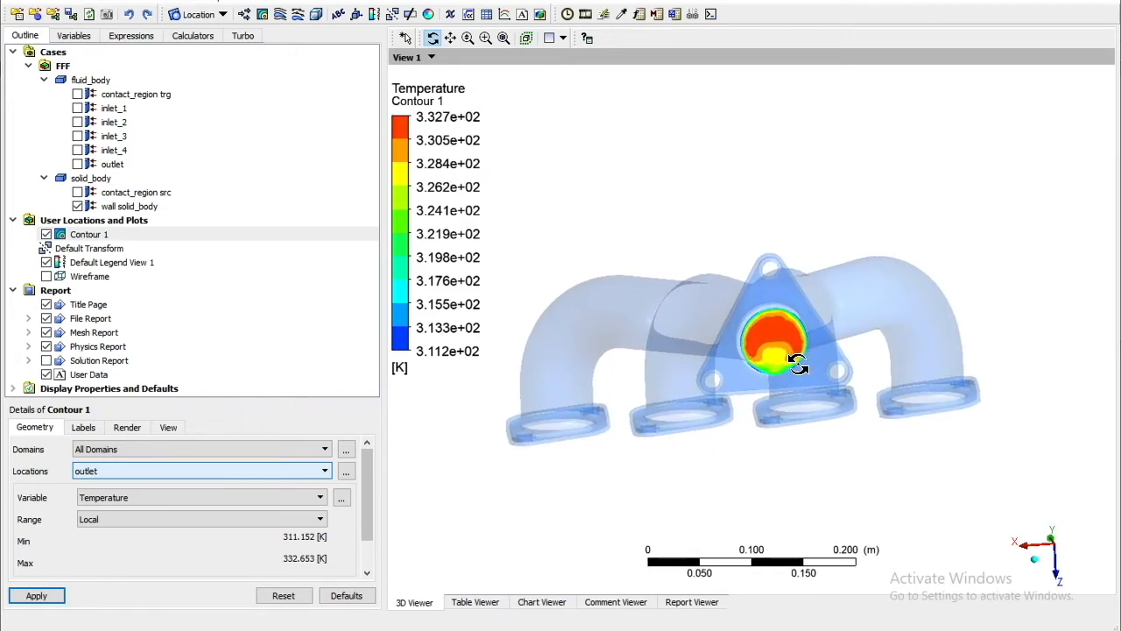
{"action": "scroll", "coordinate": [797, 365], "scroll_direction": "up", "scroll_amount": 4}
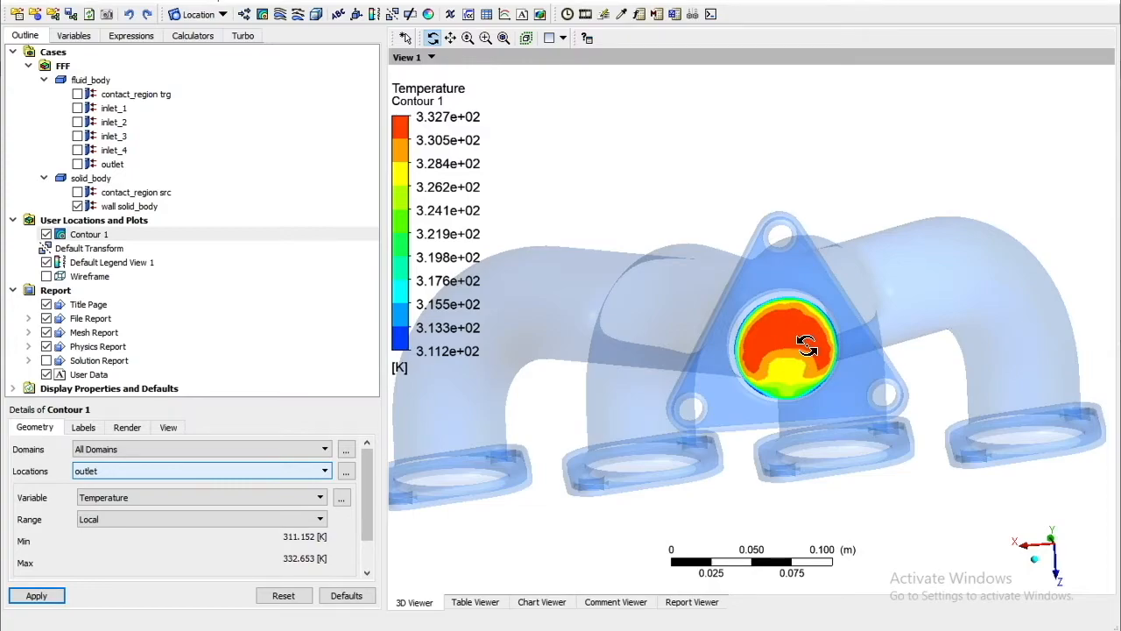
{"action": "left_click_drag", "start_coordinate": [779, 348], "coordinate": [833, 397]}
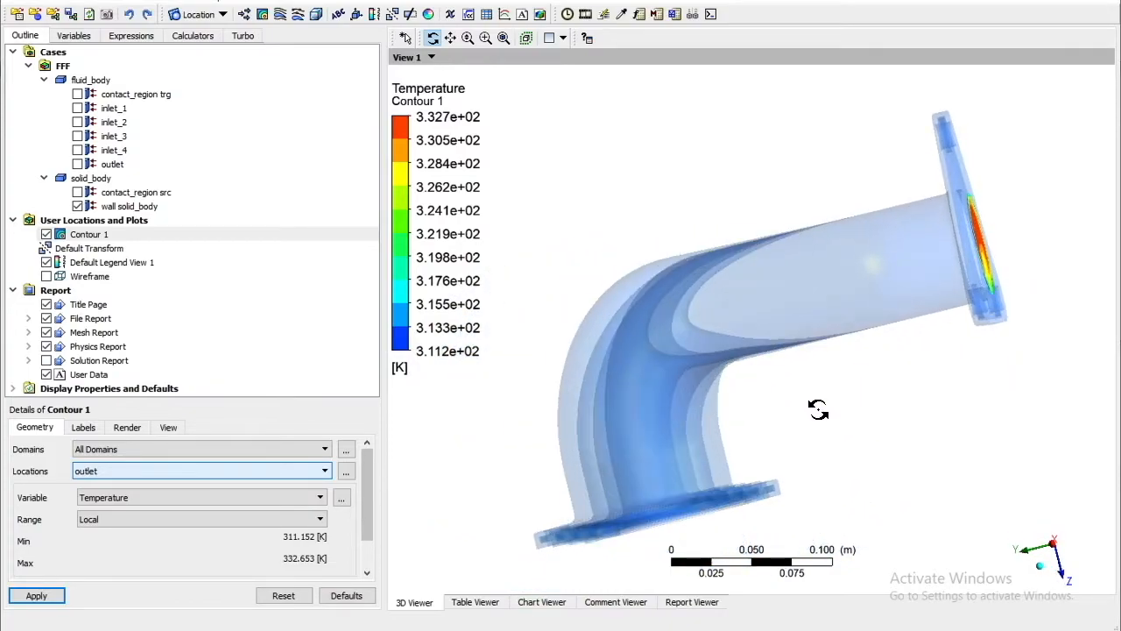
{"action": "mouse_move", "coordinate": [647, 504]}
{"action": "left_mouse_down"}
{"action": "mouse_move", "coordinate": [669, 501]}
{"action": "mouse_move", "coordinate": [656, 502]}
{"action": "left_mouse_up"}
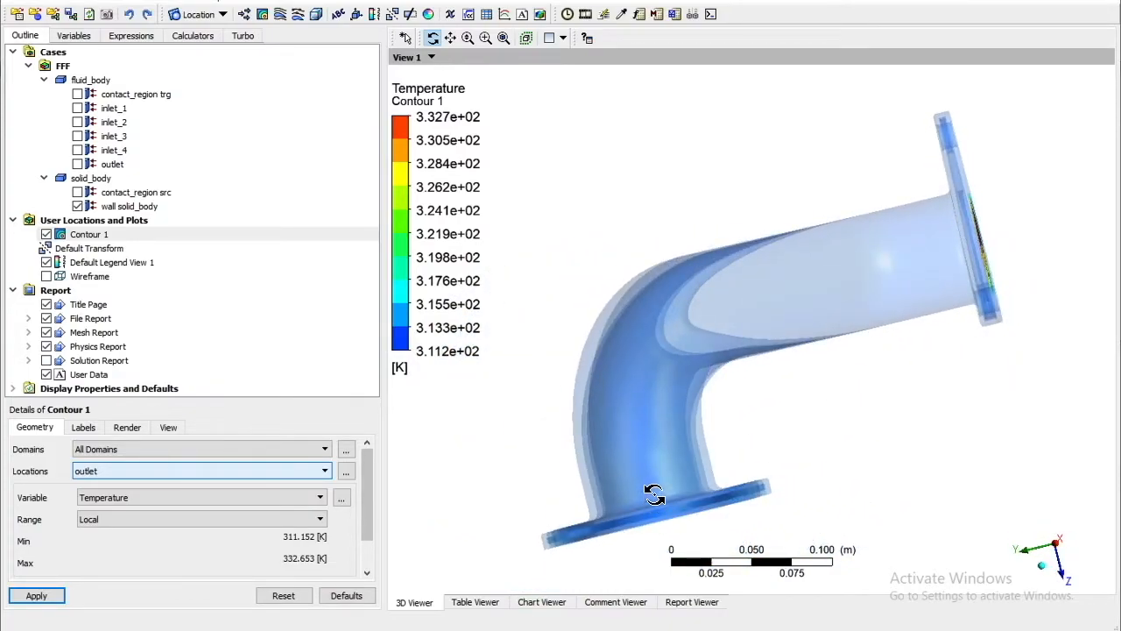
{"action": "left_click_drag", "start_coordinate": [894, 288], "coordinate": [956, 313]}
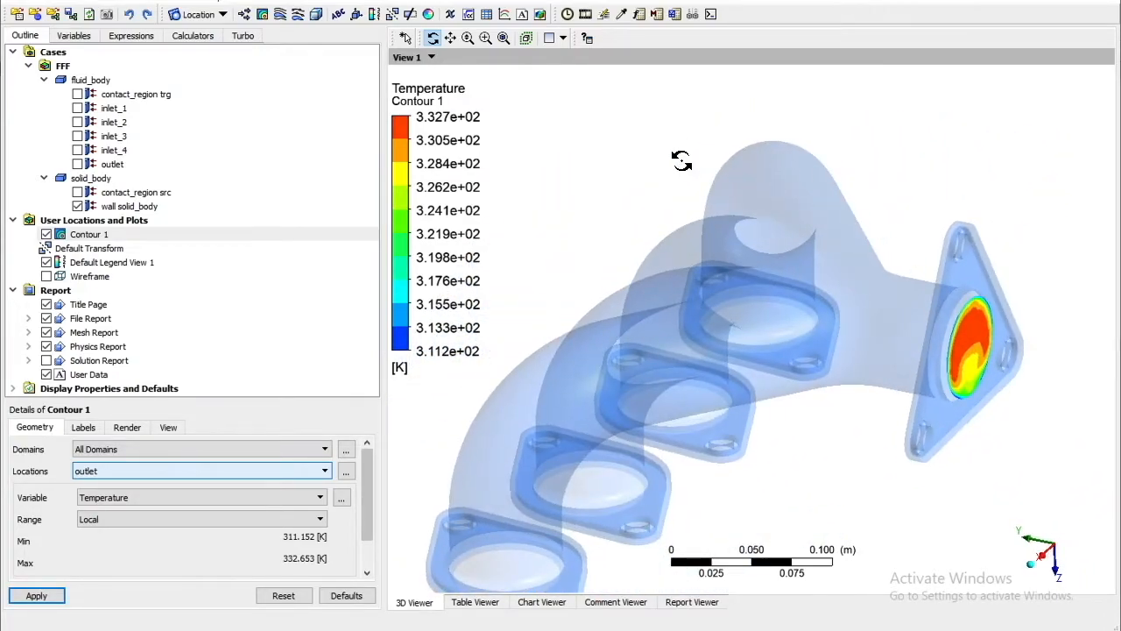
{"action": "left_click_drag", "start_coordinate": [746, 400], "coordinate": [769, 228]}
{"action": "left_click_drag", "start_coordinate": [738, 302], "coordinate": [750, 388]}
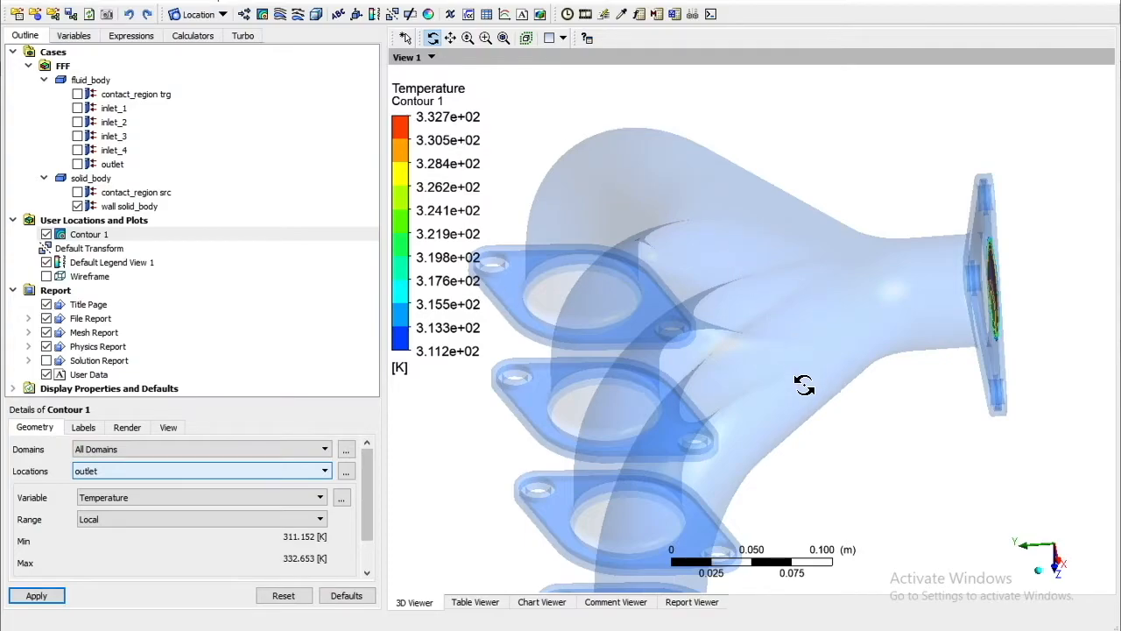
{"action": "scroll", "coordinate": [841, 390], "scroll_direction": "down", "scroll_amount": 5}
{"action": "left_click_drag", "start_coordinate": [841, 393], "coordinate": [822, 379]}
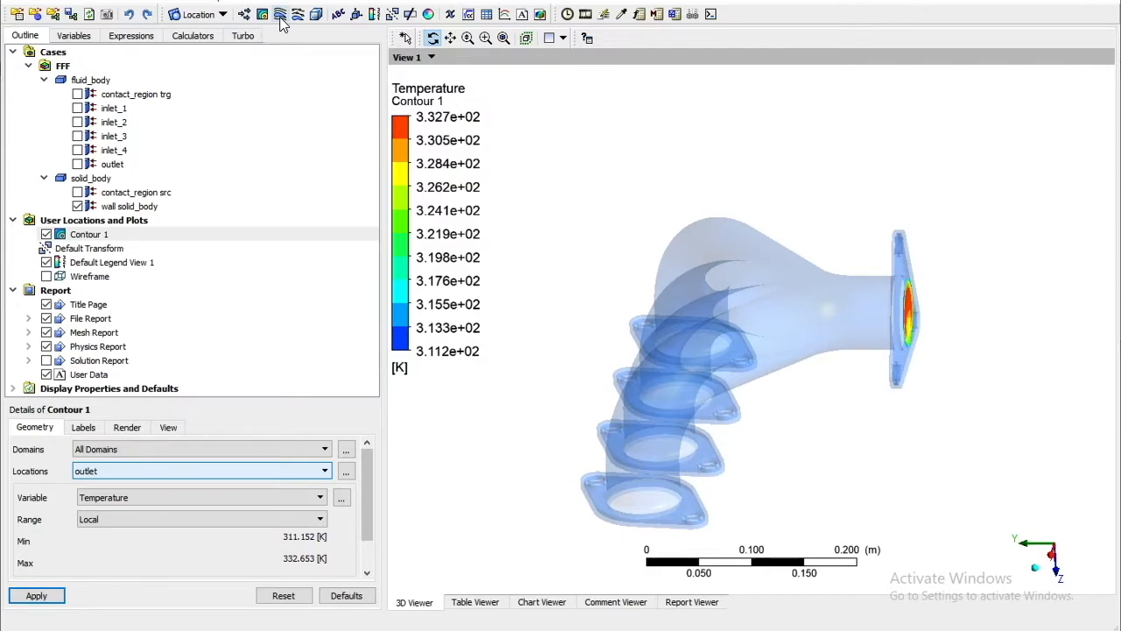
Insert a volume rendering with the default name, using Pressure as its variable
{"action": "left_click", "coordinate": [188, 2]}
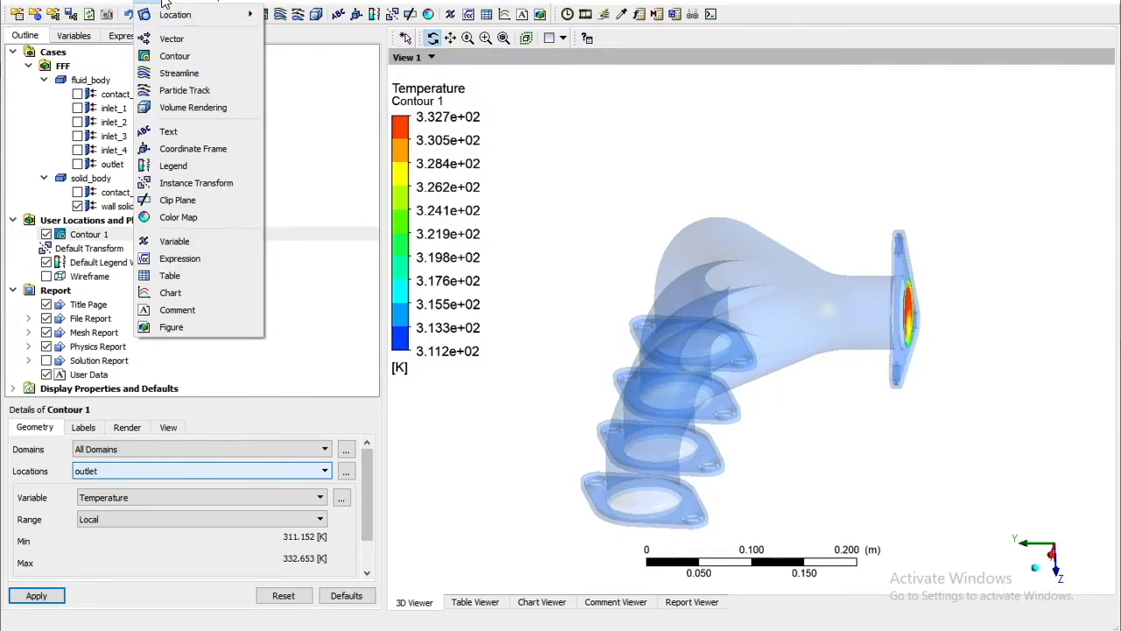
{"action": "left_click", "coordinate": [207, 106]}
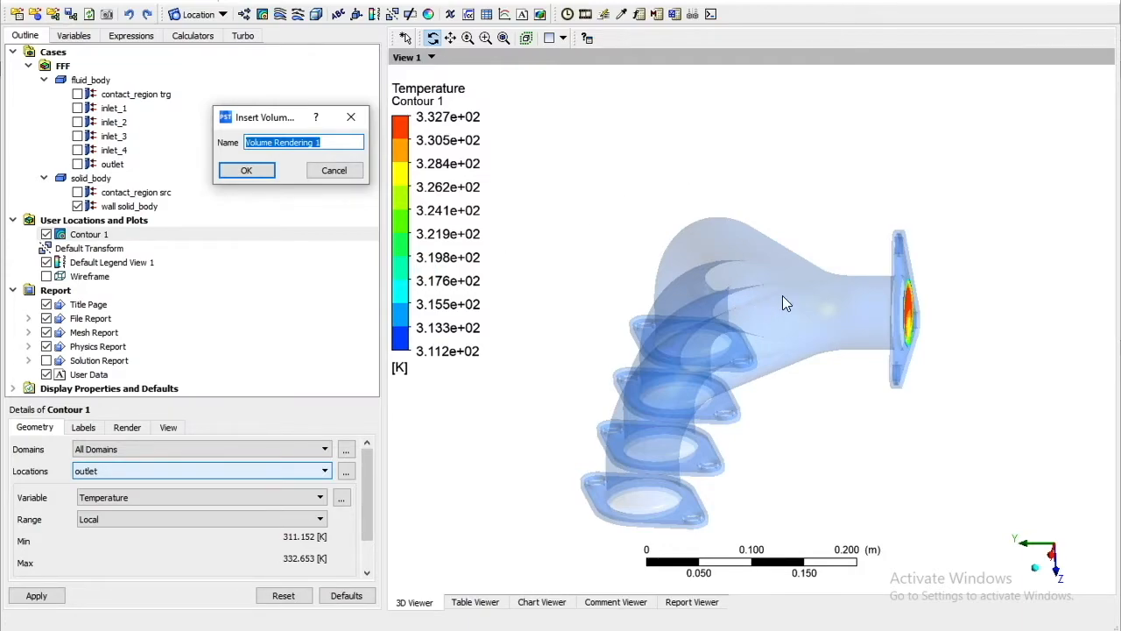
{"action": "left_click", "coordinate": [249, 171]}
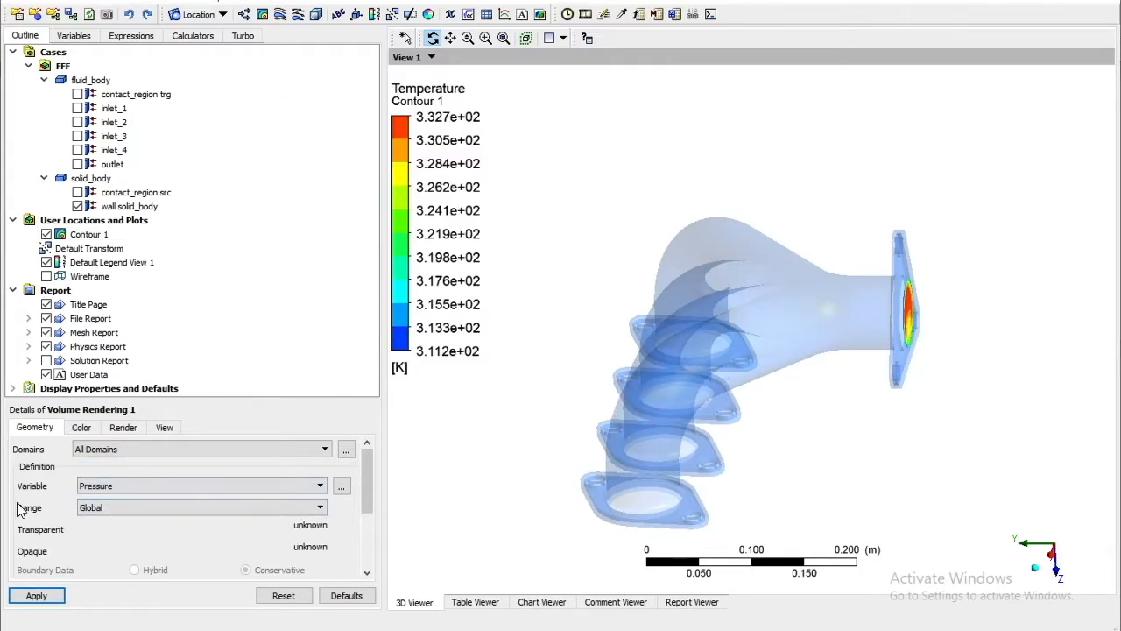
{"action": "left_click", "coordinate": [97, 495]}
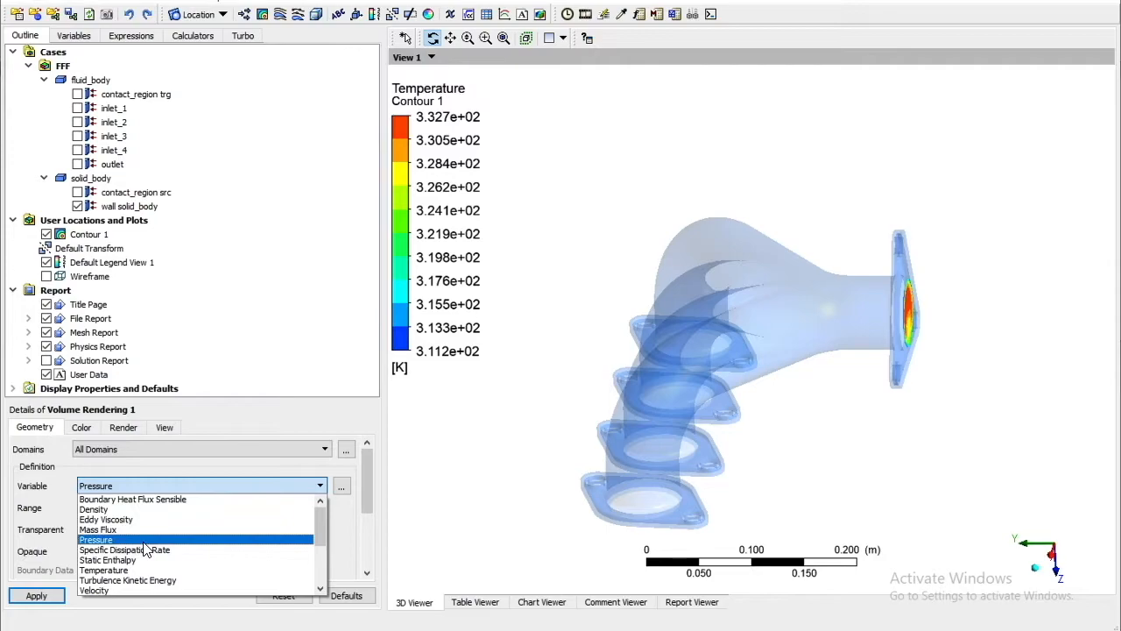
{"action": "left_click", "coordinate": [305, 544]}
Set the volume rendering's range to Local and its domain to fluid_body, and apply it
{"action": "left_click", "coordinate": [108, 512]}
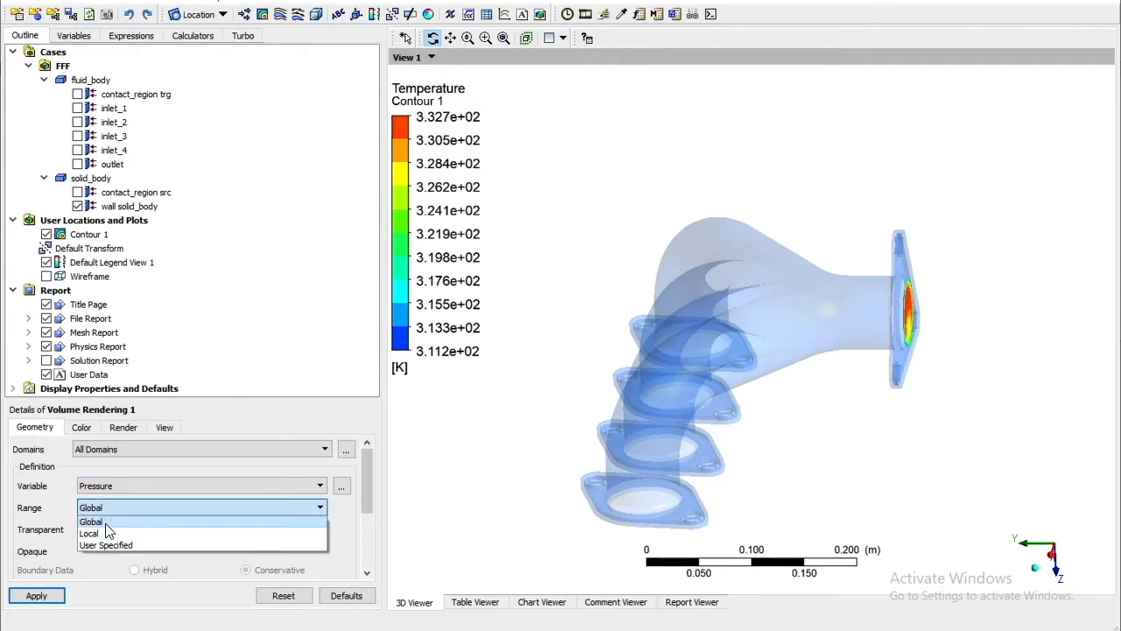
{"action": "left_click", "coordinate": [106, 534]}
{"action": "left_click", "coordinate": [116, 450]}
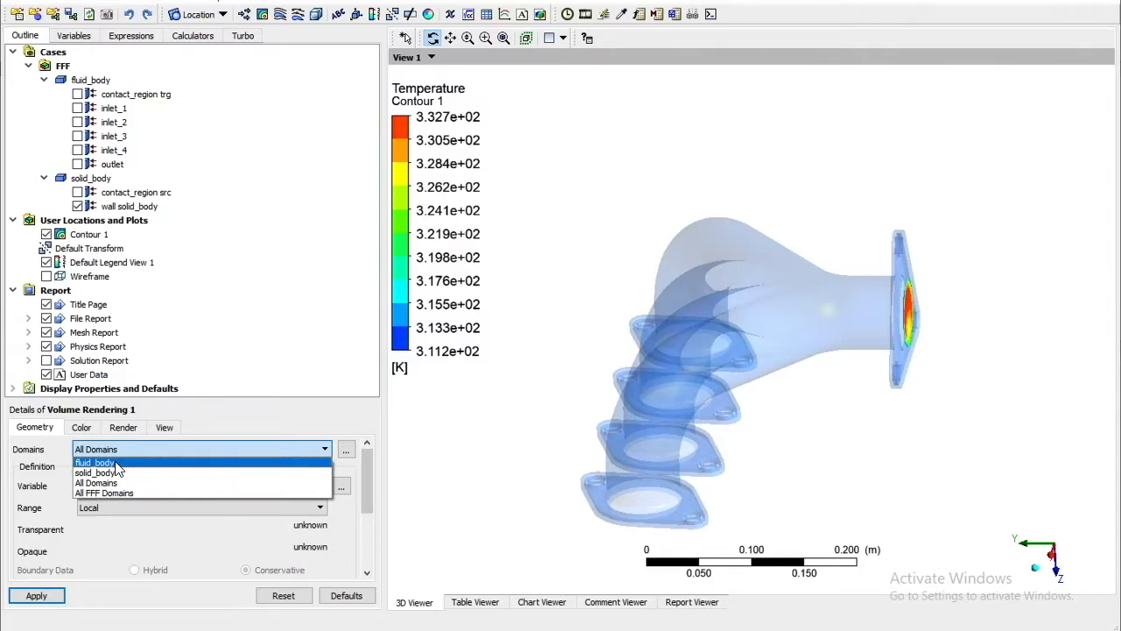
{"action": "left_click", "coordinate": [114, 463]}
{"action": "left_click_drag", "start_coordinate": [608, 418], "coordinate": [496, 483]}
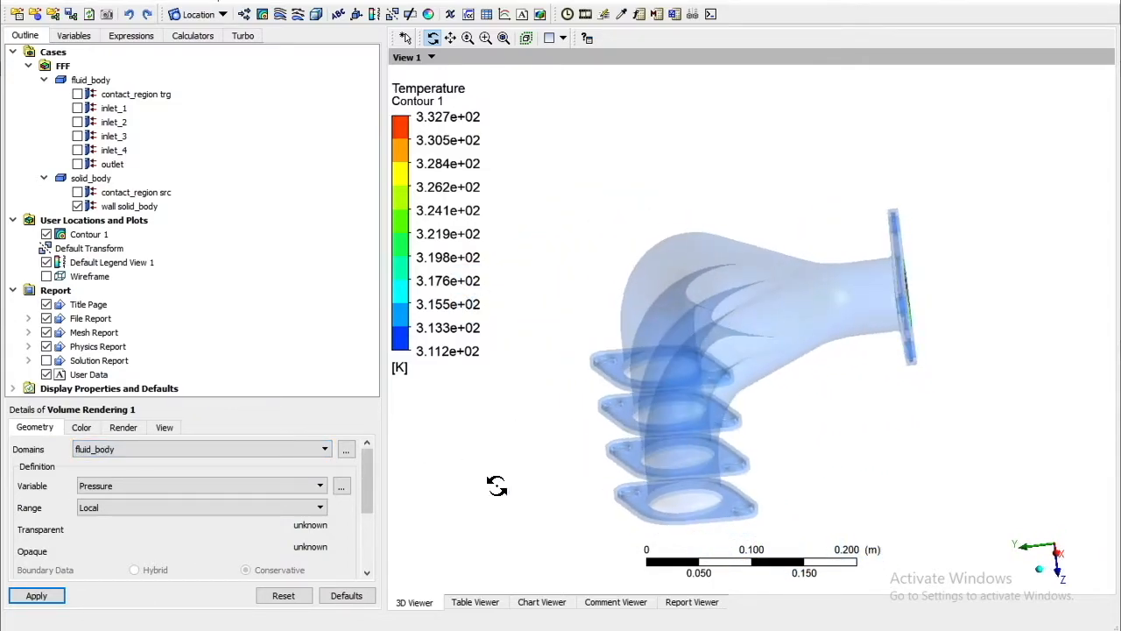
{"action": "left_click", "coordinate": [38, 595]}
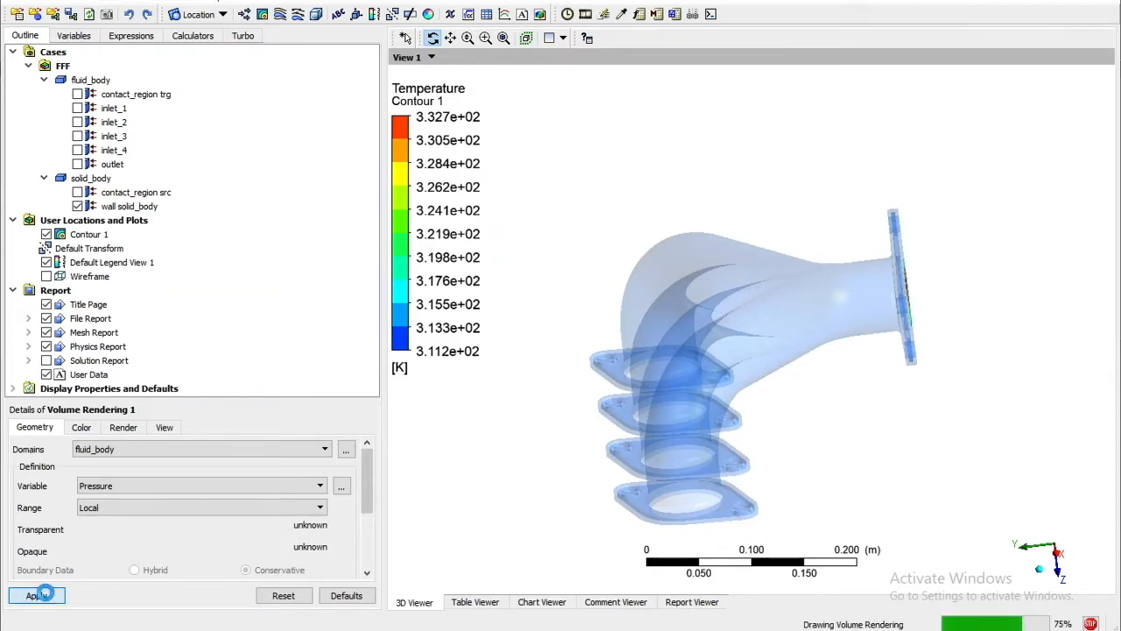
Examine the pressure volume rendering through the manifold from several angles
{"action": "mouse_move", "coordinate": [716, 455]}
{"action": "left_mouse_down"}
{"action": "mouse_move", "coordinate": [736, 479]}
{"action": "mouse_move", "coordinate": [704, 466]}
{"action": "mouse_move", "coordinate": [791, 496]}
{"action": "mouse_move", "coordinate": [728, 453]}
{"action": "mouse_move", "coordinate": [728, 471]}
{"action": "mouse_move", "coordinate": [731, 443]}
{"action": "left_mouse_up"}
{"action": "left_click_drag", "start_coordinate": [723, 399], "coordinate": [716, 394]}
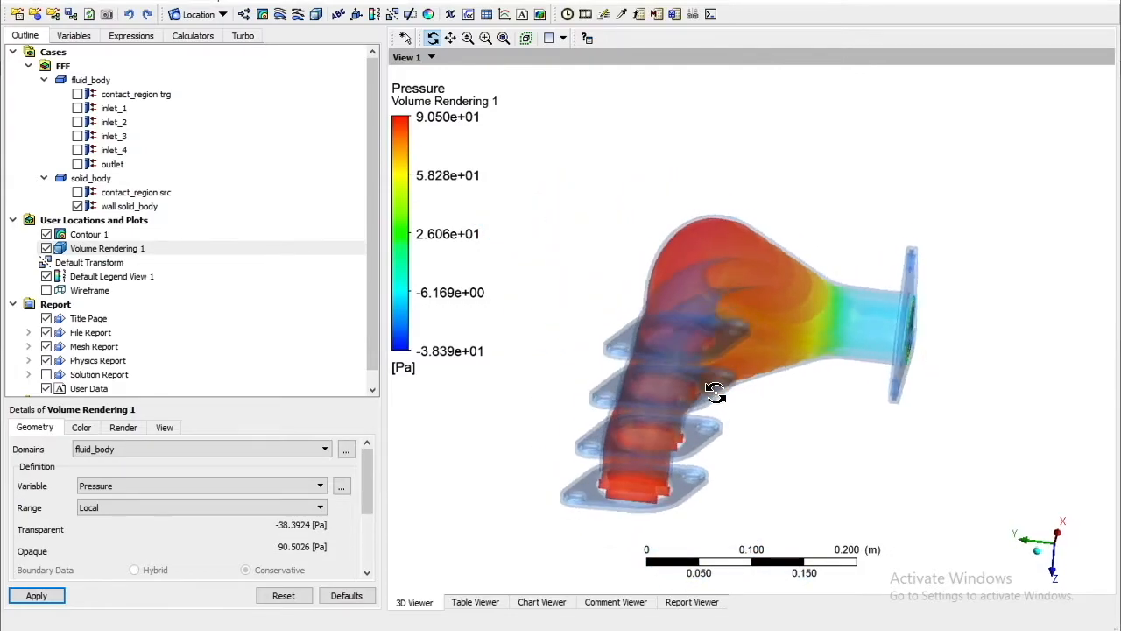
{"action": "left_click_drag", "start_coordinate": [733, 465], "coordinate": [736, 391]}
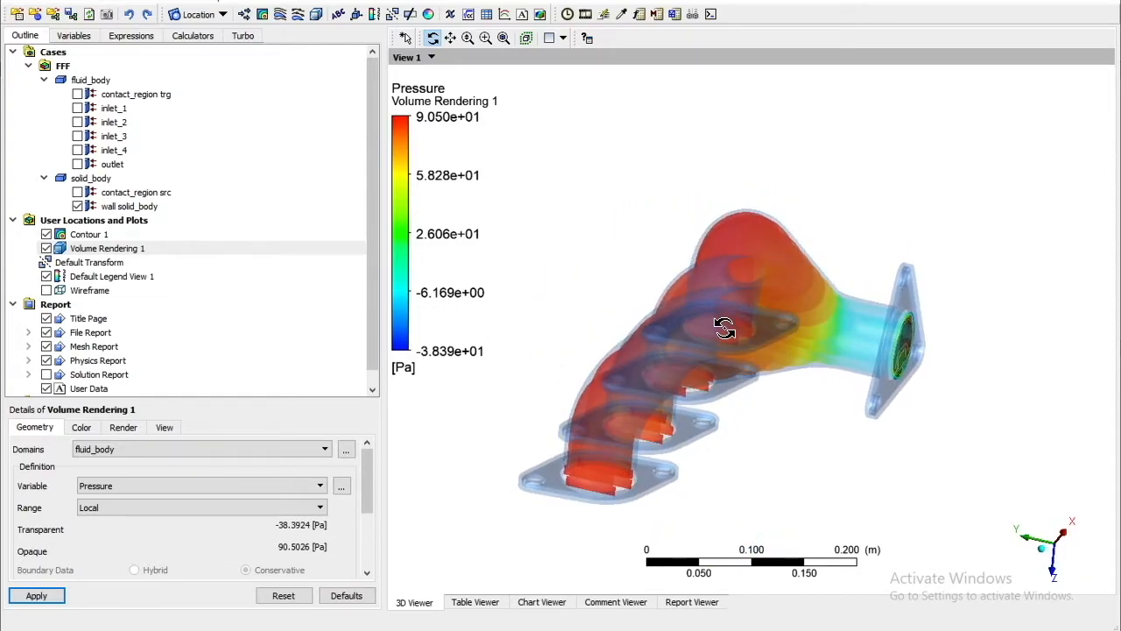
{"action": "left_click_drag", "start_coordinate": [727, 331], "coordinate": [902, 277]}
Switch the volume rendering's variable to Temperature, apply it, and examine the temperature distribution through the manifold
{"action": "left_click", "coordinate": [231, 484]}
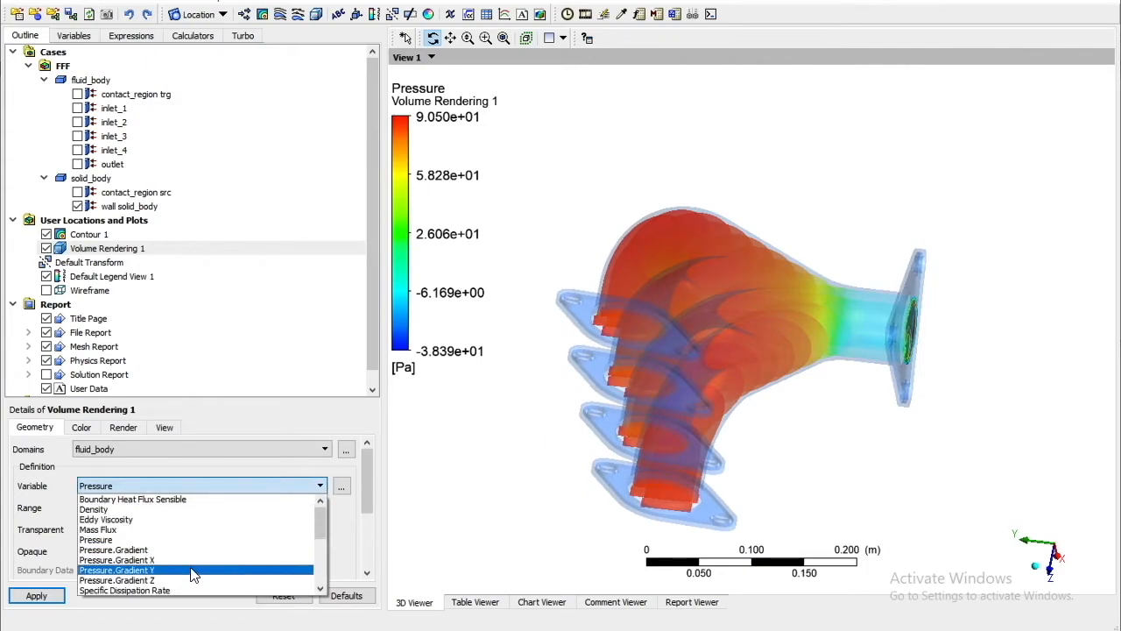
{"action": "scroll", "coordinate": [141, 569], "scroll_direction": "down", "scroll_amount": 1}
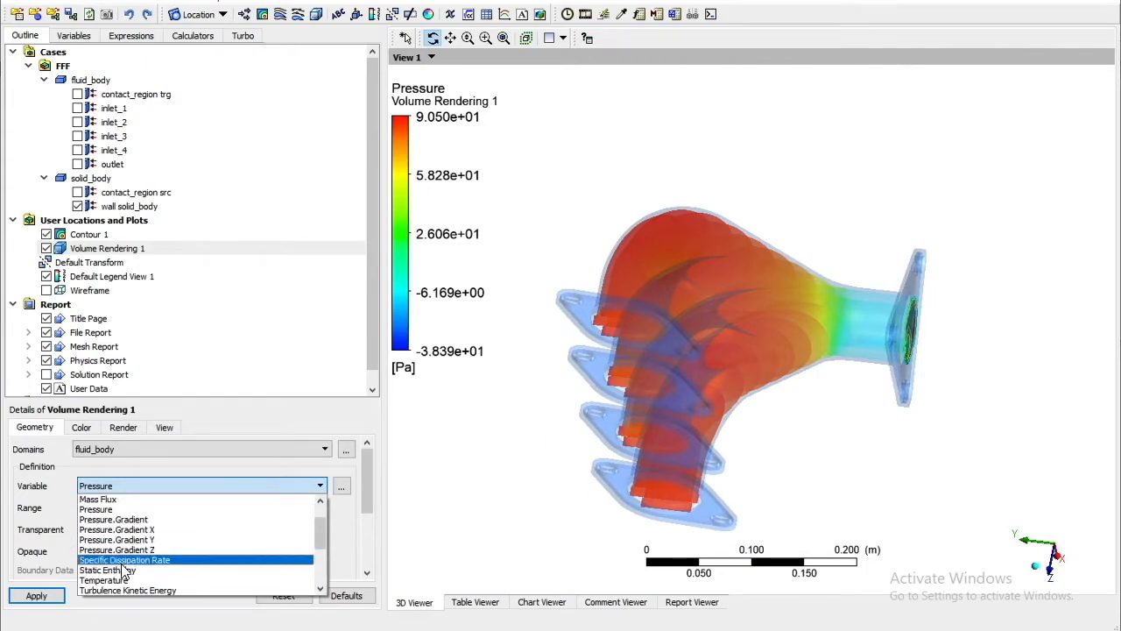
{"action": "left_click", "coordinate": [125, 579]}
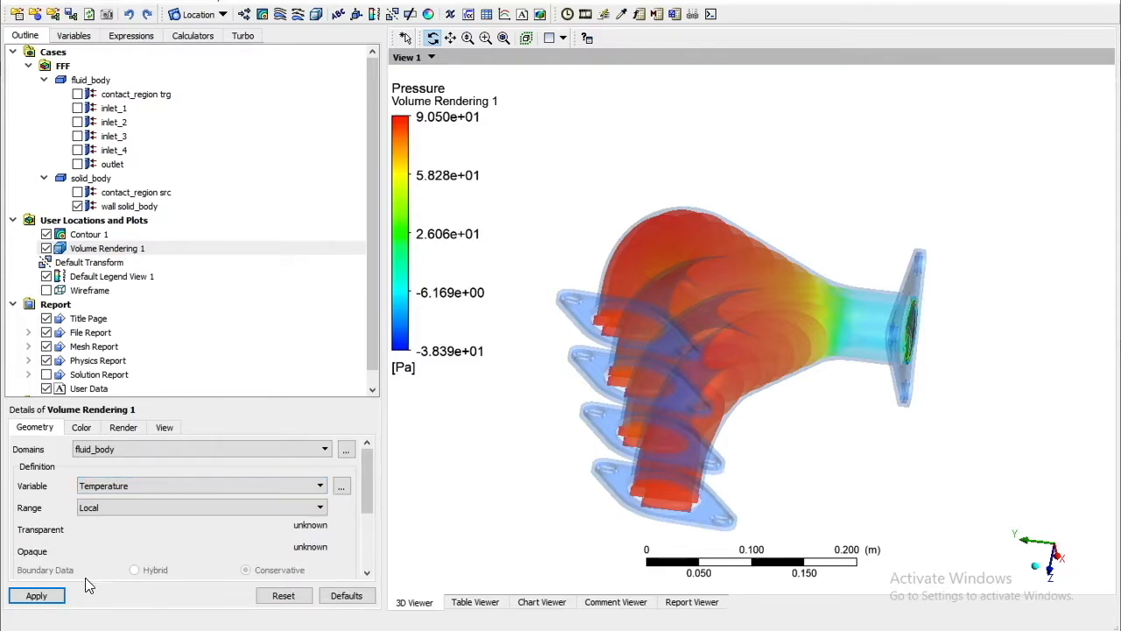
{"action": "left_click", "coordinate": [37, 595]}
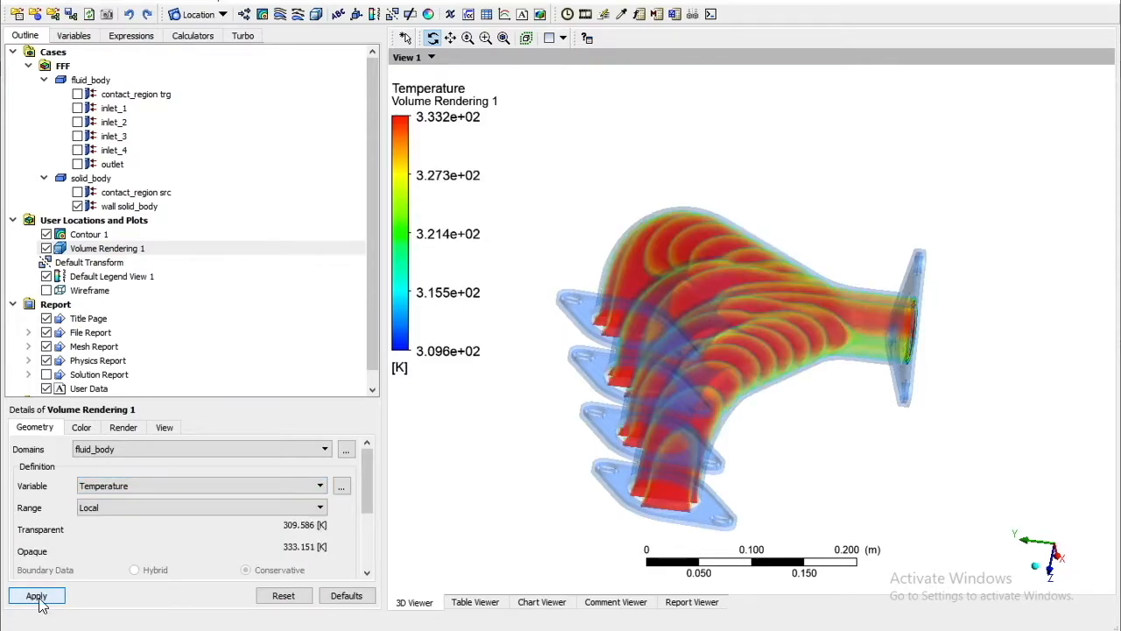
{"action": "left_click_drag", "start_coordinate": [707, 400], "coordinate": [646, 296]}
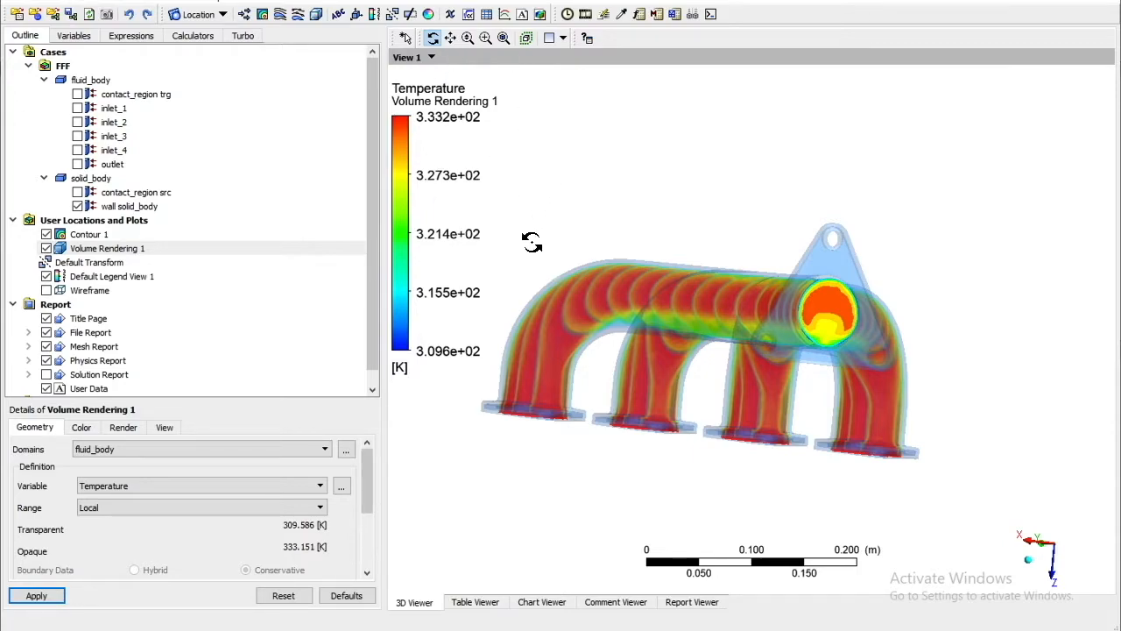
{"action": "left_click_drag", "start_coordinate": [776, 388], "coordinate": [759, 301]}
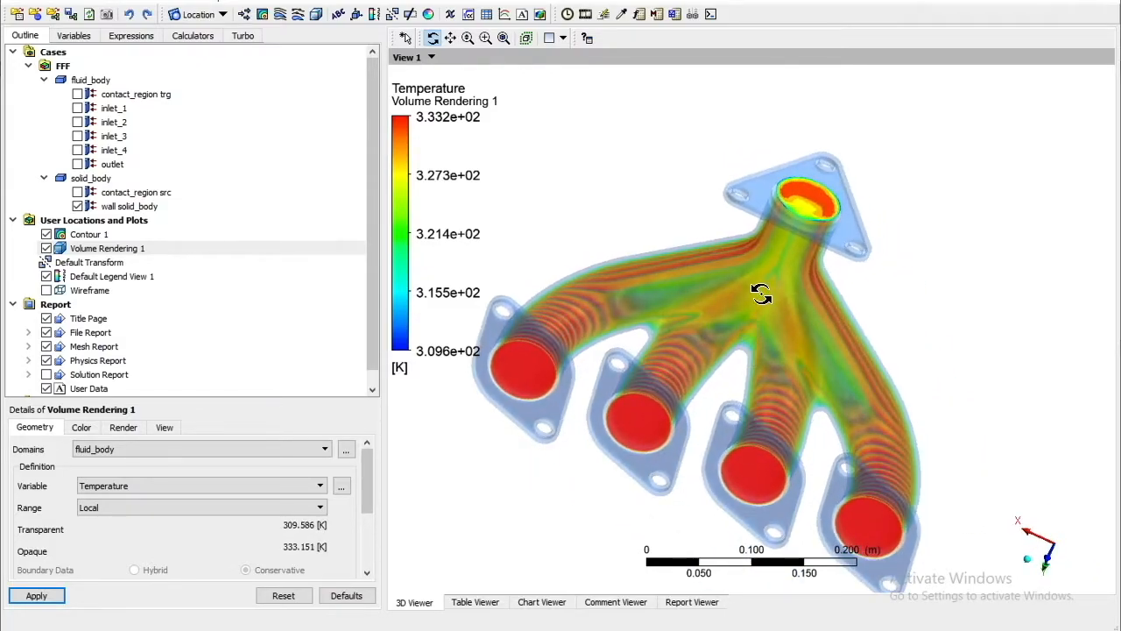
{"action": "left_click_drag", "start_coordinate": [789, 251], "coordinate": [798, 242]}
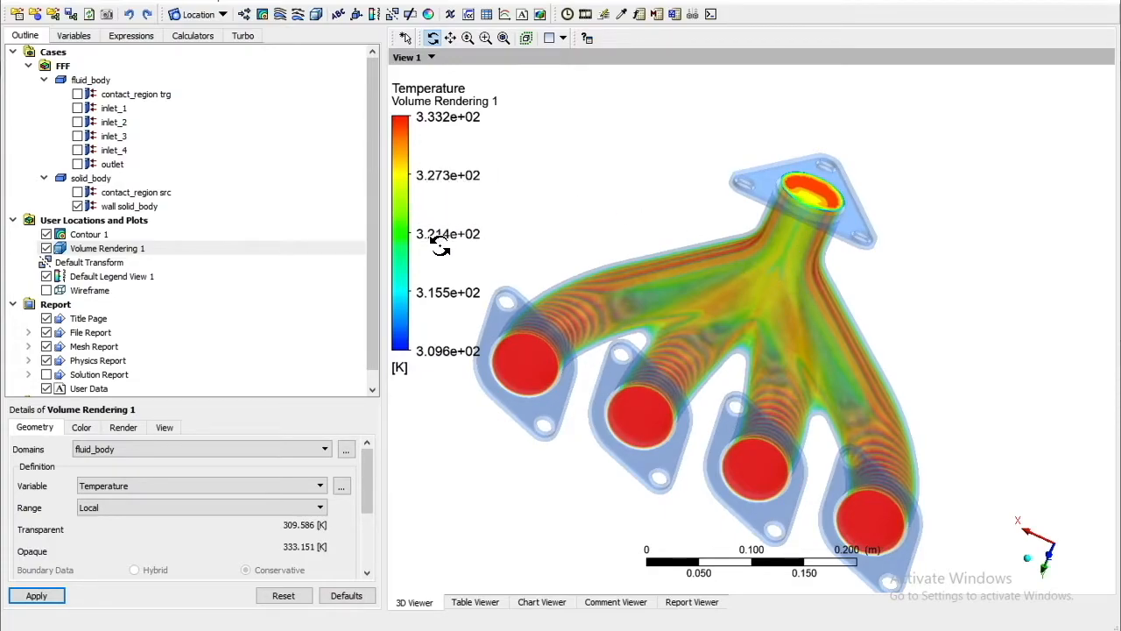
{"action": "left_click_drag", "start_coordinate": [720, 256], "coordinate": [866, 376]}
Change the volume rendering's variable to Velocity and apply it
{"action": "left_click", "coordinate": [211, 486]}
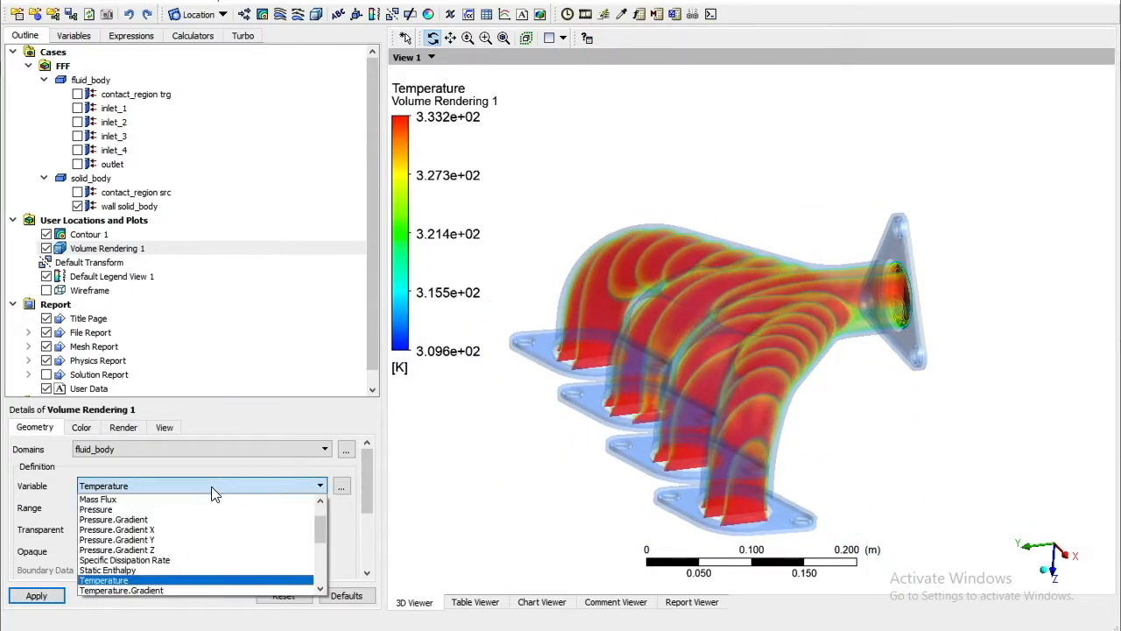
{"action": "scroll", "coordinate": [216, 552], "scroll_direction": "down", "scroll_amount": 4}
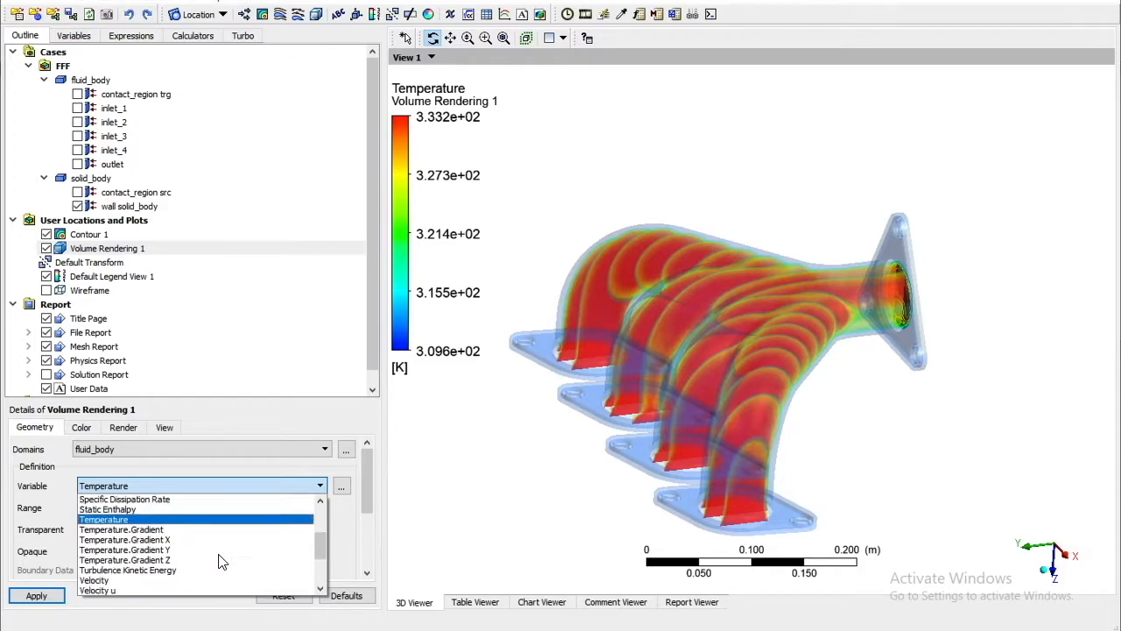
{"action": "left_click", "coordinate": [107, 519]}
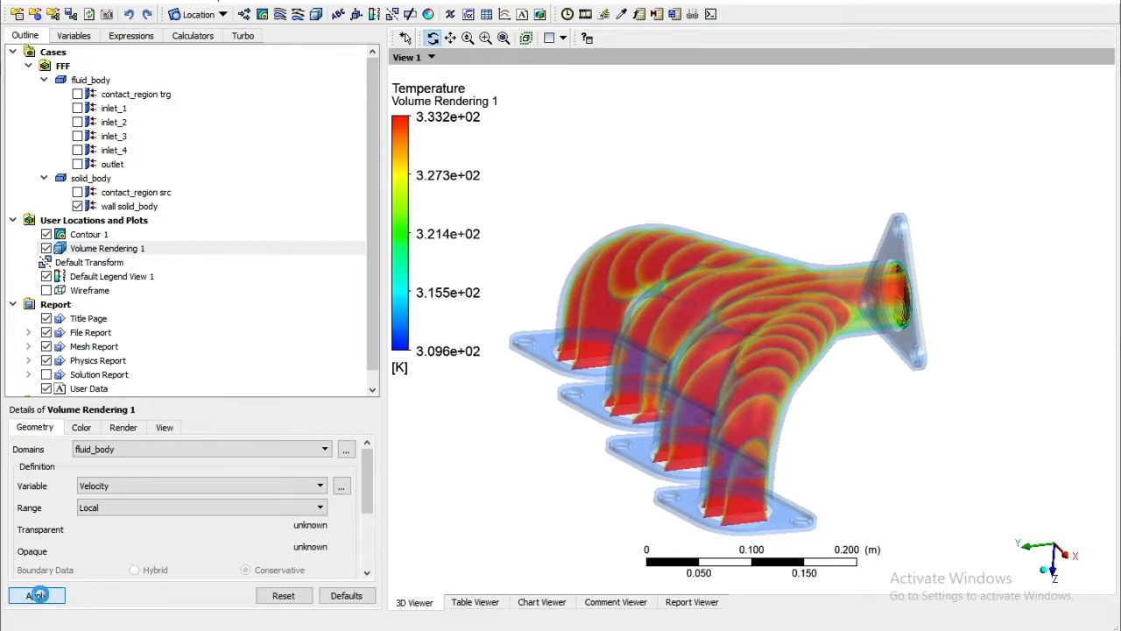
{"action": "left_click", "coordinate": [39, 596]}
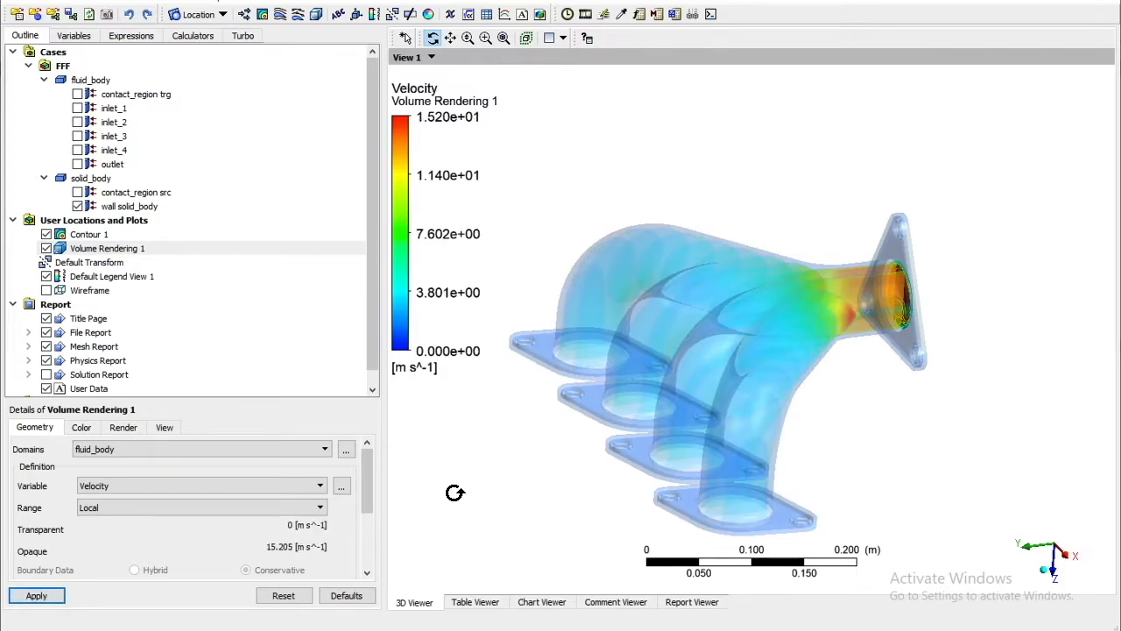
{"action": "left_click_drag", "start_coordinate": [647, 423], "coordinate": [674, 358]}
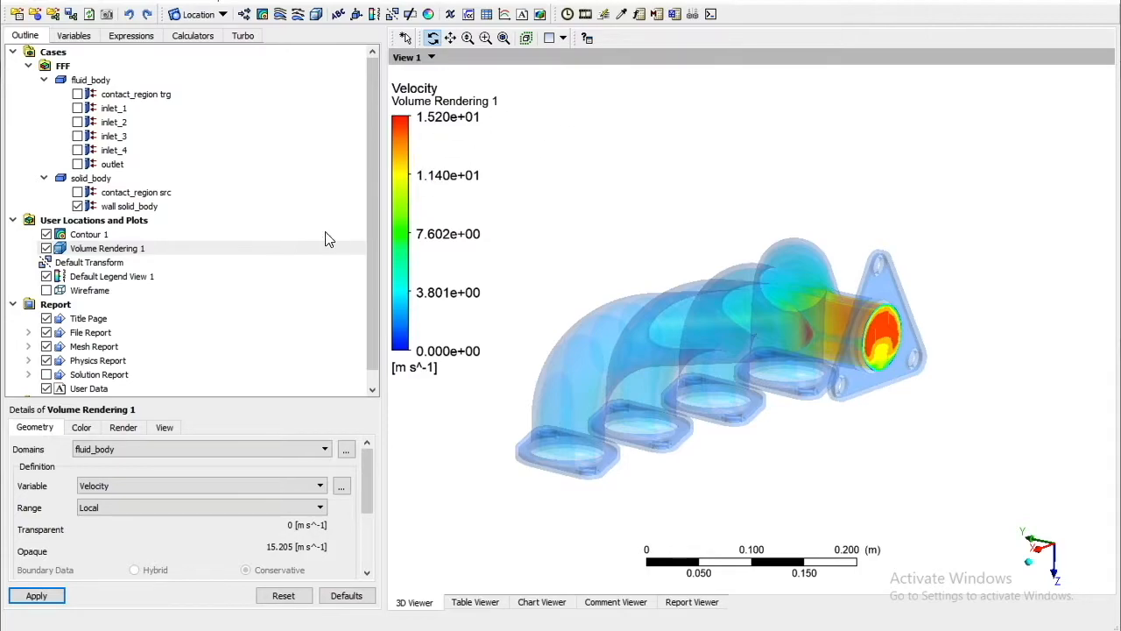
Hide the volume rendering and insert a streamline with the default name
{"action": "left_click", "coordinate": [46, 248]}
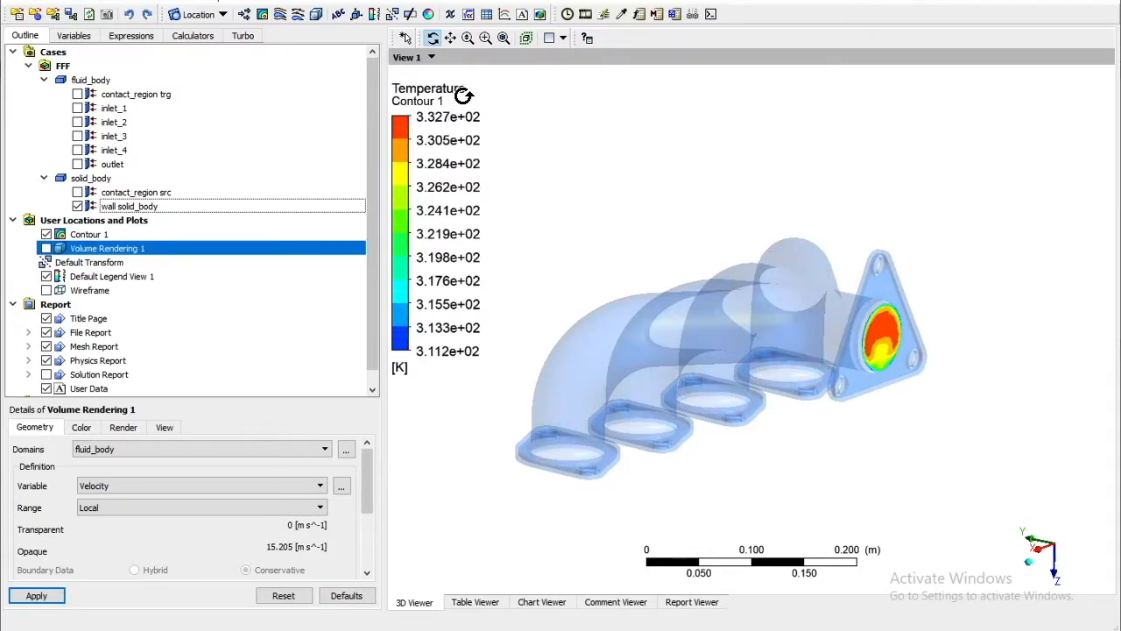
{"action": "left_click", "coordinate": [280, 15]}
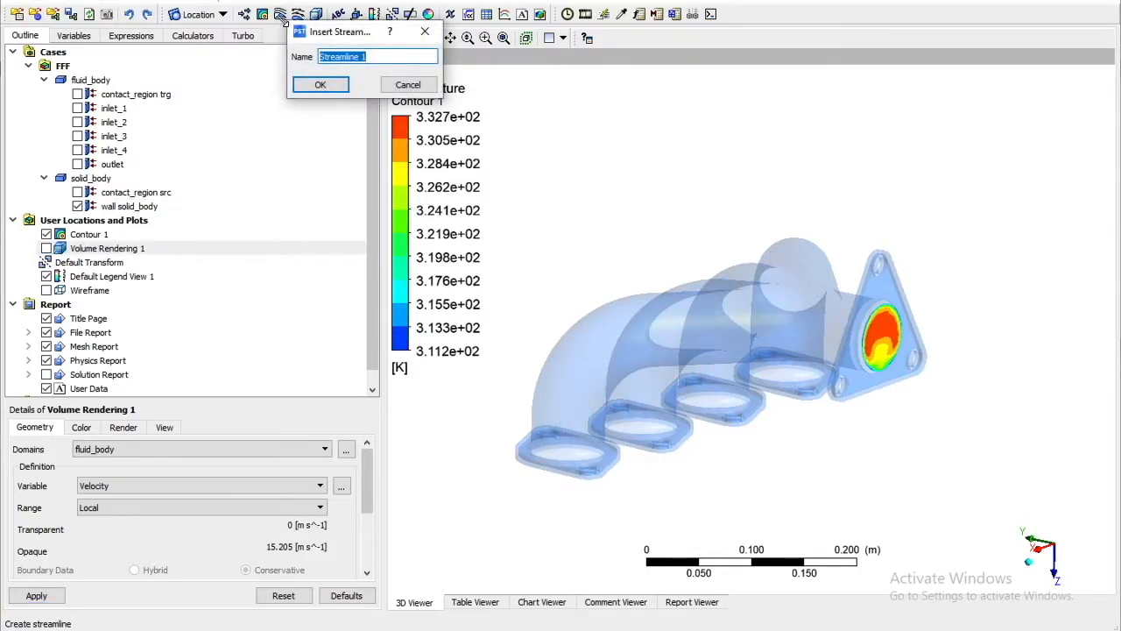
{"action": "left_click", "coordinate": [338, 88]}
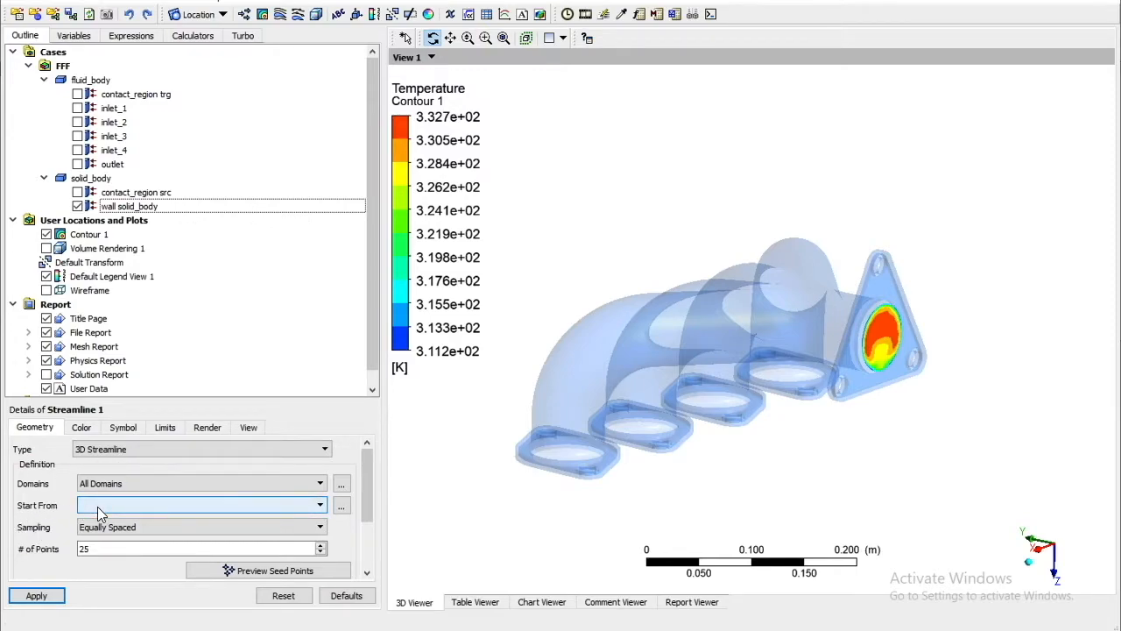
Set the streamline's start locations to inlet_1, inlet_2, inlet_3 and inlet_4
{"action": "left_click_drag", "start_coordinate": [538, 445], "coordinate": [631, 361]}
{"action": "left_click", "coordinate": [147, 504]}
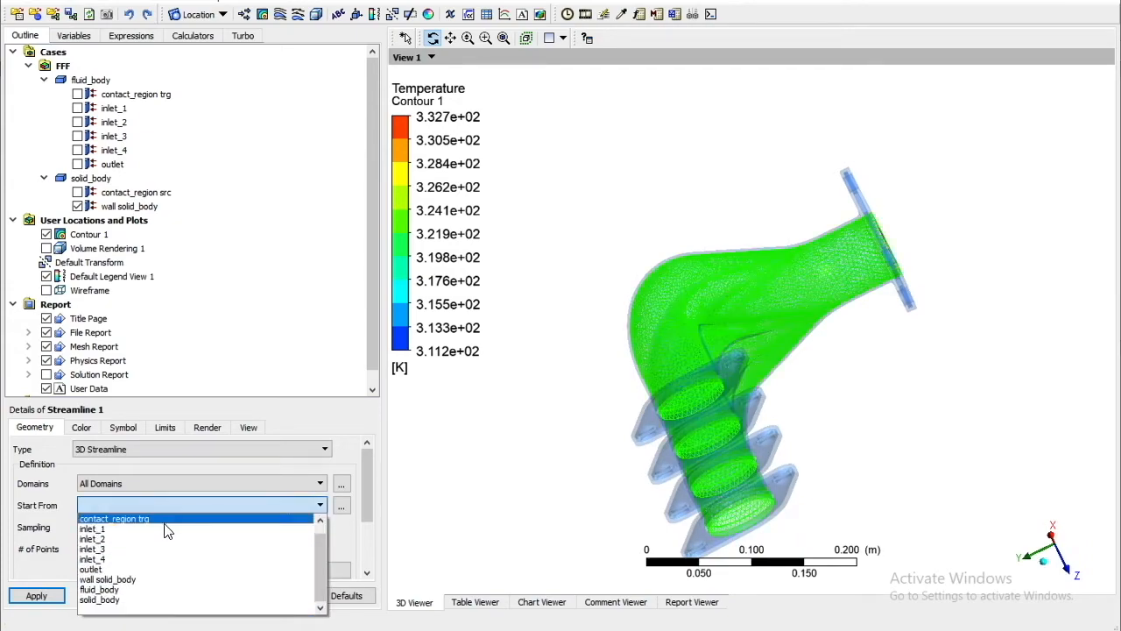
{"action": "left_click", "coordinate": [342, 508]}
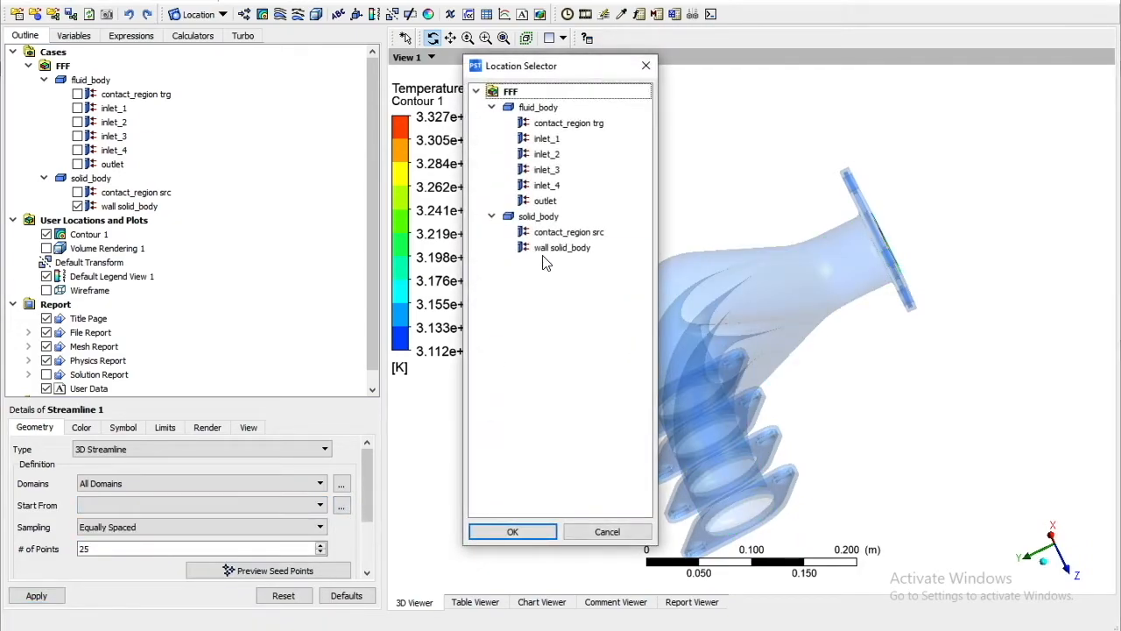
{"action": "left_click", "coordinate": [550, 139]}
{"action": "left_click", "coordinate": [554, 151], "text": "ctrl"}
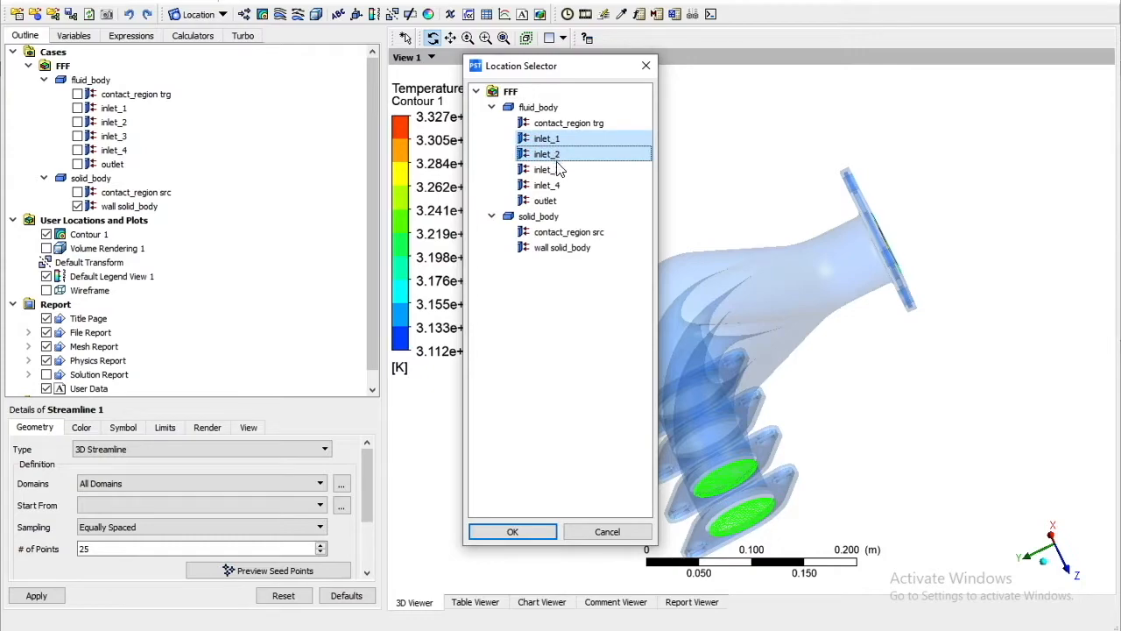
{"action": "left_click", "coordinate": [558, 169], "text": "ctrl"}
{"action": "left_click", "coordinate": [561, 185], "text": "ctrl"}
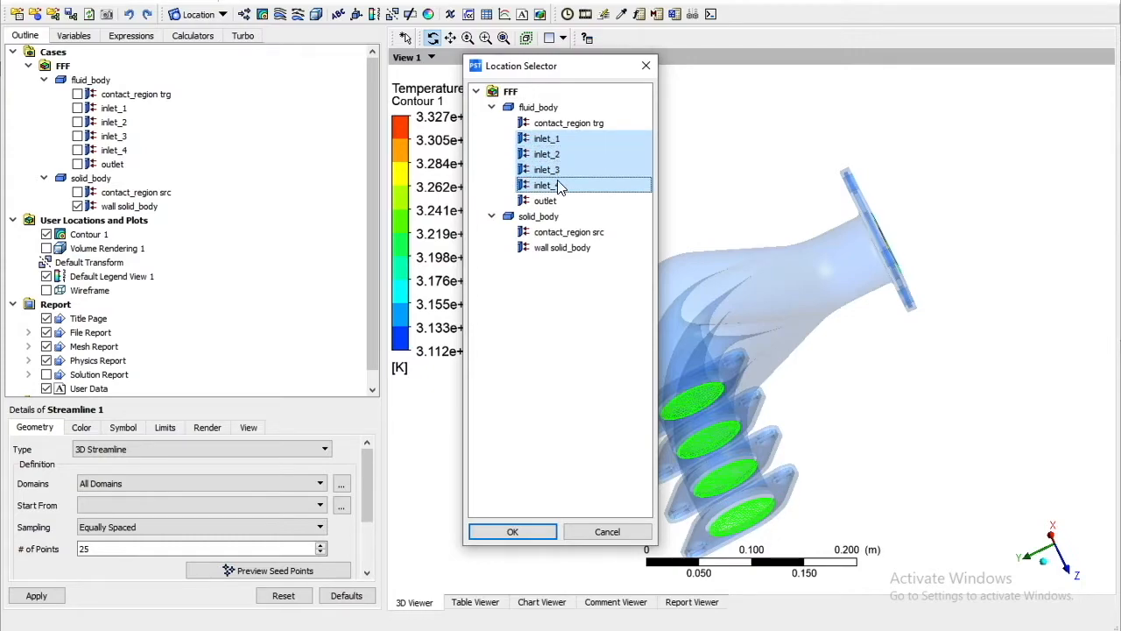
{"action": "left_click", "coordinate": [537, 530]}
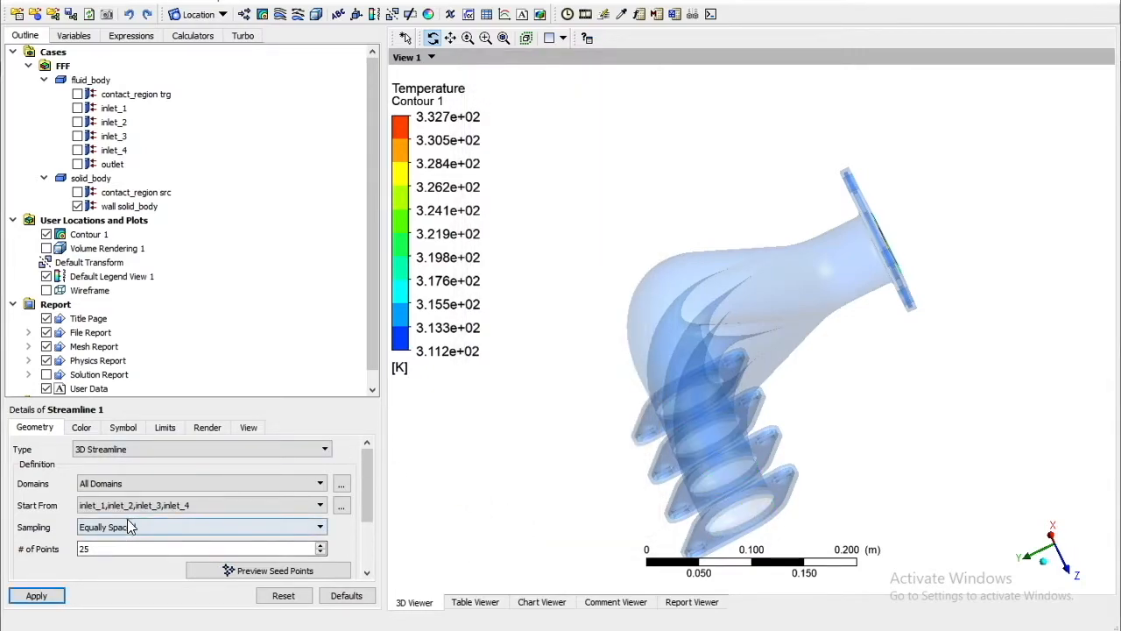
Restrict the streamline to the fluid_body domain with 75 equally spaced points and apply it
{"action": "left_click", "coordinate": [152, 484]}
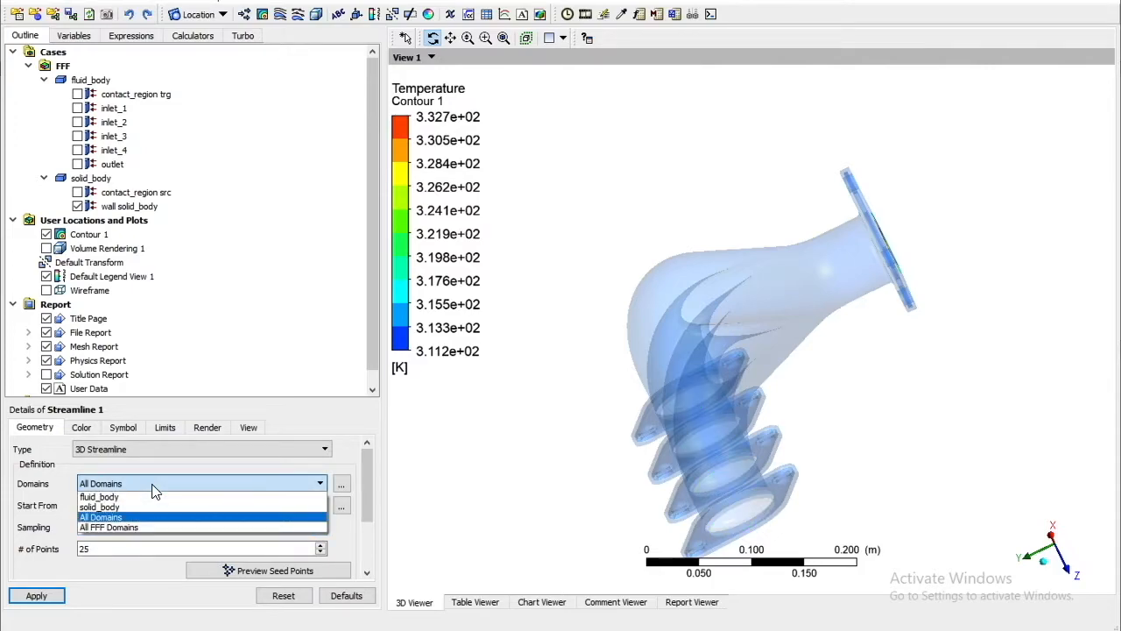
{"action": "left_click", "coordinate": [151, 497]}
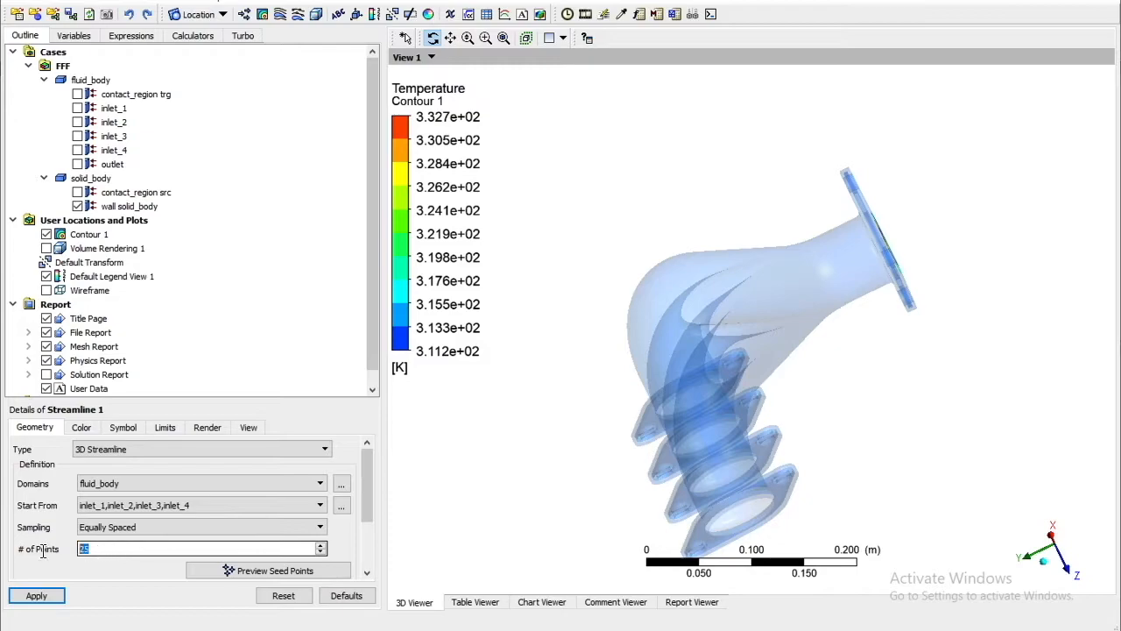
{"action": "type", "text": "75"}
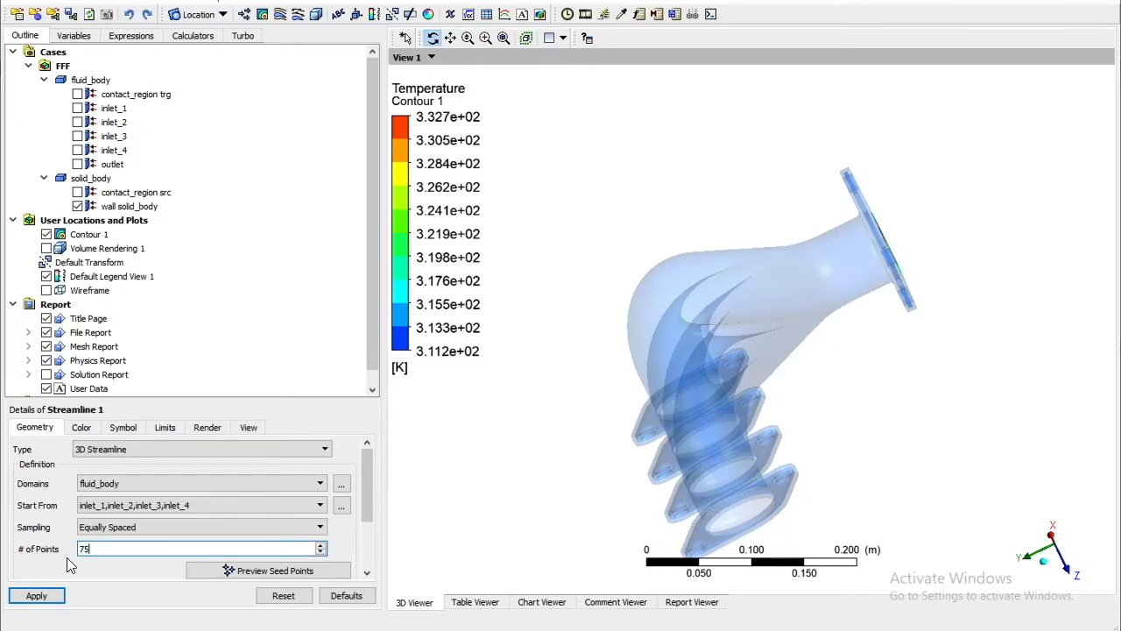
{"action": "left_click_drag", "start_coordinate": [634, 444], "coordinate": [400, 540]}
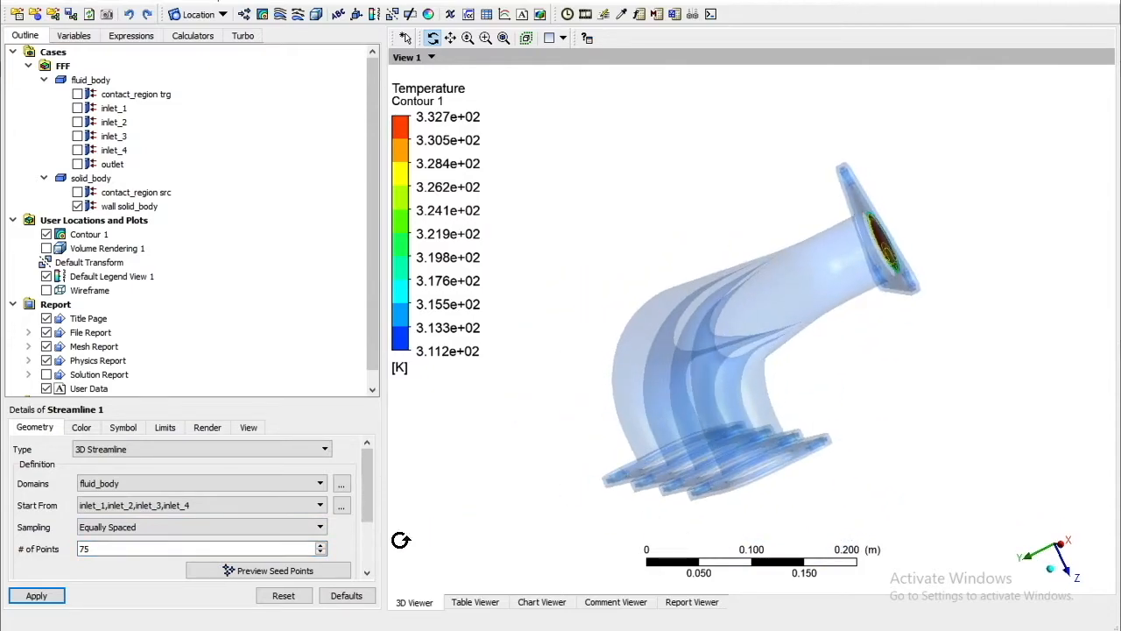
{"action": "left_click_drag", "start_coordinate": [366, 499], "coordinate": [367, 531]}
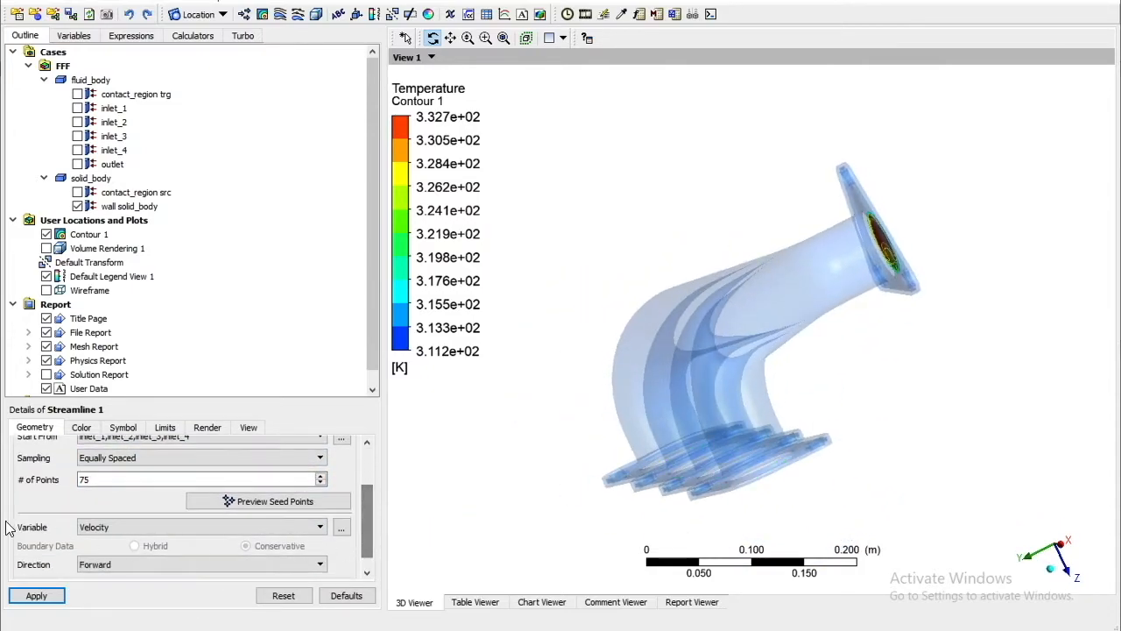
{"action": "left_click", "coordinate": [37, 597]}
{"action": "left_click_drag", "start_coordinate": [545, 414], "coordinate": [576, 459]}
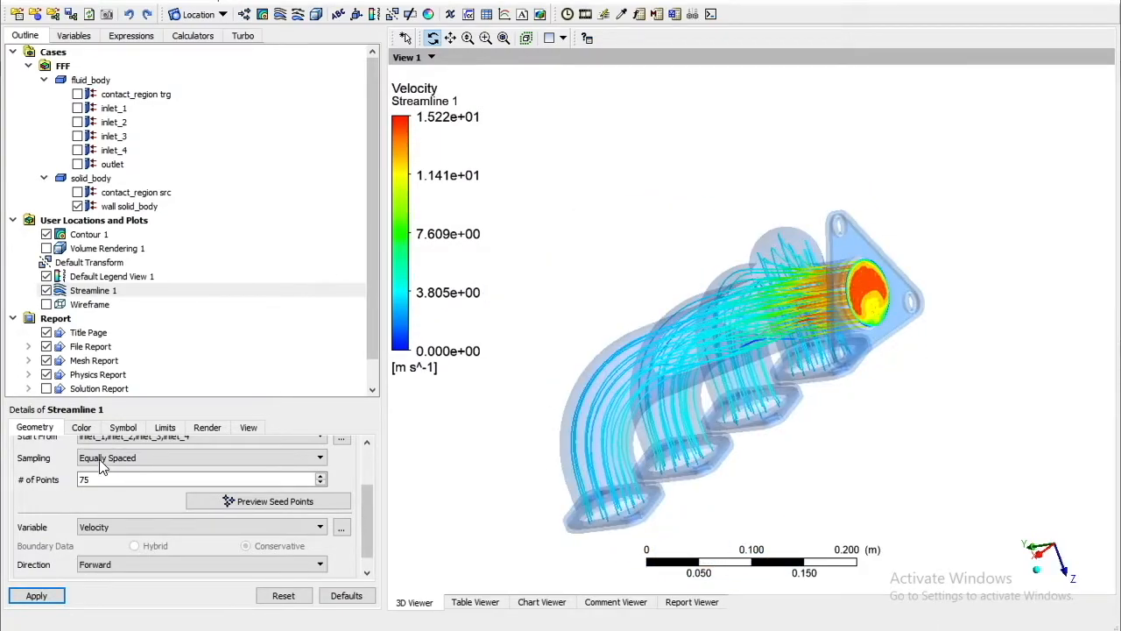
Hide Contour 1 and examine the velocity streamlines from the inlets to the outlet from several angles
{"action": "left_click", "coordinate": [46, 234]}
{"action": "left_click_drag", "start_coordinate": [739, 360], "coordinate": [845, 354]}
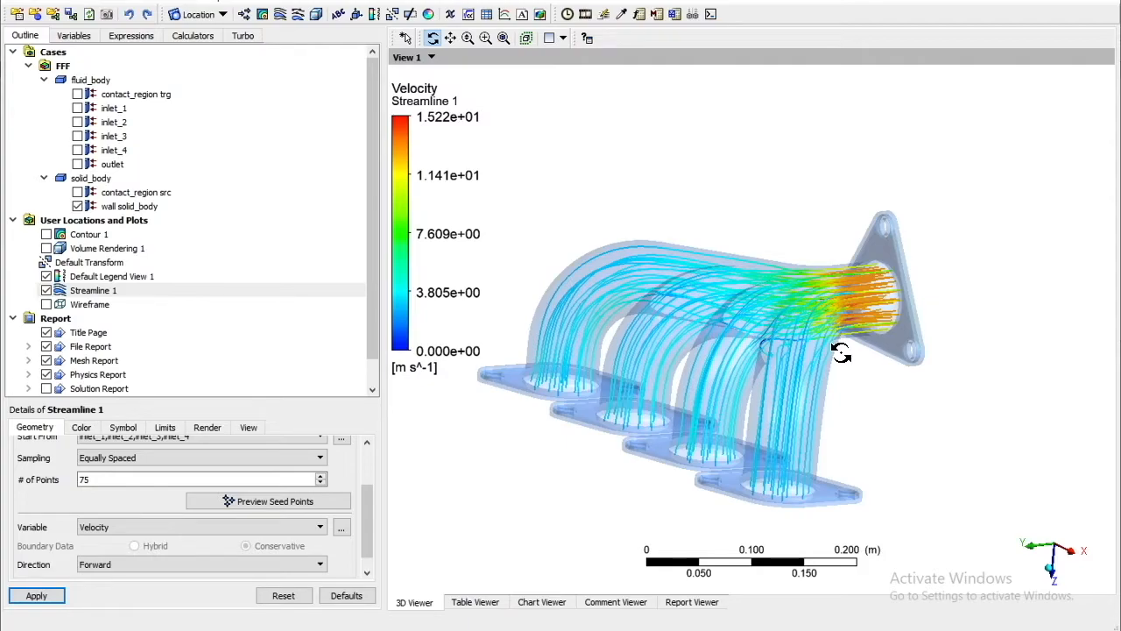
{"action": "mouse_move", "coordinate": [808, 444]}
{"action": "left_mouse_down"}
{"action": "mouse_move", "coordinate": [794, 465]}
{"action": "mouse_move", "coordinate": [796, 456]}
{"action": "left_mouse_up"}
{"action": "left_click_drag", "start_coordinate": [796, 345], "coordinate": [739, 418]}
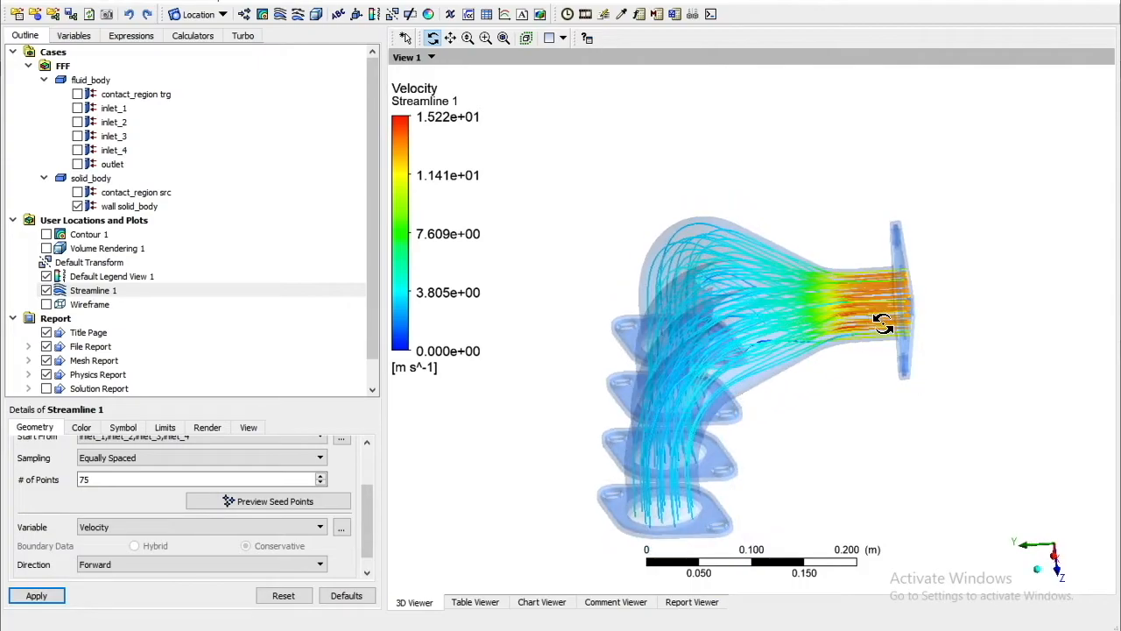
{"action": "left_click_drag", "start_coordinate": [727, 365], "coordinate": [819, 385]}
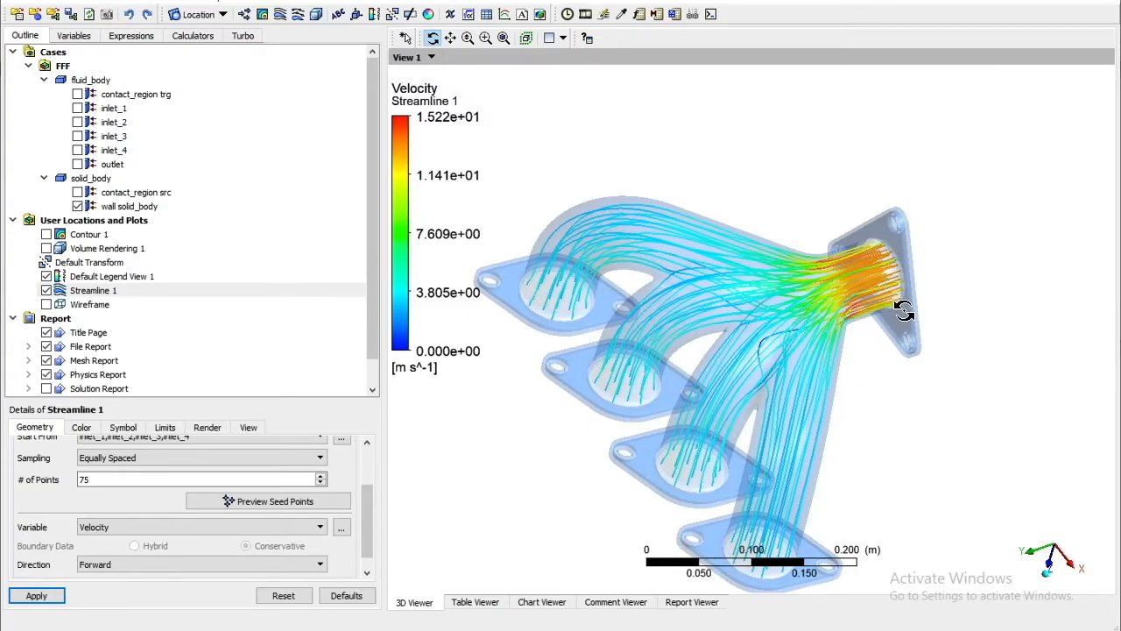
{"action": "left_click_drag", "start_coordinate": [859, 376], "coordinate": [911, 280]}
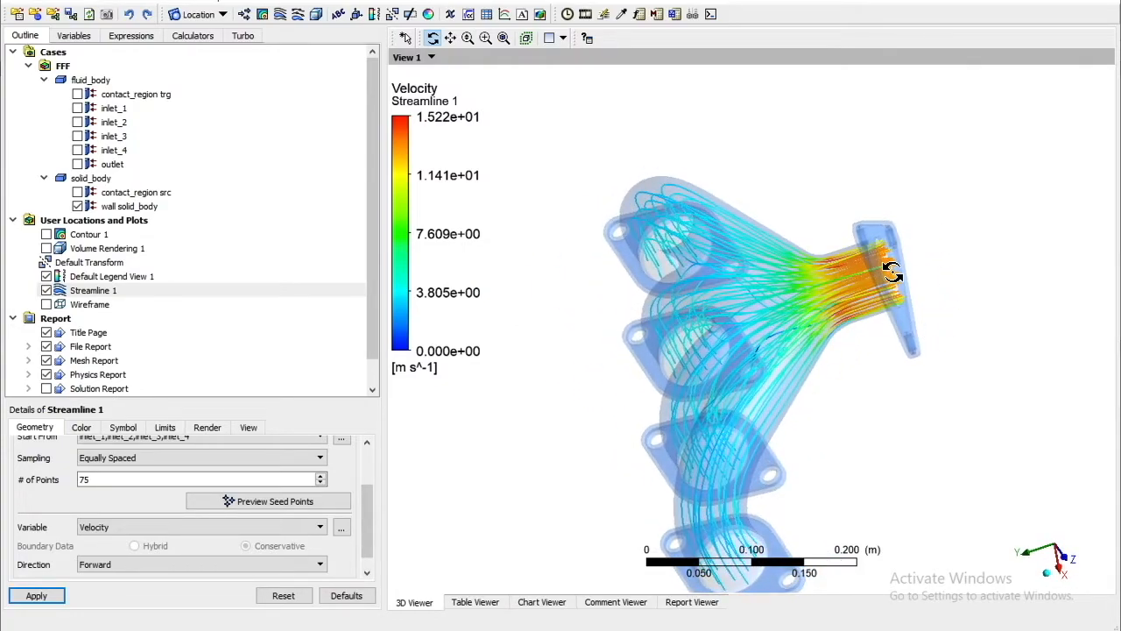
{"action": "left_click_drag", "start_coordinate": [893, 236], "coordinate": [878, 257]}
{"action": "left_click_drag", "start_coordinate": [896, 299], "coordinate": [859, 316]}
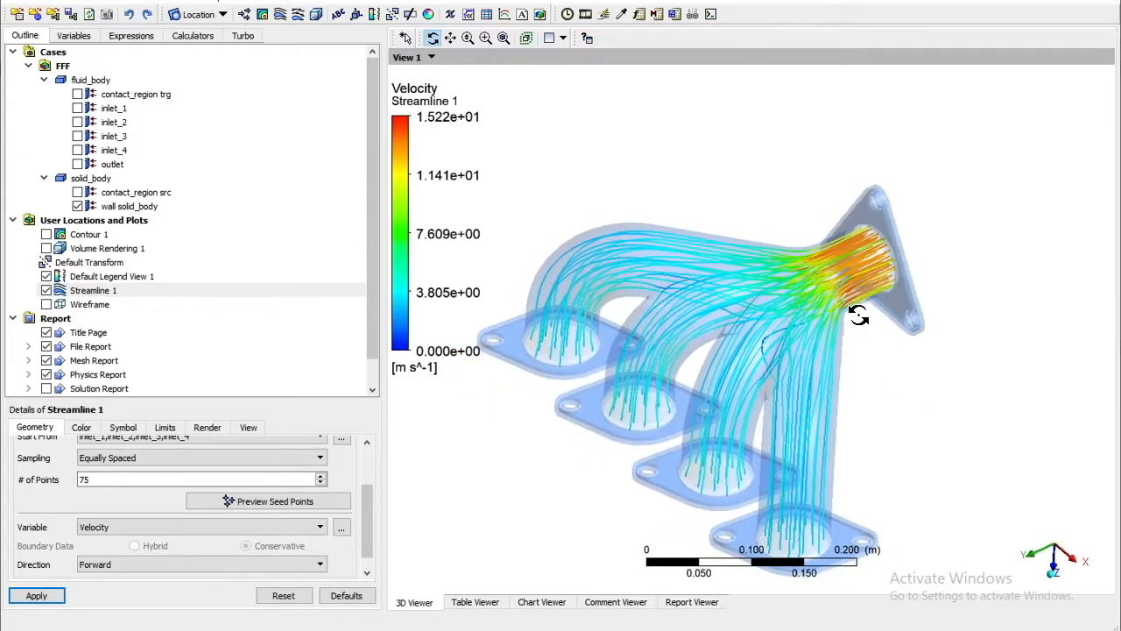
Set up a slower sweep animation with ball symbols at 0.196 spacing and 0.54 symbol size
{"action": "left_click", "coordinate": [586, 15]}
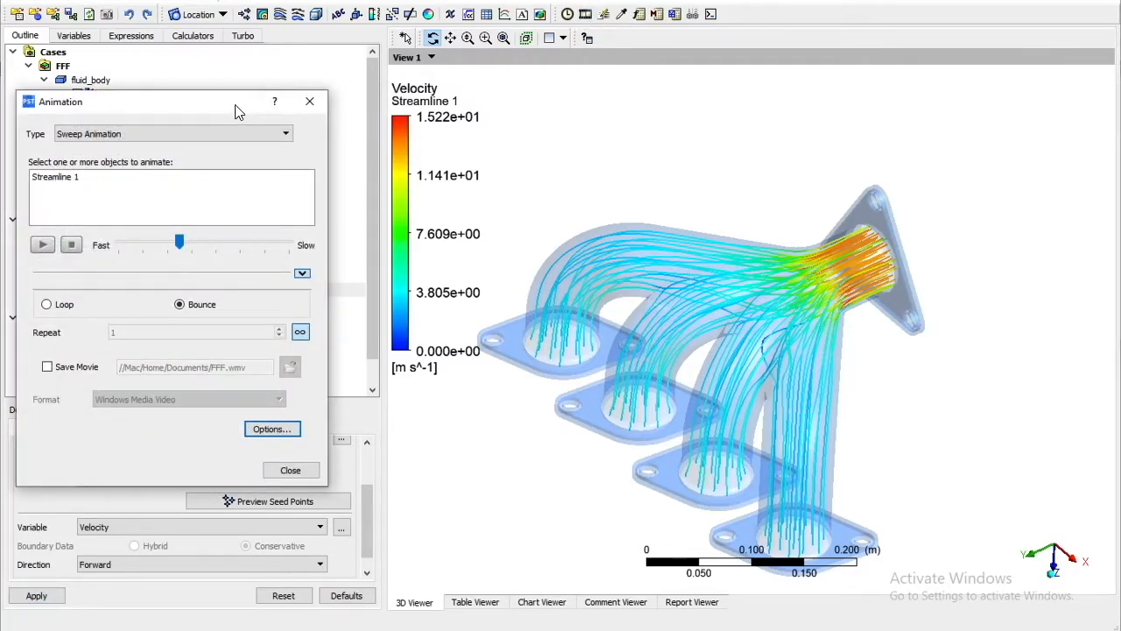
{"action": "left_click_drag", "start_coordinate": [235, 110], "coordinate": [375, 61]}
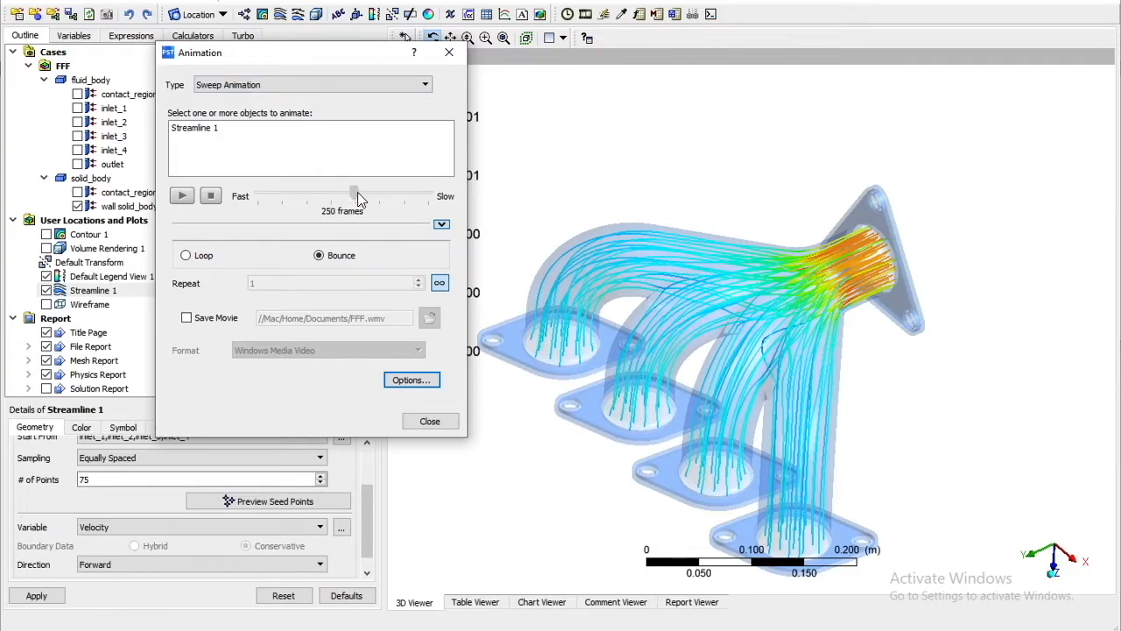
{"action": "left_click", "coordinate": [422, 384]}
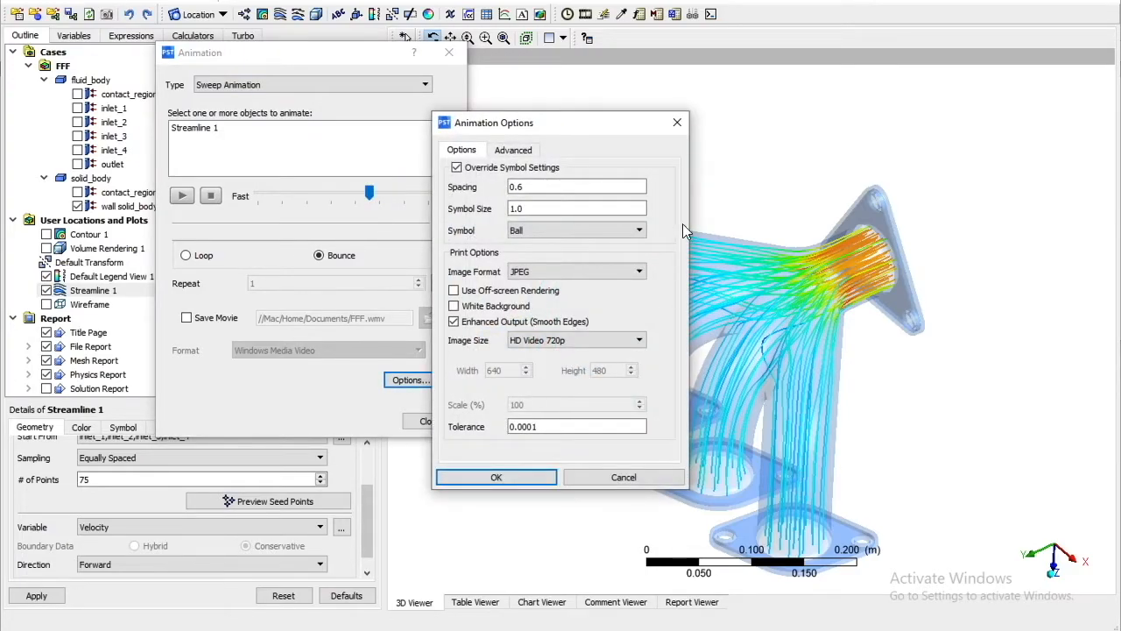
{"action": "left_click", "coordinate": [532, 187]}
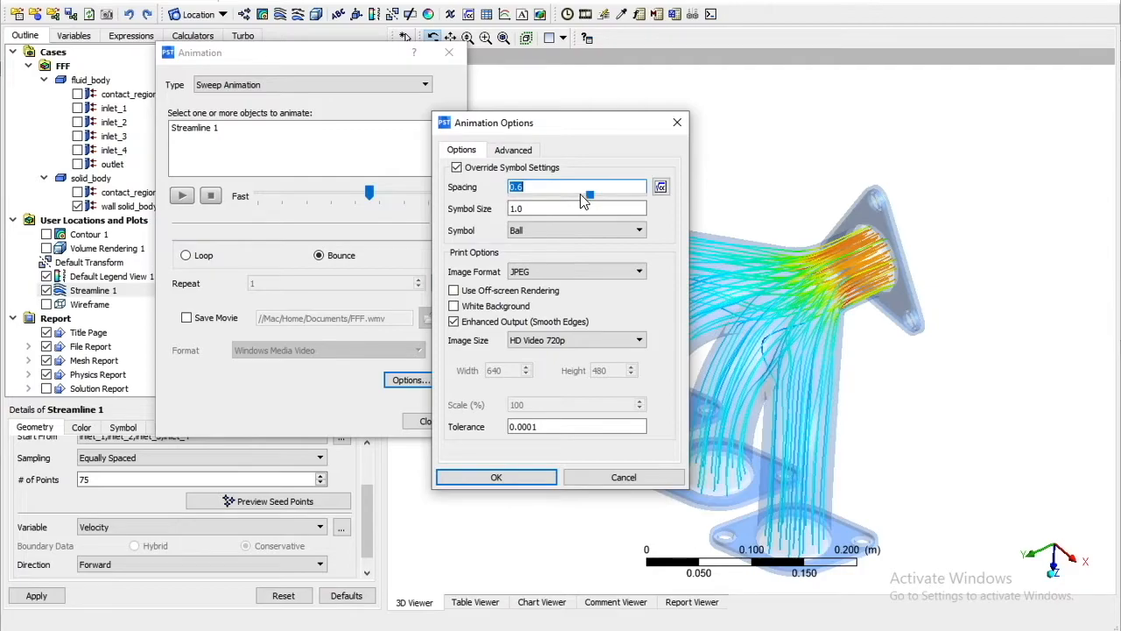
{"action": "left_click_drag", "start_coordinate": [589, 199], "coordinate": [536, 198]}
{"action": "left_click", "coordinate": [532, 210]}
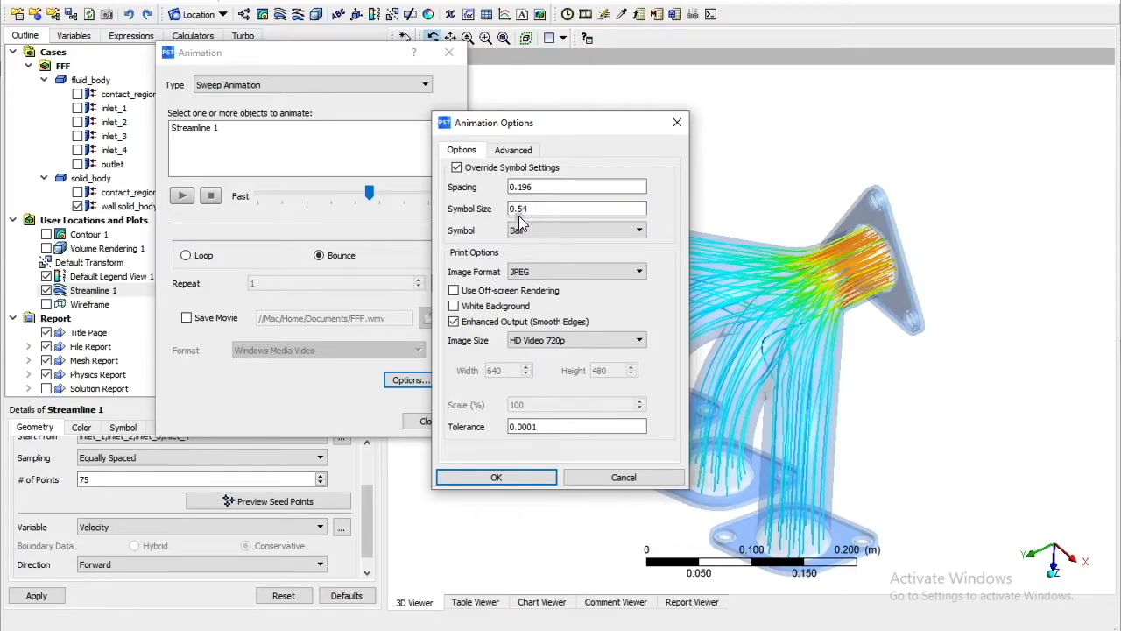
{"action": "left_click", "coordinate": [512, 478]}
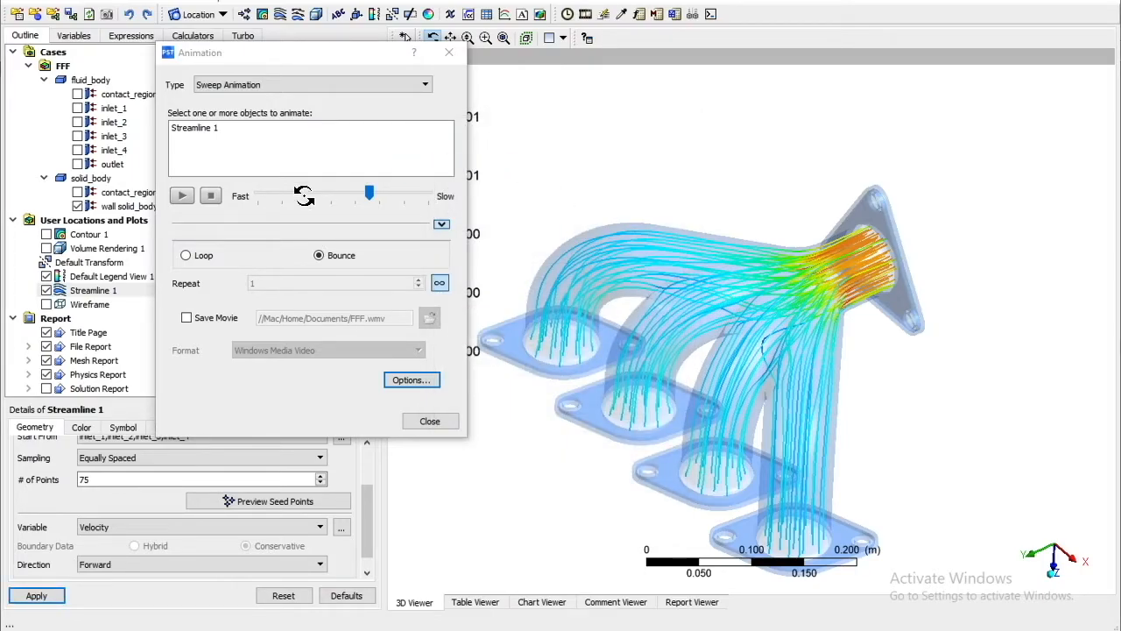
Play the sweep animation of Streamline 1, move the animation dialog clear of the model, and stop playback
{"action": "left_click", "coordinate": [210, 132]}
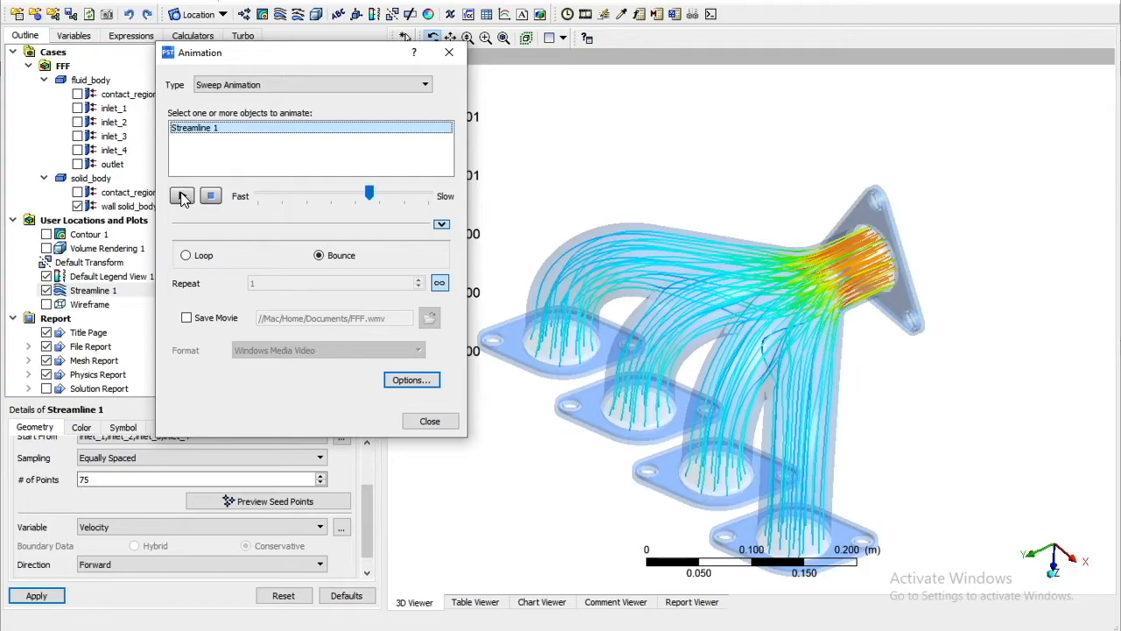
{"action": "left_click", "coordinate": [182, 196]}
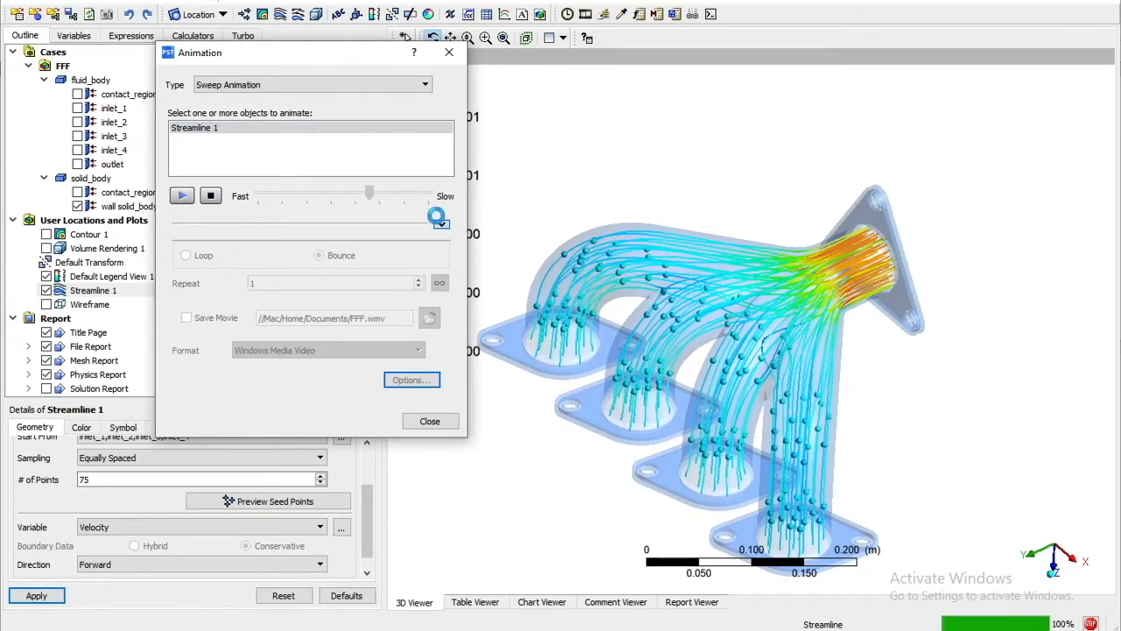
{"action": "left_click_drag", "start_coordinate": [342, 61], "coordinate": [213, 64]}
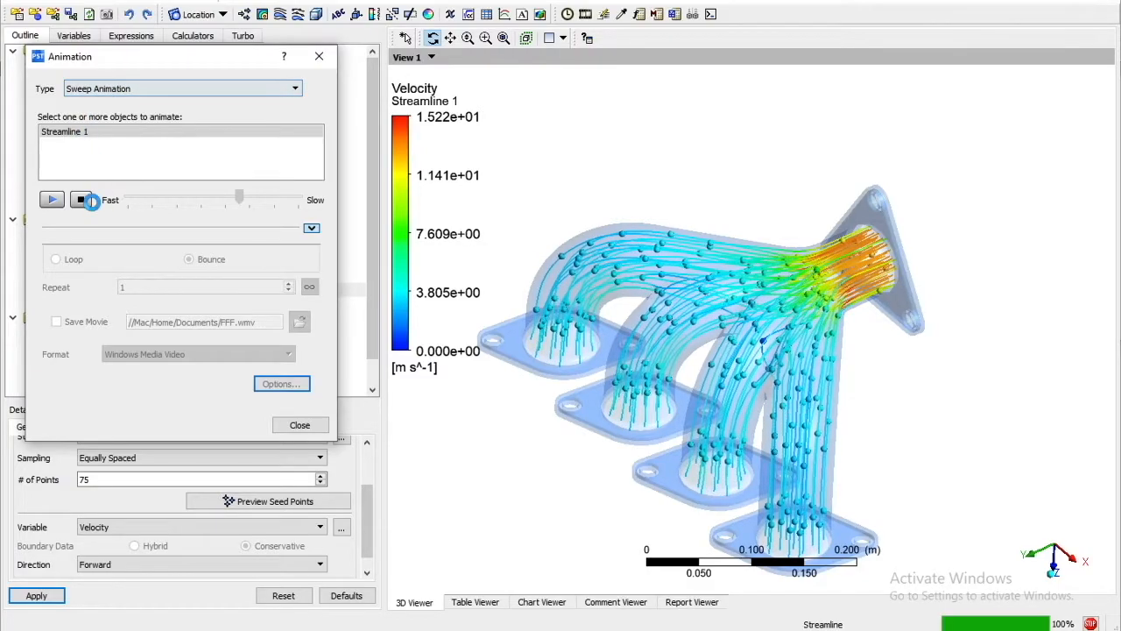
{"action": "left_click", "coordinate": [82, 200]}
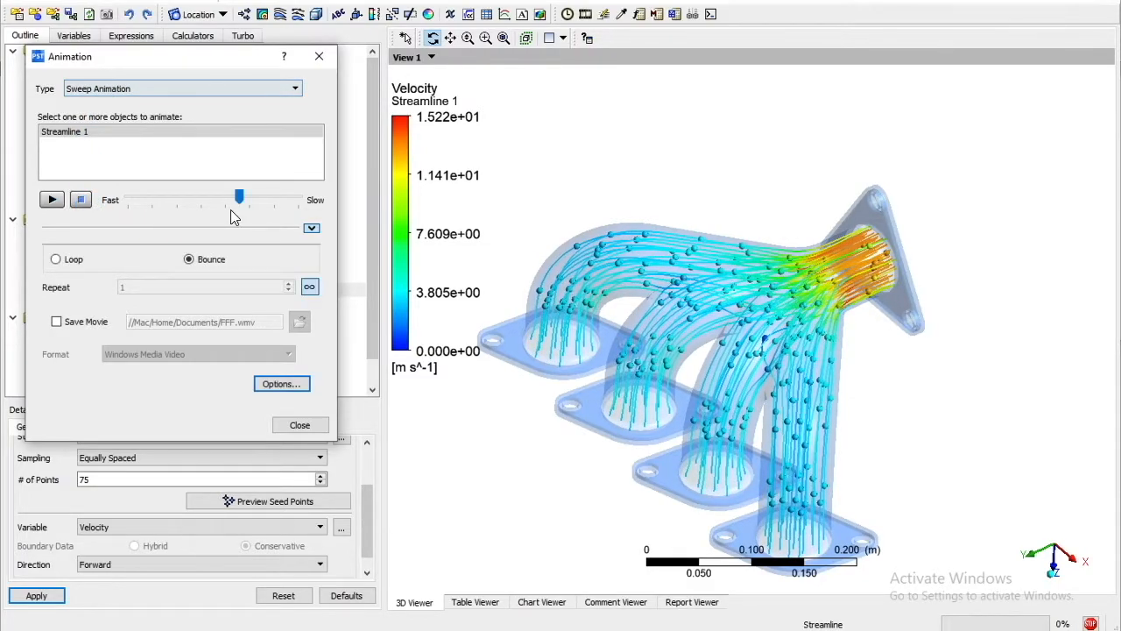